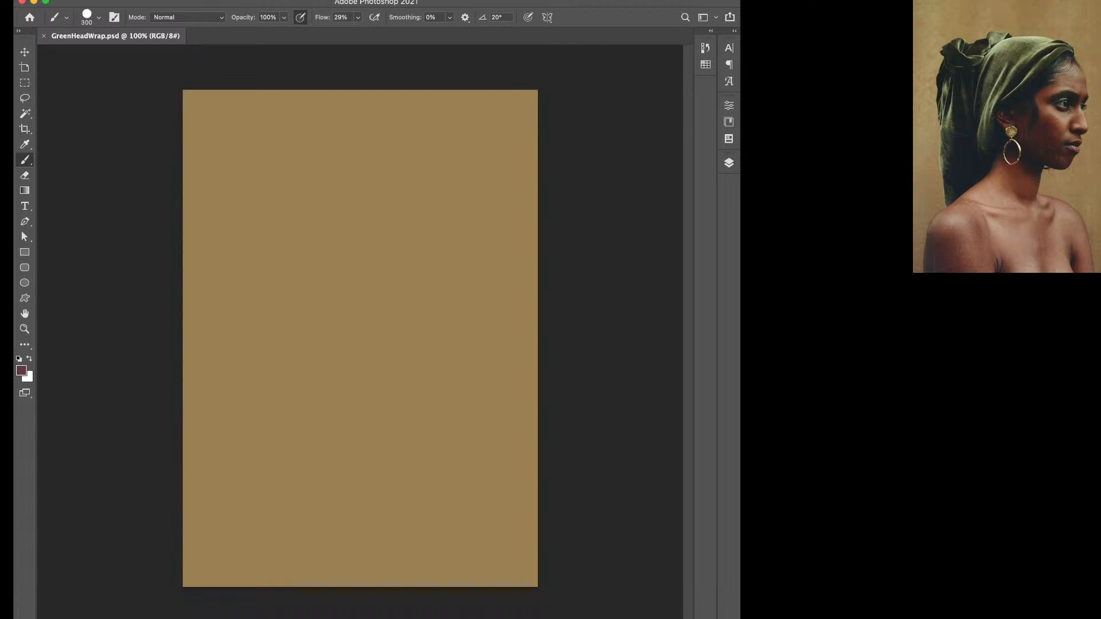
Block in the head and upper neck with broad muted plum and deep red strokes using a size 300 brush.
left_click_drag(364, 272, 411, 304)
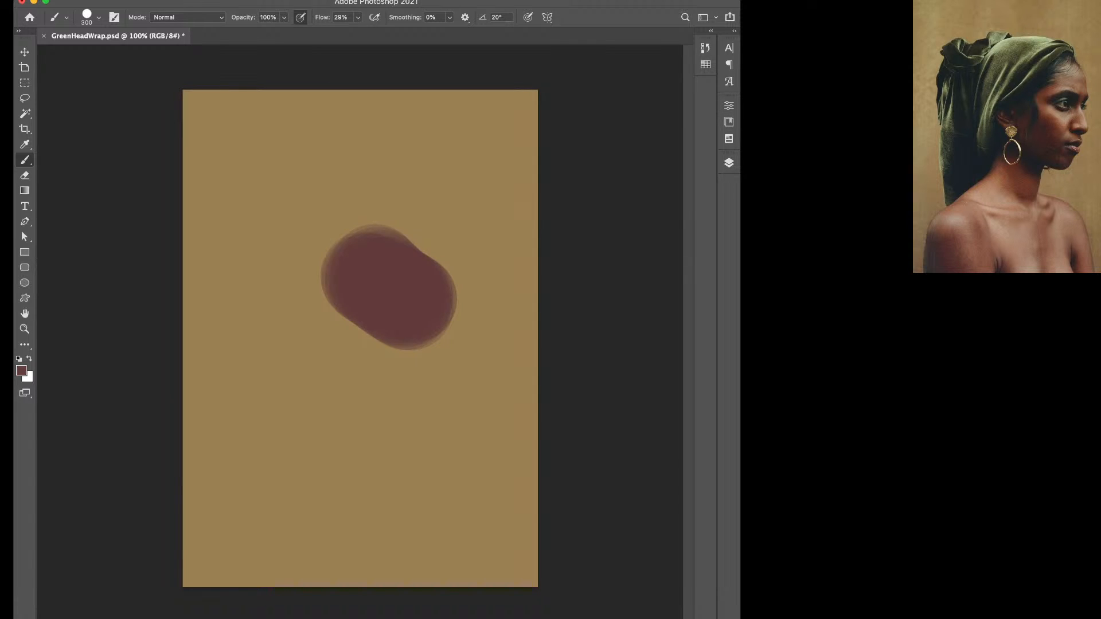
mouse_move(364, 307)
left_mouse_down()
mouse_move(350, 293)
mouse_move(369, 337)
left_mouse_up()
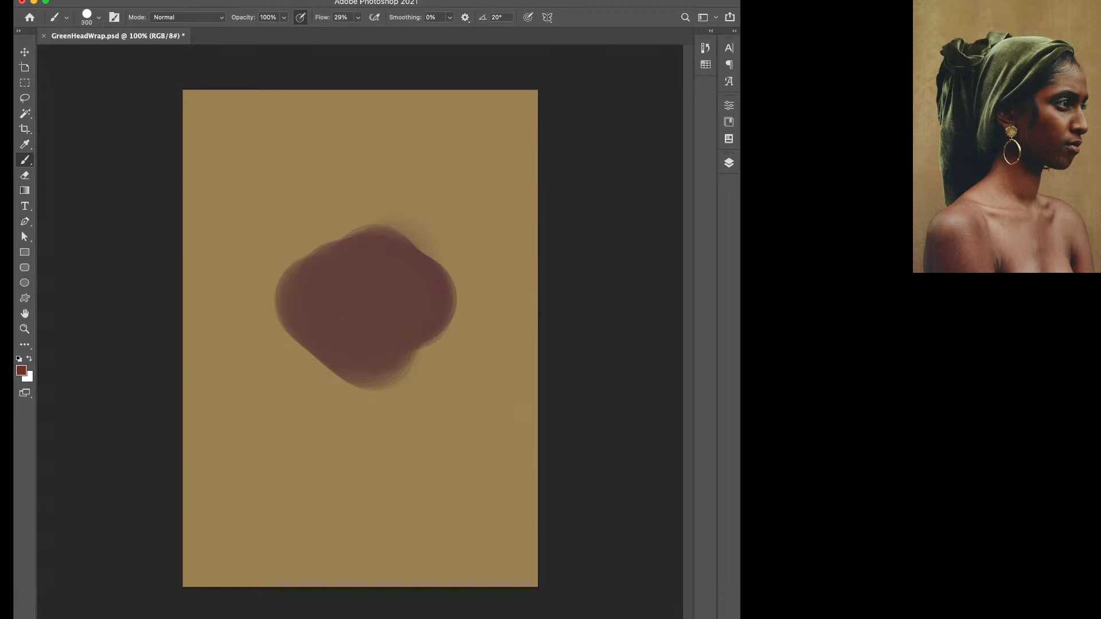
left_click_drag(398, 263, 323, 323)
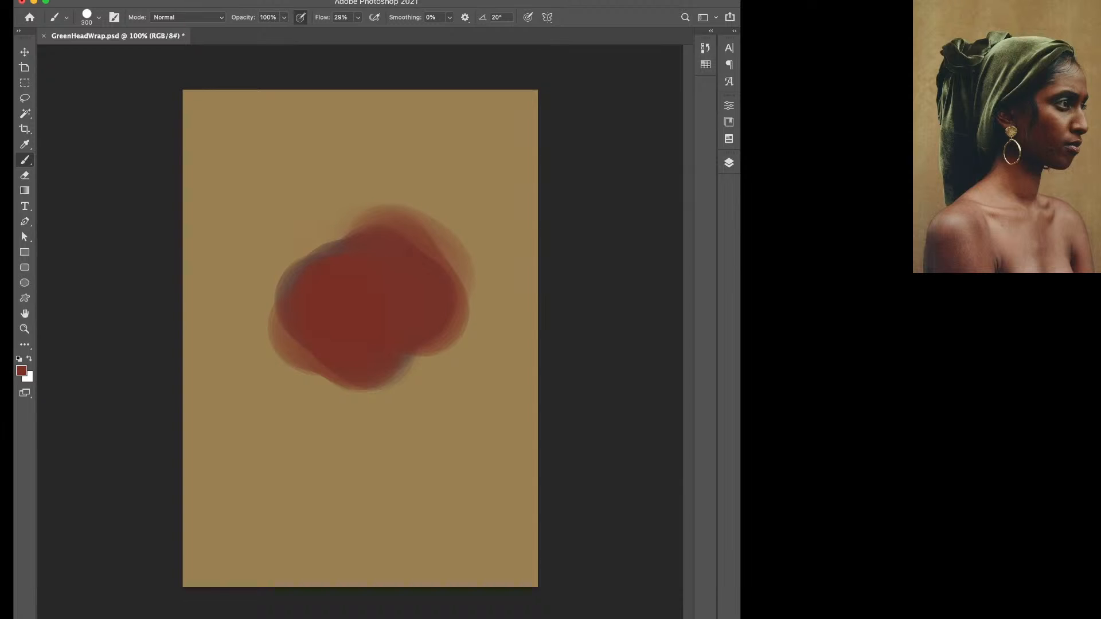
left_click_drag(384, 265, 321, 286)
left_click_drag(373, 381, 338, 436)
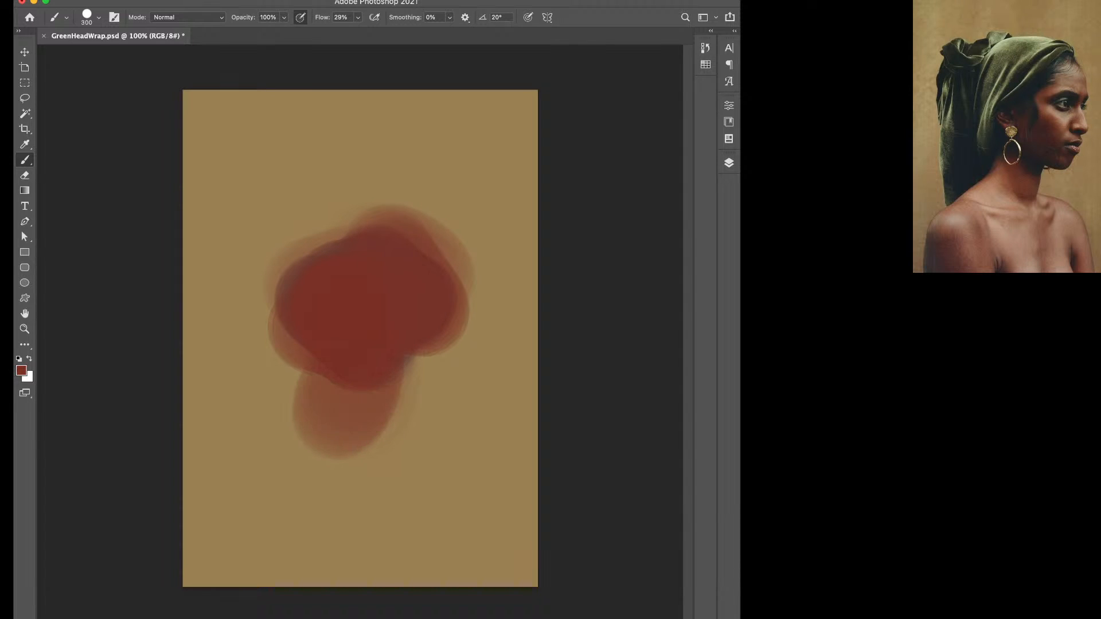
Raise the brush flow to 100% and block in the chest with pink sampled from the reference photo's skin.
left_click(358, 17)
left_click_drag(347, 30, 395, 30)
mouse_move(373, 440)
left_mouse_down()
mouse_move(300, 427)
mouse_move(343, 464)
mouse_move(374, 447)
mouse_move(422, 492)
left_mouse_up()
left_click(1022, 230, "alt")
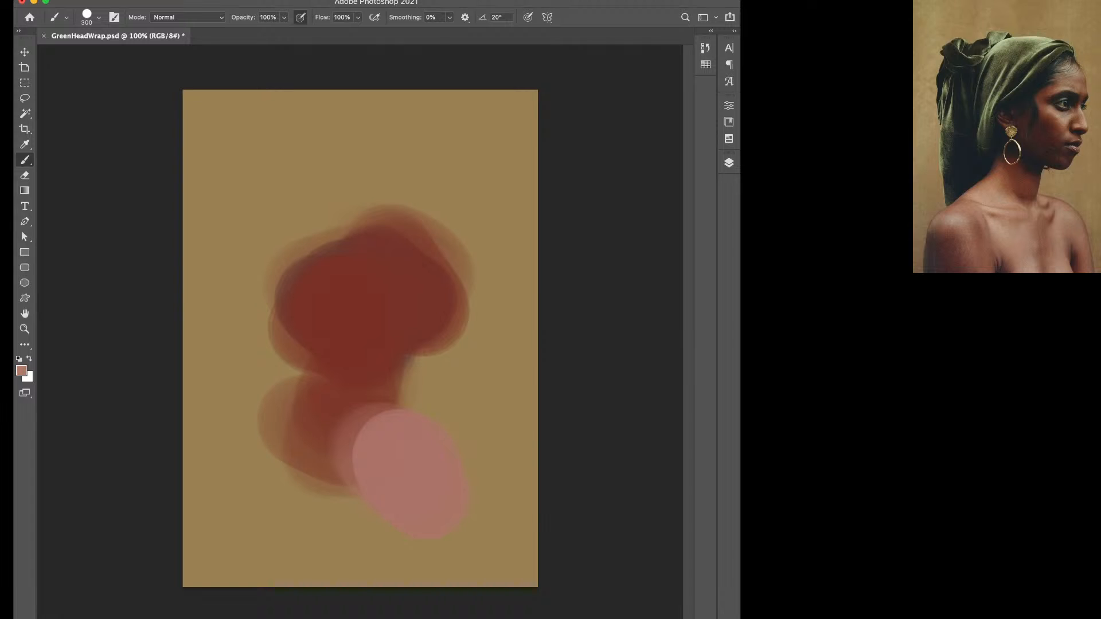
mouse_move(420, 484)
left_mouse_down()
mouse_move(378, 497)
mouse_move(403, 494)
left_mouse_up()
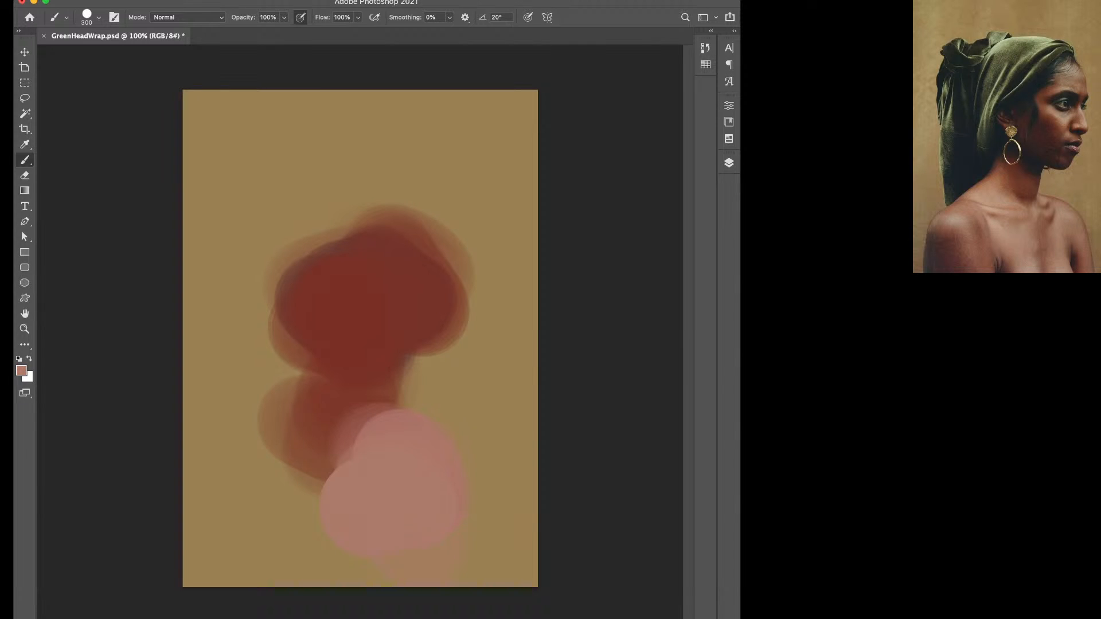
left_click_drag(335, 497, 344, 494)
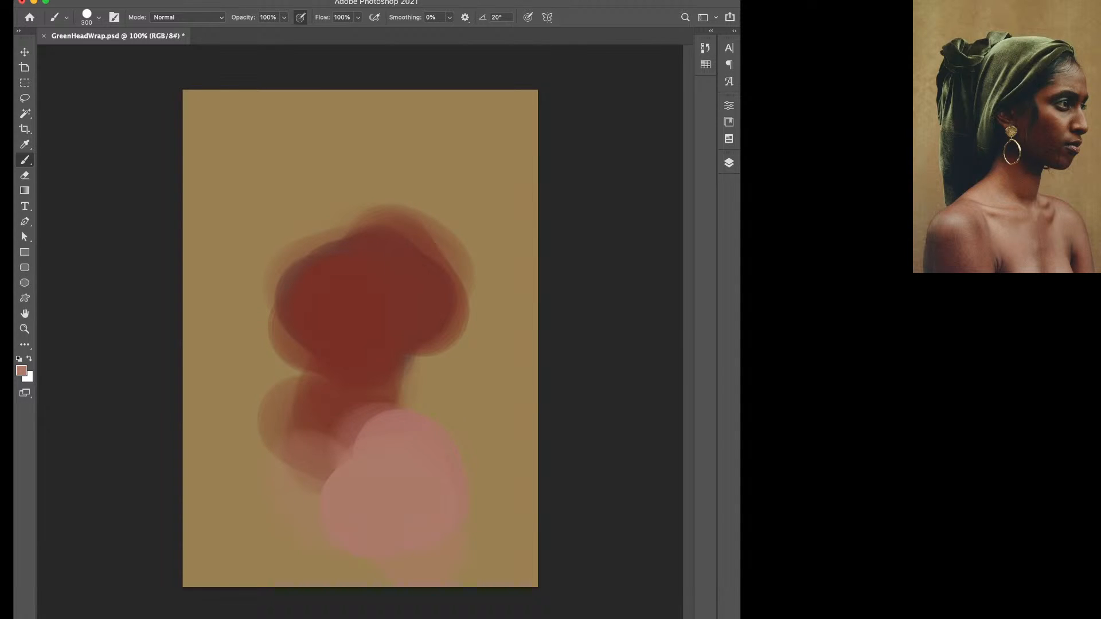
Paint a pale pink highlight over the forehead and dark brown shading over the back of the head and neck.
mouse_move(410, 235)
left_mouse_down()
mouse_move(401, 212)
mouse_move(424, 201)
mouse_move(390, 229)
left_mouse_up()
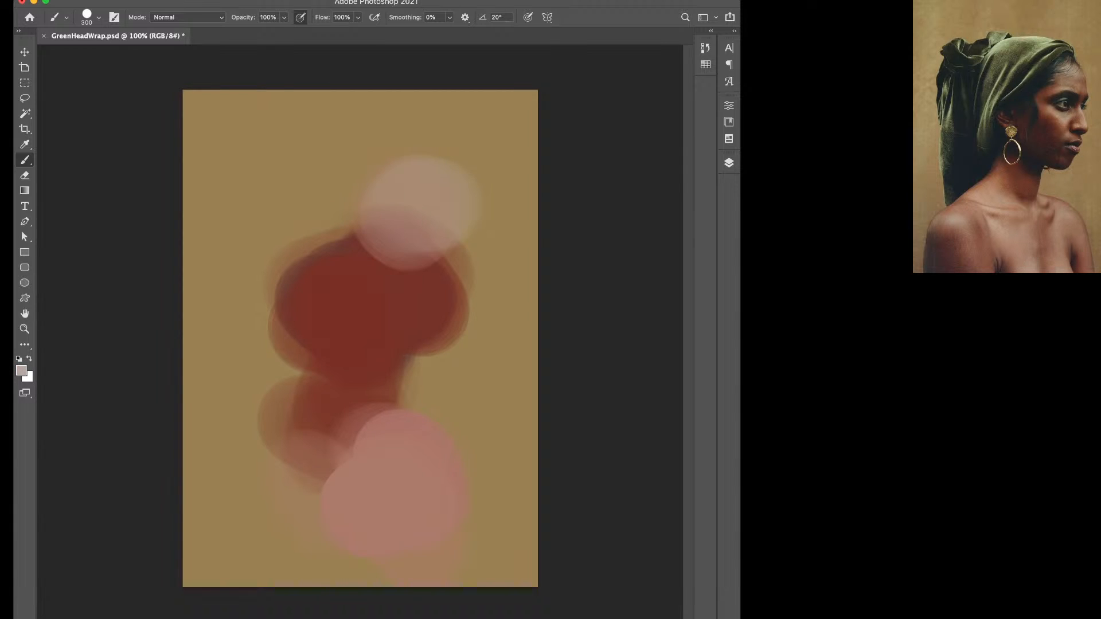
left_click(367, 321, "alt")
mouse_move(324, 244)
left_mouse_down()
mouse_move(337, 234)
mouse_move(302, 294)
mouse_move(338, 268)
left_mouse_up()
left_click(370, 397)
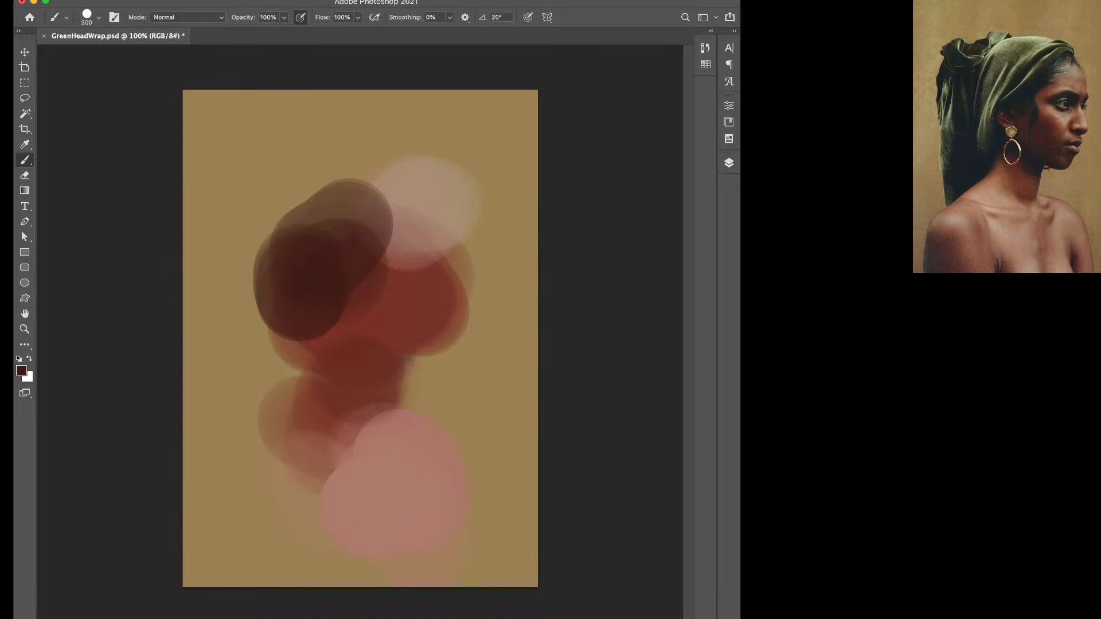
Reduce the brush to size 125 and paint a dark brown shadow under the jaw.
key("bracketleft")
key("bracketleft")
key("bracketleft")
key("bracketleft")
key("bracketleft")
left_click_drag(373, 368, 353, 369)
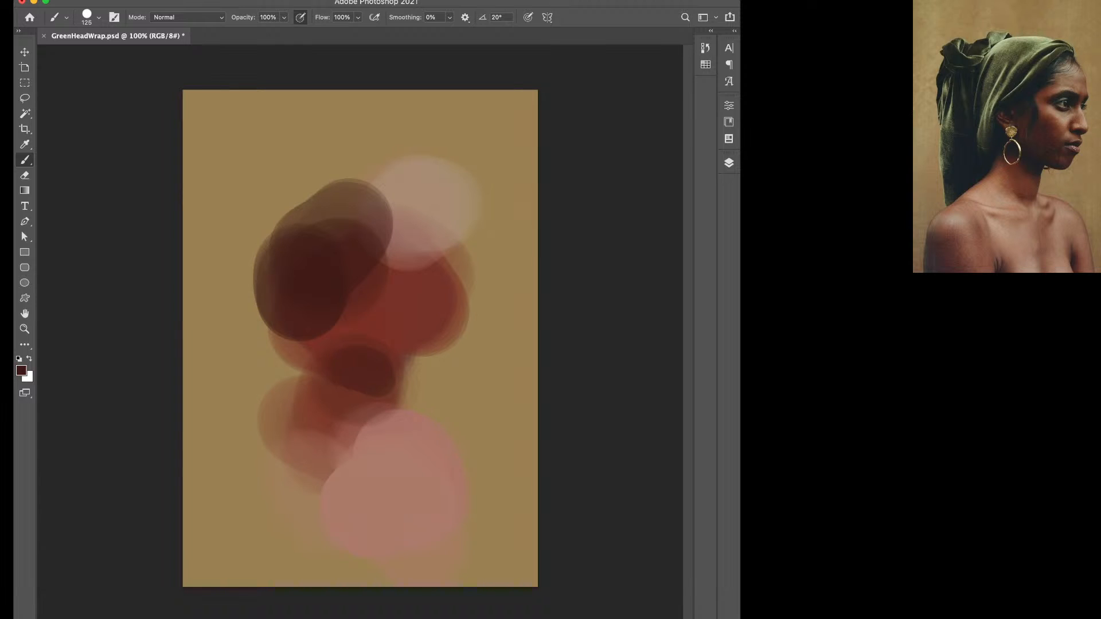
Paint a dark brown mass behind the neck and a grey patch on the near shoulder, using a brush size of 200 for the shoulder.
key("bracketright")
key("bracketright")
key("bracketright")
mouse_move(284, 373)
left_mouse_down()
mouse_move(271, 408)
mouse_move(279, 374)
left_mouse_up()
key("bracketleft")
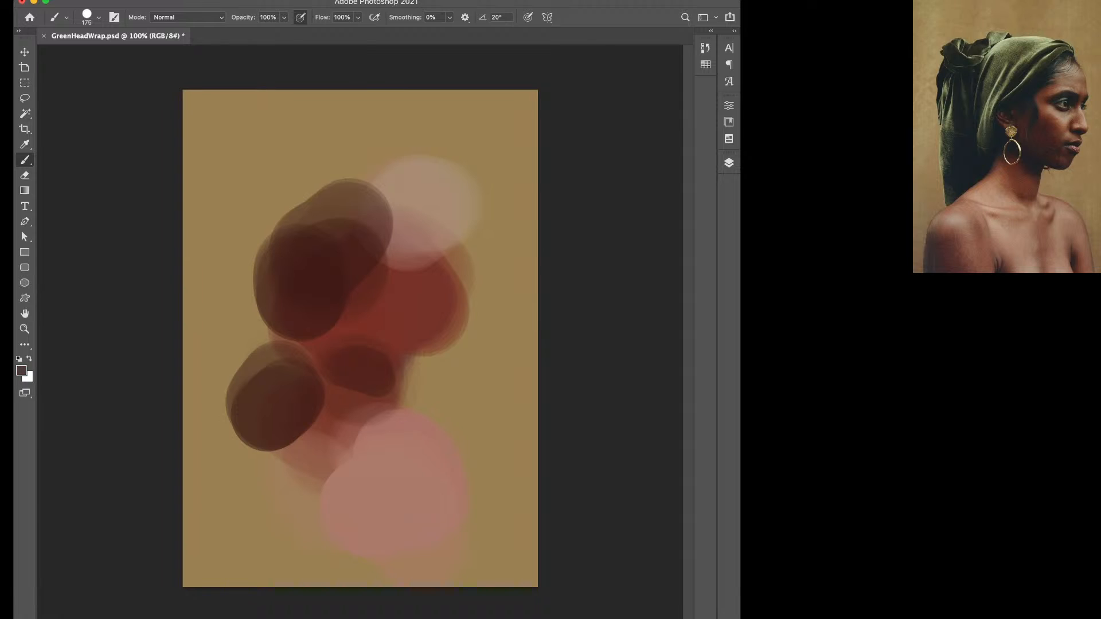
key("bracketright")
mouse_move(241, 552)
left_mouse_down()
mouse_move(240, 539)
mouse_move(238, 564)
mouse_move(242, 524)
left_mouse_up()
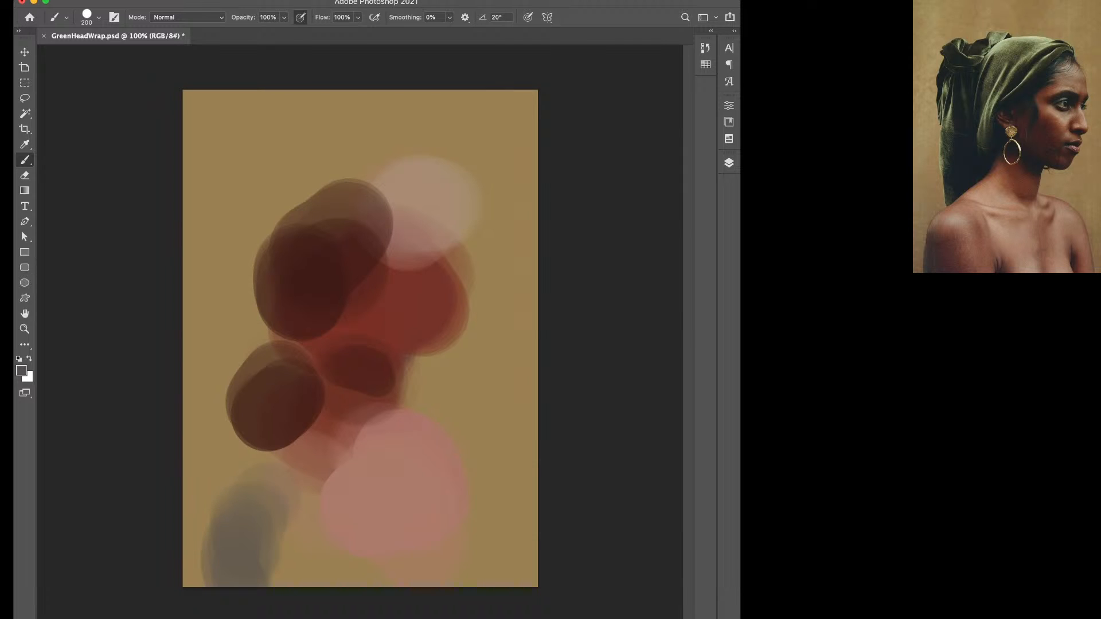
Block in the headwrap over the crown with green sampled from the reference photo, adding a faint green tint behind the neck.
left_click(959, 150, "alt")
left_click(998, 95, "alt")
left_click_drag(310, 381, 294, 404)
mouse_move(324, 231)
left_mouse_down()
mouse_move(354, 229)
mouse_move(325, 234)
mouse_move(365, 194)
mouse_move(300, 223)
mouse_move(320, 218)
mouse_move(315, 226)
left_mouse_up()
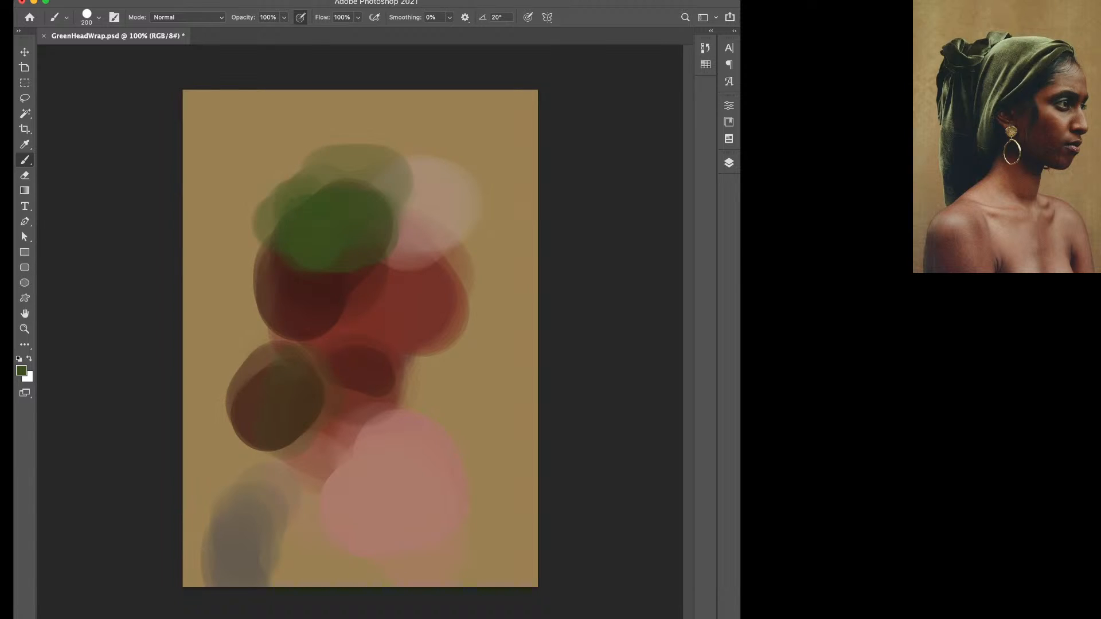
Paint the headwrap's knot in near-black green and start the hanging drape with a grey-green stroke.
key("d")
mouse_move(294, 191)
left_mouse_down()
mouse_move(267, 171)
mouse_move(250, 225)
mouse_move(263, 193)
mouse_move(279, 225)
mouse_move(258, 258)
left_mouse_up()
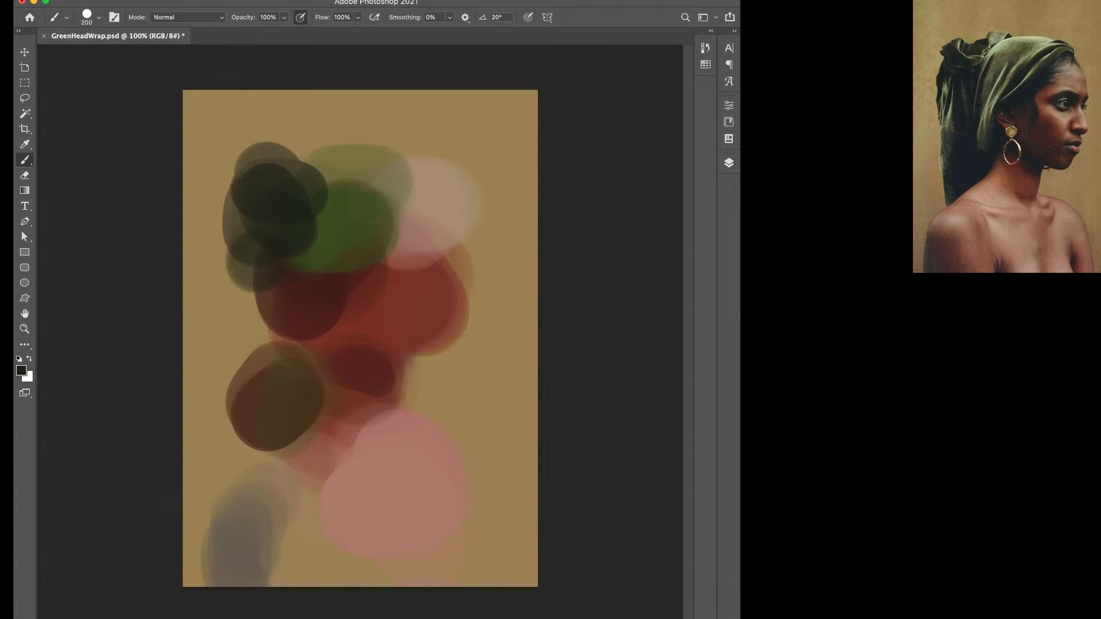
left_click_drag(268, 307, 282, 370)
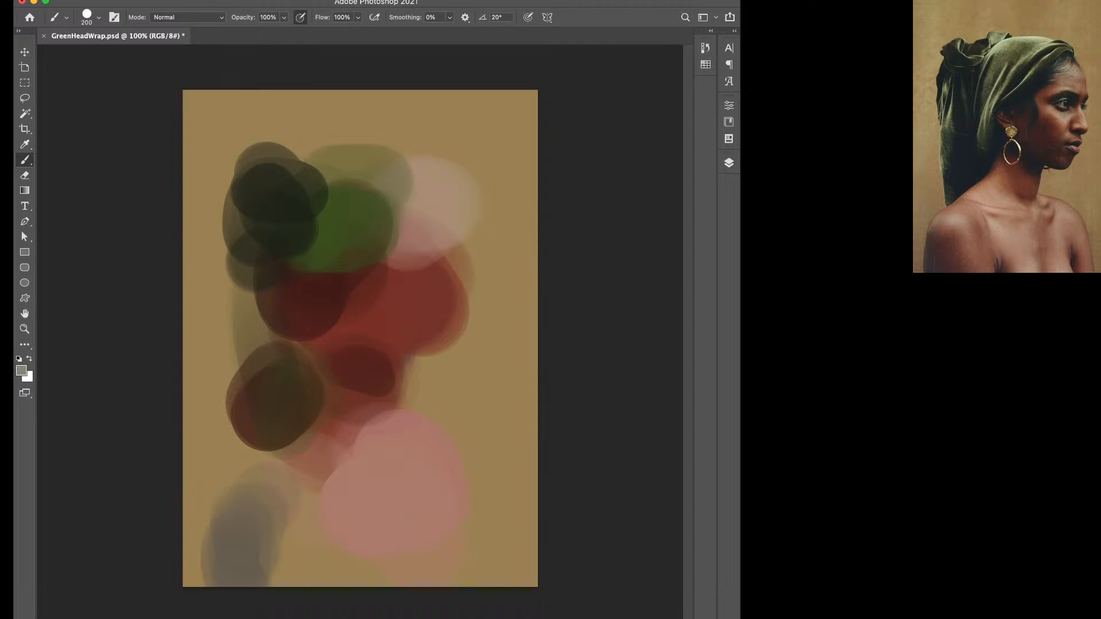
Shape the hanging drape with a smaller brush, using a pale blue-green outer edge and dark red-brown vertical strokes.
key("bracketleft")
left_click_drag(247, 300, 241, 402)
left_click(304, 313, "alt")
left_click_drag(280, 309, 272, 392)
left_click_drag(267, 295, 264, 404)
left_click_drag(246, 310, 243, 396)
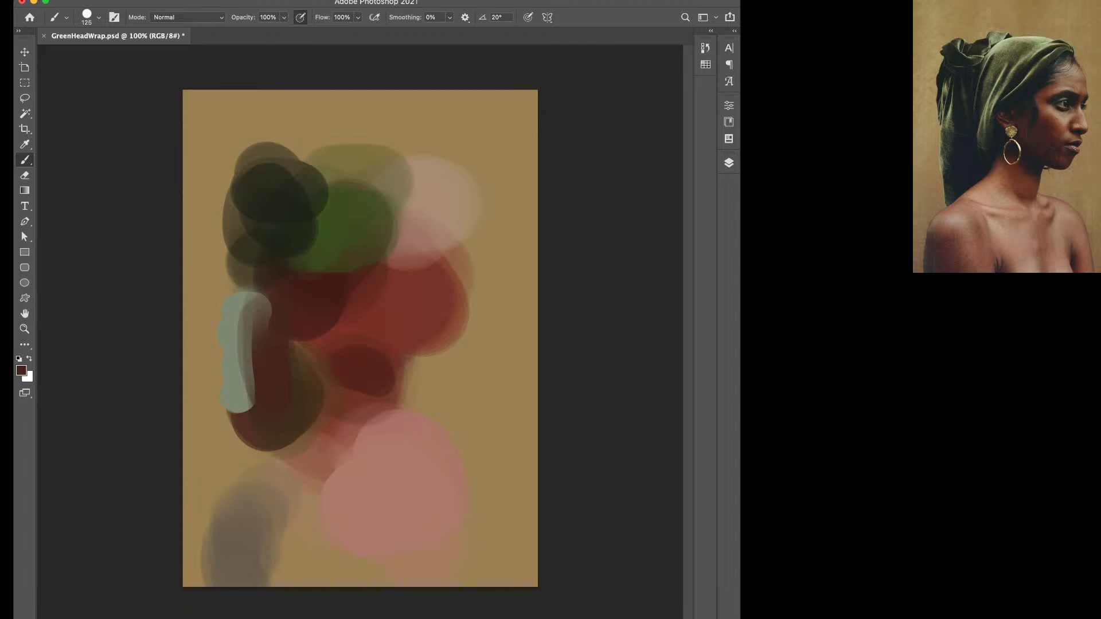
Darken the drape's lower end and the area behind the neck with black, using a larger brush.
key("d")
left_click_drag(298, 390, 275, 416)
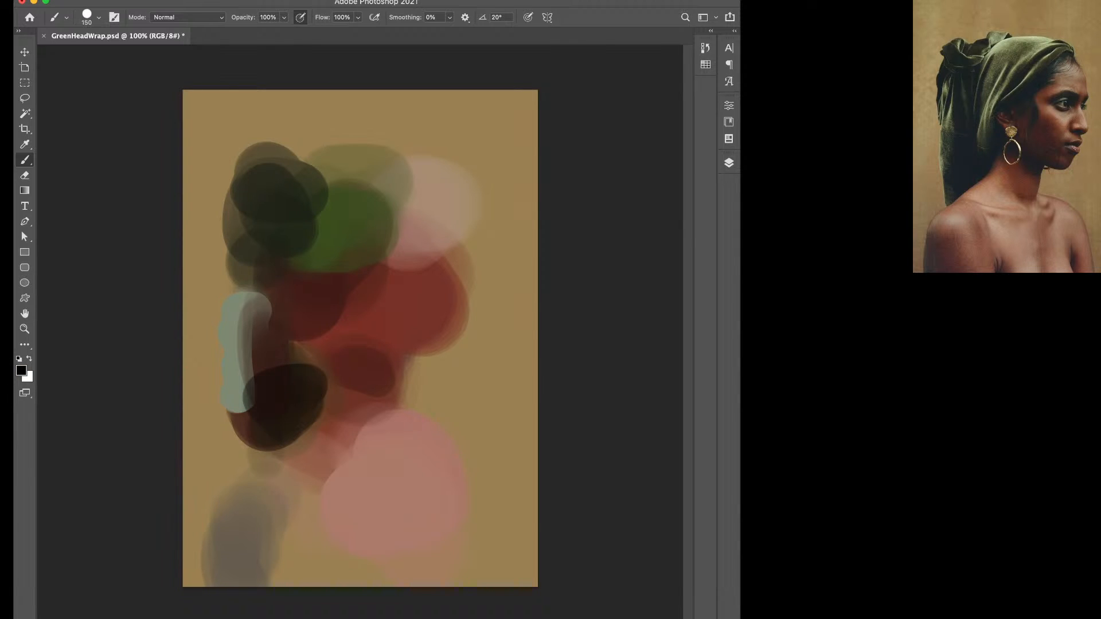
key("bracketright")
left_click_drag(292, 359, 287, 304)
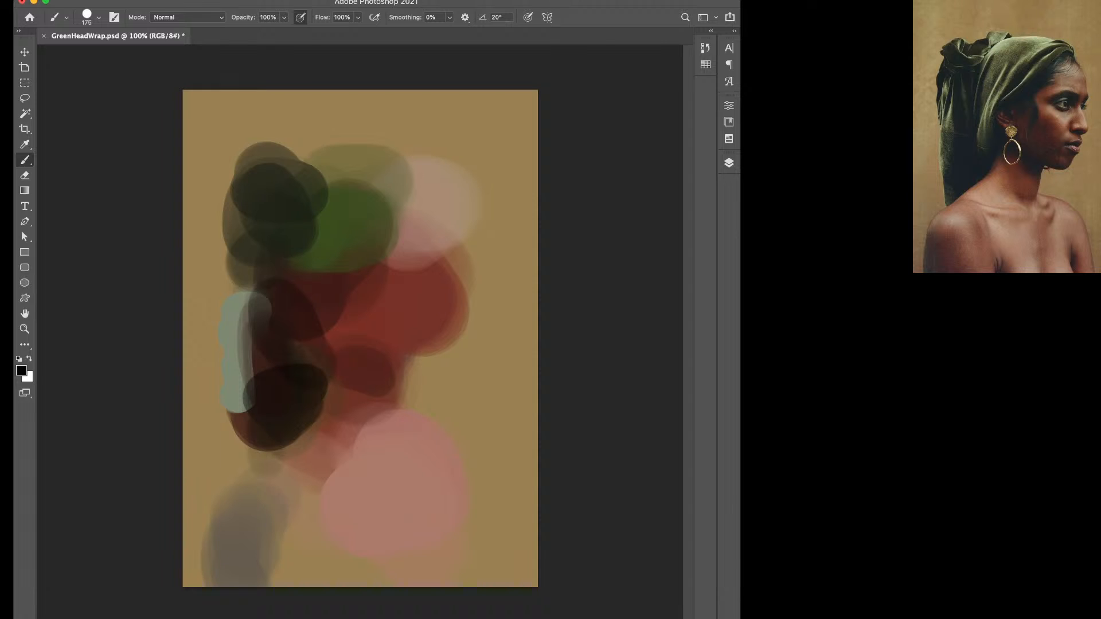
Lighten the neck base and upper shoulder with sampled tan tones and add a muted pink stroke along the front of the neck.
left_click(313, 456, "alt")
left_click_drag(312, 456, 289, 464)
left_click(286, 505, "alt")
left_click_drag(328, 428, 291, 457)
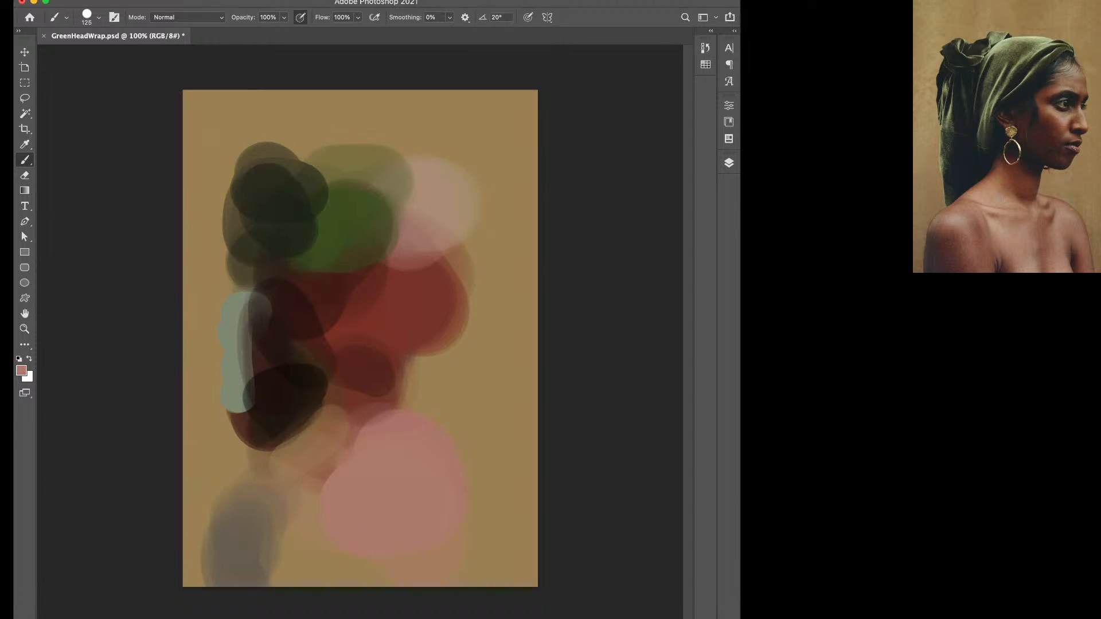
mouse_move(408, 399)
left_mouse_down()
mouse_move(409, 381)
mouse_move(392, 380)
mouse_move(400, 370)
left_mouse_up()
Paint dark red-brown shading across the cheek, chin and brow with colours sampled from the painting.
left_click(372, 371, "alt")
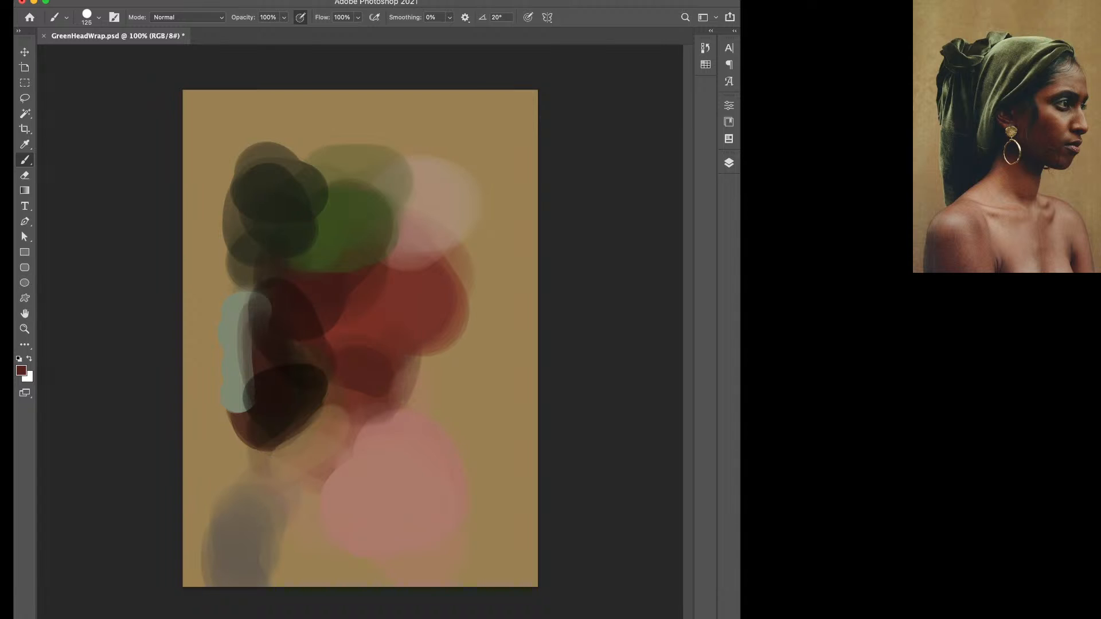
left_click(316, 315, "alt")
mouse_move(335, 321)
left_mouse_down()
mouse_move(439, 367)
mouse_move(354, 372)
left_mouse_up()
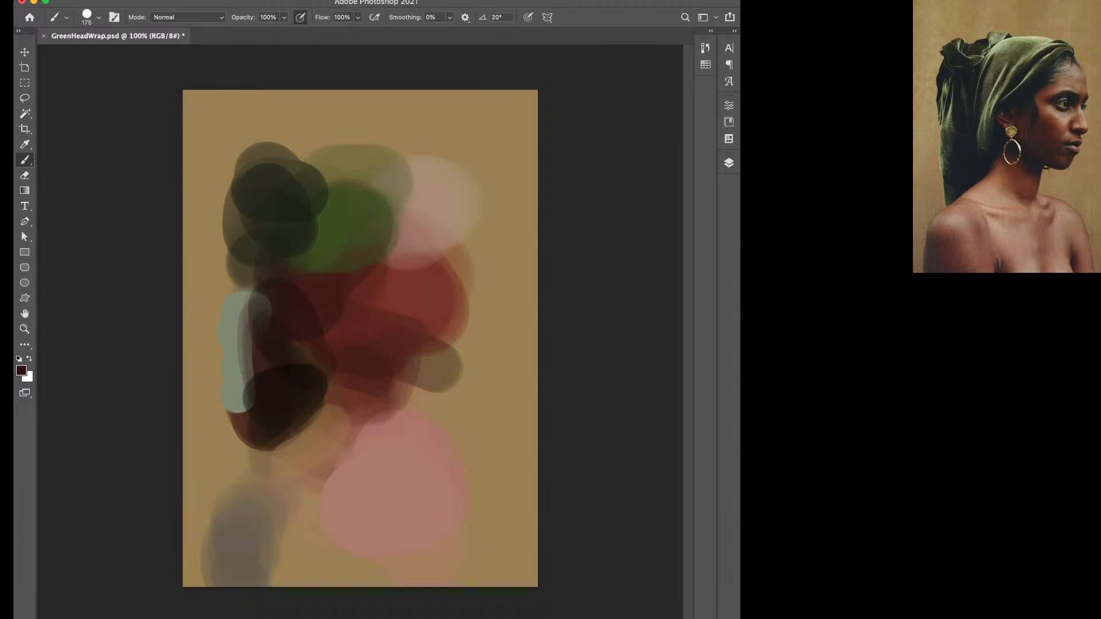
mouse_move(408, 258)
left_mouse_down()
mouse_move(471, 270)
mouse_move(439, 292)
left_mouse_up()
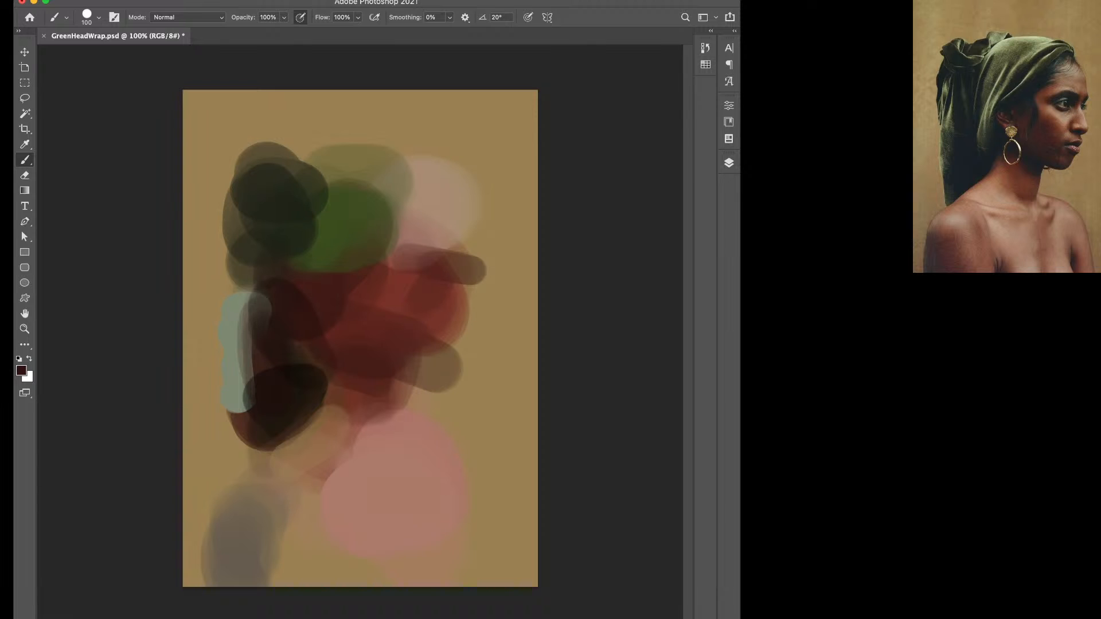
Outline the forehead's front and top edges with a sampled brown at brush size 100.
left_click(478, 229, "alt")
left_click(471, 267, "alt")
mouse_move(470, 201)
left_mouse_down()
mouse_move(479, 254)
mouse_move(437, 177)
mouse_move(414, 171)
mouse_move(433, 168)
left_mouse_up()
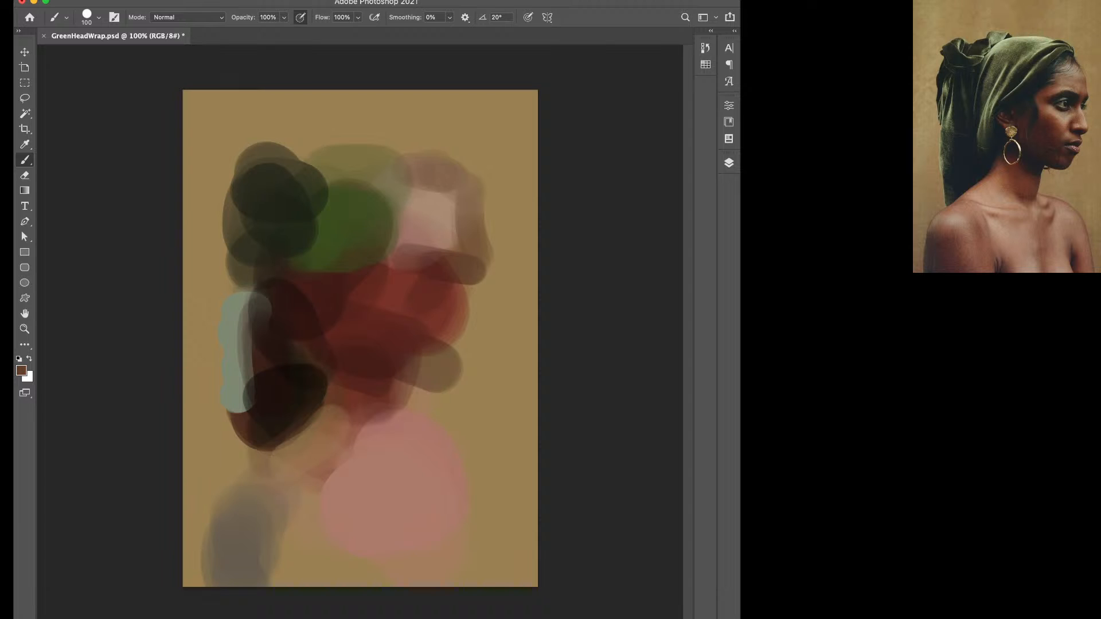
Trim the drape's outer edge with sampled background tan at brush size 175.
key("bracketright")
left_click(502, 240, "alt")
left_click_drag(192, 367, 191, 249)
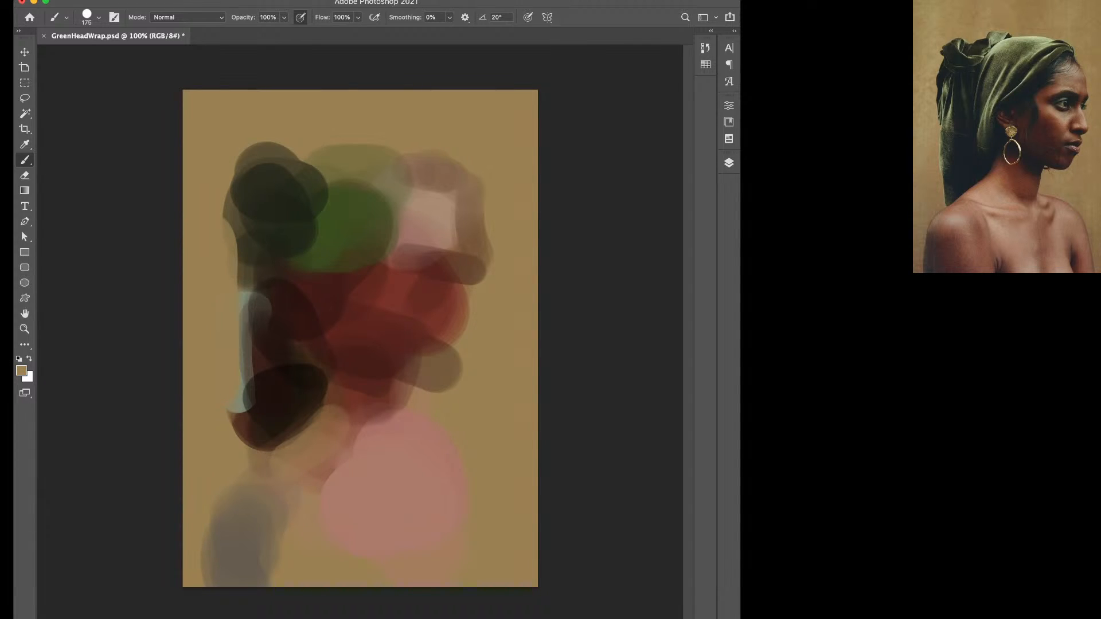
left_click_drag(201, 423, 208, 425)
Shade the near shoulder and upper arm with sampled dark brown at brush size 200.
left_click(286, 401, "alt")
left_click(303, 324, "alt")
key("bracketright")
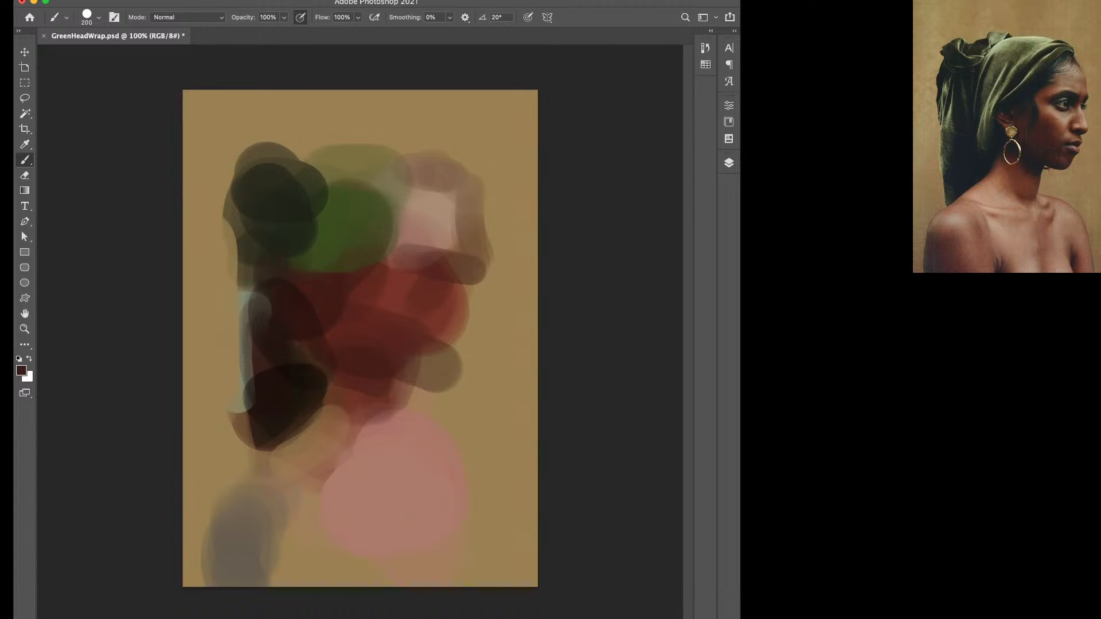
left_click_drag(255, 528, 248, 569)
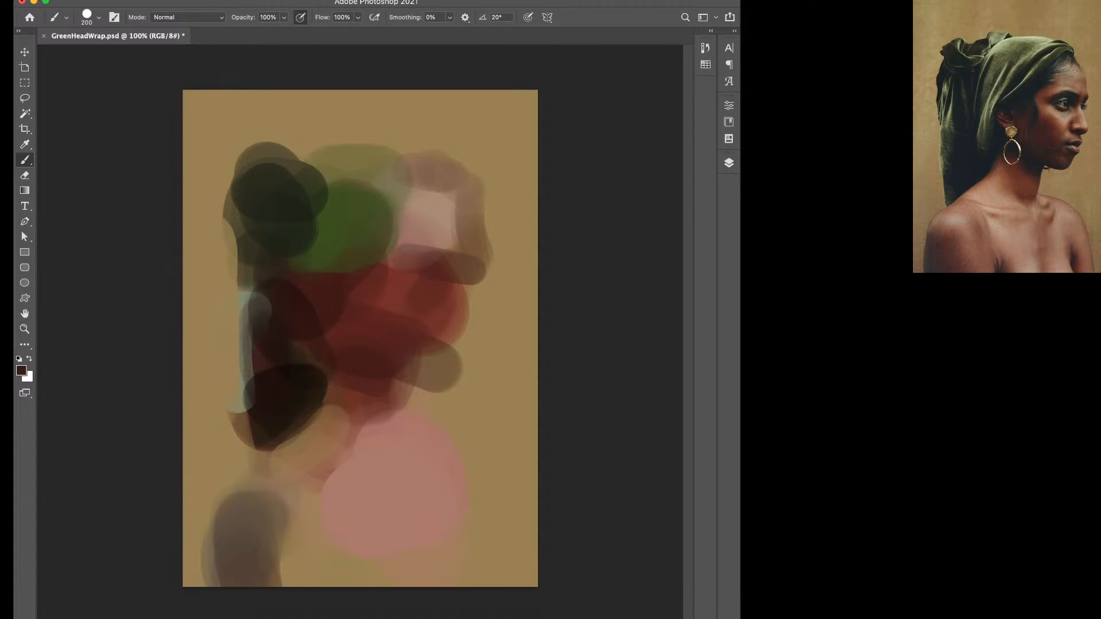
left_click_drag(258, 488, 279, 480)
Paint dark brown shadow patches beside the near arm and at the lower far side of the chest with a smaller brush.
left_click(287, 401, "alt")
key("bracketleft")
key("bracketleft")
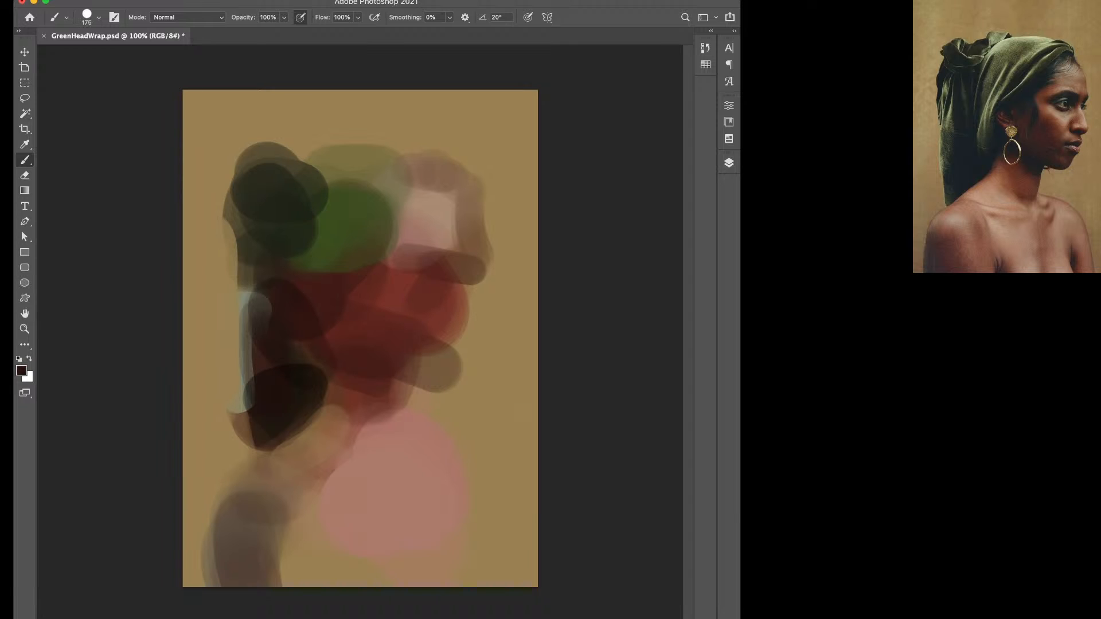
left_click_drag(293, 564, 289, 584)
left_click_drag(447, 572, 455, 569)
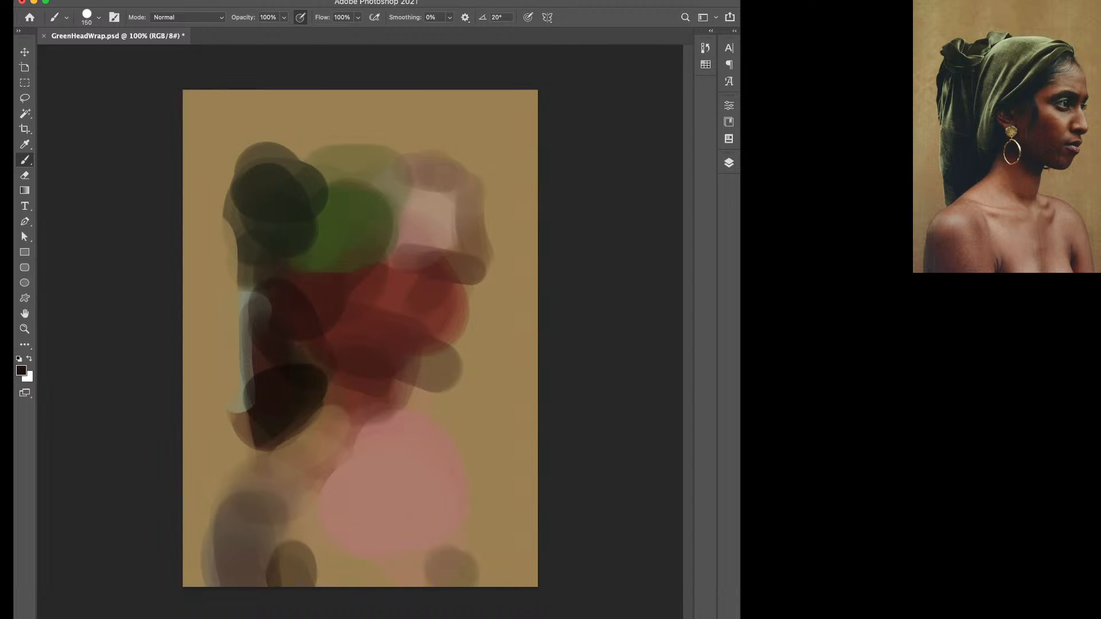
Carve the front of the neck and the lower face edge with sampled background tan, and sample the cheek's red.
left_click(423, 404, "alt")
left_click_drag(416, 394, 407, 411)
mouse_move(451, 340)
left_mouse_down()
mouse_move(482, 285)
mouse_move(434, 320)
left_mouse_up()
left_click(426, 298, "alt")
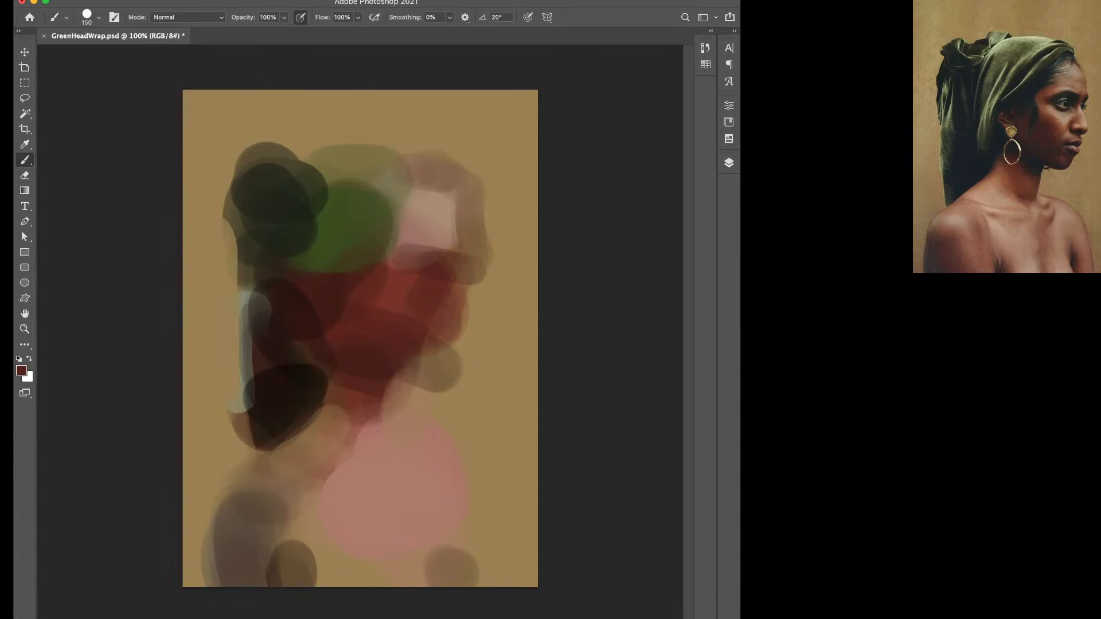
Soften the forehead's outer contour with brown and tan strokes sampled around it.
left_click(474, 177, "alt")
mouse_move(472, 155)
left_mouse_down()
mouse_move(502, 197)
mouse_move(451, 149)
left_mouse_up()
left_click(458, 140, "alt")
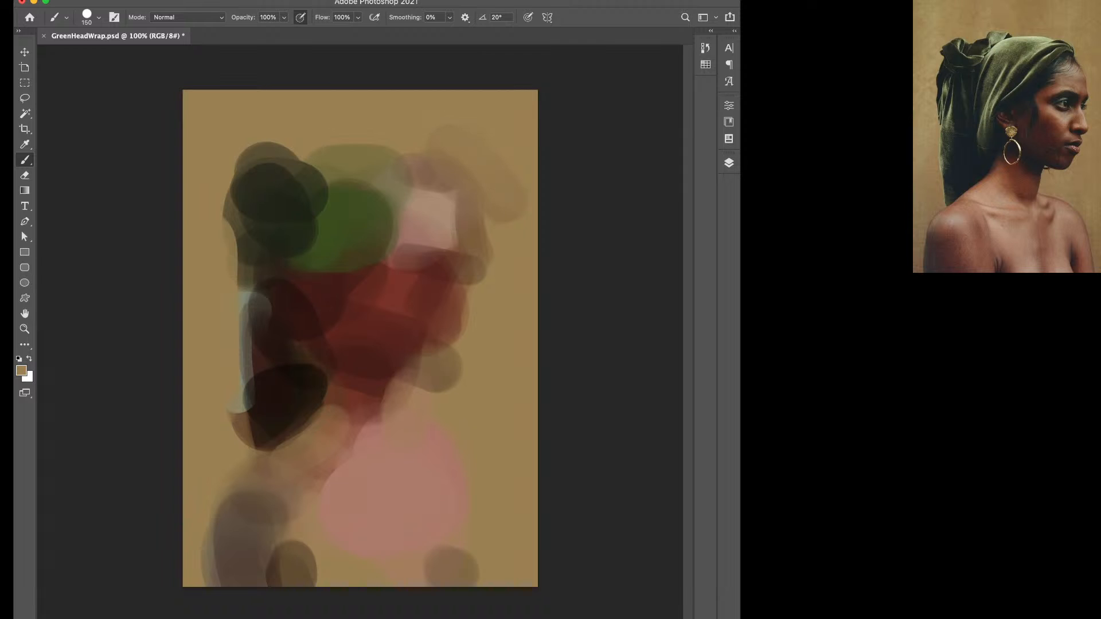
Paint lighter grey-green folds sweeping across the headwrap with colours sampled from the painting.
left_click(357, 167, "alt")
left_click(315, 176, "alt")
left_click(287, 198, "alt")
mouse_move(347, 212)
left_mouse_down()
mouse_move(366, 214)
mouse_move(312, 267)
left_mouse_up()
left_click(259, 310, "alt")
left_click_drag(321, 229, 370, 209)
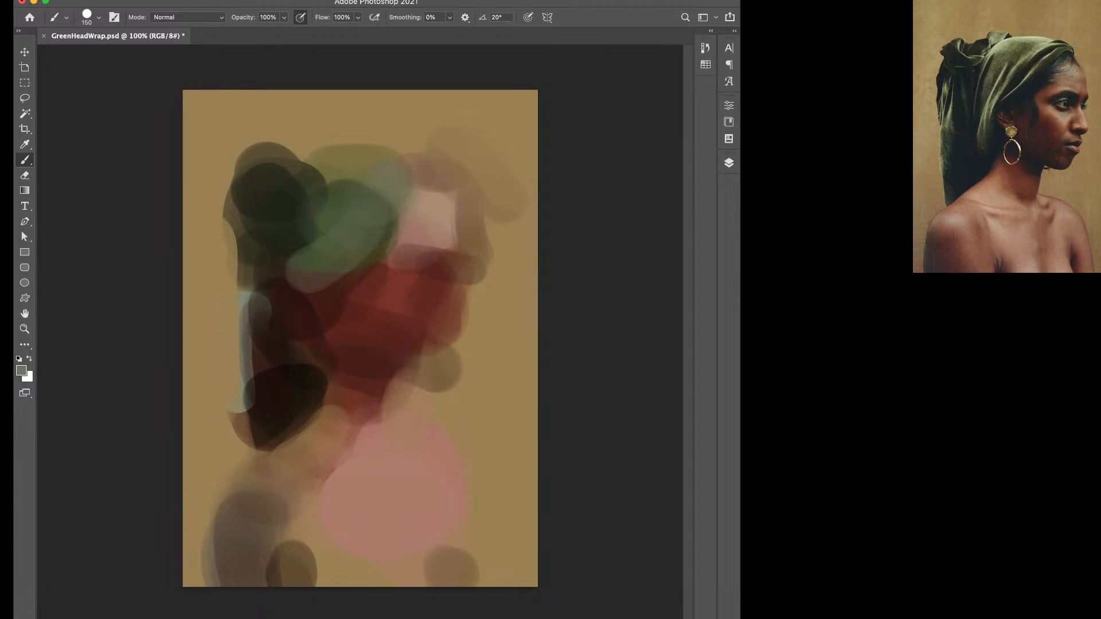
Reduce the brush and paint a dark brown hairline at the headwrap's front edge using black-brown sampled from the drape.
left_click(285, 402, "alt")
key("bracketleft")
key("bracketleft")
key("bracketleft")
left_click_drag(407, 205, 393, 226)
Paint dark brown shadows from the ear down to the jaw, behind the ear and under the chin.
mouse_move(372, 280)
left_mouse_down()
mouse_move(359, 329)
mouse_move(367, 375)
mouse_move(360, 369)
left_mouse_up()
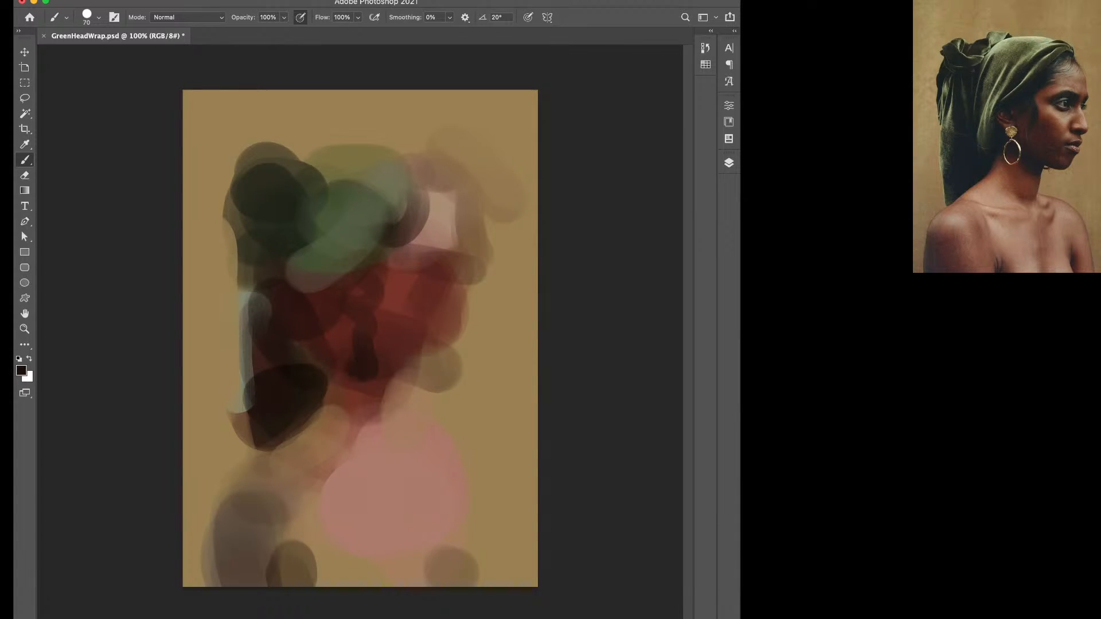
left_click_drag(340, 315, 330, 321)
mouse_move(389, 393)
left_mouse_down()
mouse_move(365, 384)
mouse_move(432, 391)
mouse_move(407, 376)
left_mouse_up()
key("bracketright")
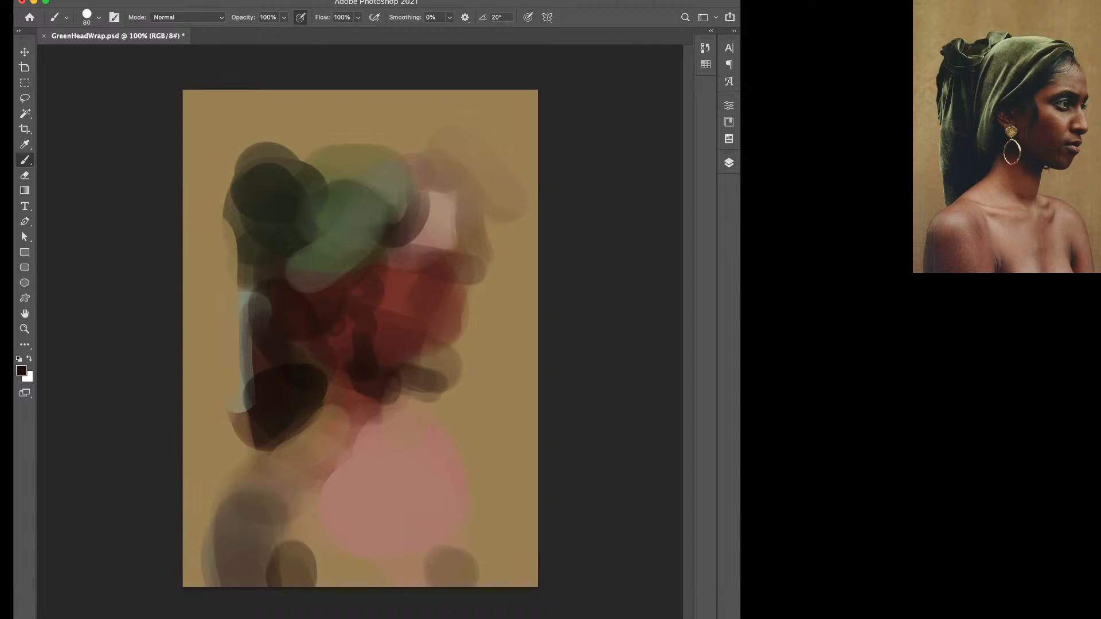
Trim the chest's upper edge with background tan and define the far shoulder and arm with sampled dark ochre-brown strokes.
left_click(453, 410, "alt")
mouse_move(402, 426)
left_mouse_down()
mouse_move(401, 406)
mouse_move(477, 473)
left_mouse_up()
left_click(286, 400, "alt")
left_click(241, 427, "alt")
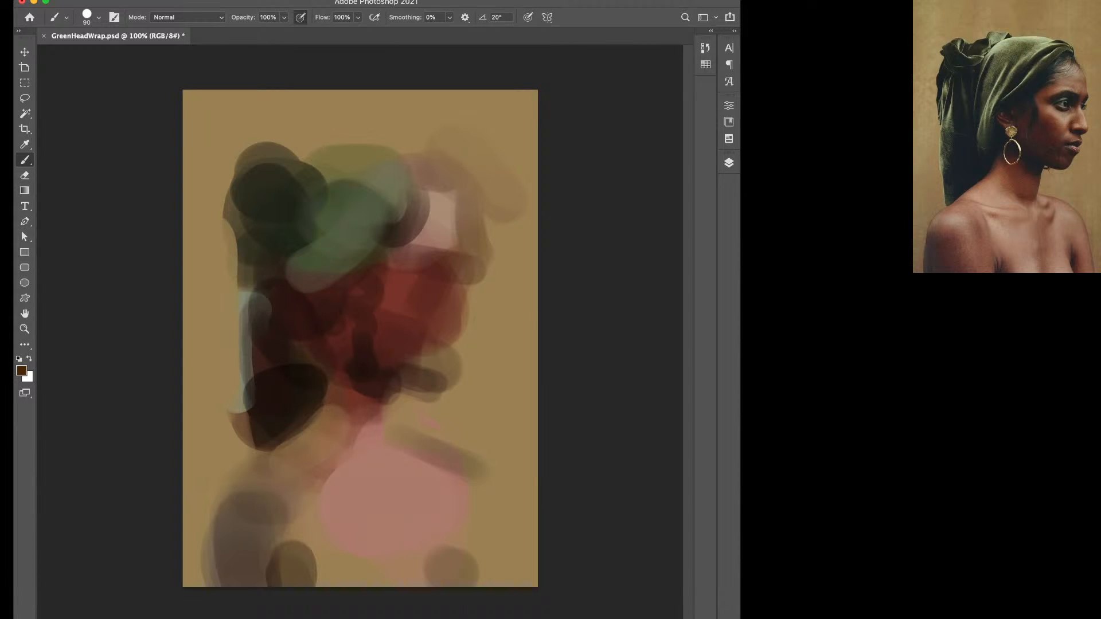
mouse_move(421, 439)
left_mouse_down()
mouse_move(483, 467)
mouse_move(458, 479)
mouse_move(490, 585)
left_mouse_up()
left_click_drag(476, 505, 493, 571)
left_click_drag(441, 457, 492, 472)
left_click_drag(490, 482, 497, 549)
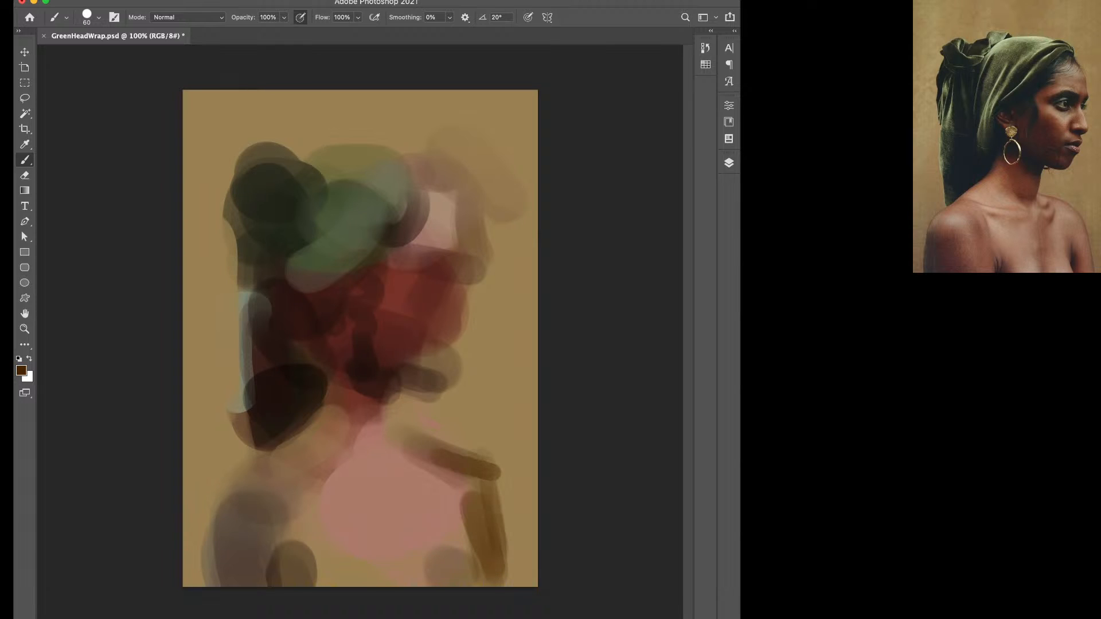
Define the front edge of the neck with ochre-brown strokes and adjust it with a colour sampled from the lower chest.
mouse_move(415, 443)
left_mouse_down()
mouse_move(426, 447)
mouse_move(410, 391)
left_mouse_up()
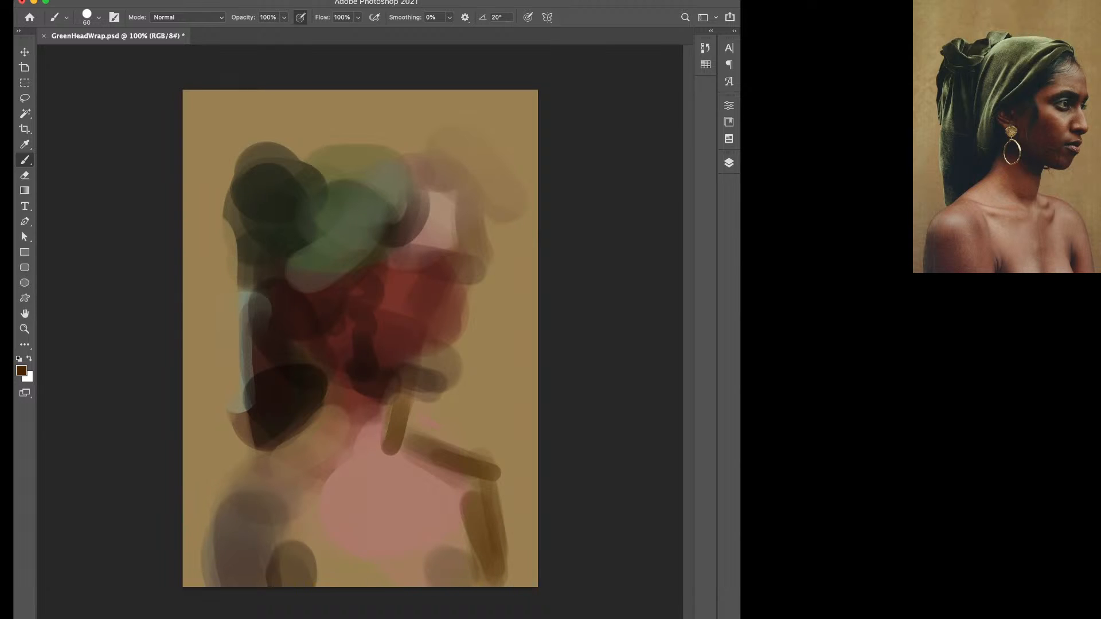
left_click(408, 557, "alt")
left_click_drag(401, 410, 399, 432)
Paint black-brown shadows under the chin, behind the neck and along the headwrap's front hairline using colour sampled from the jaw.
left_click(365, 371, "alt")
key("bracketright")
mouse_move(392, 387)
left_mouse_down()
mouse_move(390, 399)
mouse_move(399, 390)
left_mouse_up()
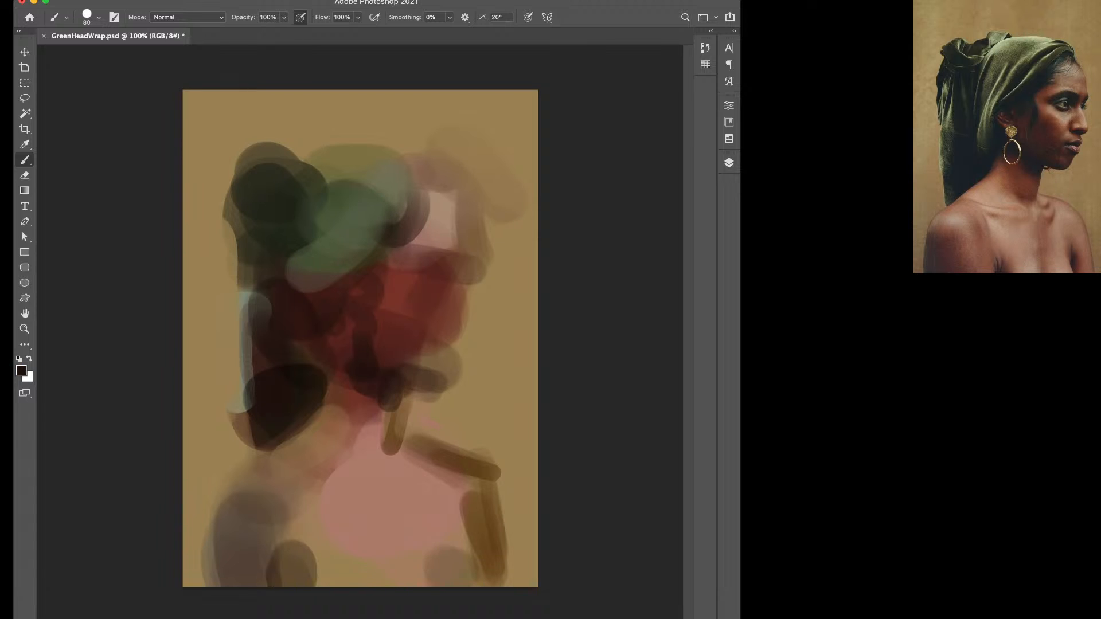
mouse_move(322, 323)
left_mouse_down()
mouse_move(332, 346)
mouse_move(303, 349)
left_mouse_up()
mouse_move(344, 264)
left_mouse_down()
mouse_move(395, 229)
mouse_move(410, 189)
mouse_move(450, 228)
mouse_move(457, 205)
mouse_move(417, 176)
mouse_move(402, 185)
left_mouse_up()
Extend the headwrap's front with grey-green and add pale highlights along its crown and above the ear using sampled colours.
left_click(441, 219, "alt")
left_click(418, 200, "alt")
left_click(395, 171, "alt")
key("bracketright")
left_click(441, 133, "alt")
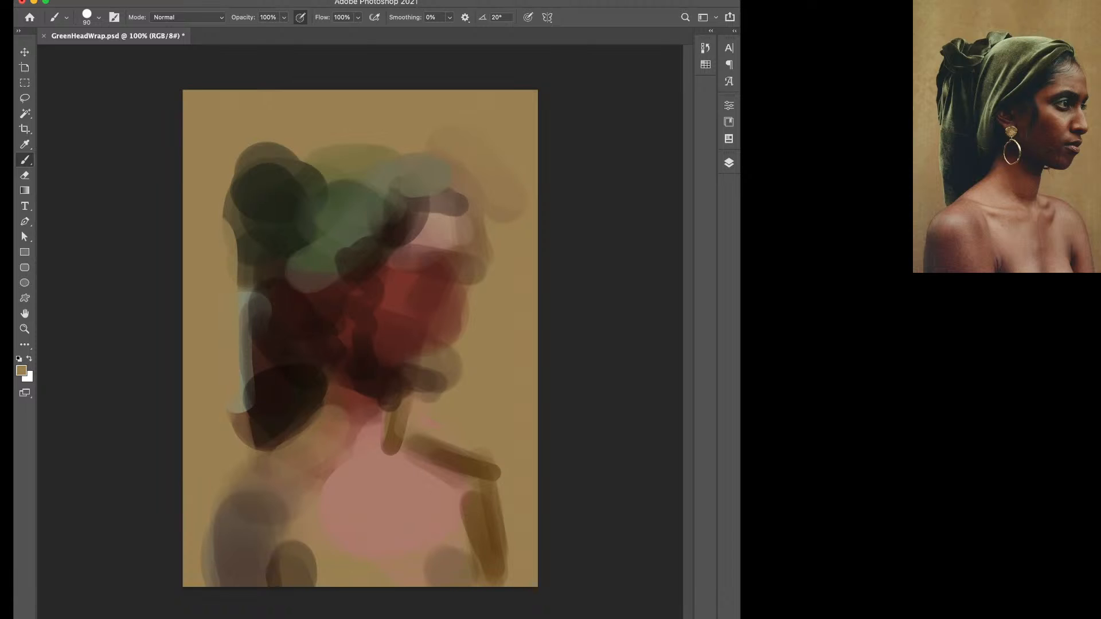
left_click(233, 408, "alt")
mouse_move(412, 172)
left_mouse_down()
mouse_move(378, 155)
mouse_move(327, 158)
left_mouse_up()
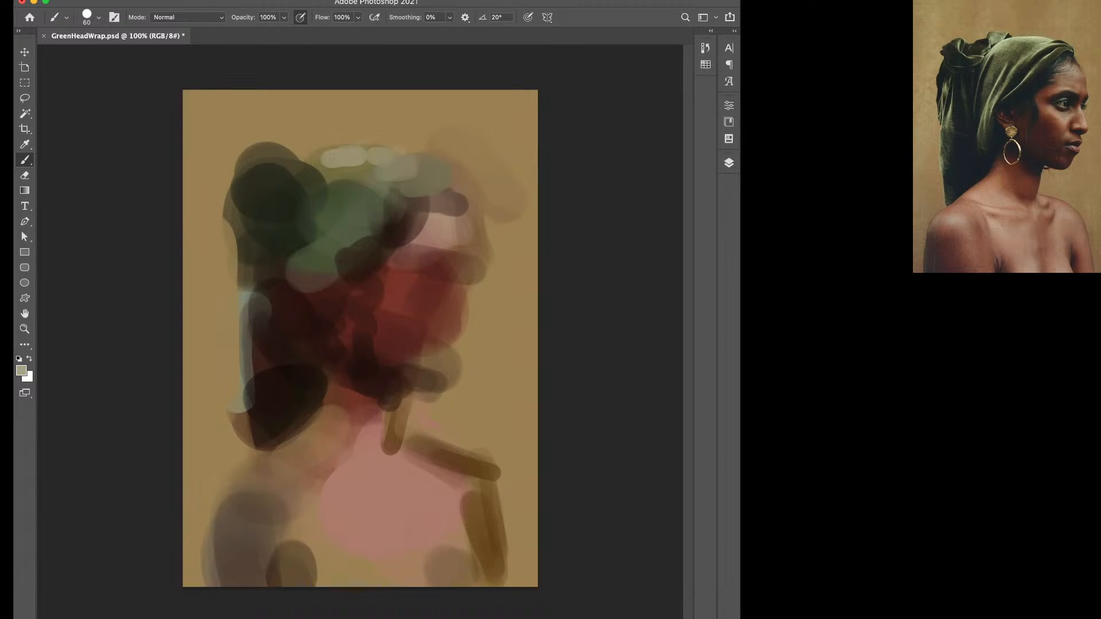
mouse_move(321, 258)
left_mouse_down()
mouse_move(314, 313)
mouse_move(334, 261)
left_mouse_up()
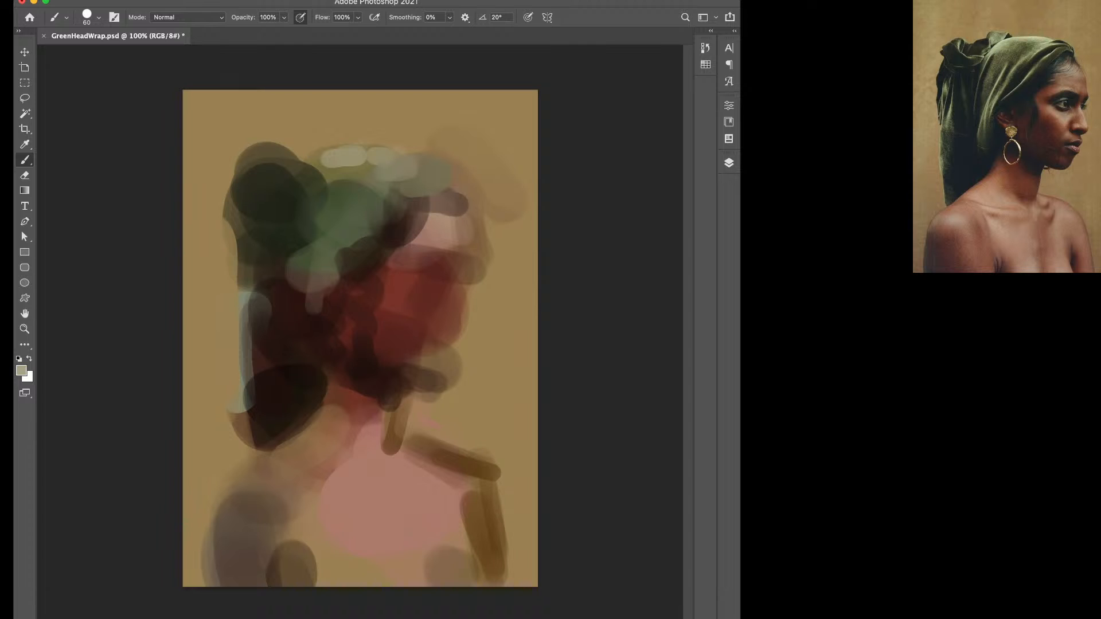
Paint navy-black and black shadows down the drape behind the neck with a size 90 brush.
key("d")
key("bracketright")
key("bracketright")
left_click_drag(324, 336, 334, 370)
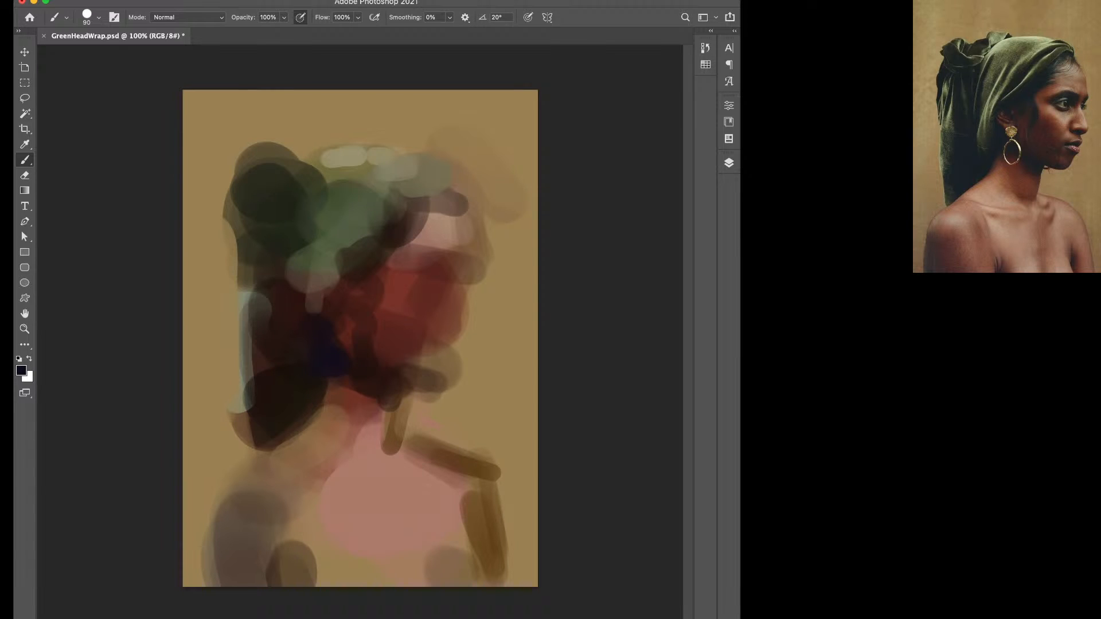
key("d")
left_click_drag(327, 367, 284, 438)
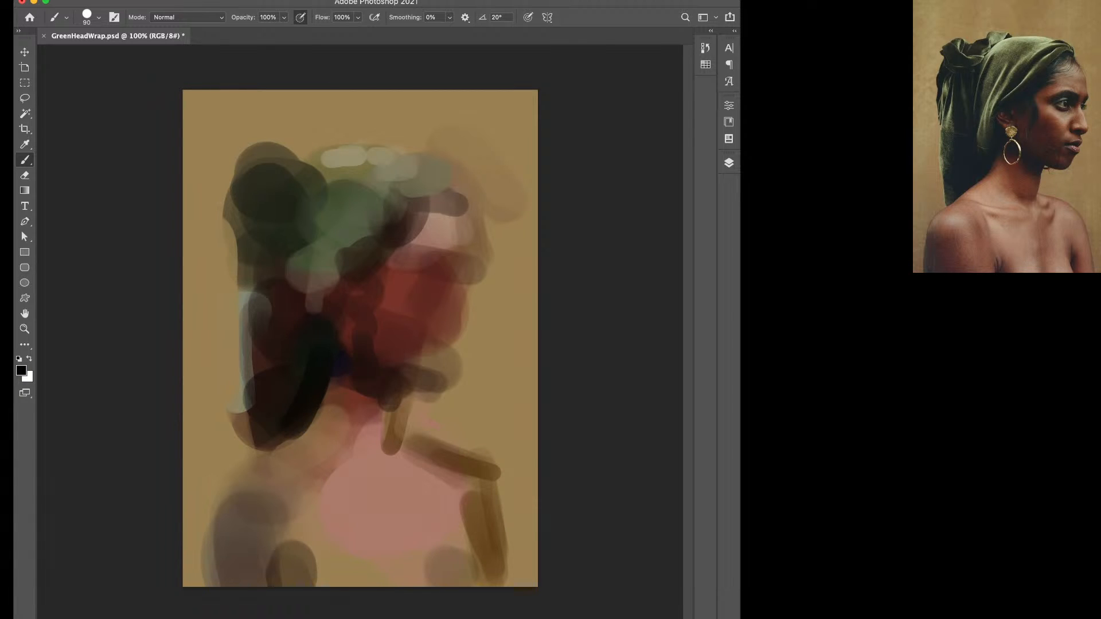
Darken the lower folds of the headwrap, the front hairline and the area around the ear with black.
left_click_drag(312, 253, 290, 295)
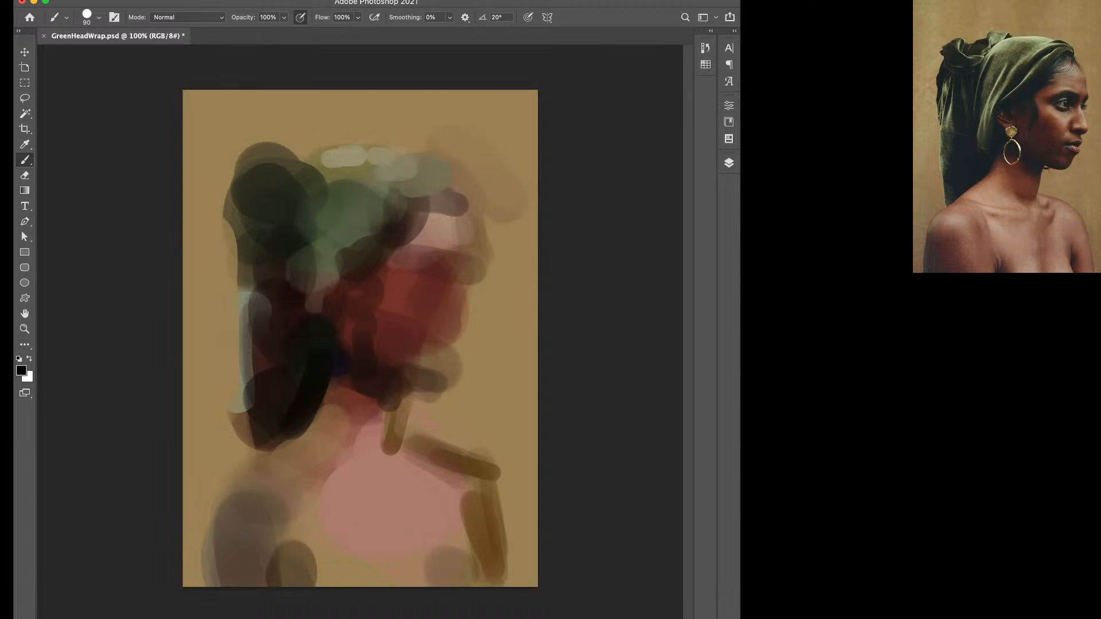
left_click_drag(361, 259, 423, 204)
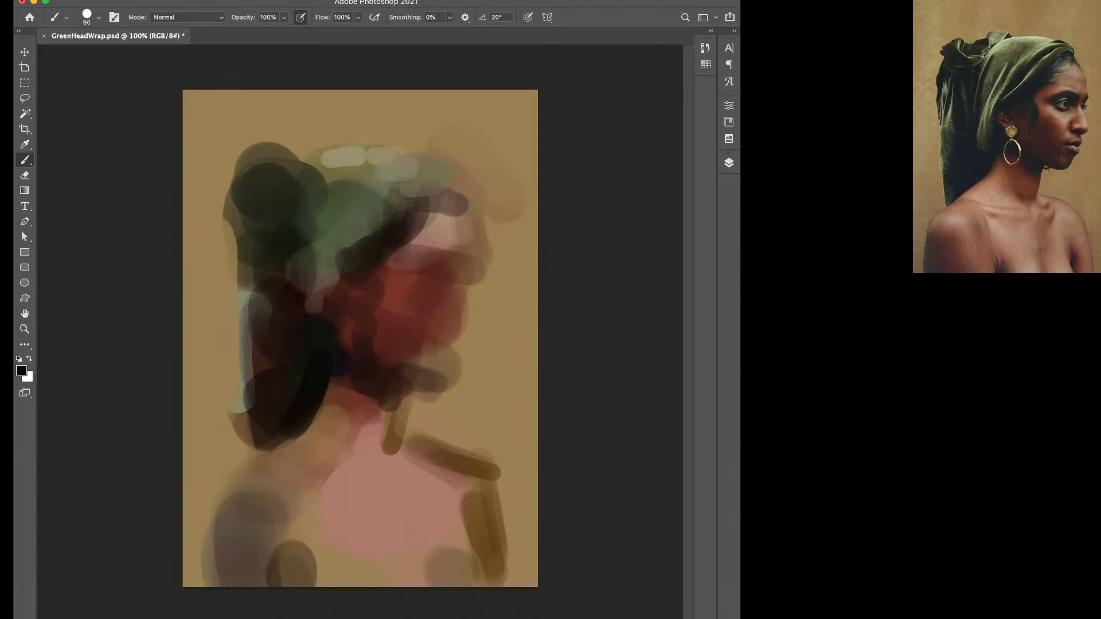
mouse_move(374, 277)
left_mouse_down()
mouse_move(380, 307)
mouse_move(377, 282)
left_mouse_up()
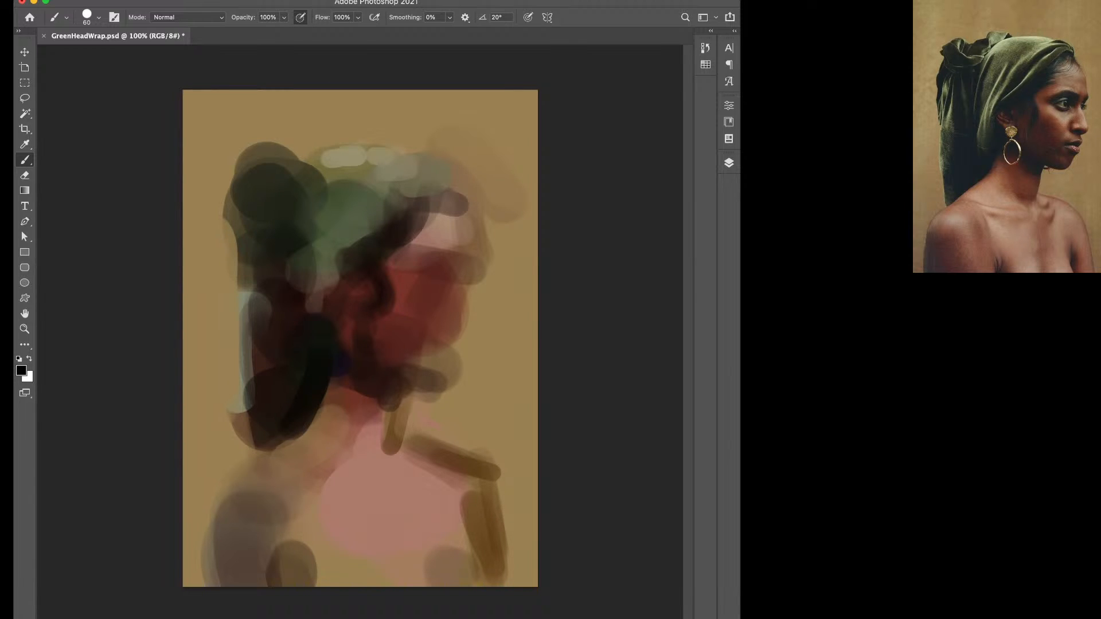
Block in the near upper arm with dark red sampled from the cheek, using a size 100 brush.
left_click(243, 559, "alt")
left_click(401, 339, "alt")
key("bracketright")
left_click_drag(220, 519, 215, 581)
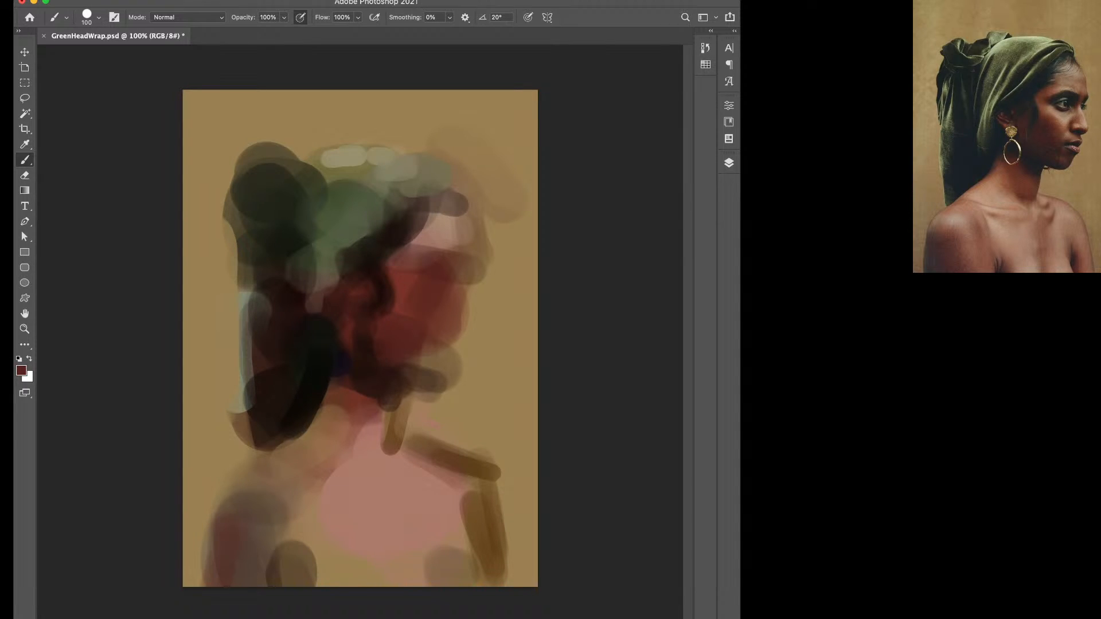
mouse_move(232, 521)
left_mouse_down()
mouse_move(258, 558)
mouse_move(268, 524)
left_mouse_up()
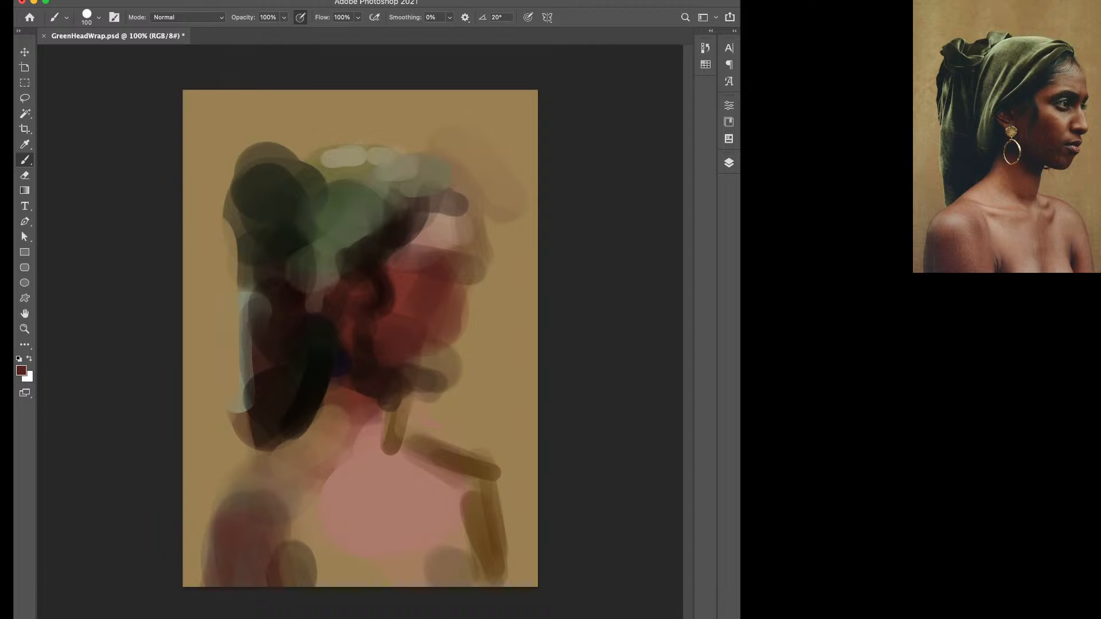
Enlarge the brush to 150 and cover the near side of the chest with light tan sampled from the neck base.
left_click(200, 488, "alt")
left_click(344, 157, "alt")
left_click(330, 430, "alt")
key("bracketright")
key("bracketright")
left_click_drag(347, 534, 312, 510)
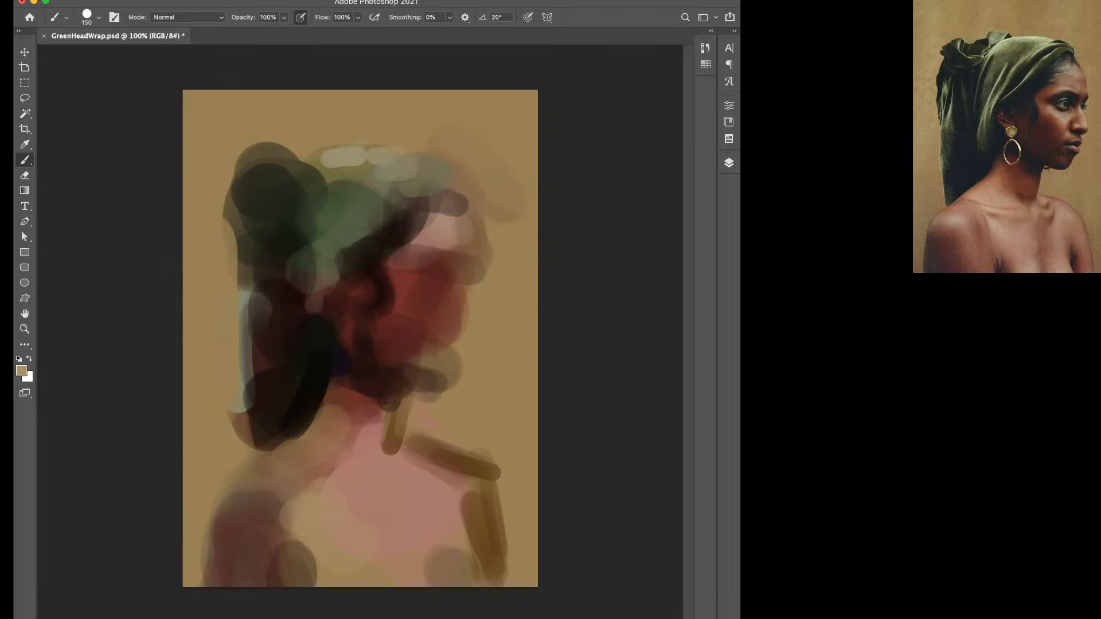
Paint a brown shadow down the middle of the chest with sampled darks, reducing the brush from 150 to 90.
left_click(395, 232, "alt")
left_click_drag(396, 507, 400, 555)
left_click(356, 402, "alt")
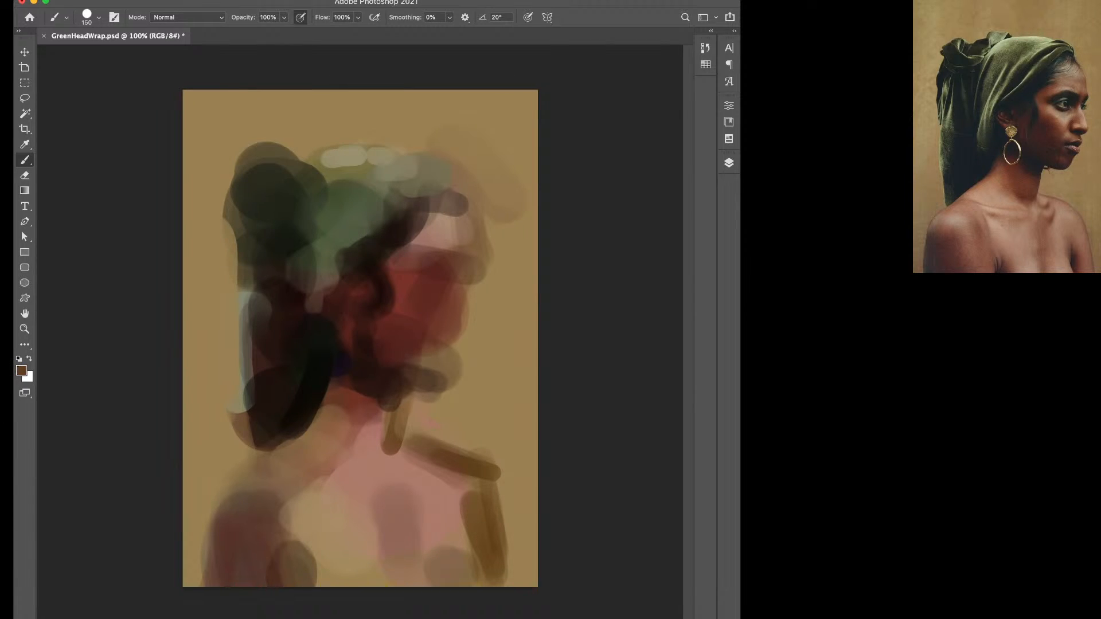
key("bracketleft")
key("bracketleft")
key("bracketleft")
left_click_drag(405, 501, 403, 576)
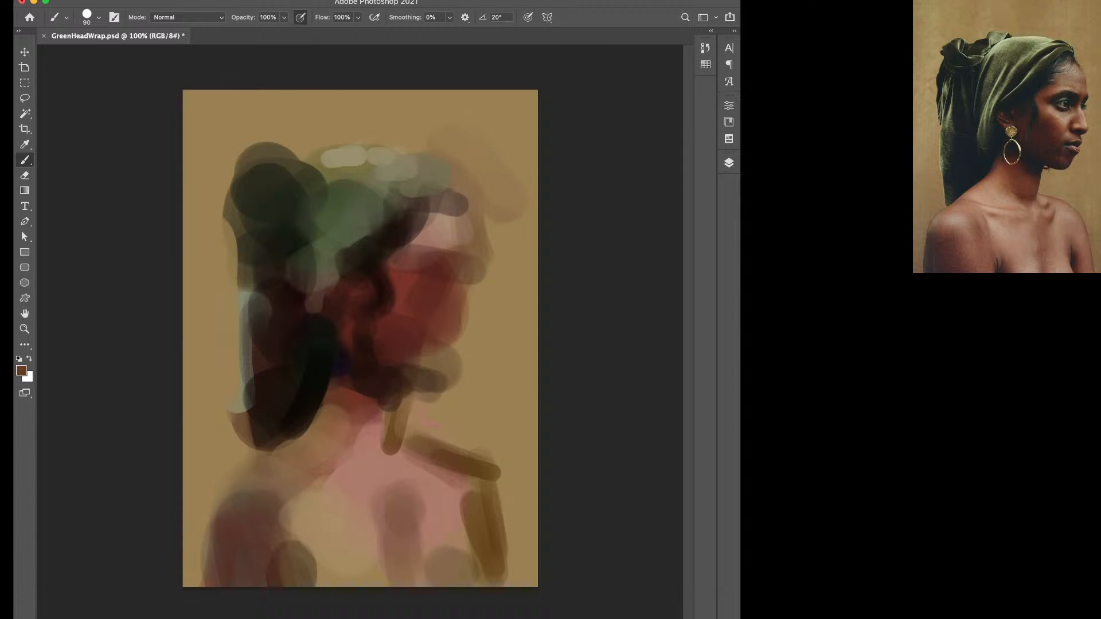
Add pale beige highlights to both sides of the chest, the collarbone area and the slope of the near shoulder.
left_click(328, 450, "alt")
left_click(344, 157, "alt")
left_click_drag(455, 563, 450, 567)
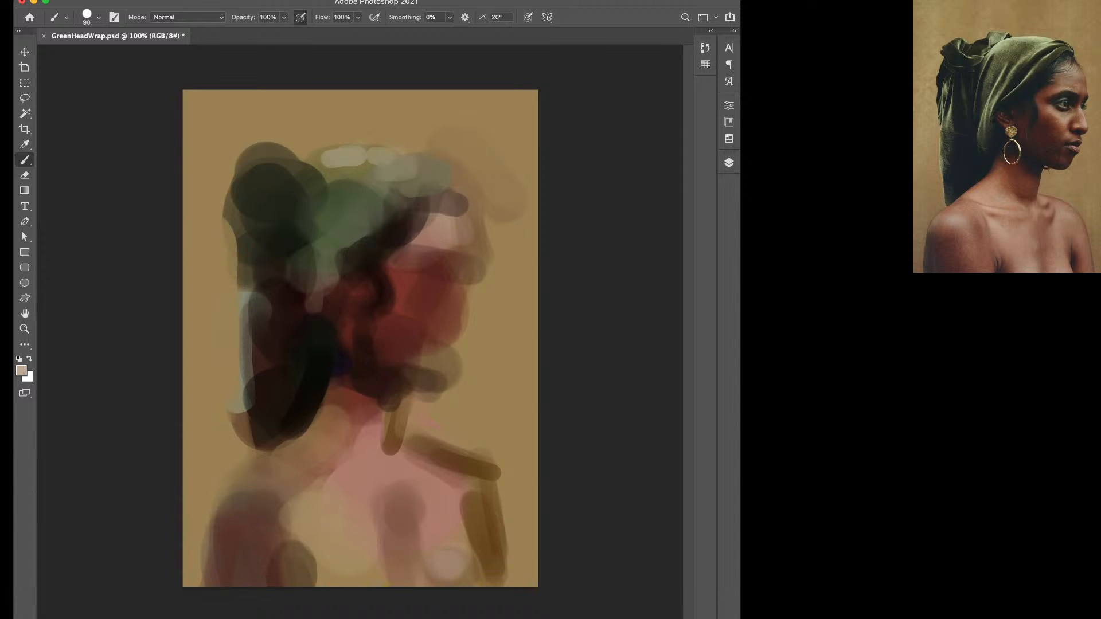
left_click_drag(341, 566, 351, 571)
left_click_drag(294, 493, 324, 506)
mouse_move(332, 431)
left_mouse_down()
mouse_move(279, 460)
mouse_move(312, 441)
left_mouse_up()
left_click(311, 450, "alt")
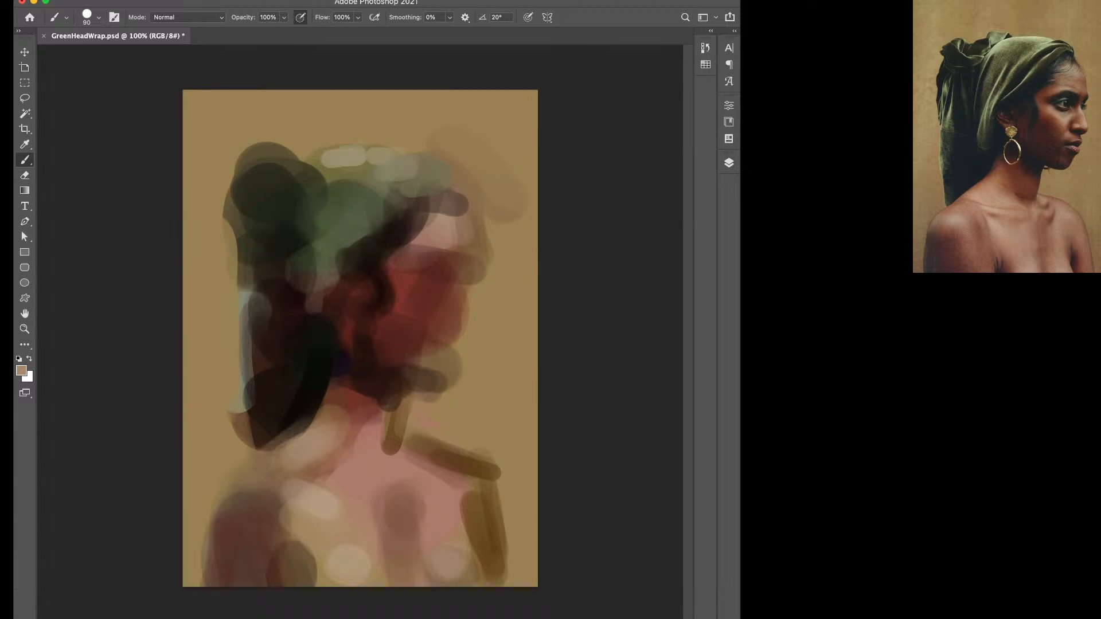
Trim the drape's lower edge with background tan and paint dark red along the near shoulder's top and outer arm.
left_click(421, 300, "alt")
left_click(218, 422, "alt")
left_click_drag(227, 414, 236, 437)
left_click(236, 428, "alt")
left_click(245, 431, "alt")
left_click(251, 425, "alt")
mouse_move(282, 459)
left_mouse_down()
mouse_move(235, 483)
mouse_move(272, 482)
mouse_move(247, 488)
left_mouse_up()
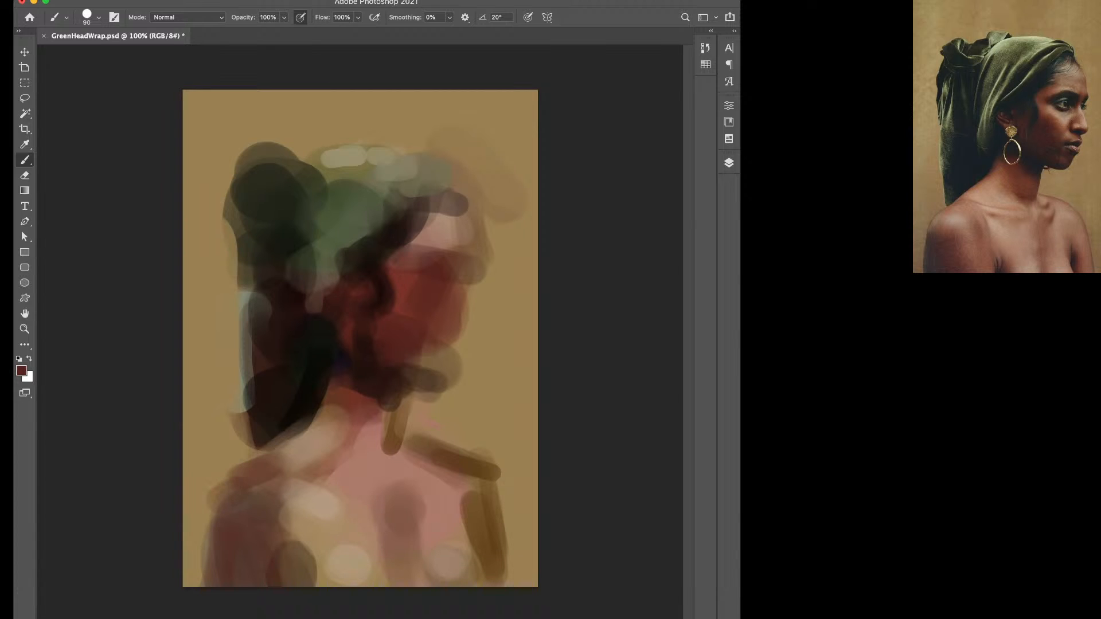
left_click_drag(200, 549, 200, 581)
Highlight the top of the near shoulder with beige sampled from the chest, using a size 80 brush.
left_click(320, 506, "alt")
key("bracketleft")
left_click_drag(262, 495, 242, 497)
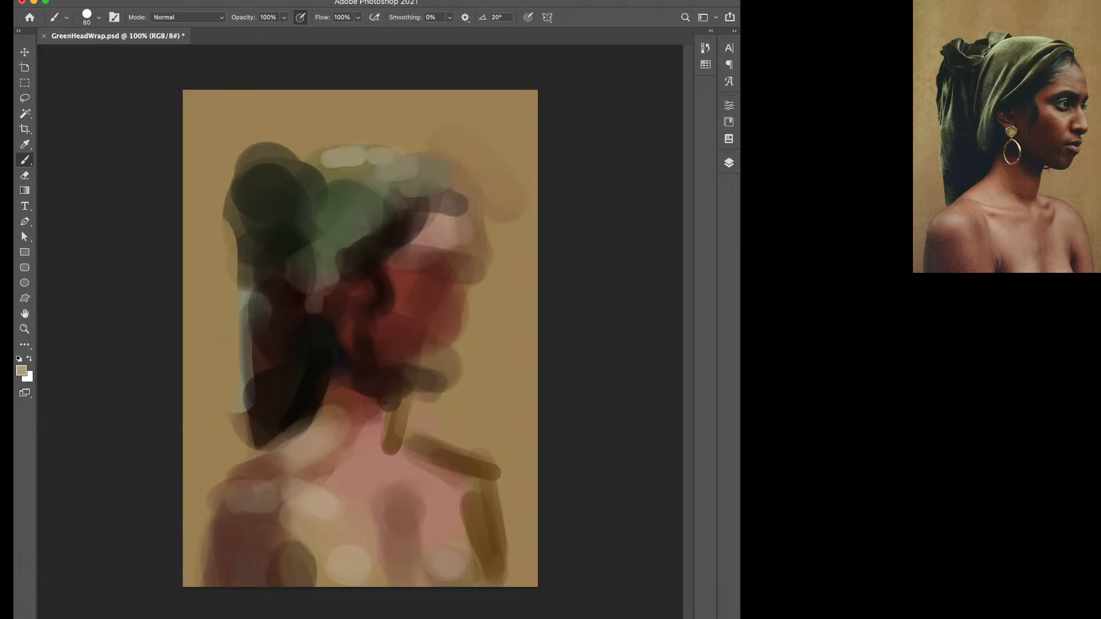
Shade the near arm and its boundary with the chest using reddish browns sampled from the arm and shoulder.
left_click(239, 538, "alt")
left_click(255, 469, "alt")
left_click_drag(257, 540, 262, 580)
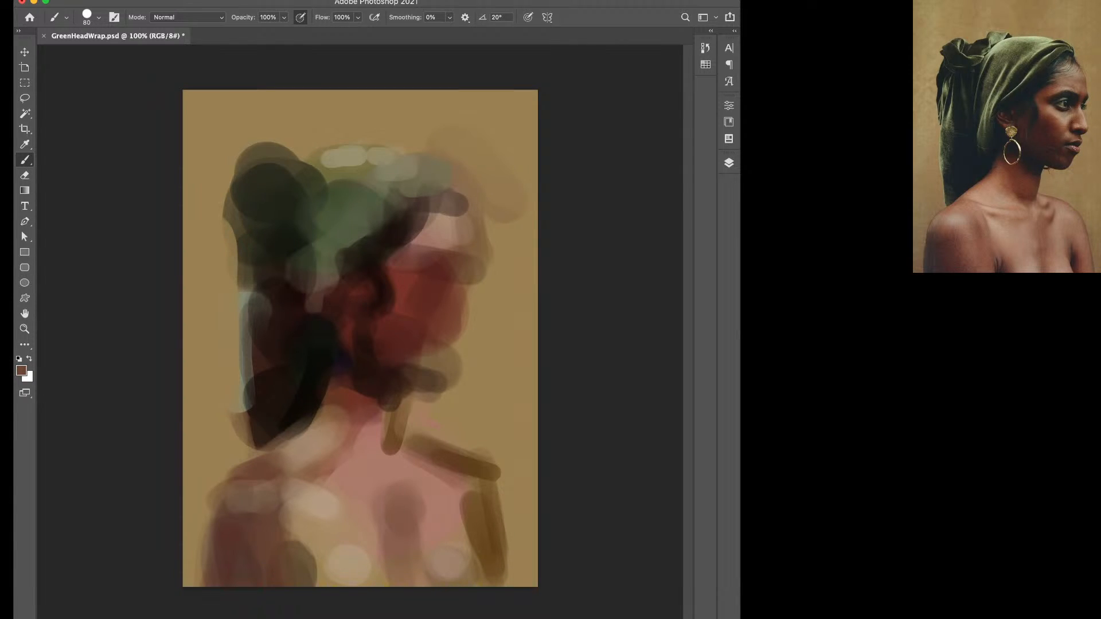
left_click(325, 530, "alt")
left_click_drag(325, 549, 328, 569)
left_click(244, 545, "alt")
left_click_drag(290, 494, 308, 545)
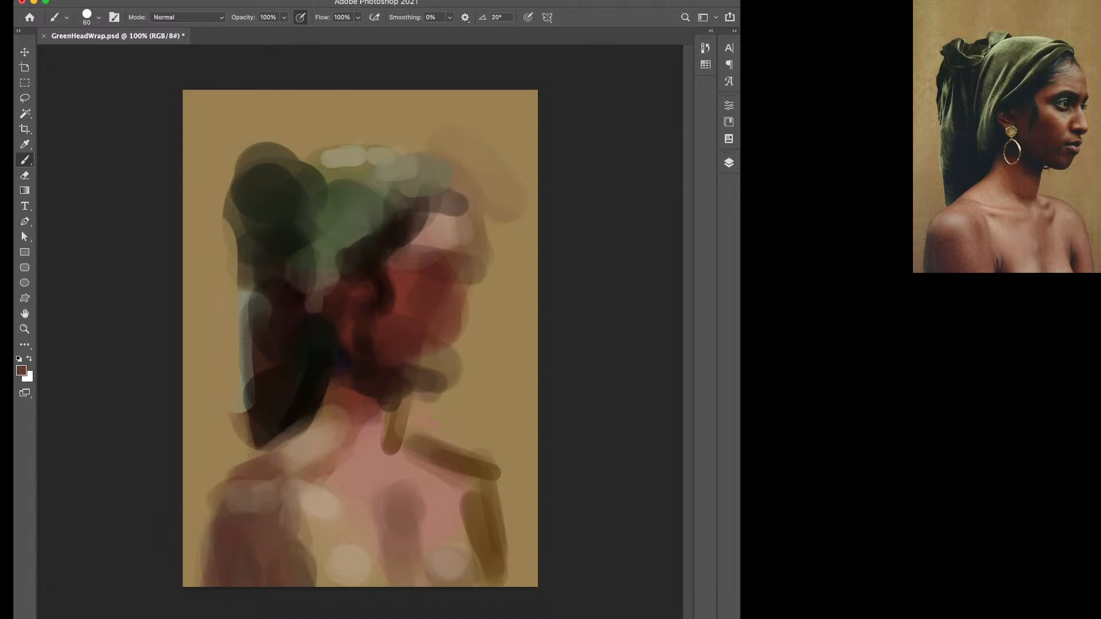
Sample brown from the armpit area and glaze the near side of the chest with a size 150 brush.
left_click(302, 533, "alt")
key("bracketright")
key("bracketright")
key("bracketright")
key("bracketright")
key("bracketright")
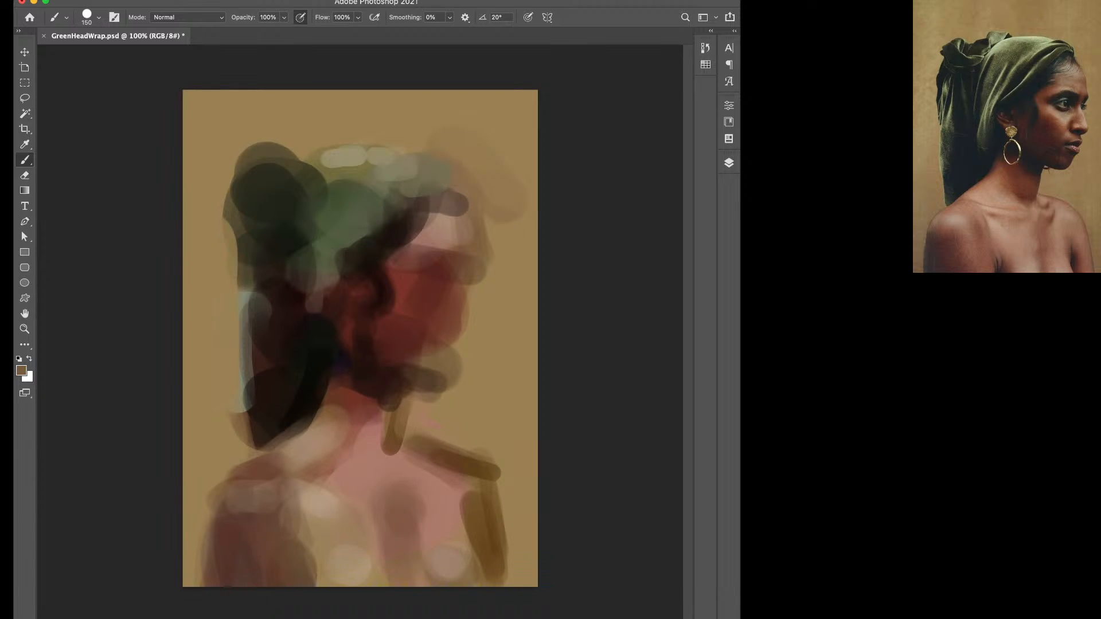
Reduce the brush to 70 and paint collarbone strokes and a pale spot at the throat with sampled skin tones.
left_click(322, 503, "alt")
key("bracketleft")
key("bracketleft")
key("bracketleft")
key("bracketleft")
key("bracketleft")
mouse_move(299, 462)
left_mouse_down()
mouse_move(365, 467)
mouse_move(309, 468)
mouse_move(330, 478)
mouse_move(423, 477)
mouse_move(399, 446)
left_mouse_up()
left_click(480, 469, "alt")
left_click(317, 439, "alt")
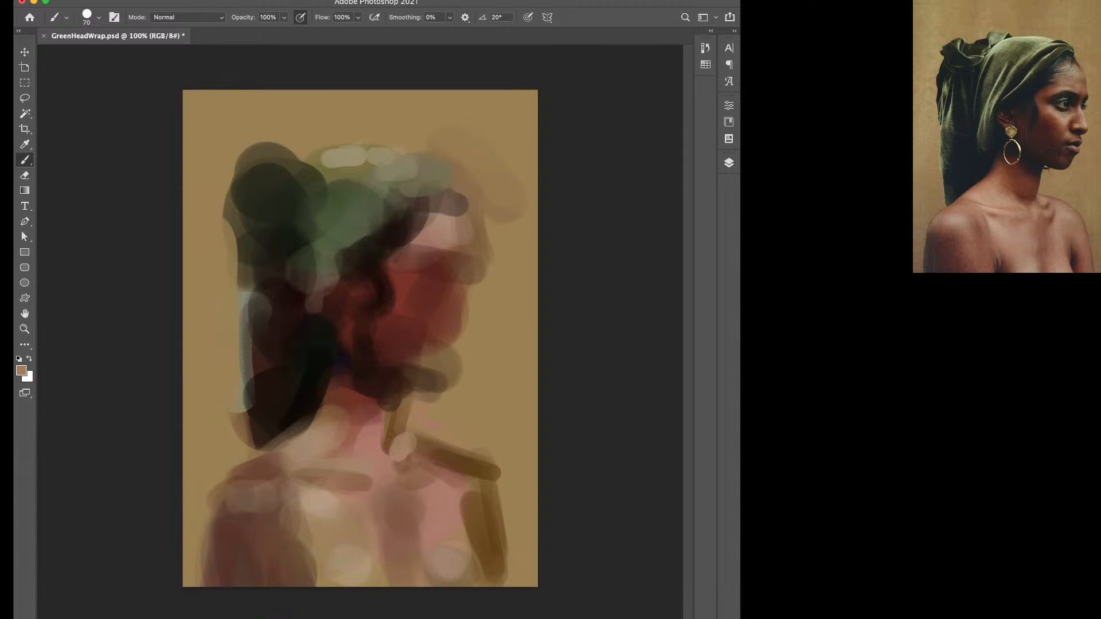
Widen the far arm with sampled brown and round the chest's far edge with sampled pink.
left_click(491, 552, "alt")
left_click_drag(494, 504, 508, 582)
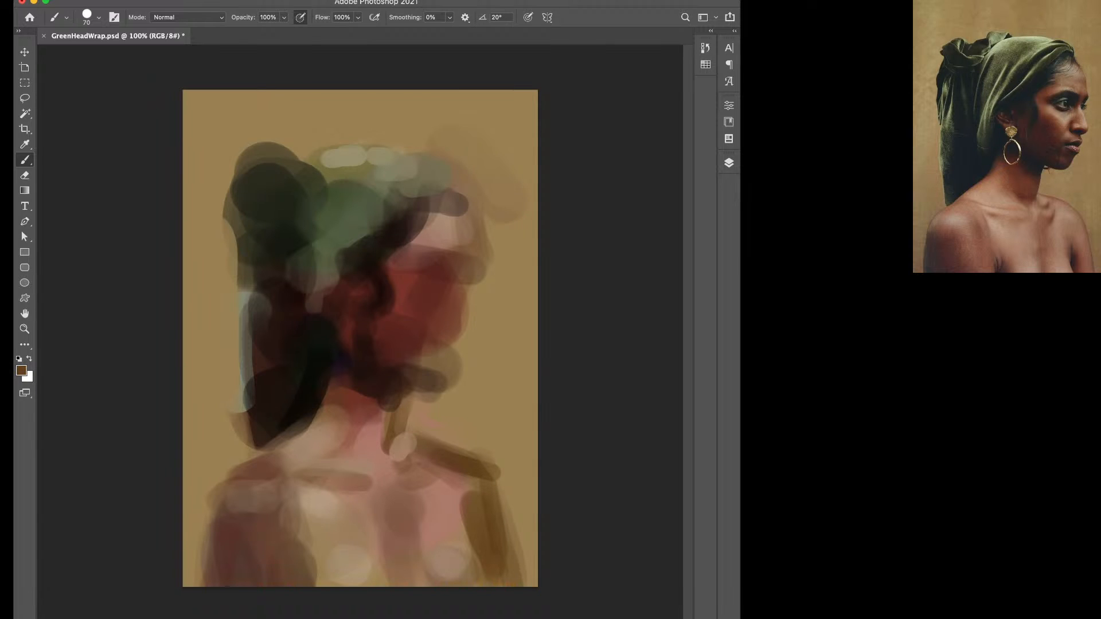
left_click(453, 505, "alt")
left_click_drag(461, 507, 463, 513)
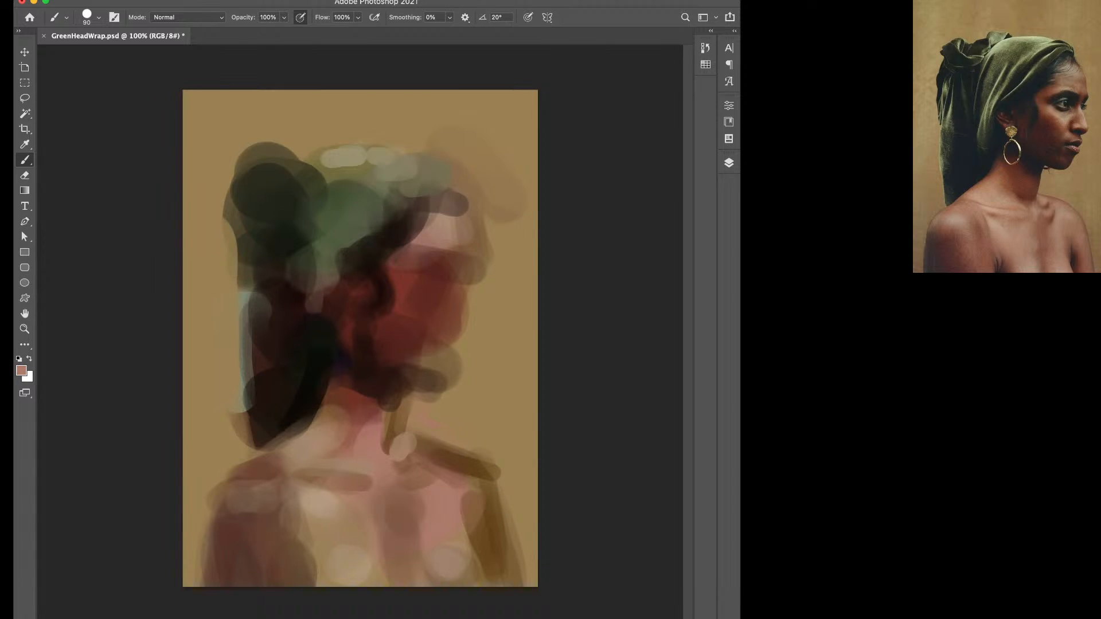
Paint small black-brown creases at both armpits with a size 45 brush, sampling the colour from the jaw shadow.
left_click(378, 376, "alt")
key("bracketleft")
key("bracketleft")
mouse_move(477, 554)
left_mouse_down()
mouse_move(482, 579)
mouse_move(465, 532)
left_mouse_up()
left_click_drag(319, 584, 310, 551)
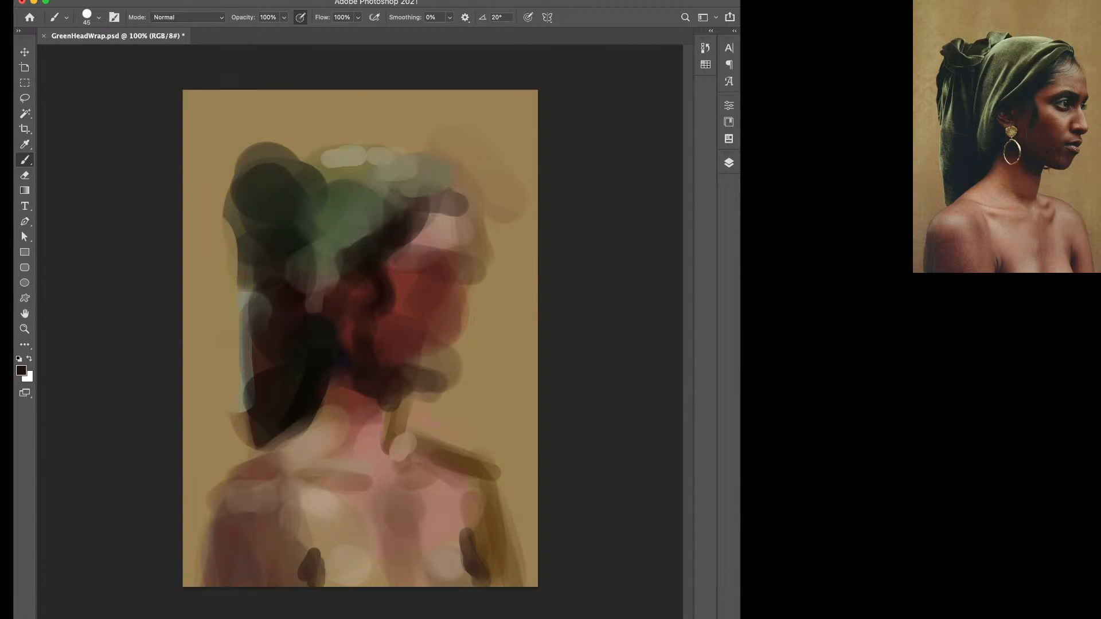
Soften the far armpit crease and the top of the far shoulder with sampled skin tones using a size 70 brush.
left_click(345, 564, "alt")
key("bracketright")
key("bracketright")
mouse_move(469, 557)
left_mouse_down()
mouse_move(483, 584)
mouse_move(466, 528)
left_mouse_up()
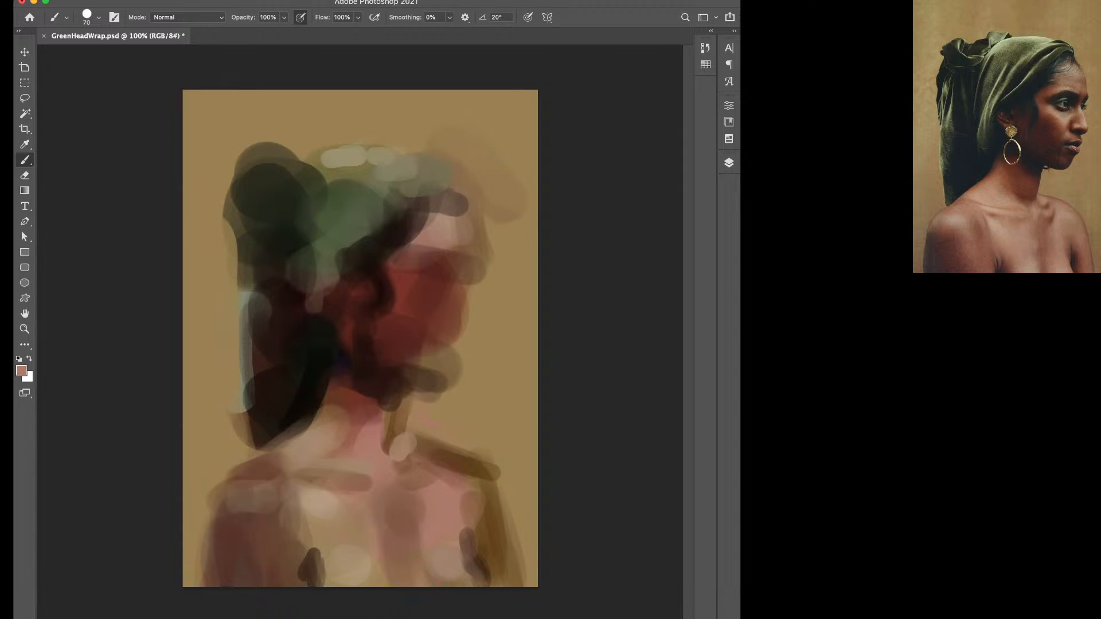
left_click_drag(470, 471, 424, 451)
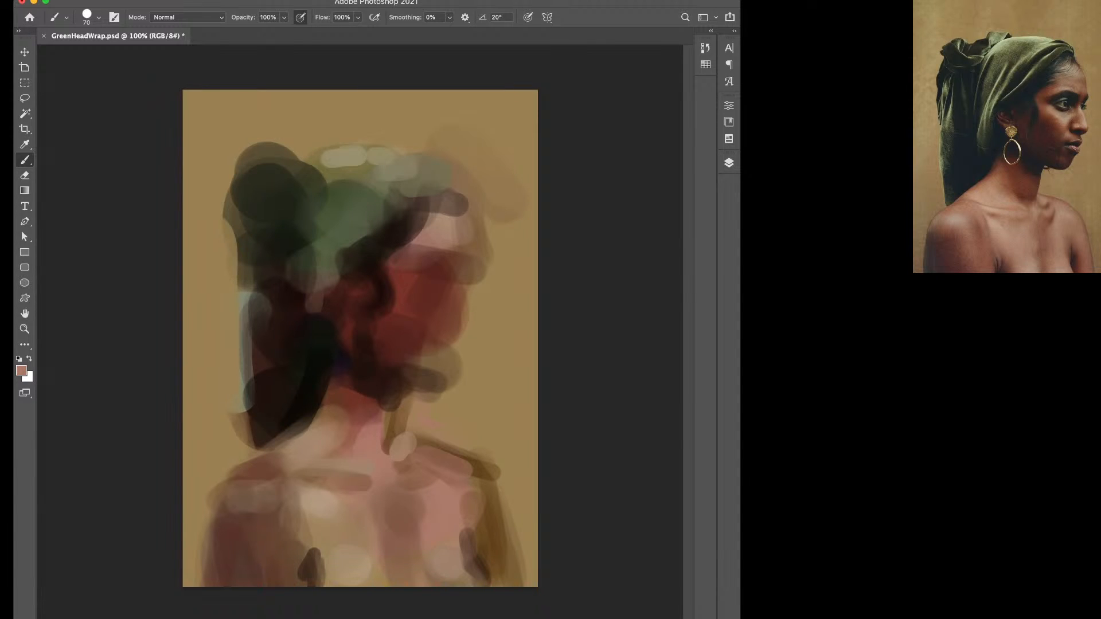
Highlight the far collarbone and shoulder with beige sampled from the throat, using a size 90 brush.
left_click(403, 446, "alt")
key("bracketright")
left_click_drag(456, 475, 427, 476)
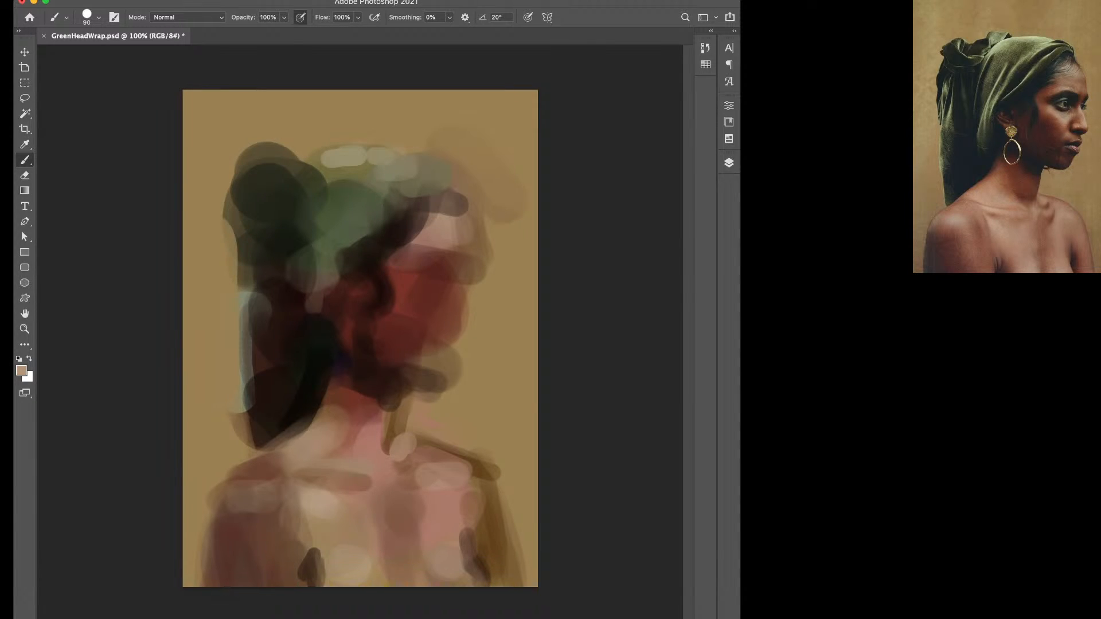
left_click_drag(480, 509, 476, 486)
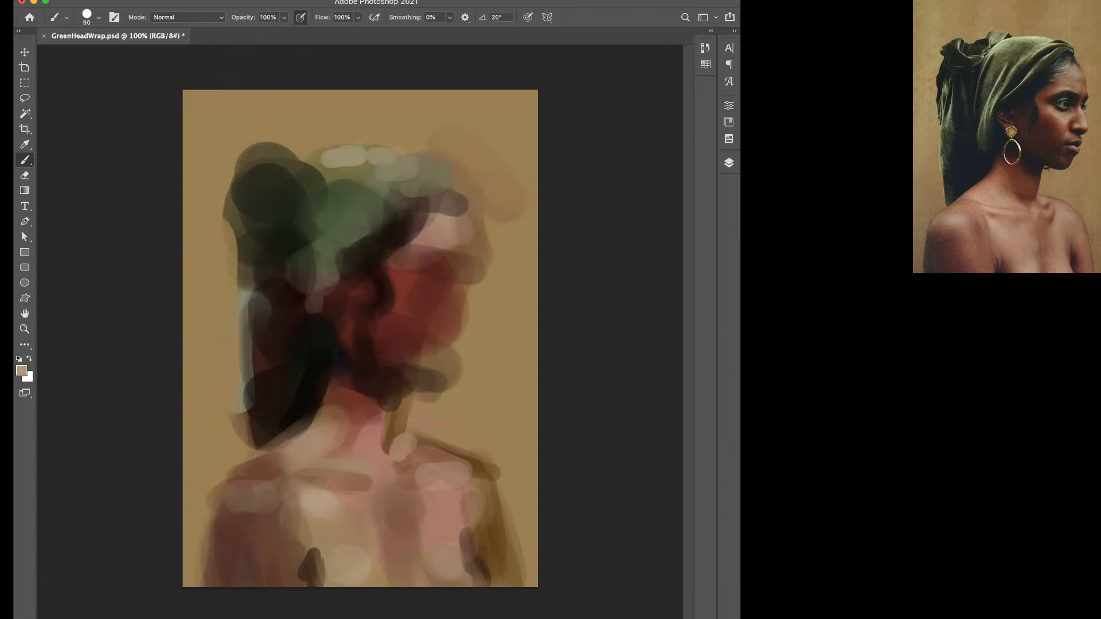
Reinforce the far upper arm with sampled brown using a smaller brush, sampling the background beside it.
left_click(494, 530, "alt")
left_click_drag(499, 526, 504, 580)
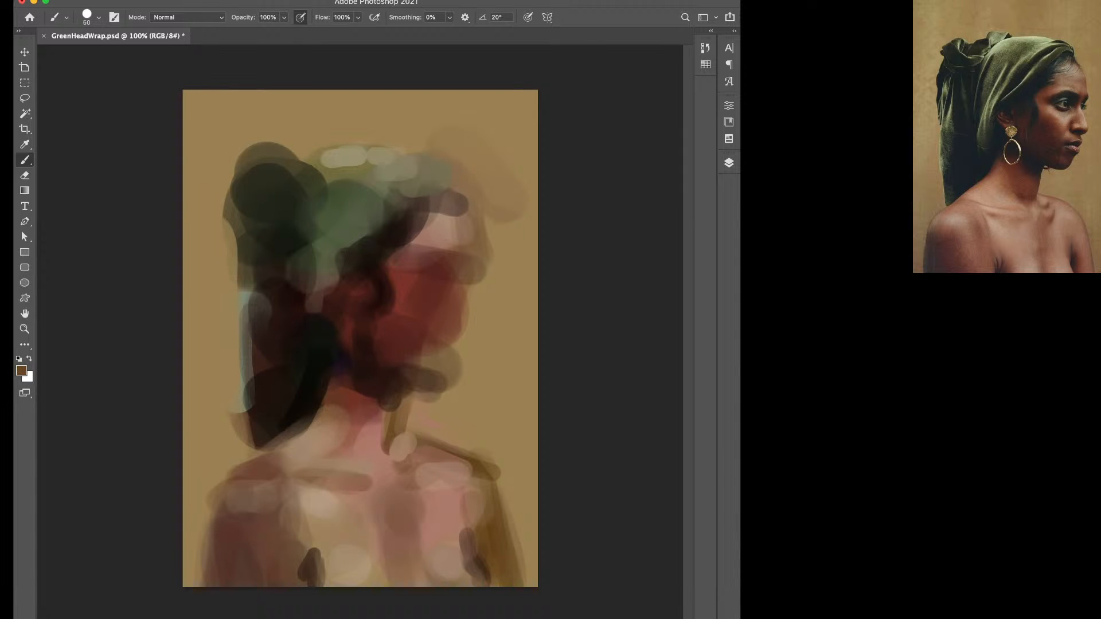
key("[")
left_click(524, 530, "alt")
Darken the drape's lower tip and paint its outer lower edge with sampled grey-green using a size 30 brush.
left_click(265, 426, "alt")
key("]")
mouse_move(251, 447)
left_mouse_down()
mouse_move(247, 395)
mouse_move(246, 447)
mouse_move(256, 451)
left_mouse_up()
left_click(246, 355, "alt")
key("[")
key("[")
key("[")
left_click(245, 424, "alt")
left_click_drag(242, 392, 243, 420)
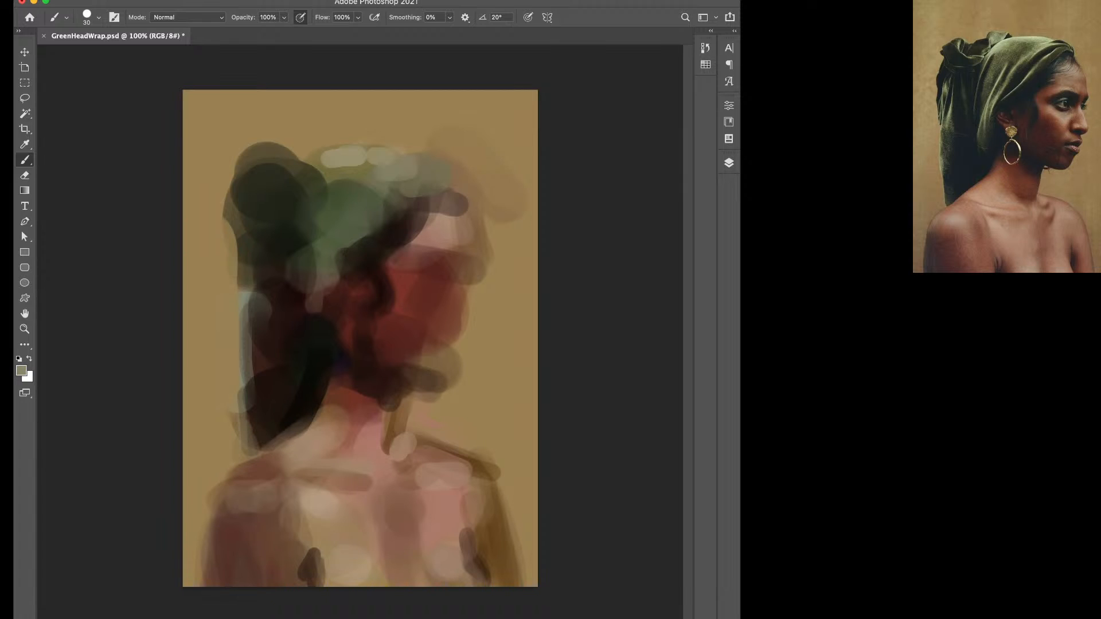
Enlarge the brush to 60 and extend the grey-green highlight up the drape's back edge.
key("]")
key("]")
key("]")
key("]")
key("]")
left_click(246, 299, "alt")
left_click_drag(246, 292, 256, 239)
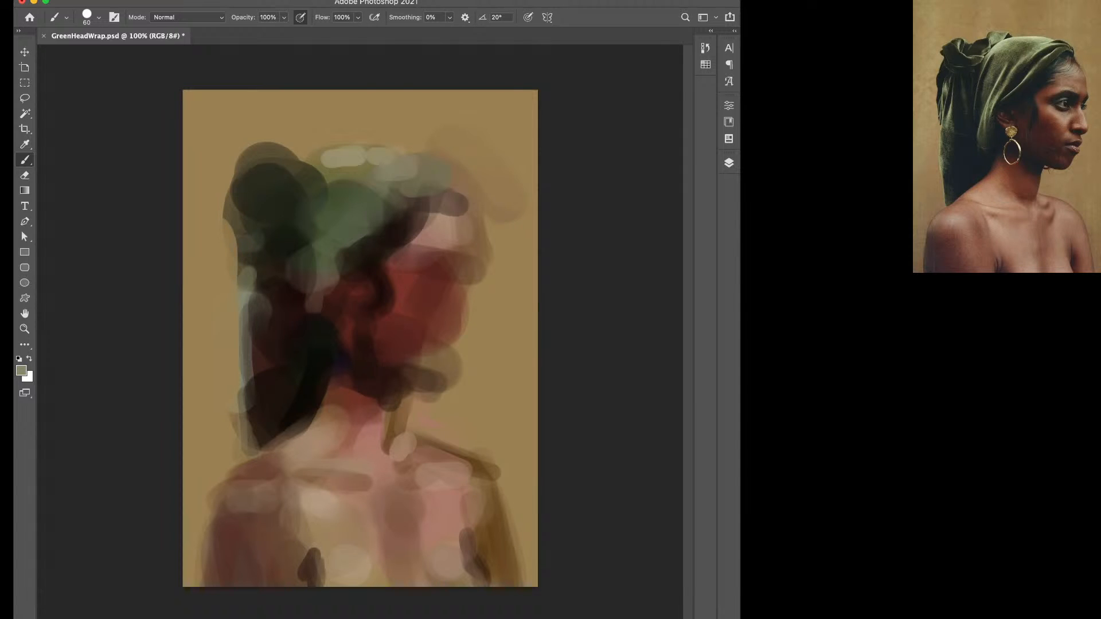
Carve the back and top contour of the headwrap's knot with sampled background tan using a size 80 brush.
left_click(227, 150, "alt")
left_click_drag(221, 165, 271, 132)
left_click(213, 198, "alt")
mouse_move(221, 212)
left_mouse_down()
mouse_move(229, 202)
mouse_move(223, 220)
left_mouse_up()
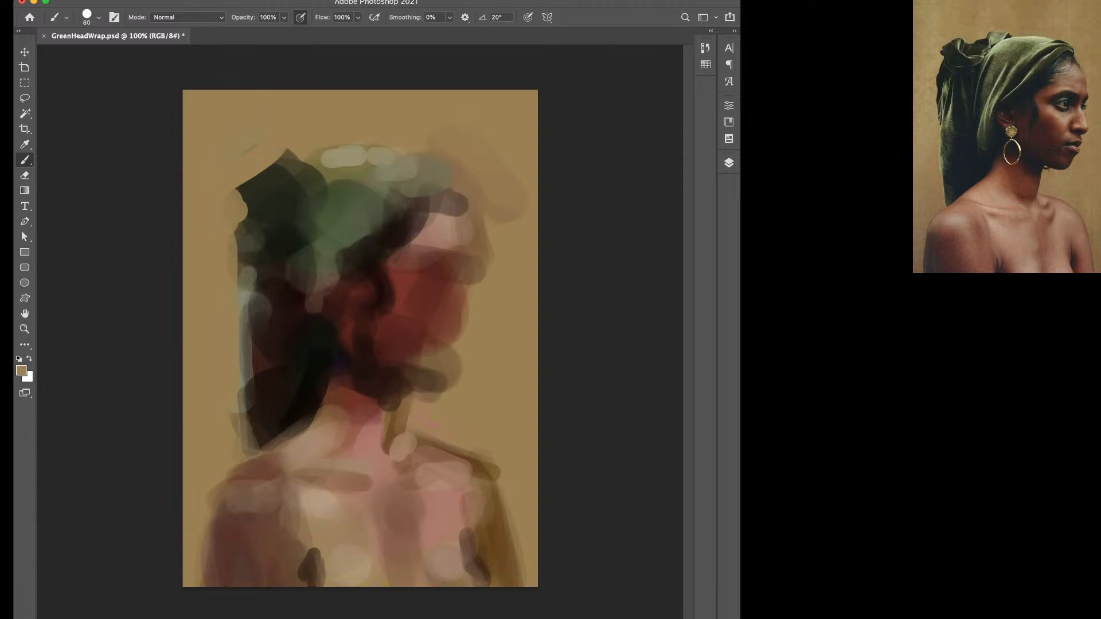
left_click_drag(246, 150, 298, 147)
Mark the headwrap's top, its back knot and the brow with three red arrows using a size 25 brush.
left_click(412, 287, "alt")
key("bracketleft")
left_click_drag(393, 93, 393, 137)
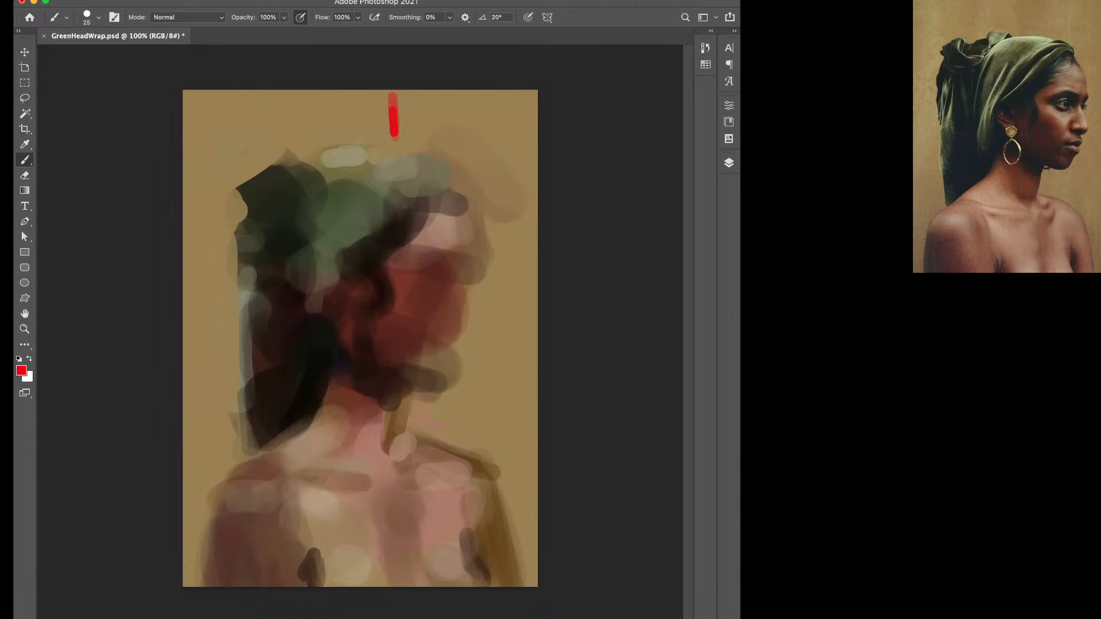
mouse_move(377, 99)
left_mouse_down()
mouse_move(395, 141)
mouse_move(400, 127)
left_mouse_up()
left_click_drag(202, 142, 233, 176)
left_click(190, 140)
left_click_drag(233, 176, 211, 173)
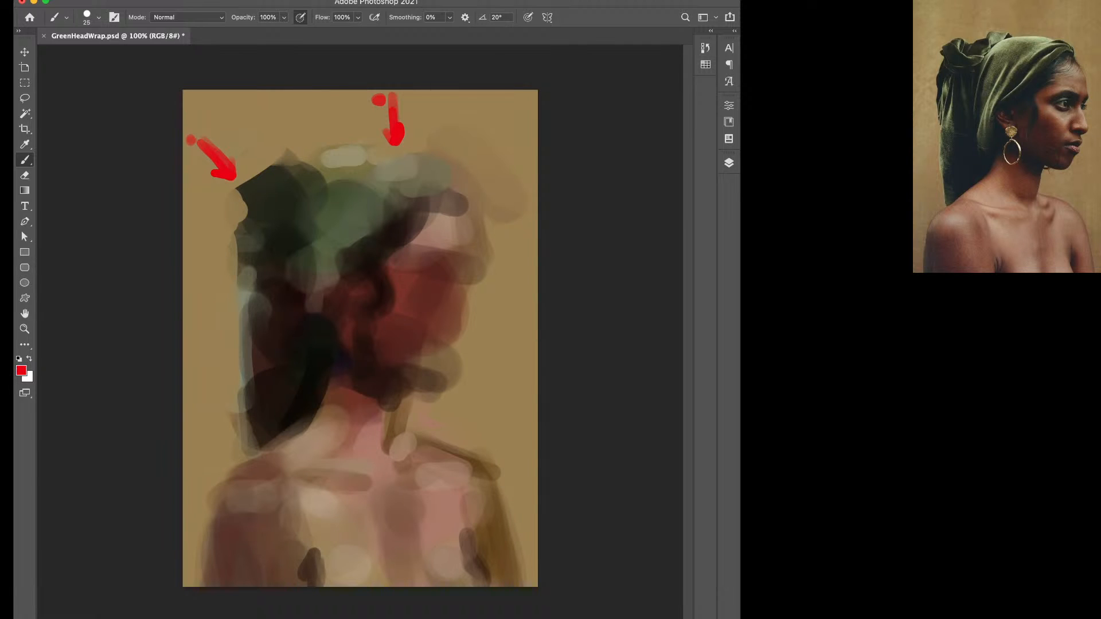
mouse_move(533, 245)
left_mouse_down()
mouse_move(507, 244)
mouse_move(518, 256)
left_mouse_up()
Paint the face's profile contour from forehead through nose and lips to chin with sampled brown using a size 30 brush.
left_click(471, 264, "alt")
key("bracketleft")
key("bracketleft")
key("bracketright")
key("bracketright")
key("bracketright")
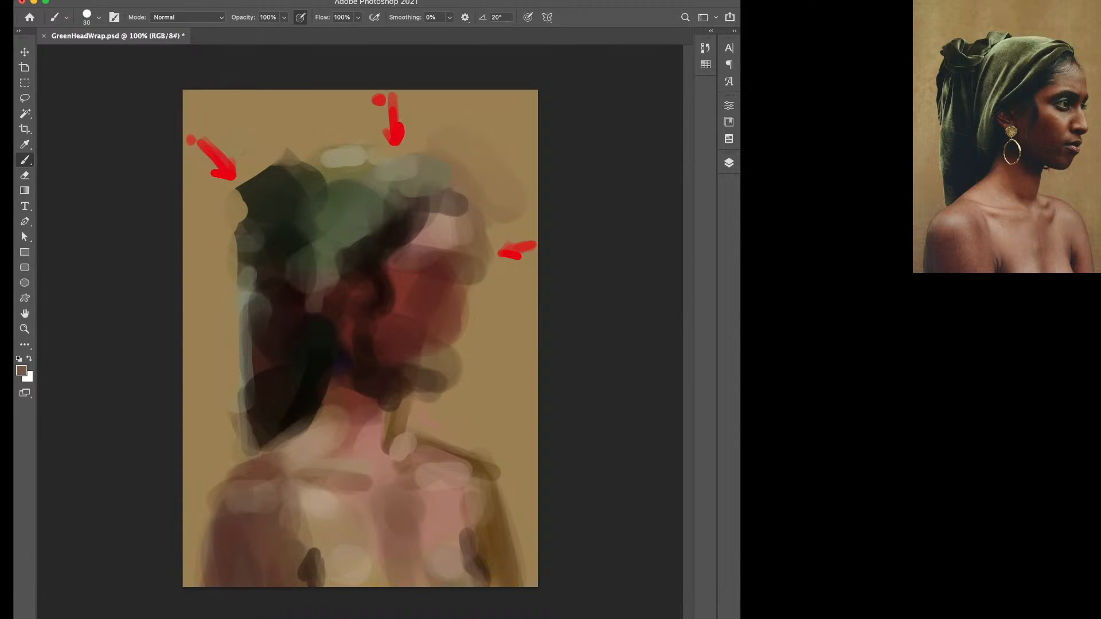
left_click(463, 280, "alt")
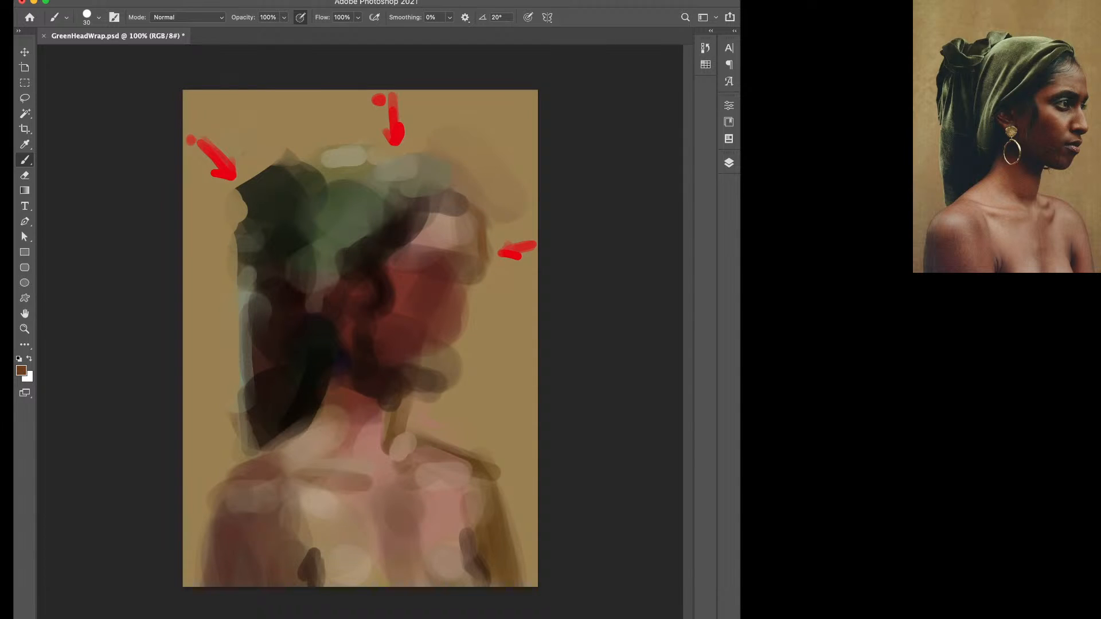
mouse_move(473, 290)
left_mouse_down()
mouse_move(489, 318)
mouse_move(465, 326)
mouse_move(448, 383)
left_mouse_up()
Block in the eye sockets, nose underside, mouth and chin shadow with sampled near-black using brush sizes 35 to 45.
key("bracketright")
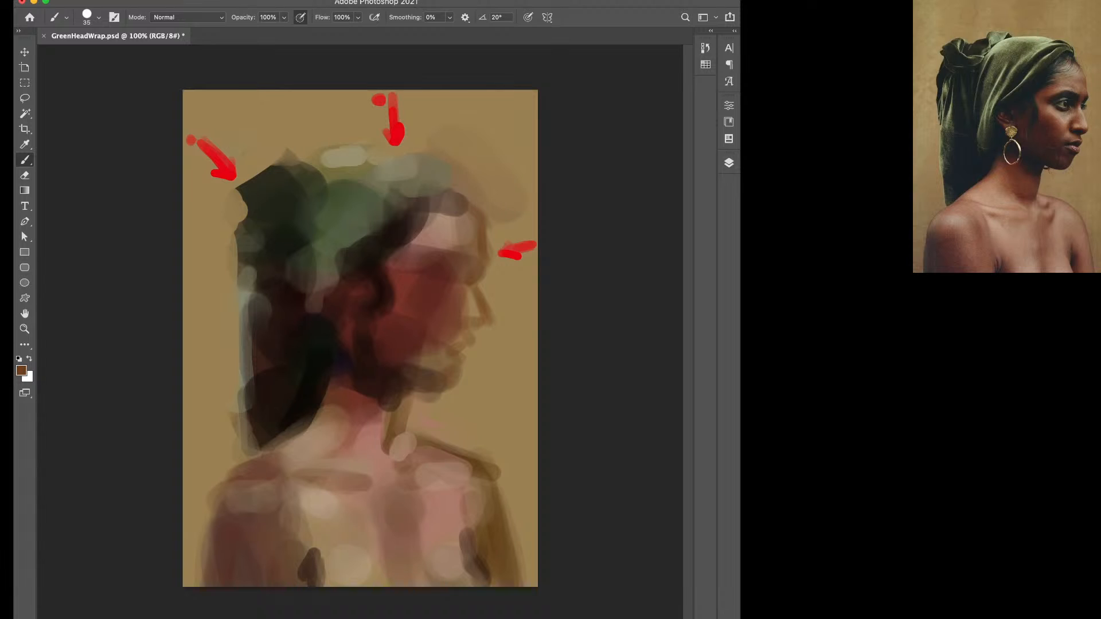
key("bracketright")
left_click(378, 301, "alt")
key("bracketright")
key("bracketright")
key("bracketright")
mouse_move(458, 266)
left_mouse_down()
mouse_move(444, 286)
mouse_move(418, 270)
left_mouse_up()
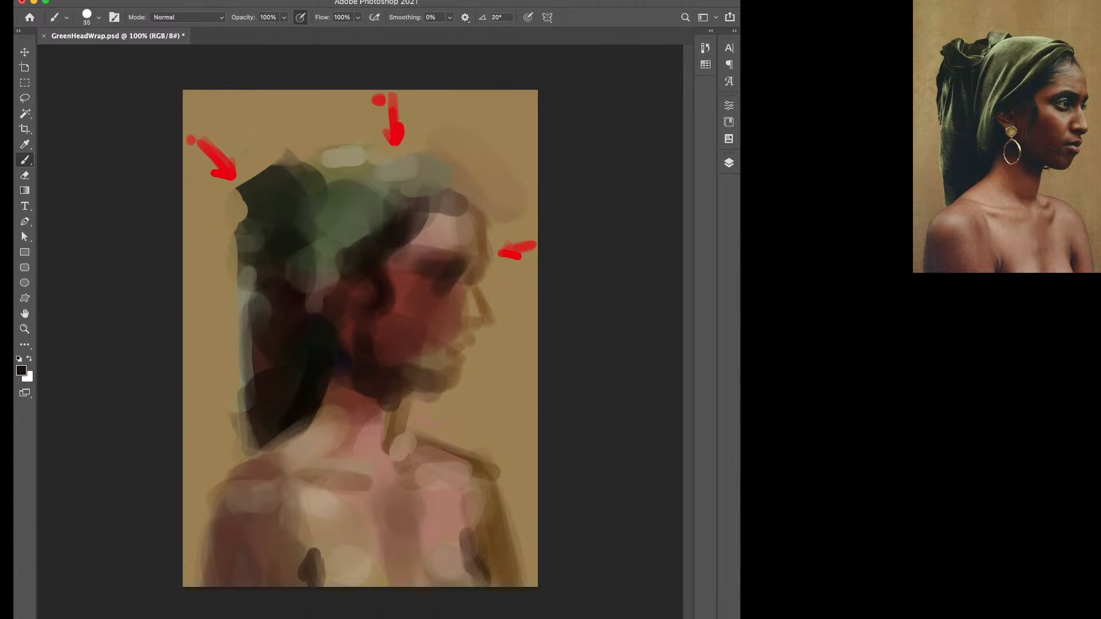
left_click(473, 278)
mouse_move(453, 323)
left_mouse_down()
mouse_move(481, 327)
mouse_move(463, 350)
mouse_move(448, 348)
mouse_move(437, 382)
left_mouse_up()
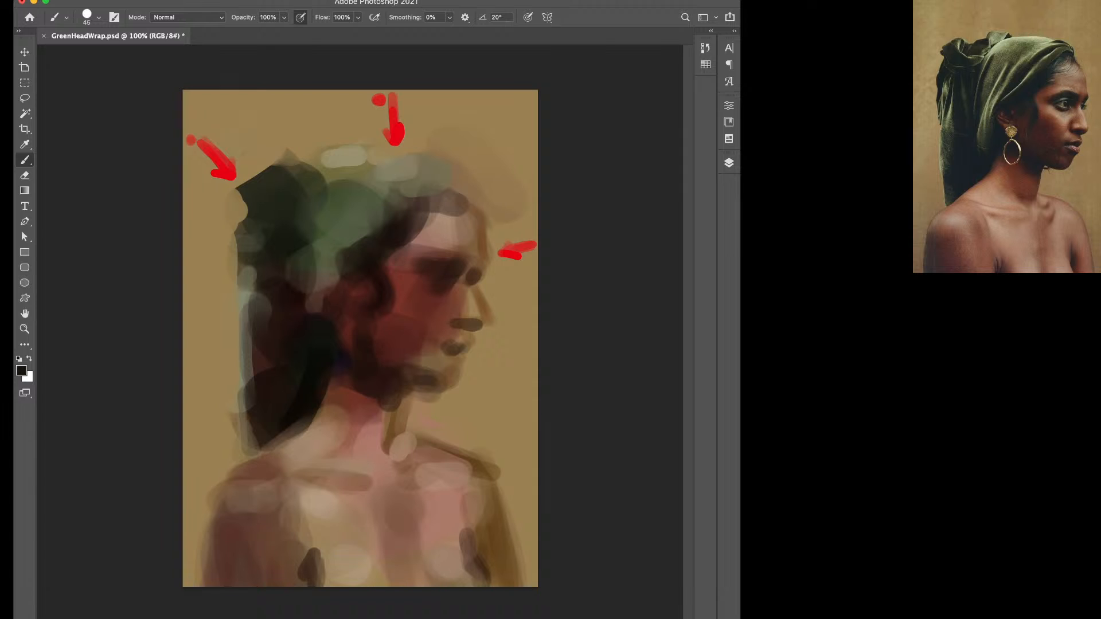
left_click_drag(410, 269, 421, 267)
Rework the temple and forehead with sampled skin and background tones using a brush up to size 70.
left_click(401, 337, "alt")
mouse_move(431, 242)
left_mouse_down()
mouse_move(417, 235)
mouse_move(463, 224)
mouse_move(452, 213)
mouse_move(482, 220)
left_mouse_up()
left_click(439, 225, "alt")
left_click(489, 208, "alt")
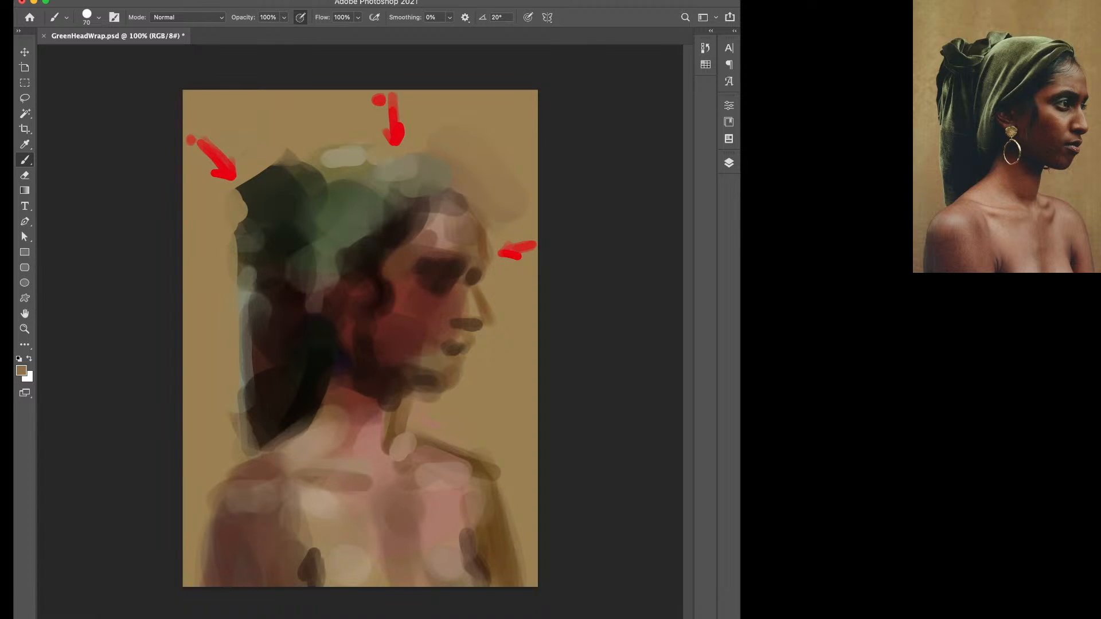
Lighten the nose bridge, the cheek beneath the near eye and the eye socket with sampled skin and tan tones.
left_click(411, 222, "alt")
key("[")
left_click_drag(475, 274, 478, 276)
left_click(469, 287, "alt")
key("[")
left_click(436, 309, "alt")
key("]")
left_click(506, 300, "alt")
key("]")
left_click_drag(444, 308, 411, 291)
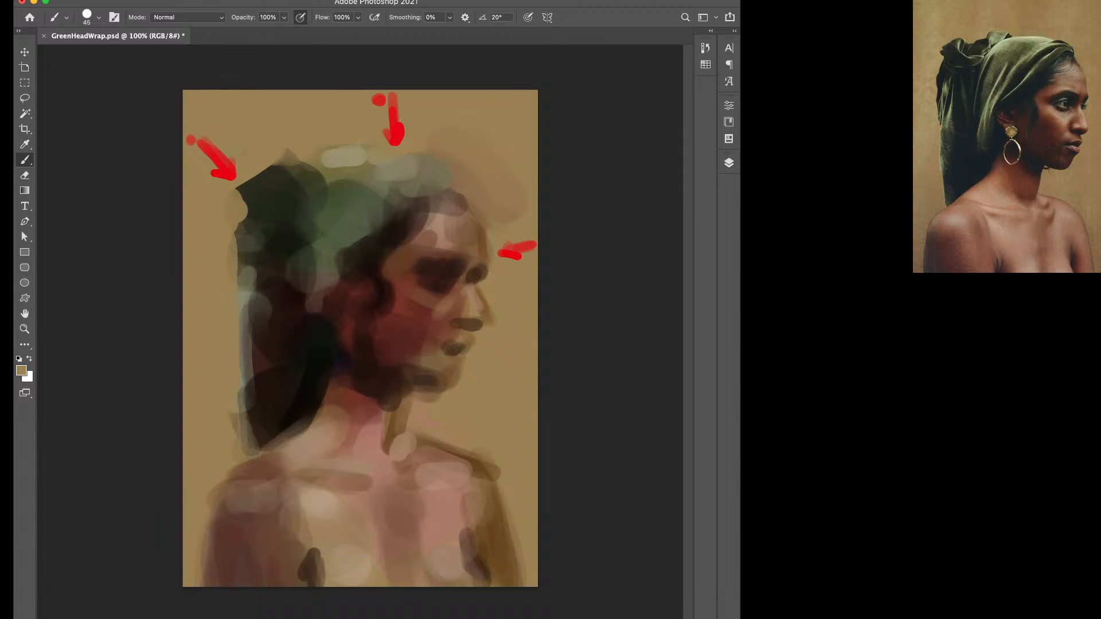
key("[")
left_click_drag(442, 284, 427, 271)
Extend the headwrap's front edge with sampled grey-green and touch up the upper forehead with sampled skin tone.
left_click(314, 166, "alt")
key("]")
key("]")
left_click_drag(453, 193, 437, 198)
left_click(448, 224, "alt")
left_click_drag(451, 215, 457, 210)
Paint over the three red arrows with sampled background tan using a size 80 brush.
left_click(244, 161, "alt")
left_click_drag(227, 173, 191, 139)
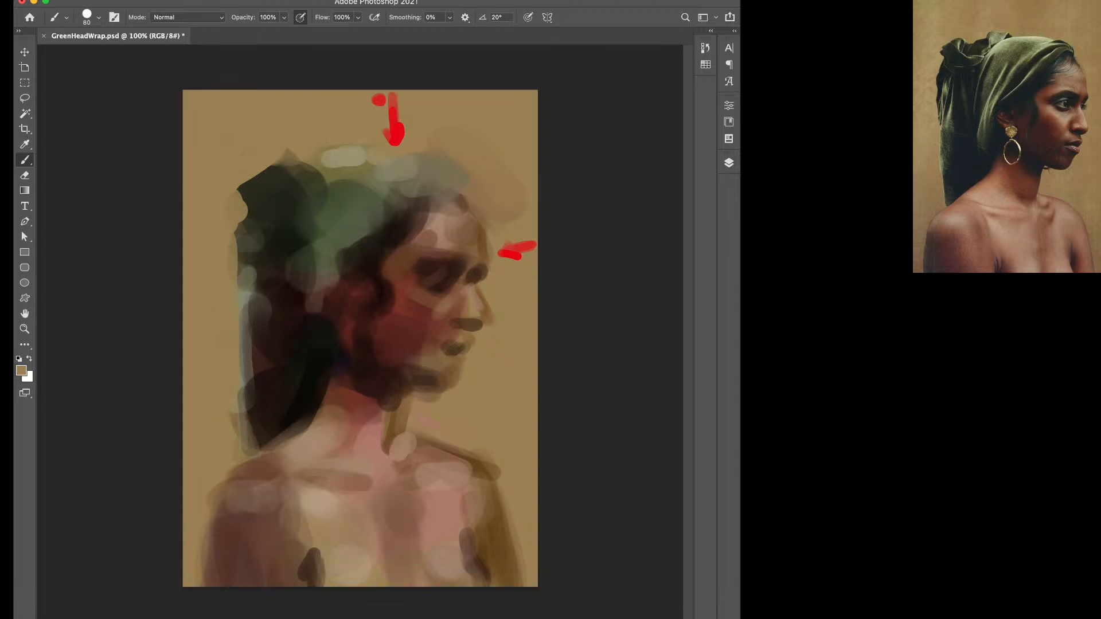
mouse_move(377, 101)
left_mouse_down()
mouse_move(394, 140)
mouse_move(395, 95)
left_mouse_up()
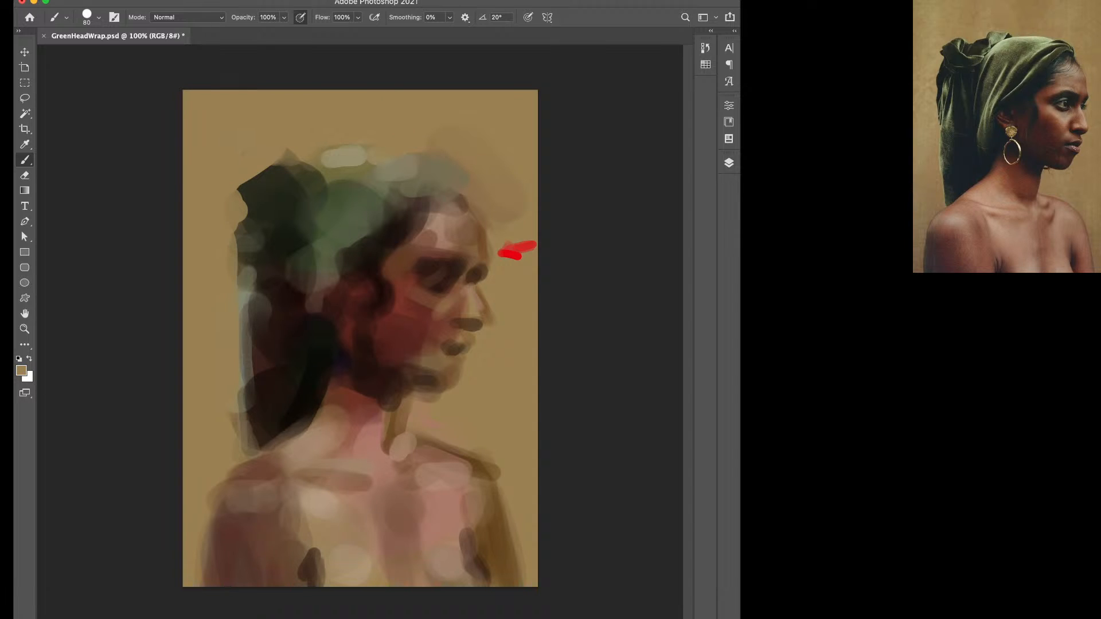
mouse_move(533, 247)
left_mouse_down()
mouse_move(500, 253)
mouse_move(535, 243)
left_mouse_up()
Brush pale olive highlights along the headwrap's top and the fold beside the knot, enlarging the brush from 45 to 60.
mouse_move(331, 174)
left_mouse_down()
mouse_move(307, 189)
mouse_move(311, 203)
left_mouse_up()
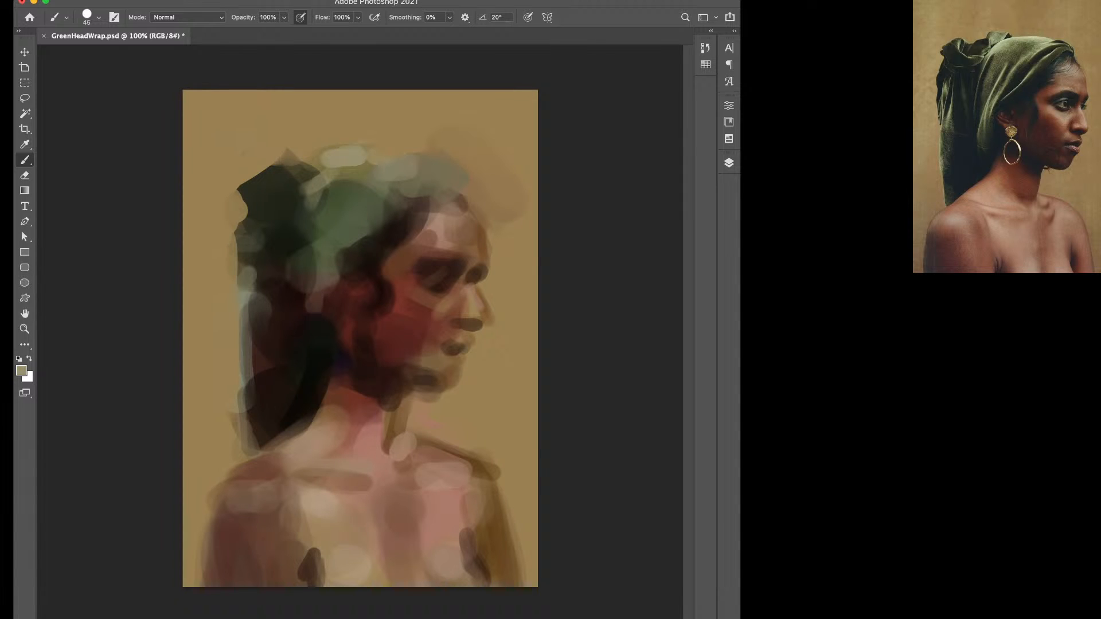
key("bracketright")
left_click_drag(376, 158, 410, 161)
left_click(327, 174, "alt")
key("bracketright")
mouse_move(331, 177)
left_mouse_down()
mouse_move(315, 163)
mouse_move(321, 172)
left_mouse_up()
Brighten the forehead with sampled pale grey-green and blend it with sampled skin tones using brush sizes 60 and 50.
left_click(306, 153, "alt")
left_click(314, 153, "alt")
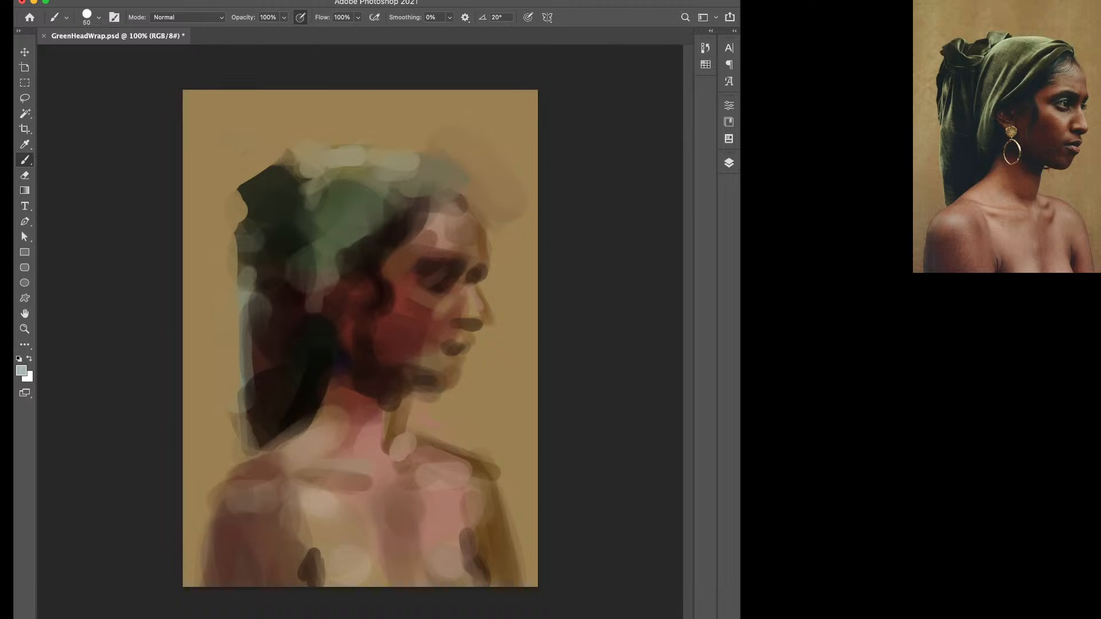
left_click_drag(451, 228, 454, 232)
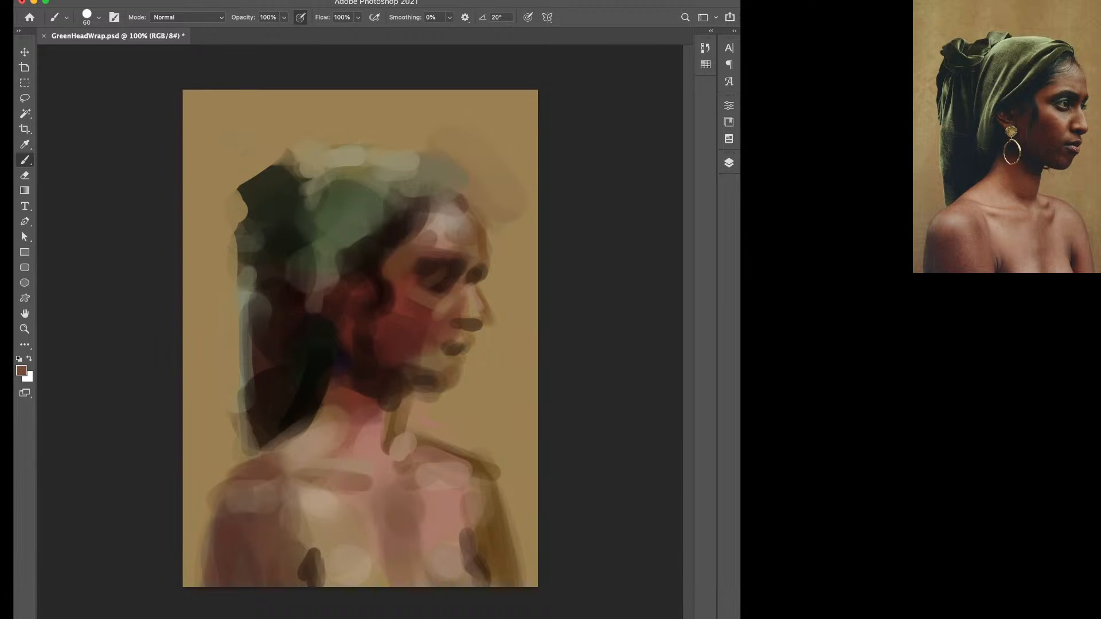
key("[")
key("[")
key("]")
left_click(403, 511, "alt")
left_click(404, 416, "alt")
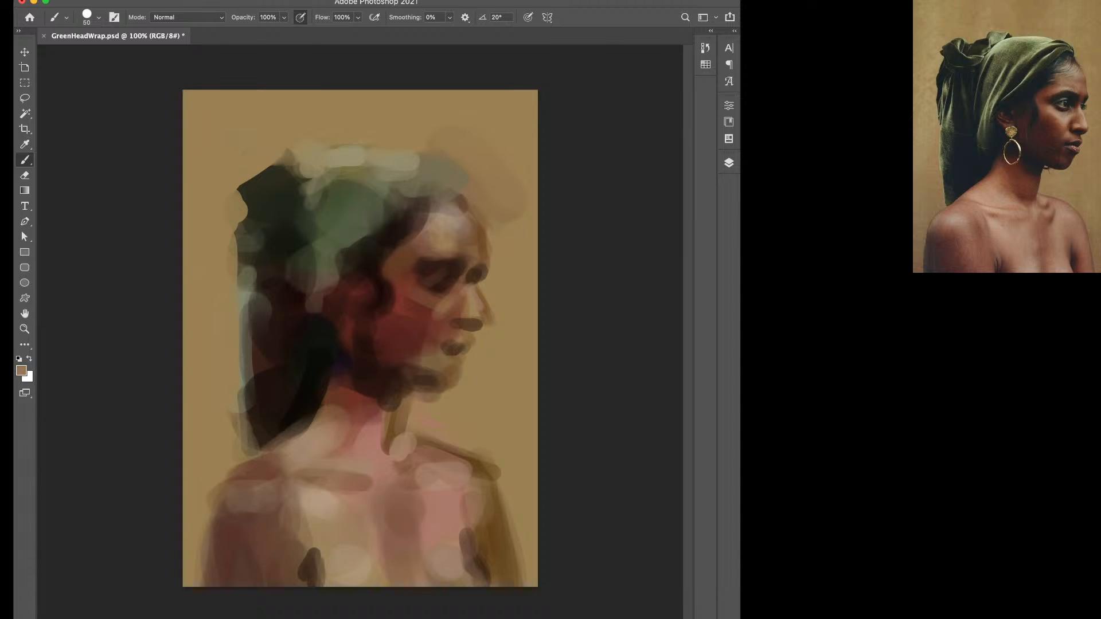
Add a pale skin highlight to the cheek beneath the near eye with a size 40 brush, sampling from the lower neck.
left_click(357, 481, "alt")
left_click(374, 374, "alt")
key("bracketleft")
left_click(481, 379, "alt")
left_click(426, 295, "alt")
key("bracketright")
key("bracketright")
left_click(403, 446, "alt")
left_click(452, 298)
left_click_drag(444, 303, 437, 311)
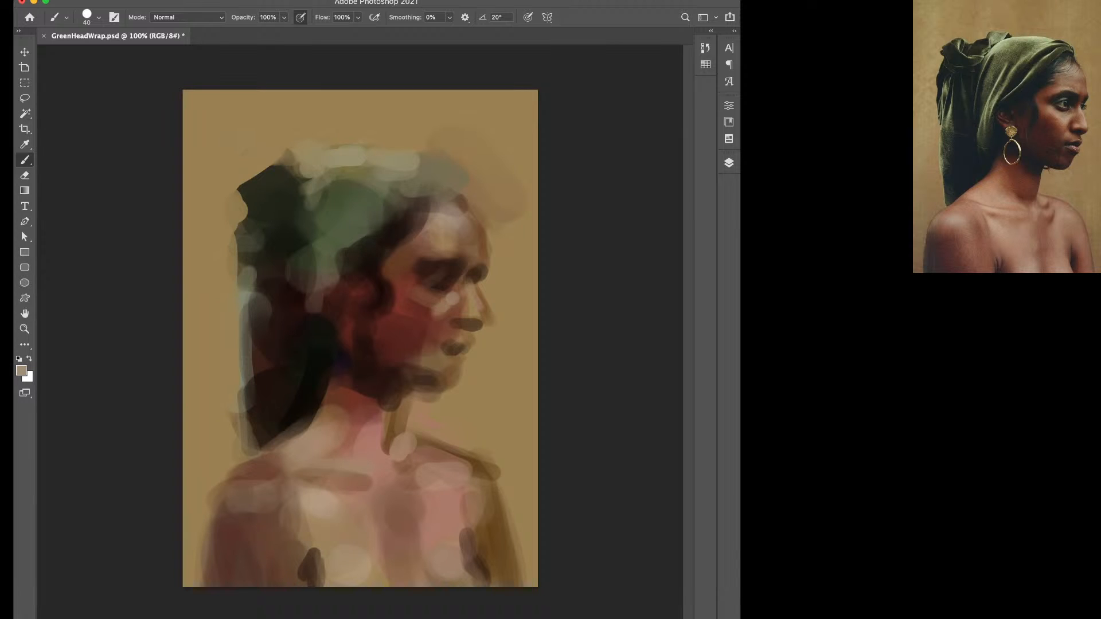
left_click(437, 306)
Strengthen the near eyebrow with sampled dark brown and soften the forehead above it with sampled skin tone.
left_click(432, 268, "alt")
left_click_drag(443, 259, 446, 258)
left_click(409, 328, "alt")
left_click(398, 274, "alt")
key("]")
left_click(445, 305, "alt")
key("[")
left_click_drag(433, 243, 440, 243)
Add a sampled olive stroke to the headwrap's front crown and trim its top and back contour with sampled tan at size 50.
left_click(396, 179, "alt")
left_click_drag(396, 176, 406, 174)
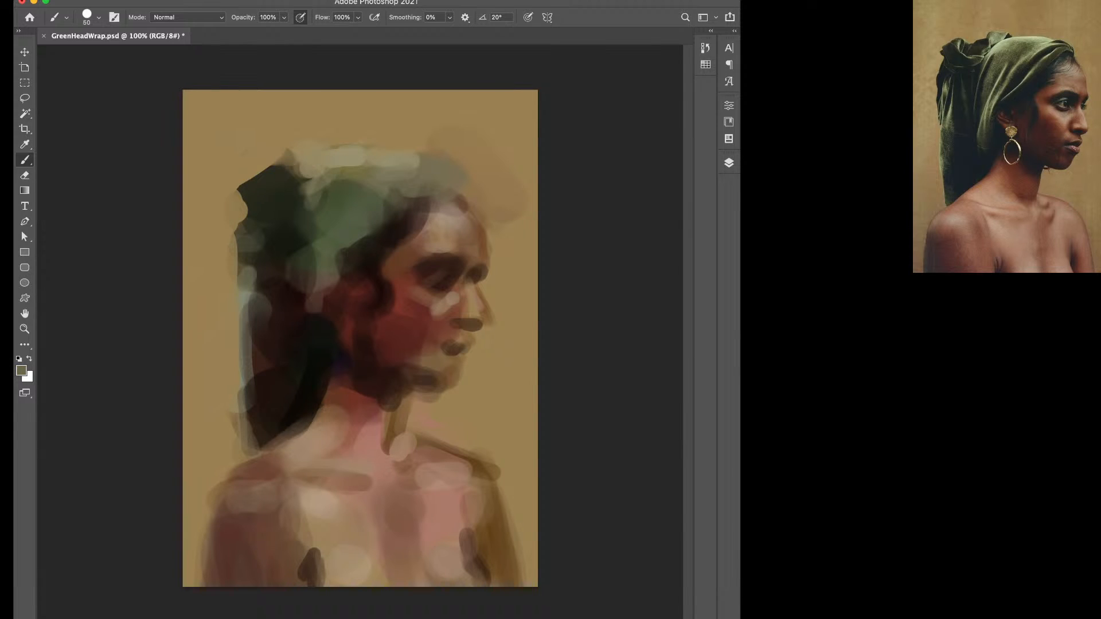
left_click(481, 367, "alt")
left_click_drag(278, 153, 285, 155)
left_click_drag(231, 202, 232, 196)
left_click_drag(241, 253, 244, 261)
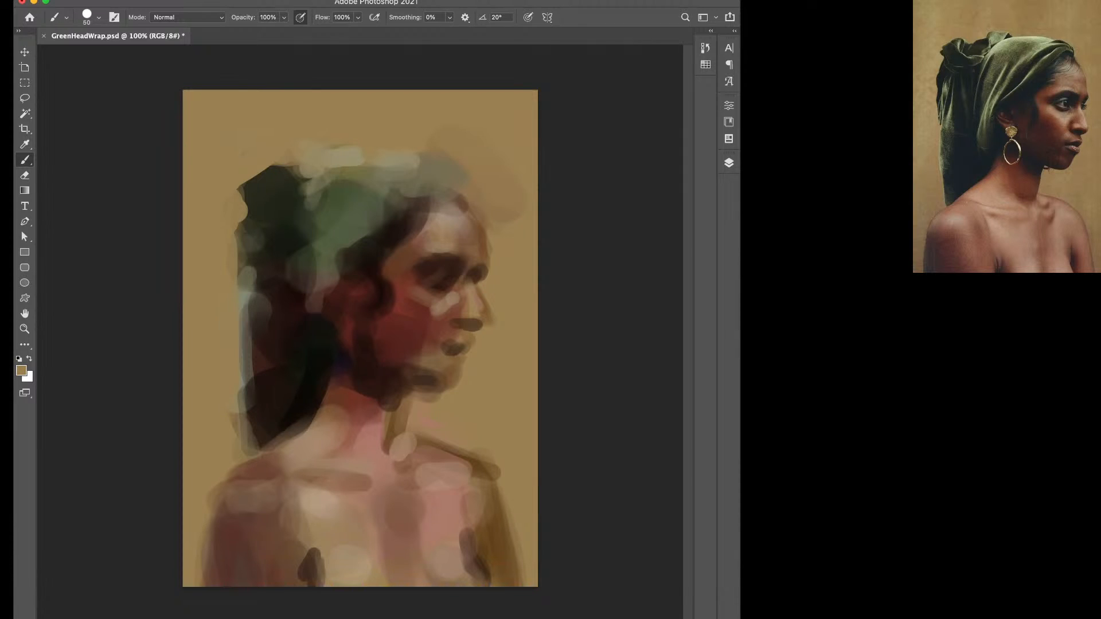
Glaze dark olive green down the headwrap fold behind the ear using brush sizes 80 and 90.
key("bracketright")
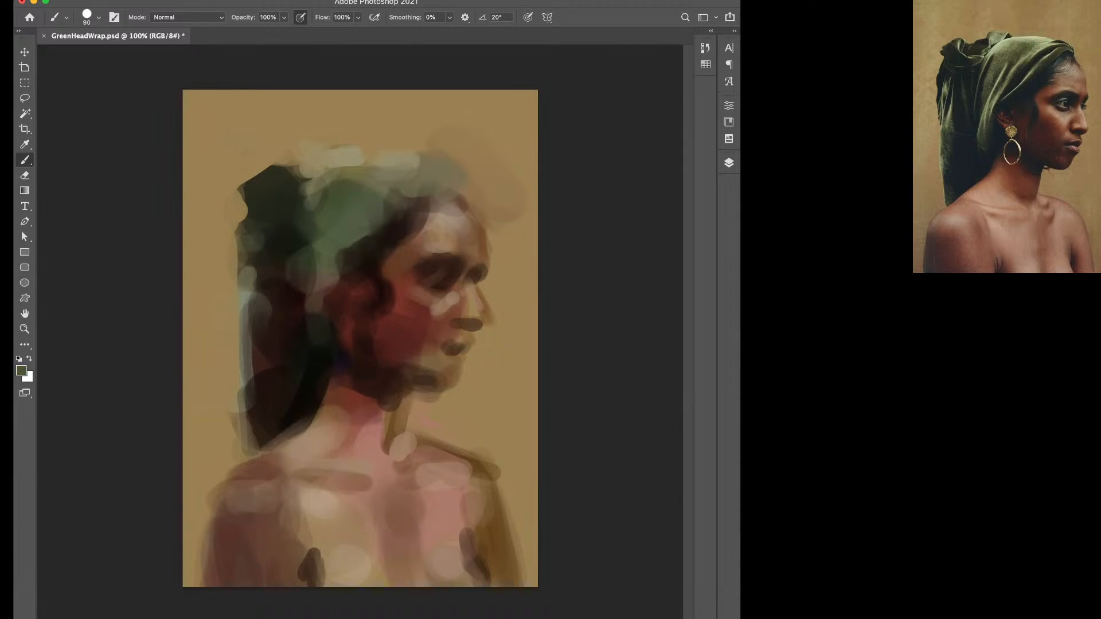
key("bracketright")
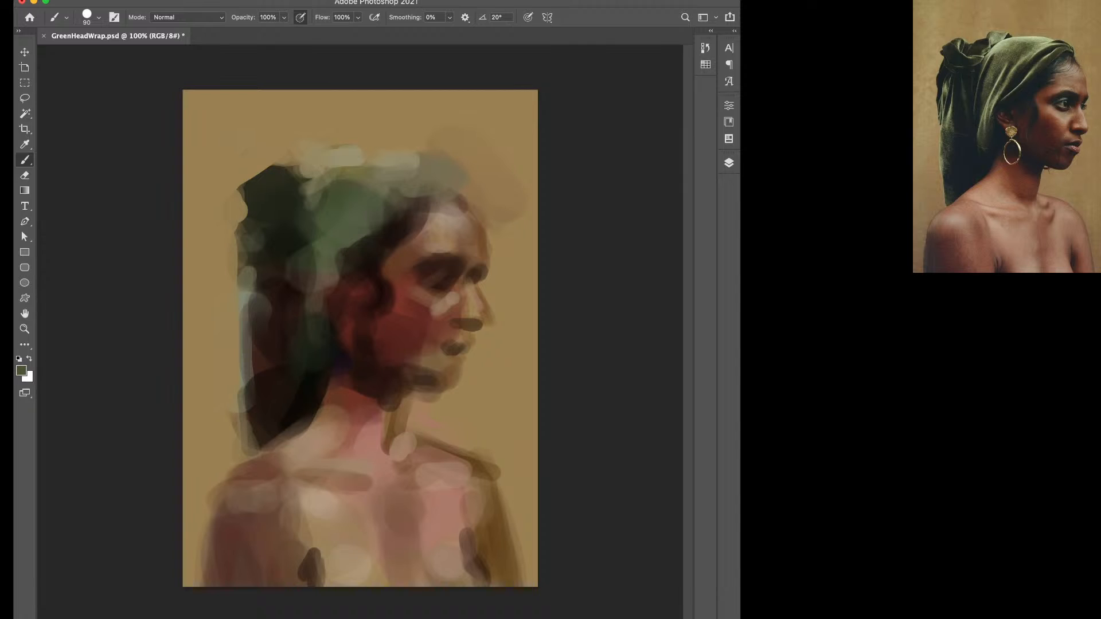
Dab a round pale tan earring below the ear and repaint the ear area with sampled reddish brown.
key("d")
key("bracketleft")
left_click(349, 326)
left_click(356, 397, "alt")
left_click_drag(340, 314, 340, 301)
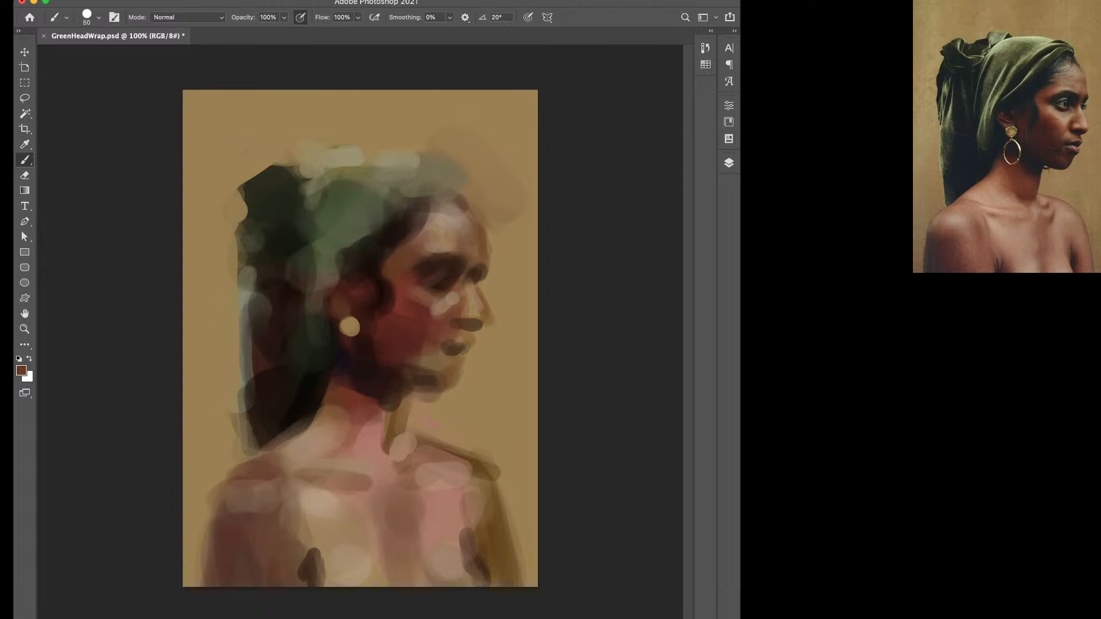
Paint the headwrap's lower edge above the ear with sampled green using a size 60 brush.
left_click(357, 265, "alt")
left_click(359, 228, "alt")
left_click_drag(341, 250, 341, 263)
left_click_drag(384, 227, 317, 313)
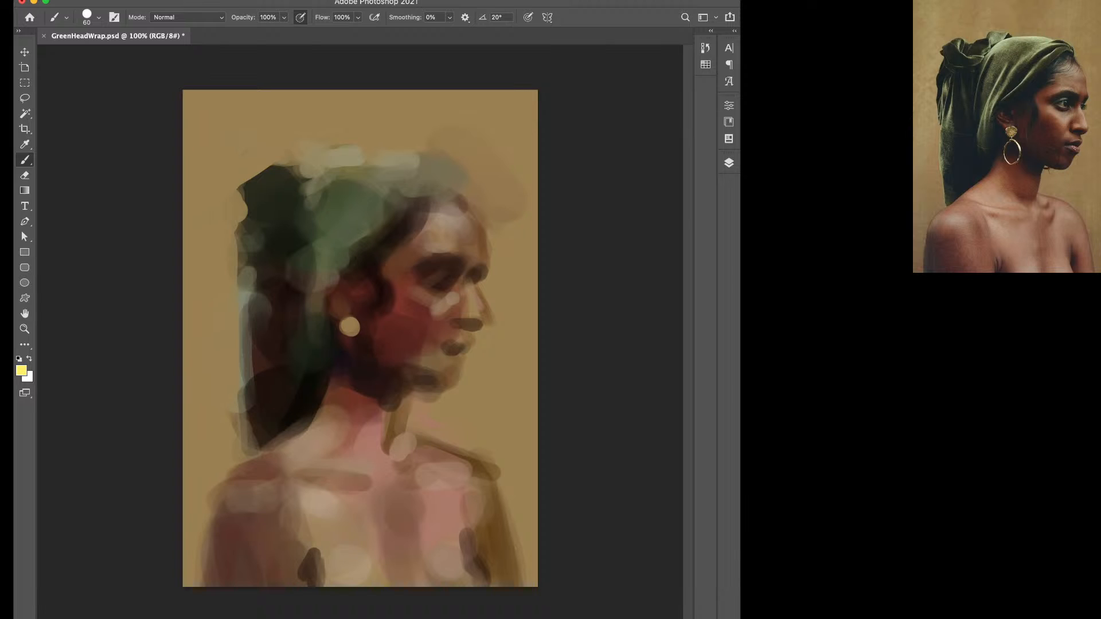
Glaze yellow highlights onto the fold behind the ear and the front crown, blending the crown with sampled pale grey.
left_click_drag(325, 256, 315, 315)
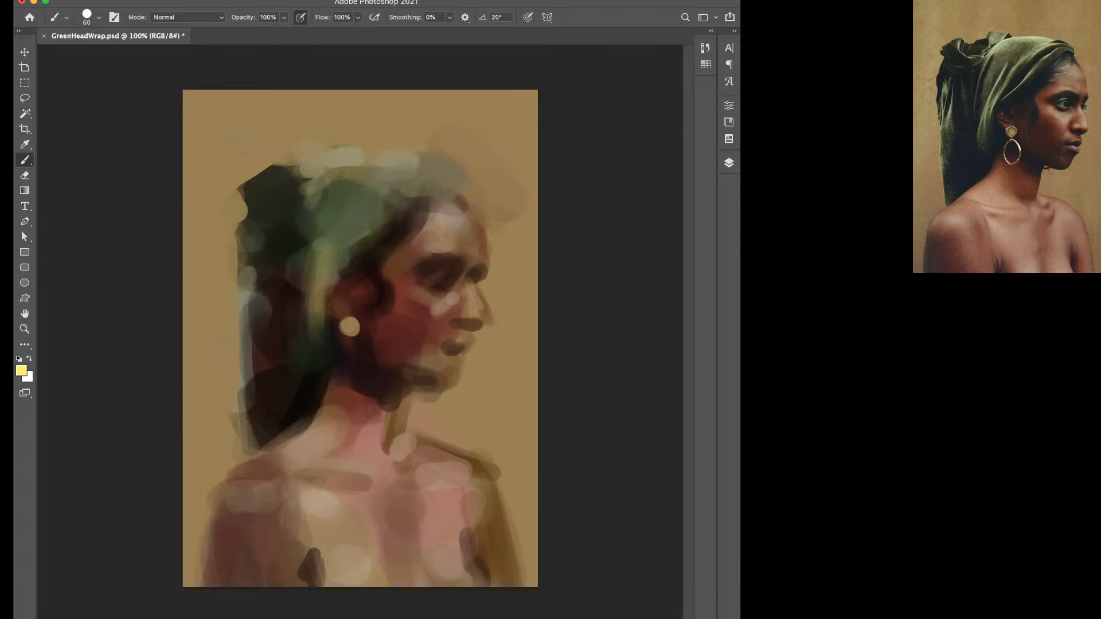
left_click_drag(373, 173, 427, 175)
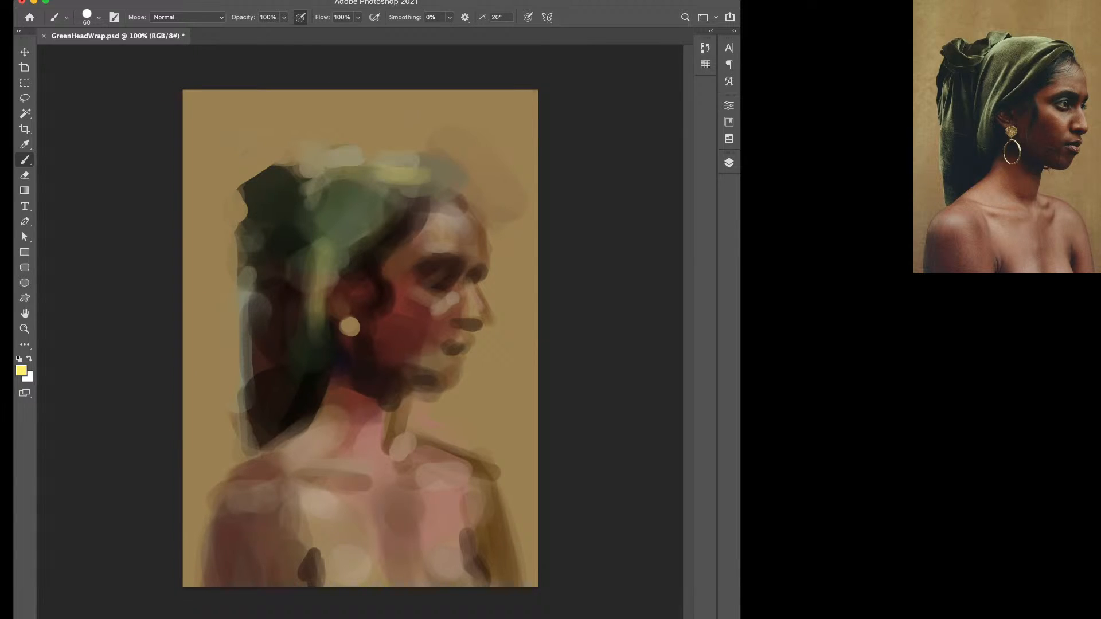
left_click(378, 184, "alt")
left_click(376, 171, "alt")
left_click(400, 159, "alt")
mouse_move(319, 190)
left_mouse_down()
mouse_move(350, 171)
mouse_move(411, 176)
left_mouse_up()
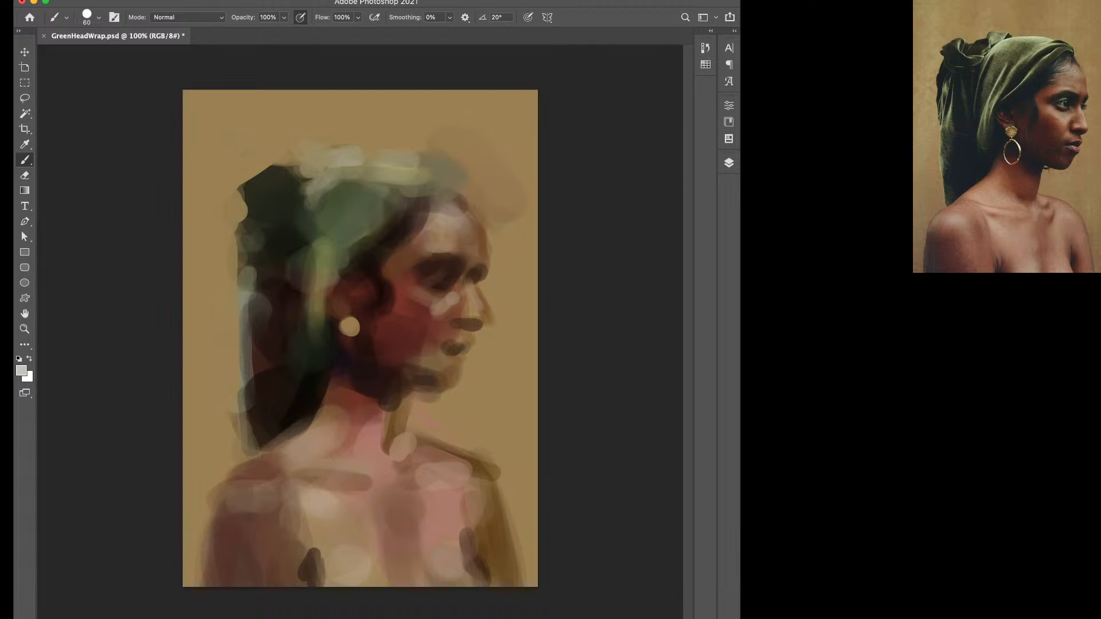
Soften the far upper arm with sampled skin tones using a size 70 brush and save the document.
key("bracketleft")
key("bracketleft")
left_click(219, 321, "alt")
key("bracketright")
left_click(503, 544, "alt")
left_click(479, 507, "alt")
key("bracketright")
left_click_drag(494, 507, 497, 543)
left_click(231, 538, "alt")
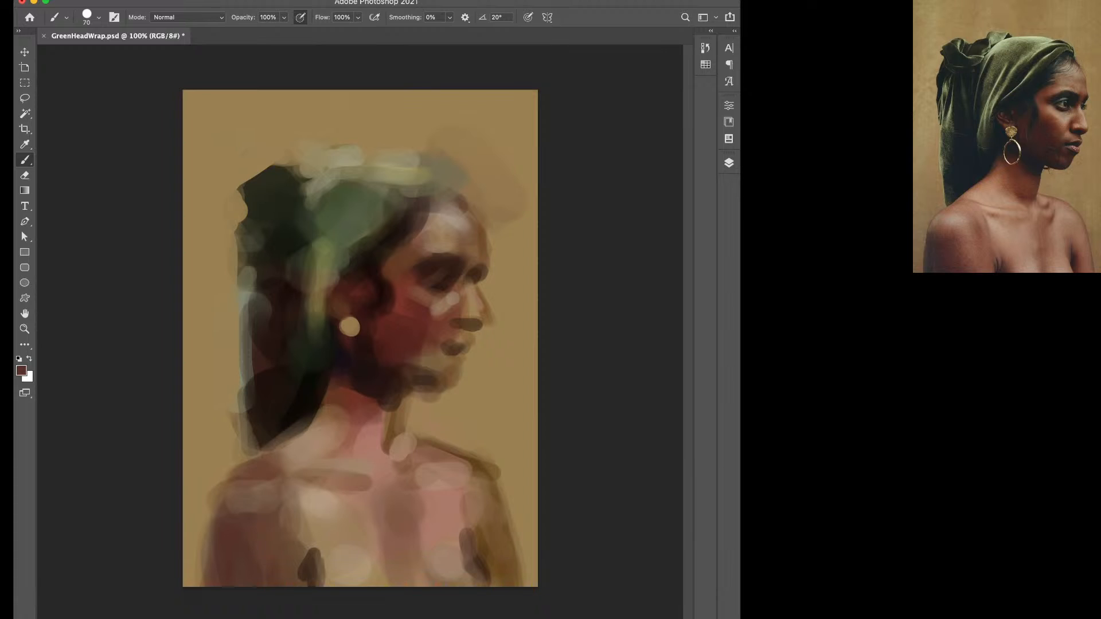
key("super+s")
Darken the hairline beneath the headwrap's front edge with sampled dark tones and black using brush sizes 40 and 70.
left_click(420, 202, "alt")
left_click_drag(423, 200, 440, 196)
left_click(287, 385, "alt")
left_click(304, 396, "alt")
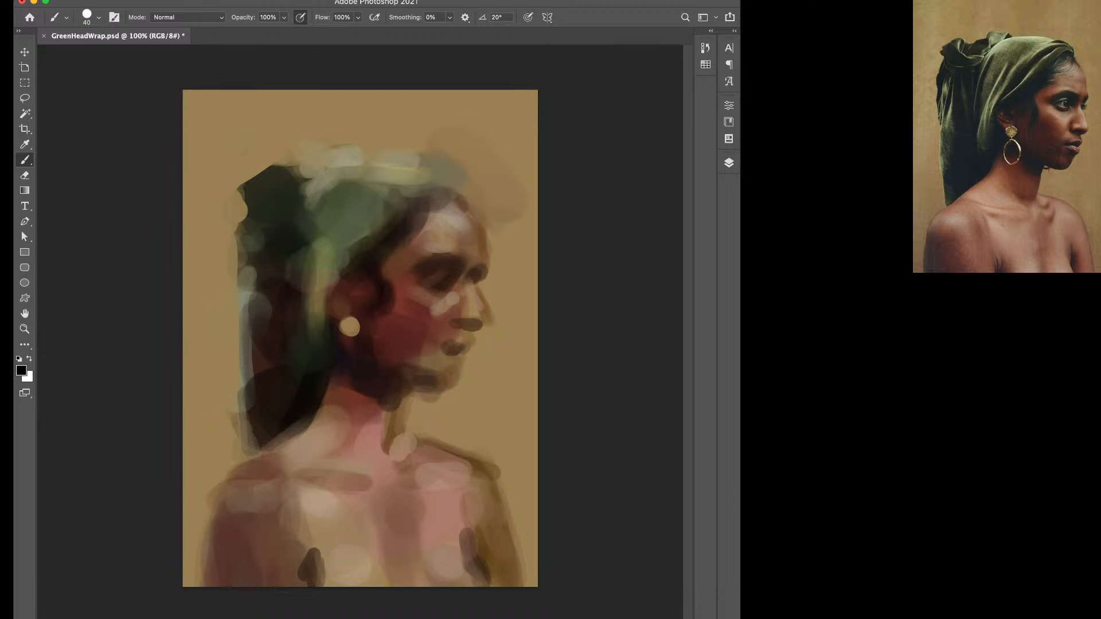
left_click_drag(439, 186, 458, 199)
key("bracketright")
mouse_move(419, 204)
left_mouse_down()
mouse_move(435, 194)
mouse_move(421, 233)
left_mouse_up()
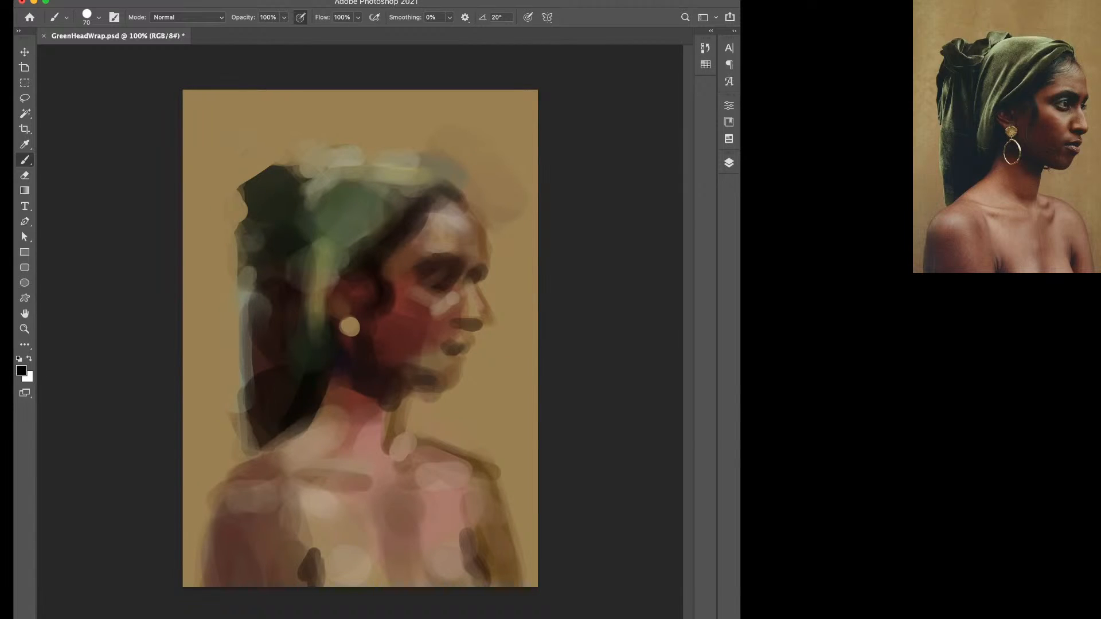
Tone down the highlight beneath the near eye and beside the nose with sampled skin tones using a size 40 brush.
left_click(403, 337, "alt")
left_click(446, 305, "alt")
key("bracketleft")
key("bracketleft")
left_click(447, 268, "alt")
left_click_drag(459, 282, 457, 291)
left_click(384, 292, "alt")
left_click(311, 397, "alt")
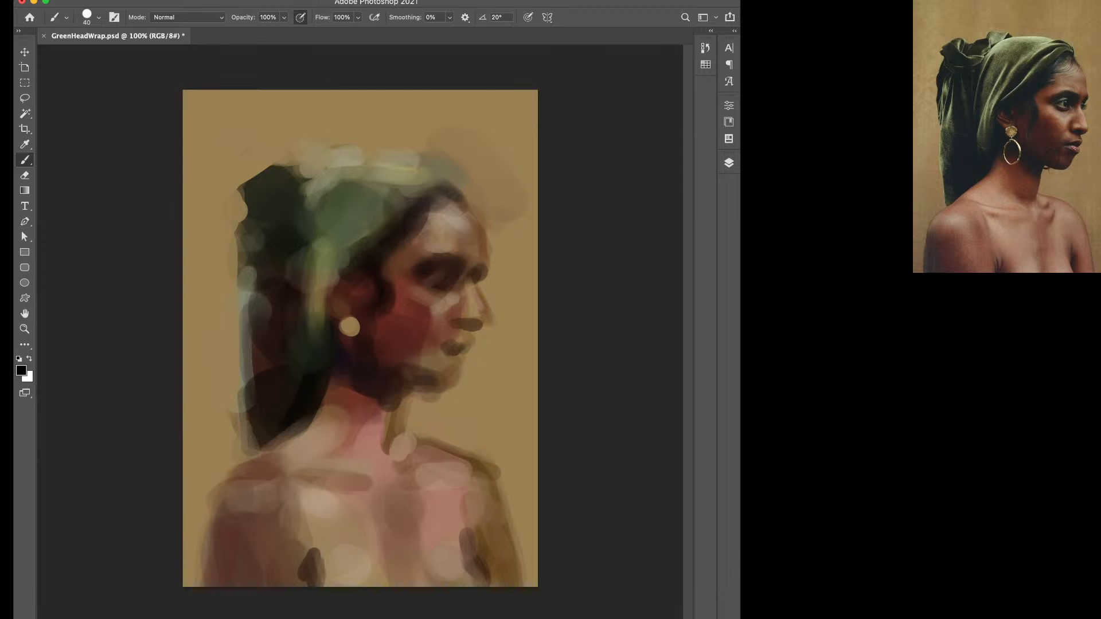
Rework the upper forehead below the hairline with sampled skin tones, adding a pale highlight.
left_click(344, 395, "alt")
key("[")
key("[")
left_click(223, 372, "alt")
key("]")
left_click(483, 235, "alt")
key("]")
left_click(483, 244, "alt")
left_click(453, 226, "alt")
left_click(475, 231, "alt")
left_click(471, 325, "alt")
Cover the brownish smudge in the background in front of the headwrap with background tan using a size 80 brush.
key("bracketleft")
key("bracketleft")
key("bracketleft")
key("bracketleft")
key("bracketleft")
key("bracketright")
key("bracketright")
key("bracketright")
mouse_move(503, 192)
left_mouse_down()
mouse_move(463, 150)
mouse_move(496, 198)
left_mouse_up()
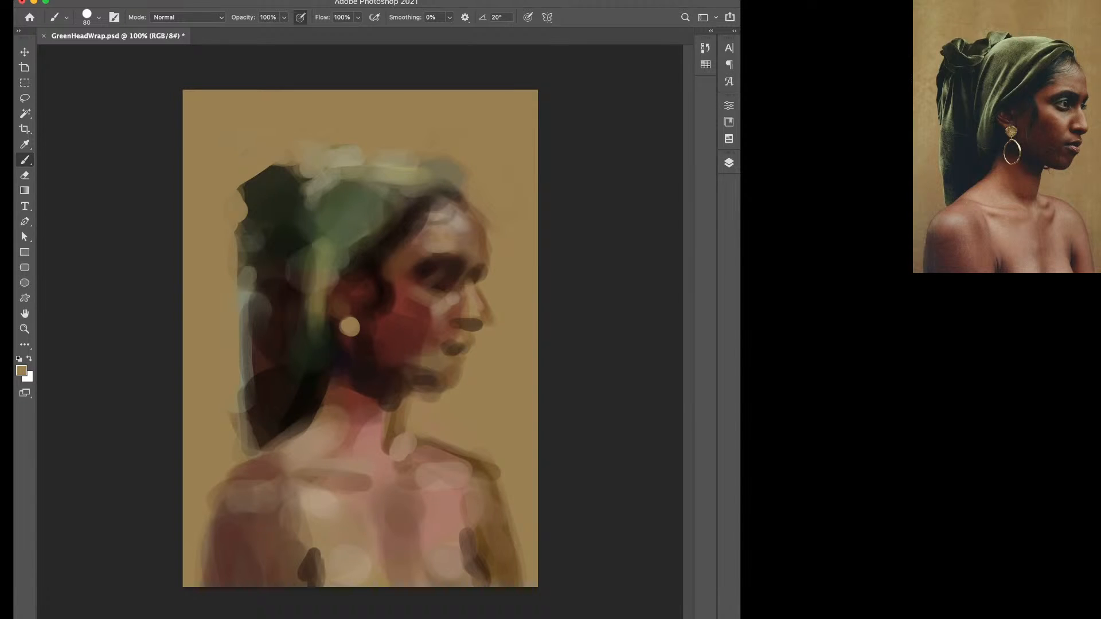
Brush sampled dark green across the headwrap's crown above the hairline using a size 60 brush.
left_click(395, 189, "alt")
key("bracketleft")
key("bracketleft")
left_click_drag(405, 183, 351, 179)
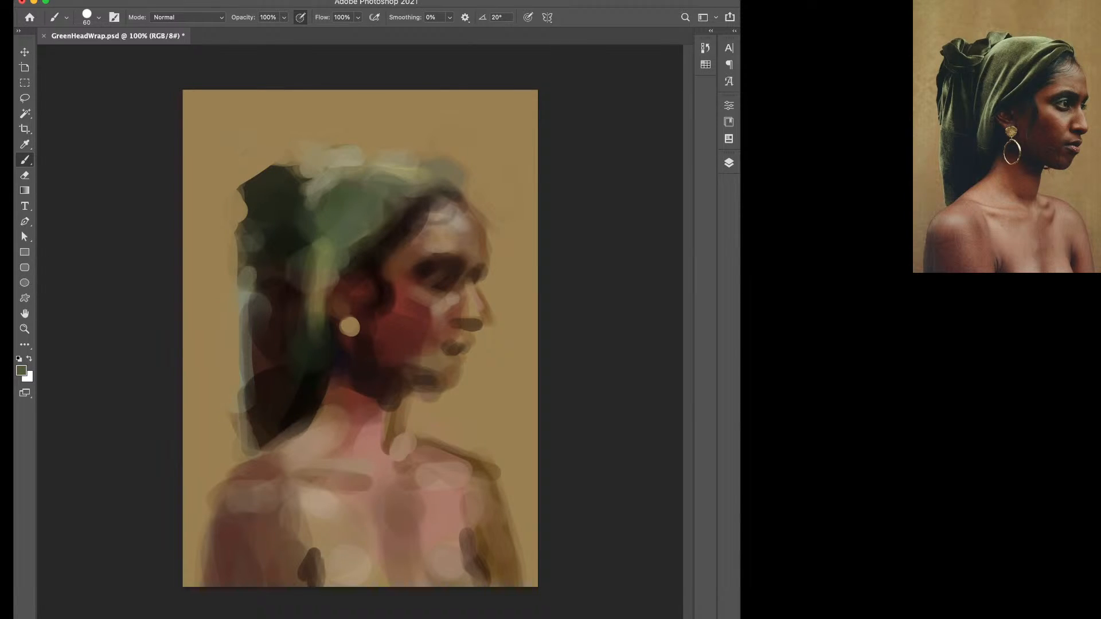
Darken the near eye's brow shadow with sampled dark brown using a size 30 brush.
left_click(322, 259, "alt")
key("d")
left_click(281, 321, "alt")
key("bracketleft")
key("bracketleft")
key("bracketright")
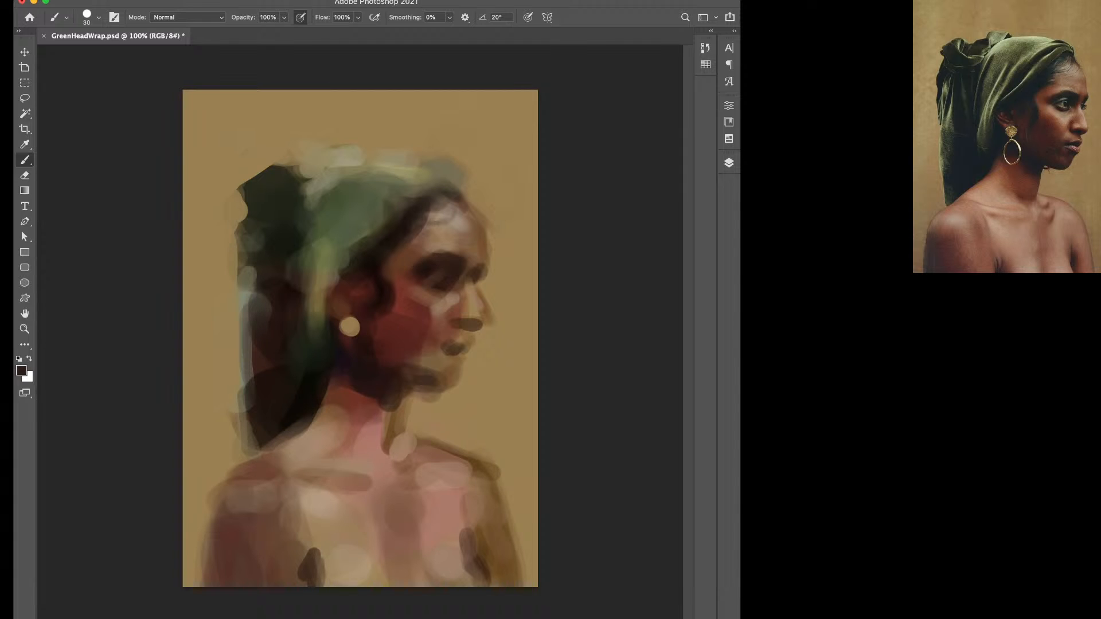
Define the far brow at the edge of the profile with sampled dark brown using a size 25 brush.
left_click(499, 367, "alt")
key("bracketright")
left_click(477, 271, "alt")
key("bracketleft")
key("bracketleft")
key("bracketleft")
mouse_move(488, 263)
left_mouse_down()
mouse_move(496, 270)
mouse_move(476, 287)
left_mouse_up()
key("bracketright")
left_click_drag(487, 240, 490, 255)
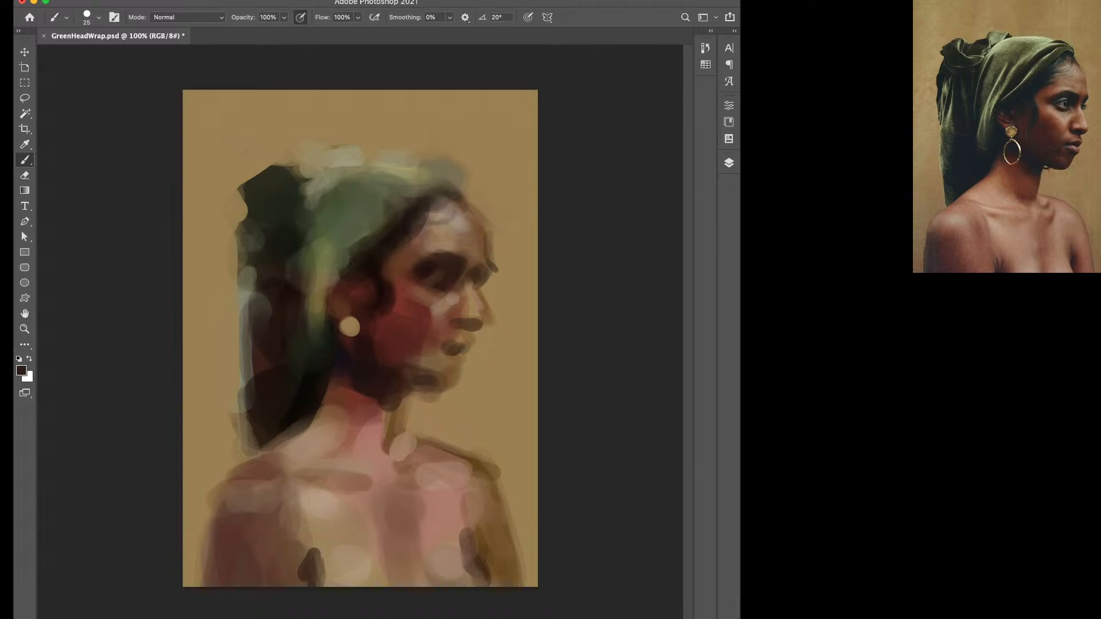
Darken the near eye's inner corner and rework the surrounding brow and cheek skin with sampled tones, up to brush size 40.
key("bracketright")
left_click_drag(465, 269, 457, 286)
left_click(480, 252, "alt")
key("bracketright")
left_click_drag(412, 280, 418, 289)
left_click(419, 291, "alt")
left_click(403, 265, "alt")
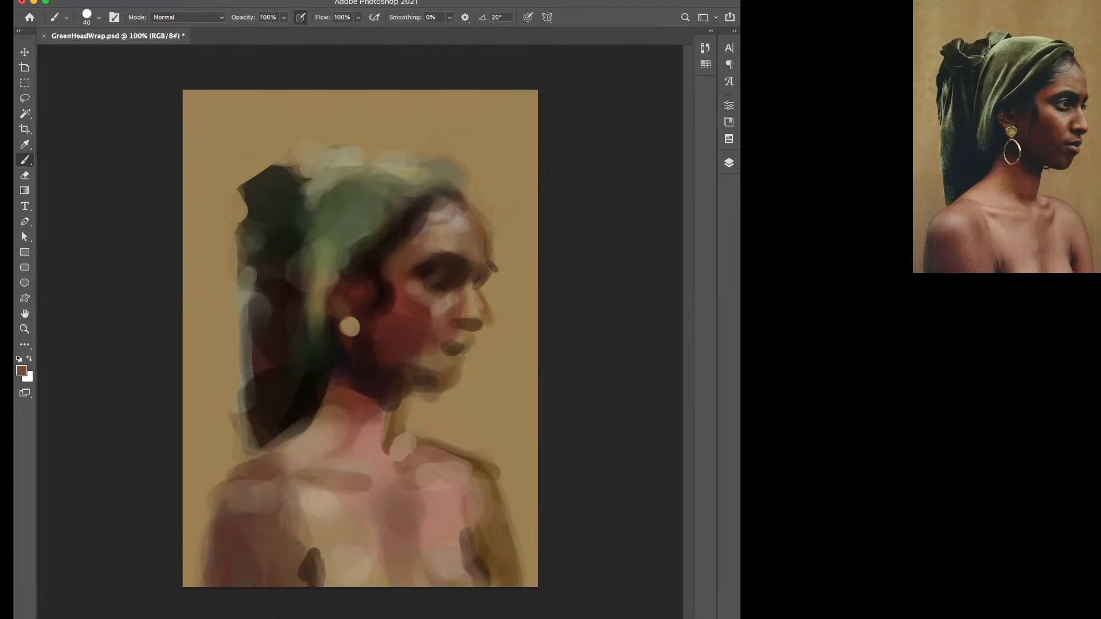
left_click_drag(457, 256, 466, 258)
left_click(467, 300, "alt")
left_click(456, 311, "alt")
Sketch a T-shaped brow-and-nose guide in reddish brown in the background below the chin and retrace it in thin black.
mouse_move(462, 407)
left_mouse_down()
mouse_move(513, 406)
mouse_move(487, 432)
left_mouse_up()
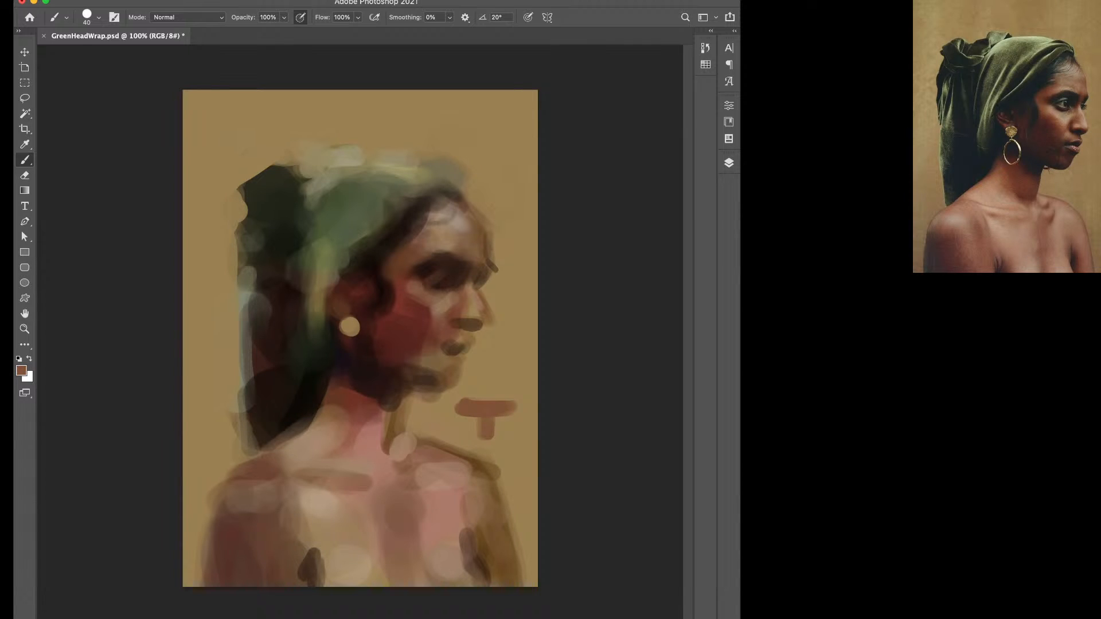
key("d")
key("bracketleft")
key("bracketleft")
mouse_move(506, 411)
left_mouse_down()
mouse_move(454, 409)
mouse_move(506, 409)
mouse_move(479, 433)
left_mouse_up()
key("bracketright")
key("bracketright")
key("bracketright")
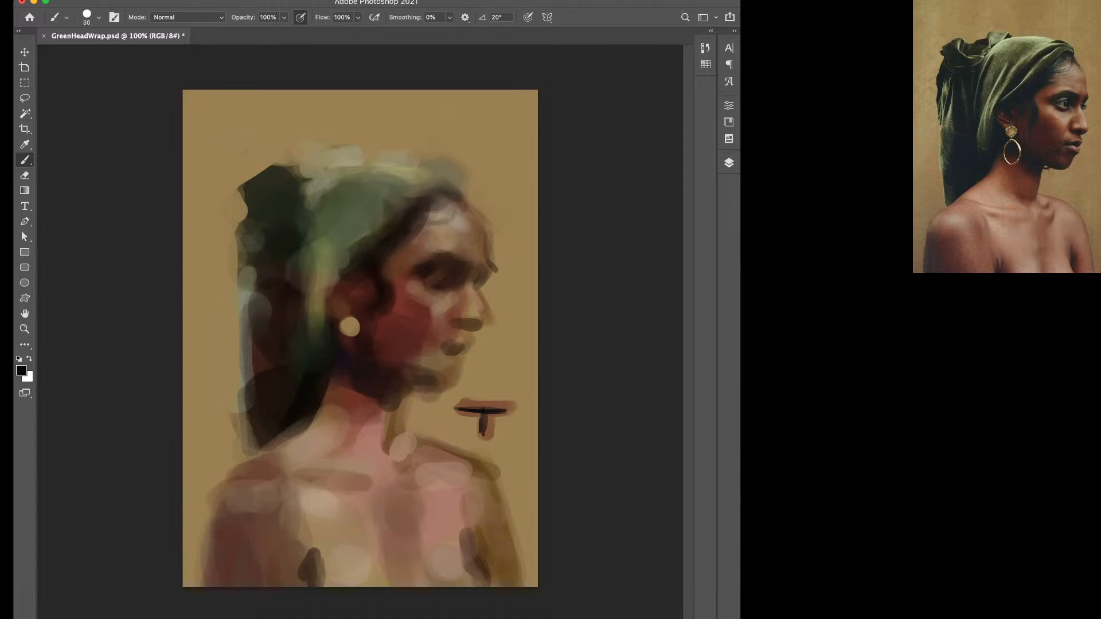
Sketch more tilted black T-shaped brow-and-nose guides in the background beside the mouth and nose using a size 30 brush.
mouse_move(488, 350)
left_mouse_down()
mouse_move(525, 365)
mouse_move(501, 377)
left_mouse_up()
key("bracketleft")
key("bracketright")
key("bracketright")
key("bracketright")
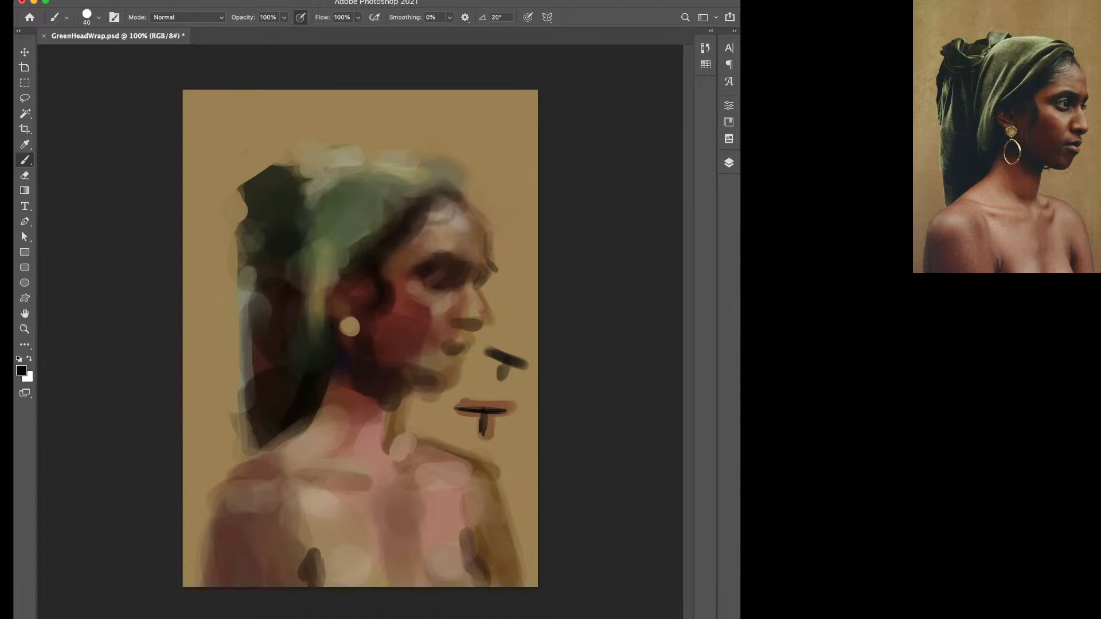
key("bracketleft")
mouse_move(505, 341)
left_mouse_down()
mouse_move(524, 341)
mouse_move(516, 351)
left_mouse_up()
mouse_move(522, 290)
left_mouse_down()
mouse_move(512, 332)
mouse_move(535, 294)
mouse_move(510, 291)
mouse_move(528, 297)
left_mouse_up()
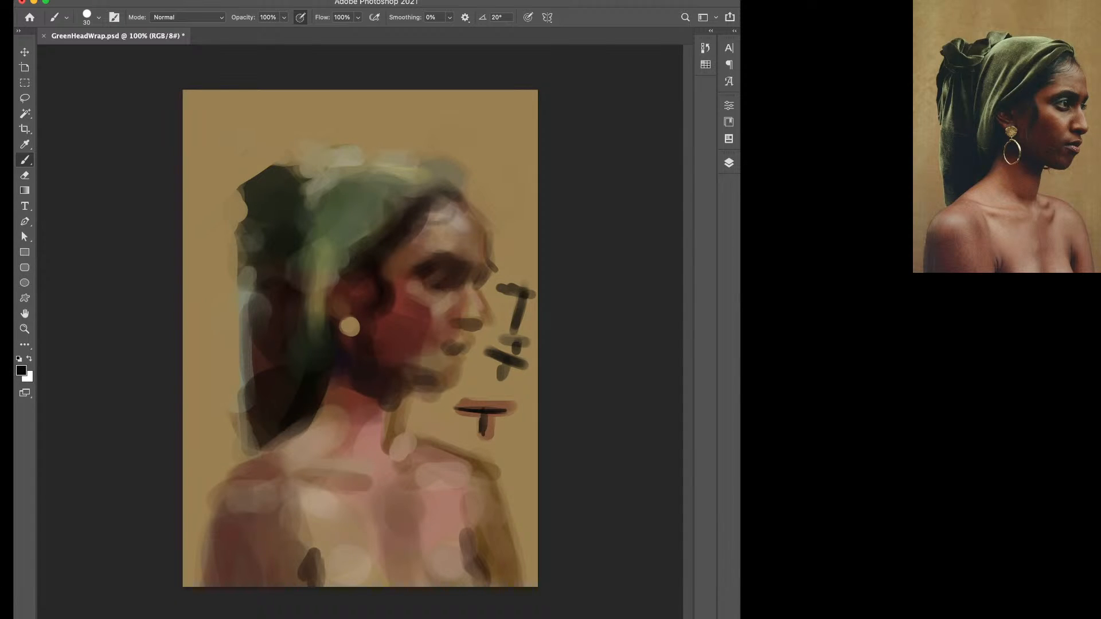
Cover the T-shaped guides beside the face with sampled background tan using a size 90 brush.
left_click(520, 269, "alt")
key("bracketright")
key("bracketright")
mouse_move(496, 414)
left_mouse_down()
mouse_move(471, 411)
mouse_move(487, 434)
left_mouse_up()
left_click_drag(462, 410, 459, 407)
left_click_drag(501, 375, 520, 336)
mouse_move(522, 289)
left_mouse_down()
mouse_move(515, 320)
mouse_move(530, 294)
left_mouse_up()
left_click_drag(519, 358, 519, 367)
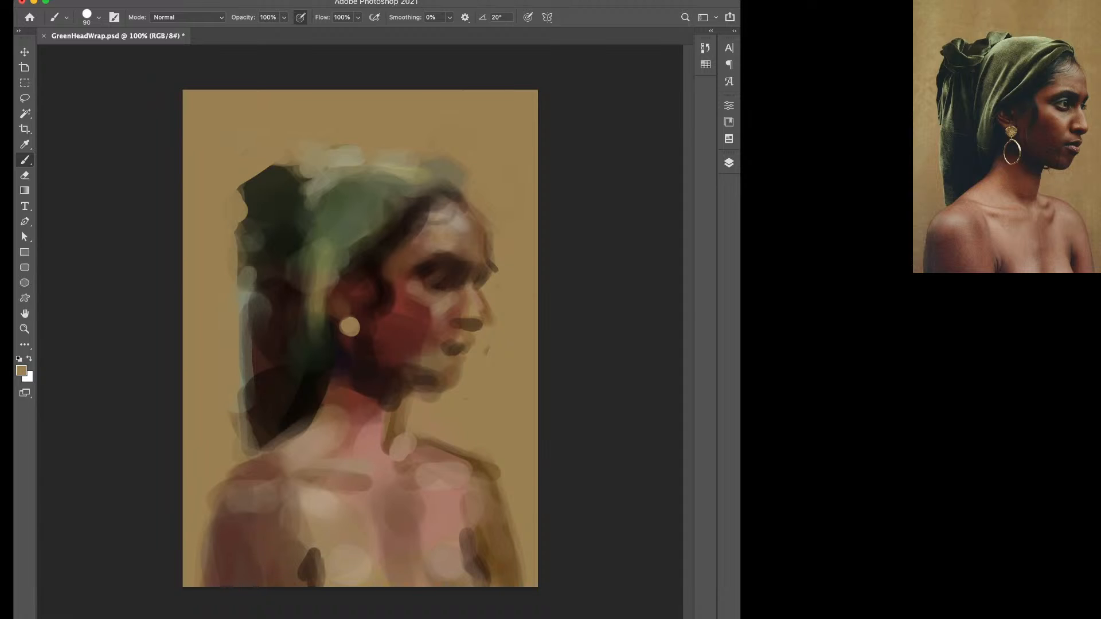
Strengthen the near eyebrow and eye-socket shadow with sampled dark tones using a size 30 brush.
left_click(395, 237, "alt")
left_click(313, 397, "alt")
key("bracketleft")
key("bracketleft")
key("bracketright")
left_click(305, 442, "alt")
left_click(457, 305, "alt")
key("bracketleft")
left_click(367, 356, "alt")
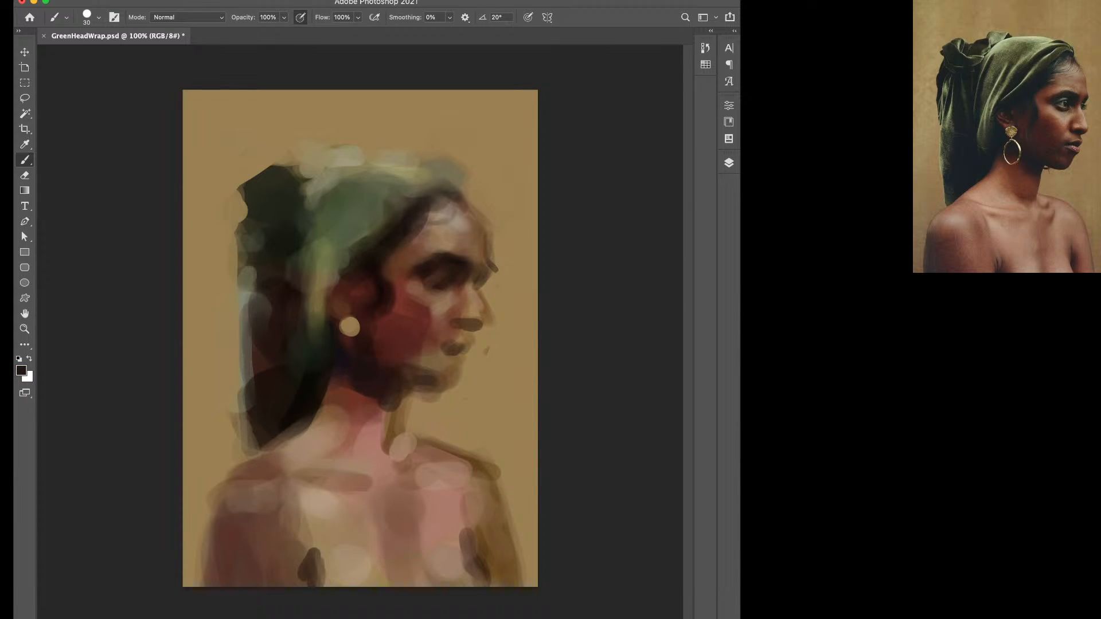
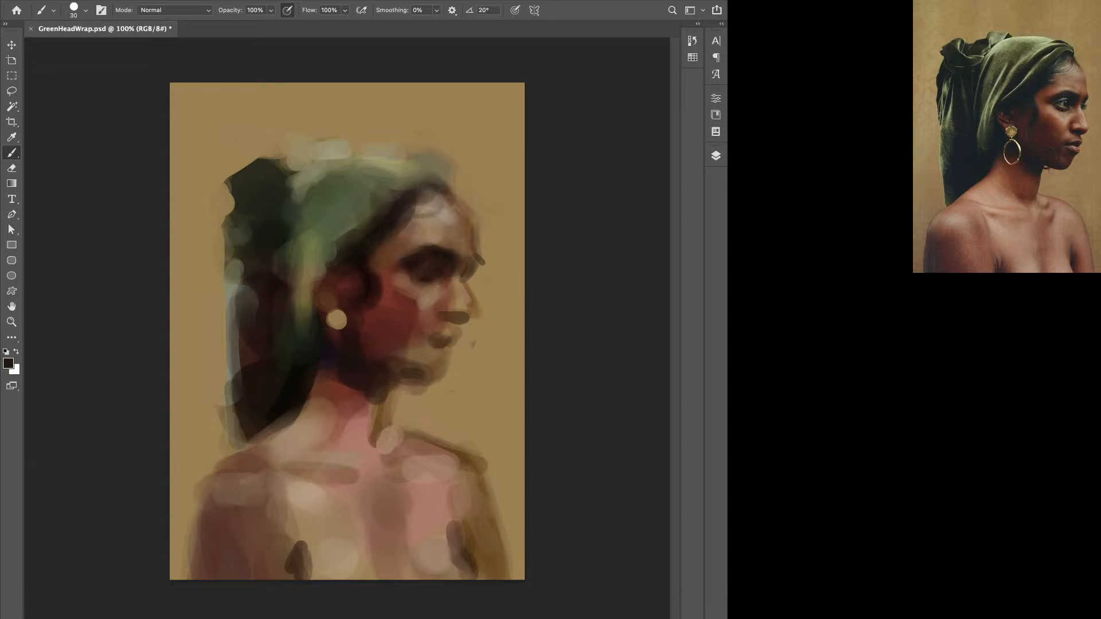
Brush a short dark mark in the background in front of the headwrap, and lighten the skin beneath the near eye.
left_click_drag(485, 148, 464, 122)
left_click(488, 133, "alt")
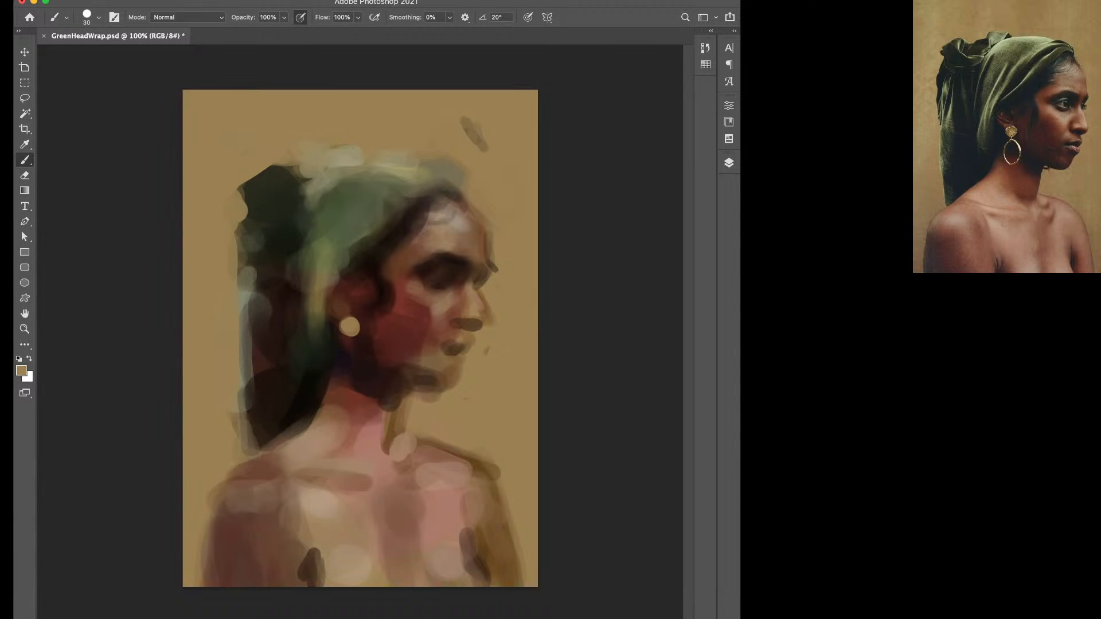
key("d")
key("bracketright")
left_click(404, 337, "alt")
key("bracketleft")
left_click(465, 301, "alt")
key("p")
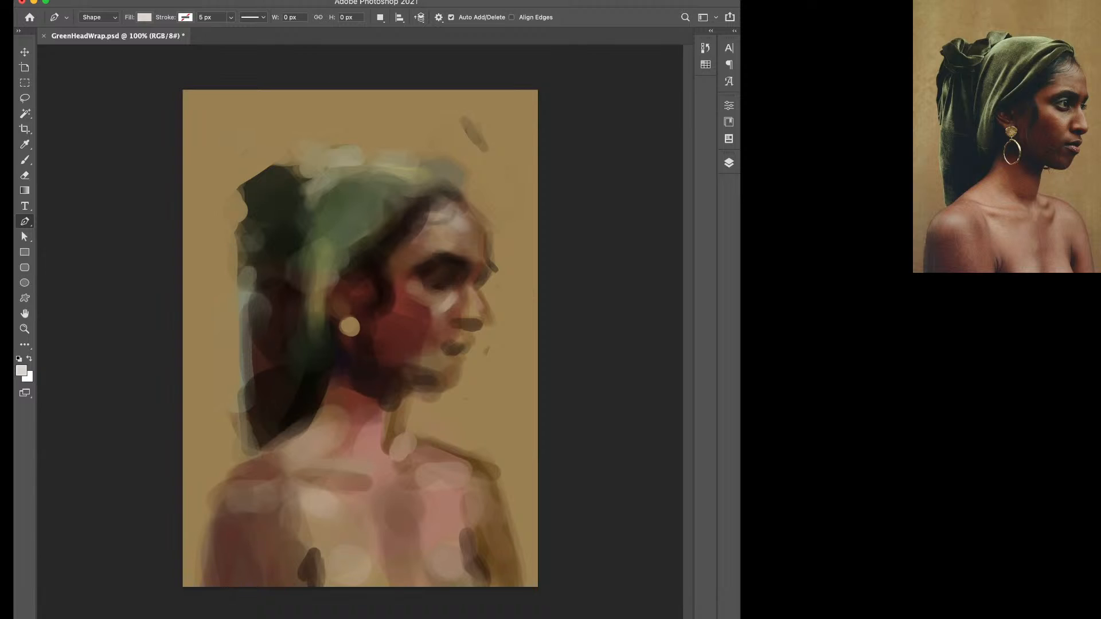
key("b")
key("bracketleft")
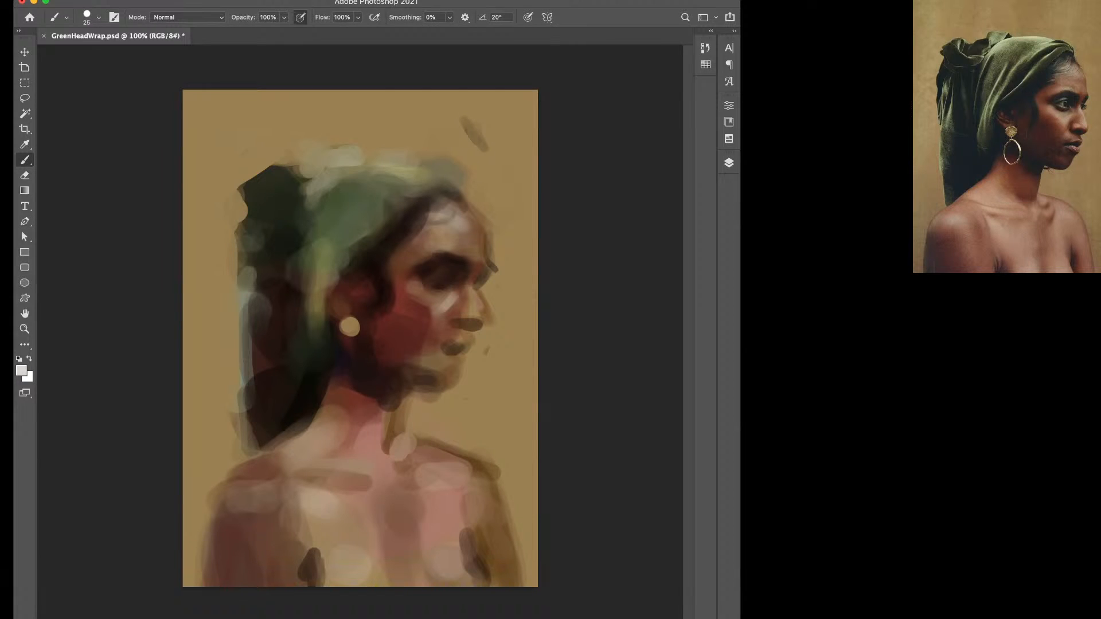
Brighten the nose bridge with a pale highlight and refine the nearby skin and eye shadow with sampled tones at size 25.
key("bracketleft")
key("bracketright")
key("bracketright")
left_click(401, 329, "alt")
left_click(487, 390, "alt")
left_click(403, 446, "alt")
left_click(448, 422, "alt")
left_click(443, 263, "alt")
key("bracketleft")
key("bracketleft")
key("bracketleft")
key("bracketright")
key("bracketright")
key("bracketright")
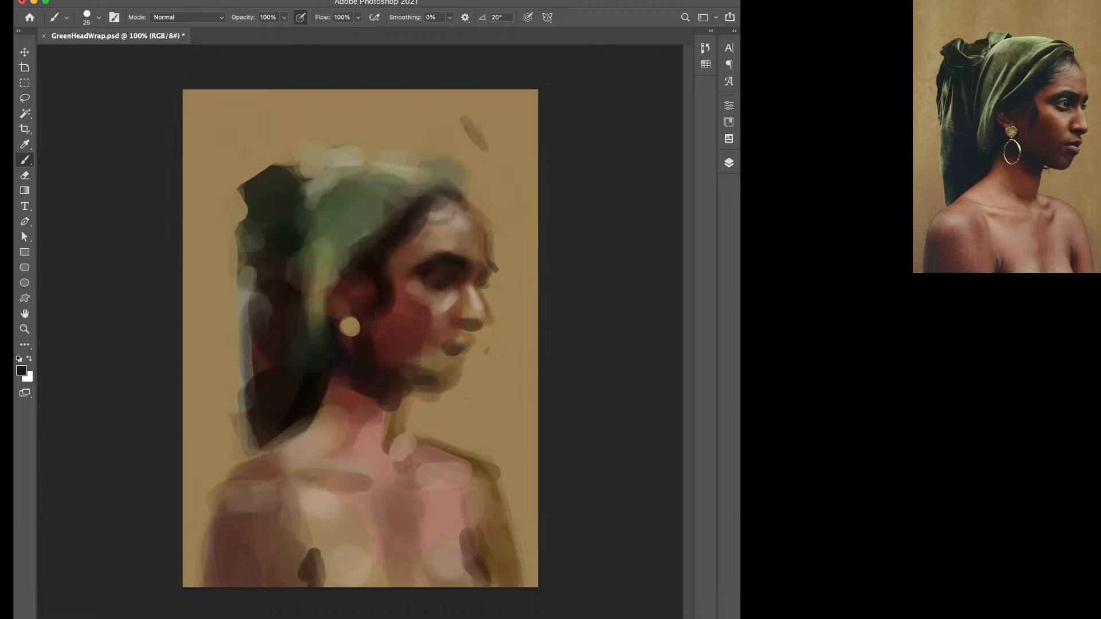
Trim the far brow's protruding outer end with sampled background tan at 300% zoom.
left_click(439, 249, "super")
left_click(438, 248, "super")
left_click_drag(438, 248, 352, 232)
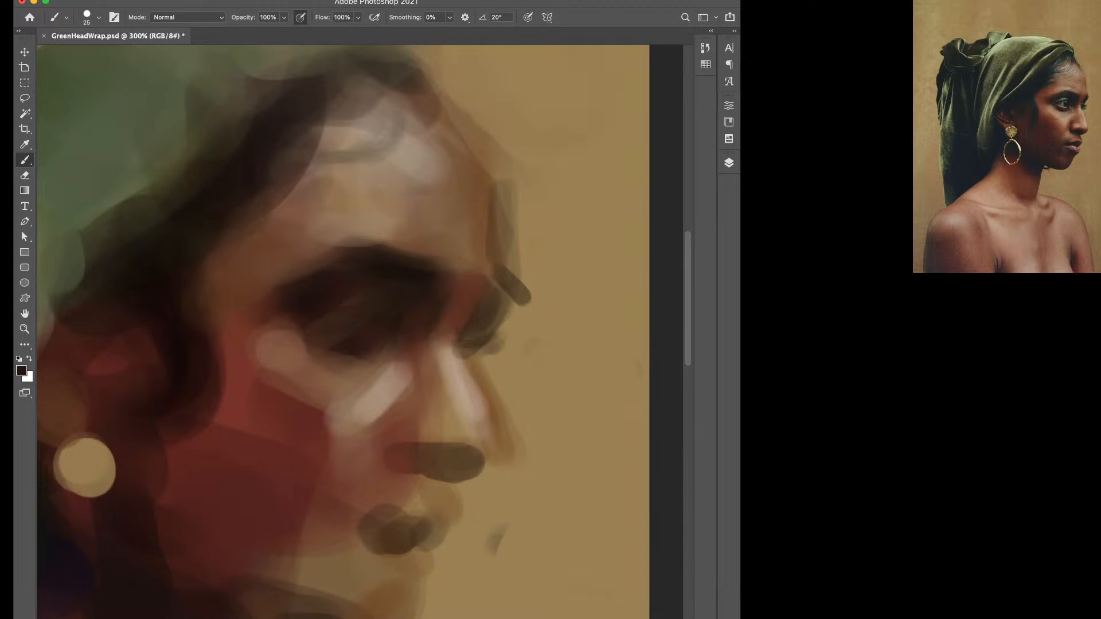
left_click(546, 298, "alt")
left_click_drag(525, 303, 511, 277)
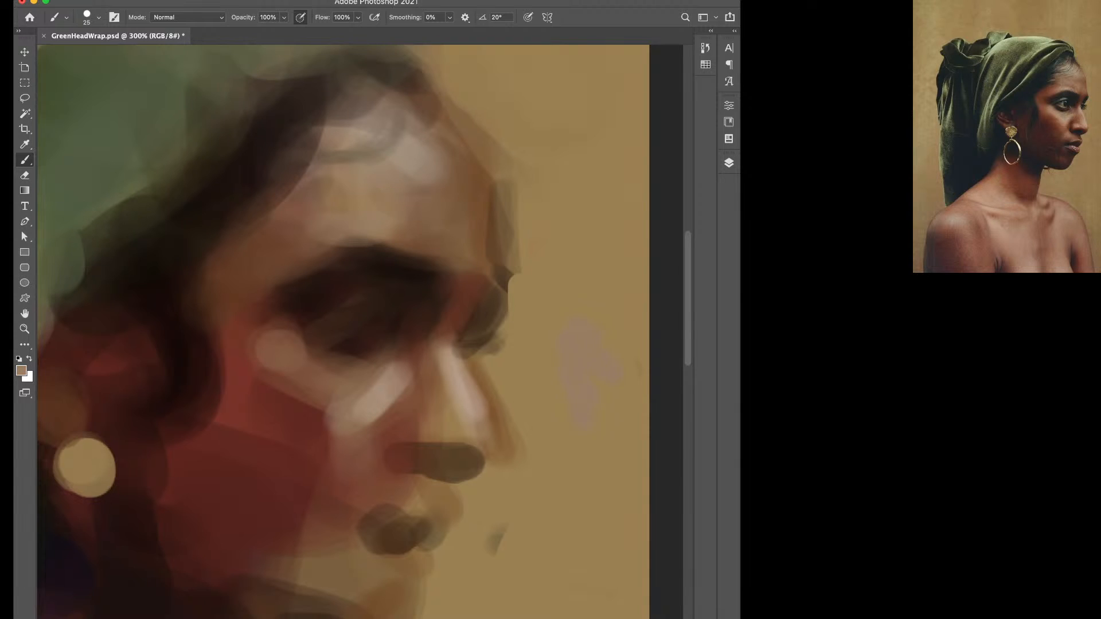
Try out a pinkish swatch in the background in front of the nose and cover it with tan.
mouse_move(605, 303)
left_mouse_down()
mouse_move(586, 328)
mouse_move(587, 301)
mouse_move(578, 311)
mouse_move(601, 348)
mouse_move(592, 381)
left_mouse_up()
left_click(504, 438, "alt")
mouse_move(608, 336)
left_mouse_down()
mouse_move(586, 355)
mouse_move(602, 315)
mouse_move(590, 384)
mouse_move(610, 332)
mouse_move(621, 349)
left_mouse_up()
left_click(544, 327, "alt")
left_click(578, 322)
Extend the near eyebrow's inner end with sampled near-black using a size 20 brush.
left_click(395, 262, "alt")
key("[")
mouse_move(392, 262)
left_mouse_down()
mouse_move(444, 271)
mouse_move(434, 289)
left_mouse_up()
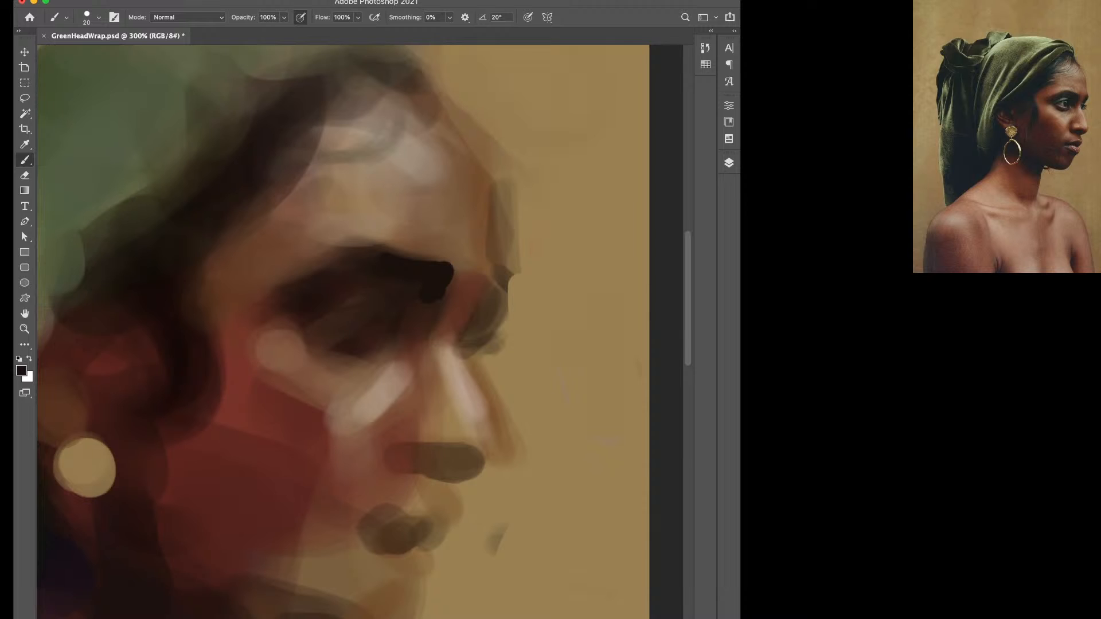
Add a skin-tone stroke under the near eye and reddish brown beside the nose bridge, and save the painting.
left_click(284, 348, "alt")
left_click_drag(289, 349, 314, 368)
left_click(423, 345, "alt")
left_click_drag(418, 369, 424, 399)
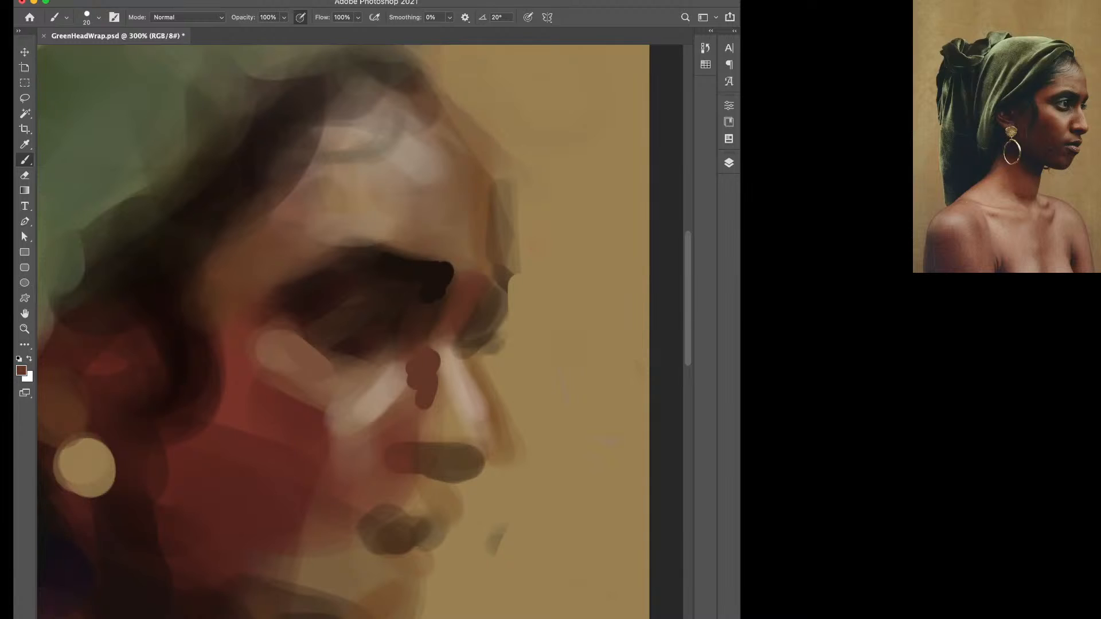
key("super+s")
Brush a reddish-brown test swatch in the background in front of the nose.
left_click_drag(580, 357, 566, 424)
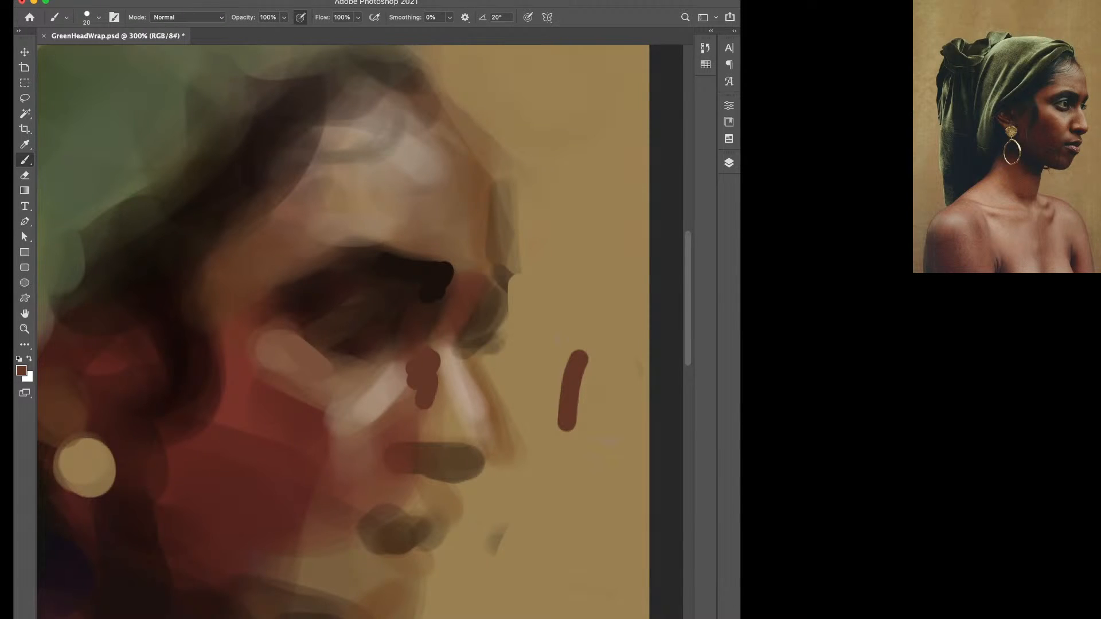
left_click_drag(573, 349, 598, 375)
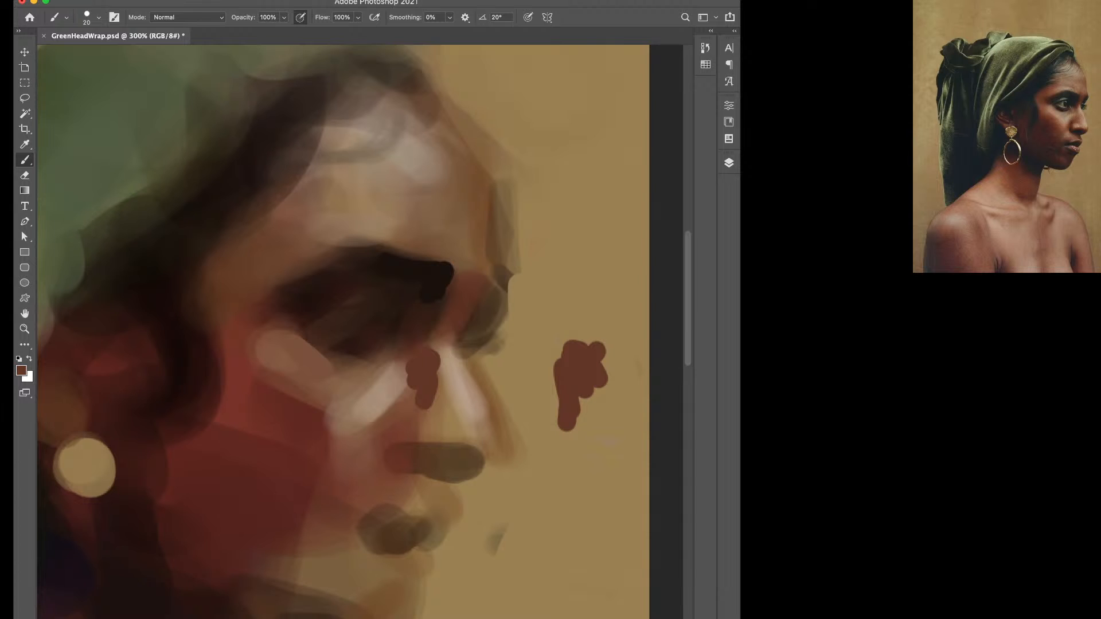
Cover the reddish-brown swatch and the stray smudge beside the mouth with background tan using a size 40 brush.
left_click(608, 321, "alt")
key("bracketright")
key("bracketright")
key("bracketright")
key("bracketright")
mouse_move(567, 424)
left_mouse_down()
mouse_move(579, 367)
mouse_move(596, 350)
left_mouse_up()
left_click(496, 542)
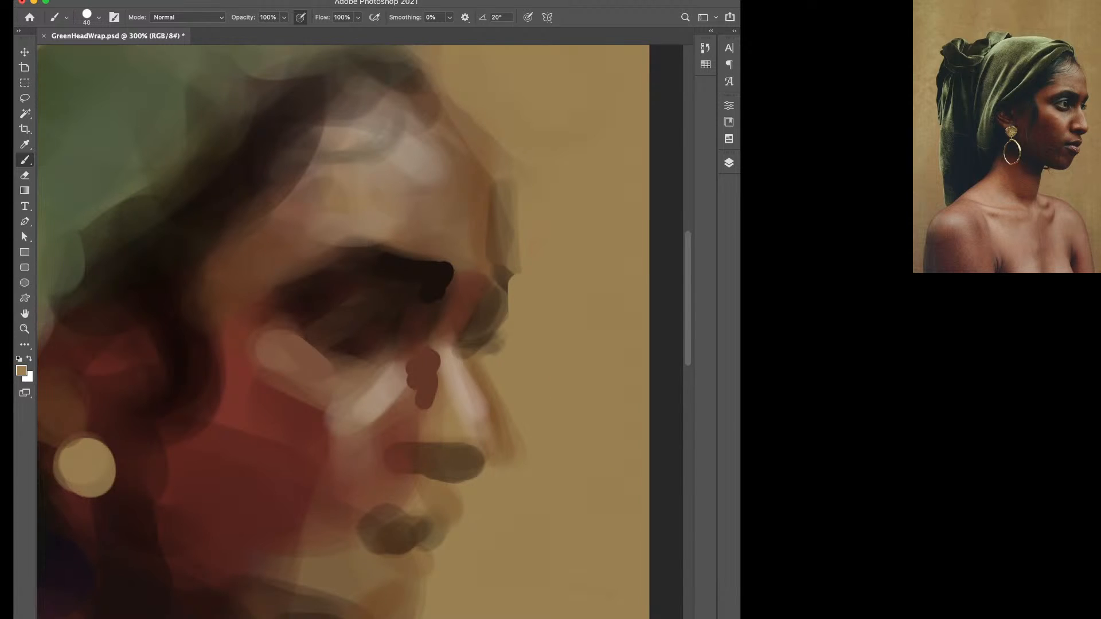
Try out dark brown and ochre swatches in the background in front of the nose and cover them with tan.
left_click(379, 313, "alt")
mouse_move(550, 340)
left_mouse_down()
mouse_move(562, 383)
mouse_move(604, 402)
mouse_move(594, 360)
mouse_move(577, 398)
mouse_move(583, 387)
left_mouse_up()
left_click(622, 364, "alt")
left_click(548, 345, "alt")
left_click_drag(599, 348, 578, 427)
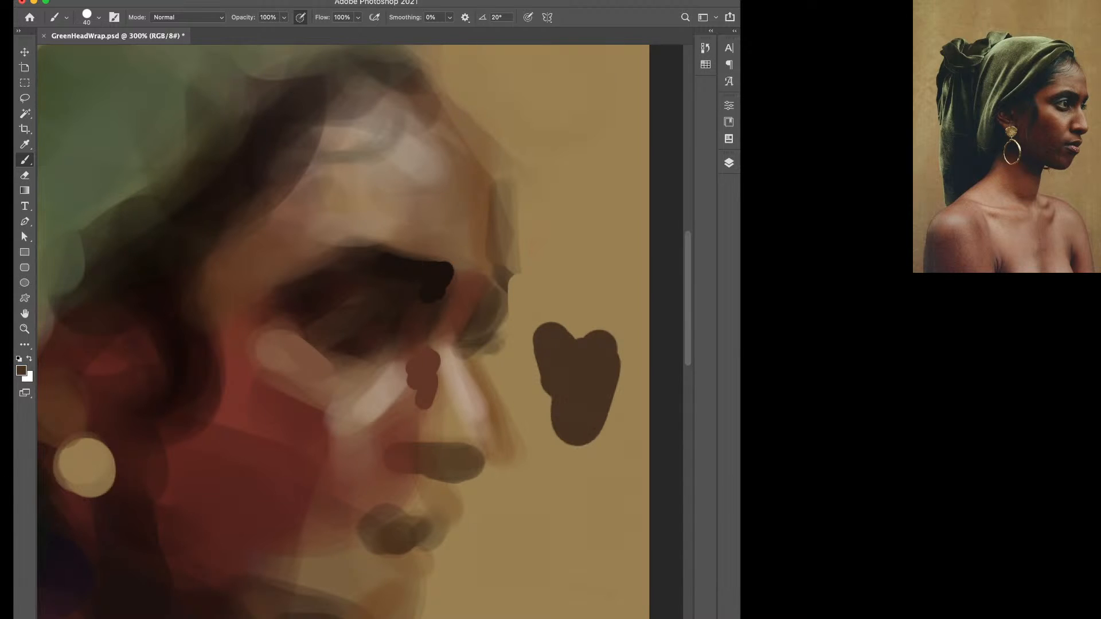
left_click(626, 390, "alt")
left_click(500, 416, "alt")
left_click_drag(592, 333, 598, 391)
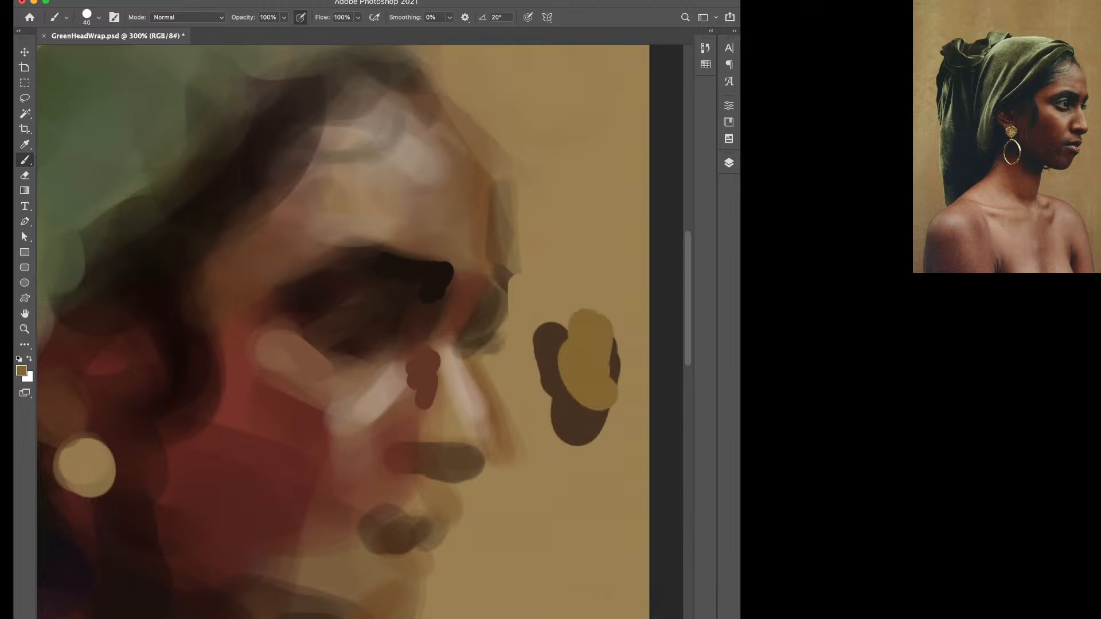
left_click(631, 366, "alt")
left_click_drag(620, 339, 624, 391)
mouse_move(604, 329)
left_mouse_down()
mouse_move(606, 357)
mouse_move(578, 406)
mouse_move(544, 366)
mouse_move(538, 335)
left_mouse_up()
left_click_drag(605, 415, 568, 438)
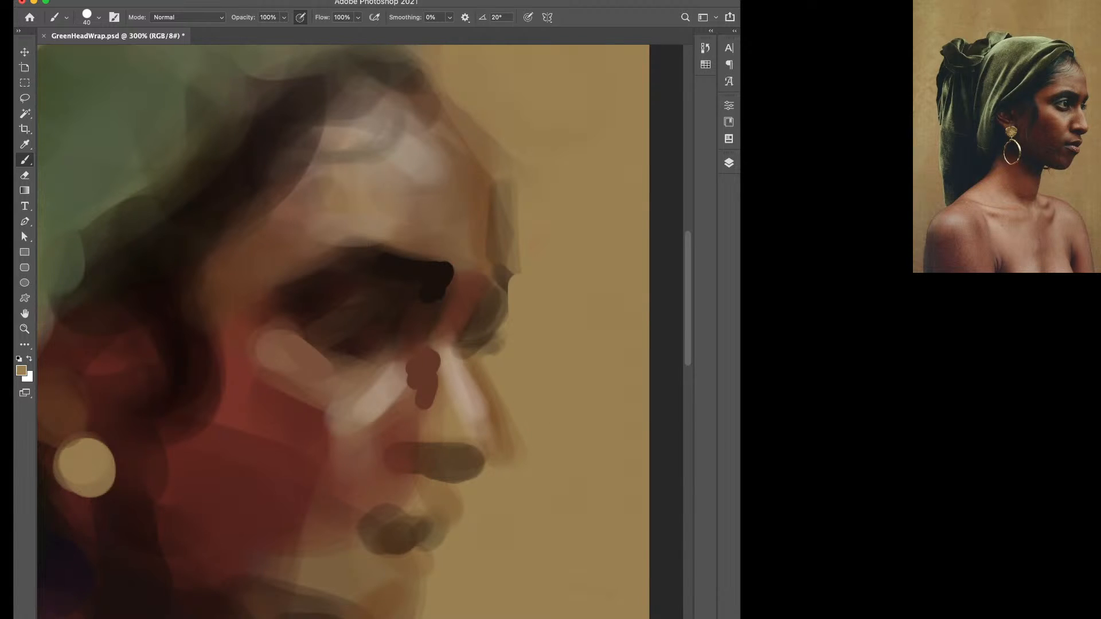
Reshape the near eye's outer corner with sampled skin tone and dark brown.
left_click(285, 347, "alt")
mouse_move(296, 331)
left_mouse_down()
mouse_move(293, 343)
mouse_move(324, 330)
left_mouse_up()
left_click(343, 326, "alt")
key("bracketleft")
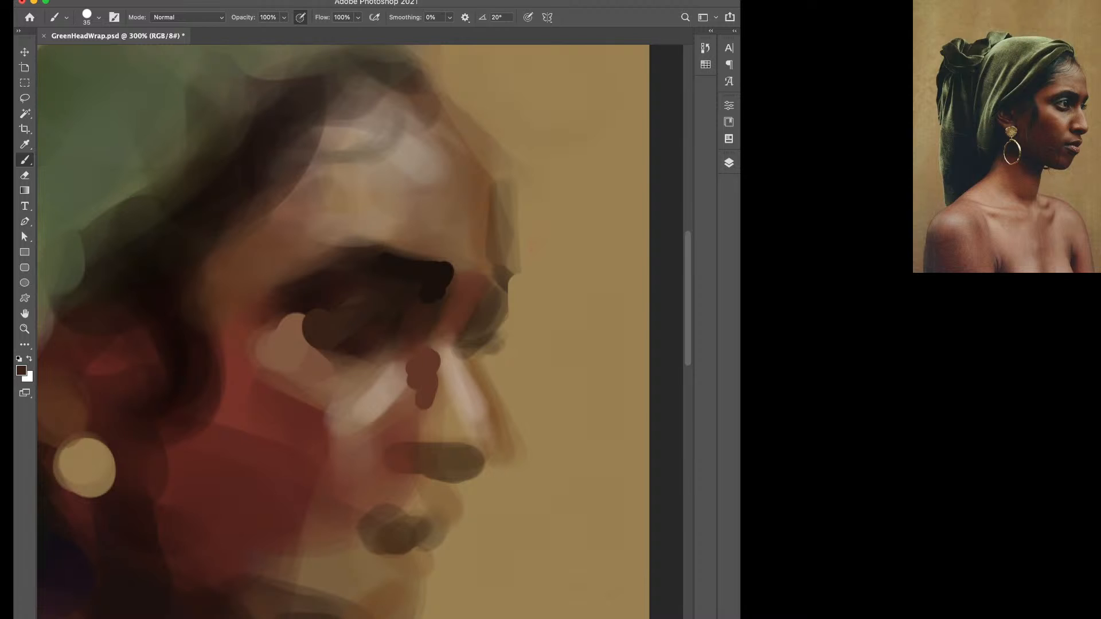
Trim the lower forehead's outer edge with background tan and repaint the far brow near-black using a size 20 brush.
left_click(542, 213, "alt")
mouse_move(525, 170)
left_mouse_down()
mouse_move(533, 256)
mouse_move(496, 304)
left_mouse_up()
key("d")
key("bracketleft")
key("bracketleft")
key("bracketleft")
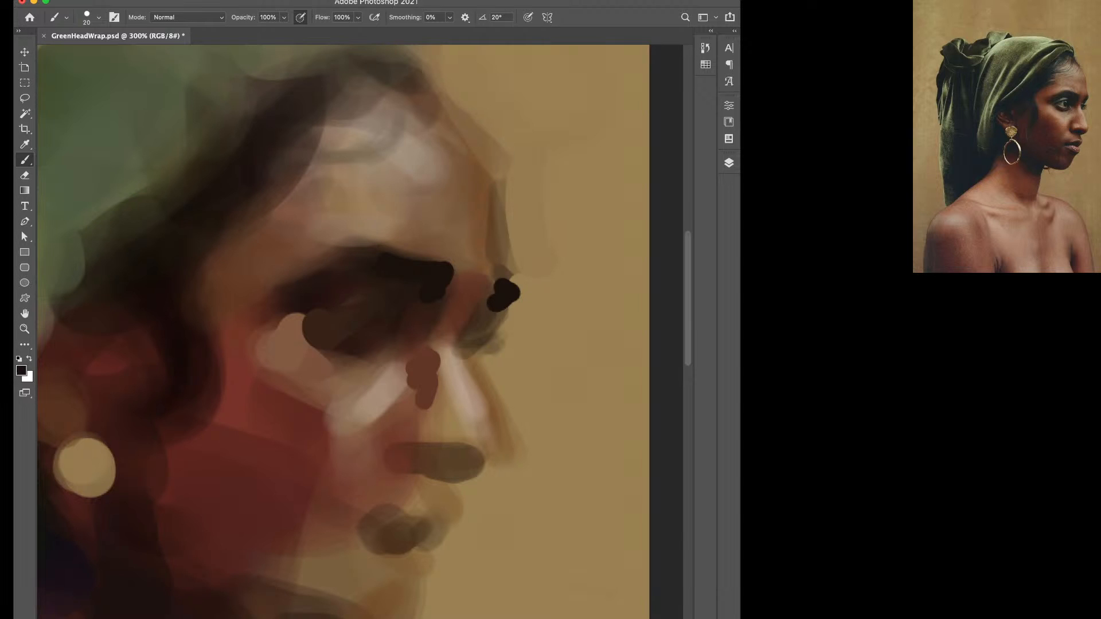
Cut back the forehead's outer contour with sampled background tan using a size 30 brush.
left_click(538, 244, "alt")
key("bracketright")
key("bracketright")
left_click_drag(529, 269, 506, 138)
left_click_drag(465, 109, 501, 157)
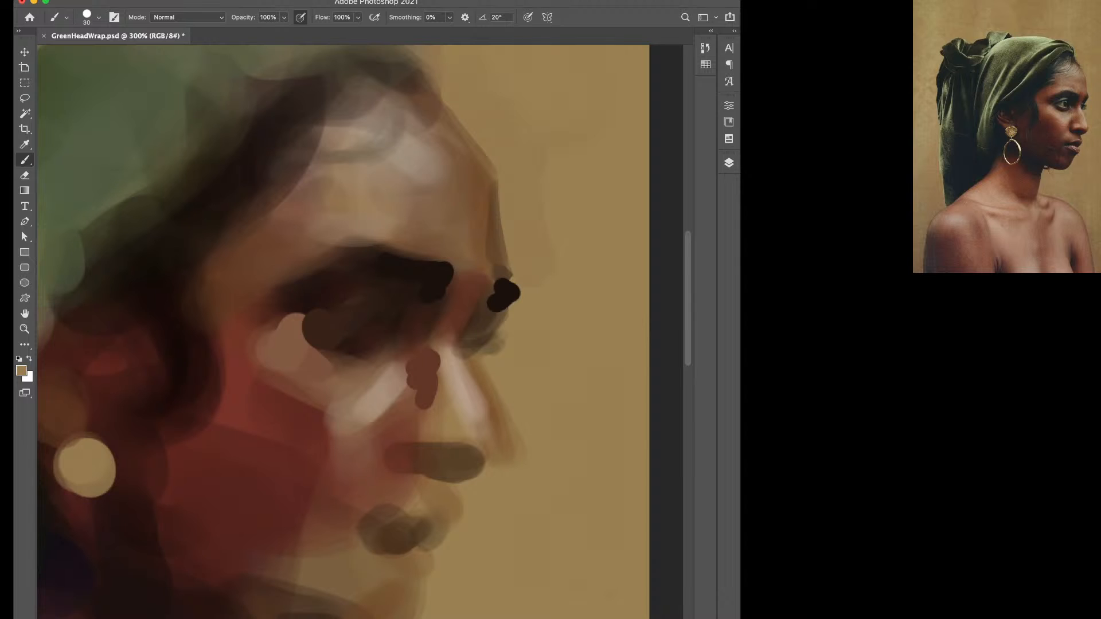
Lighten the skin between the brows with a sampled skin tone and trim the far brow with background tan.
left_click(466, 250, "alt")
left_click_drag(468, 257, 480, 242)
key("d")
left_click(532, 313, "alt")
left_click_drag(528, 303, 514, 337)
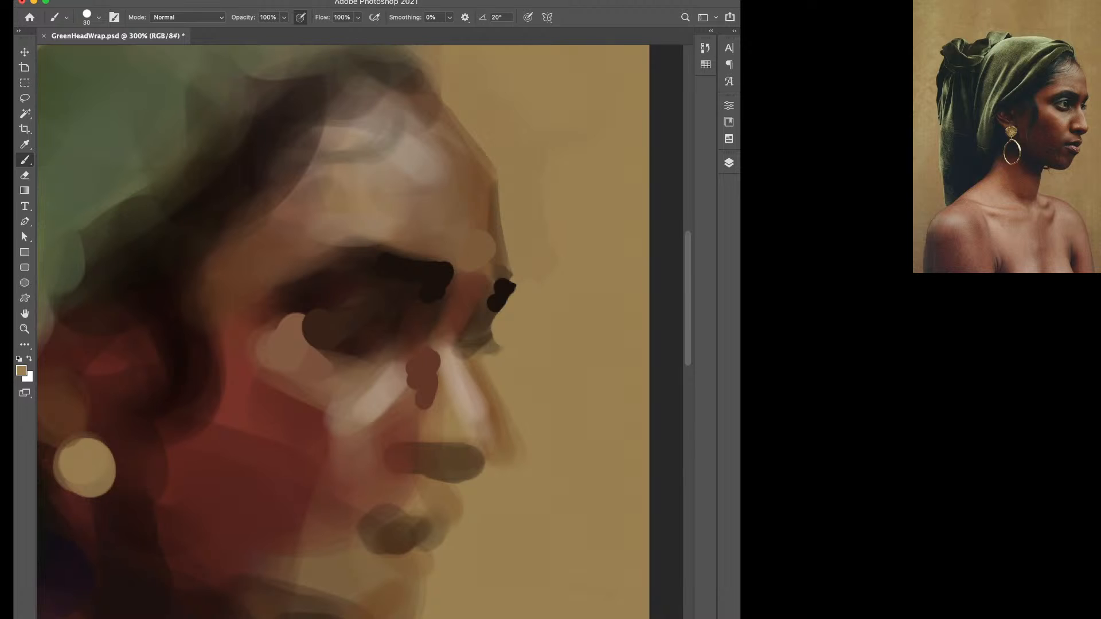
mouse_move(514, 288)
left_mouse_down()
mouse_move(517, 259)
mouse_move(518, 268)
left_mouse_up()
Paint a pinkish skin tone on the nose tip and trim the nose's outer edge with background tan at size 30.
left_click(485, 423, "alt")
left_click_drag(479, 400, 493, 438)
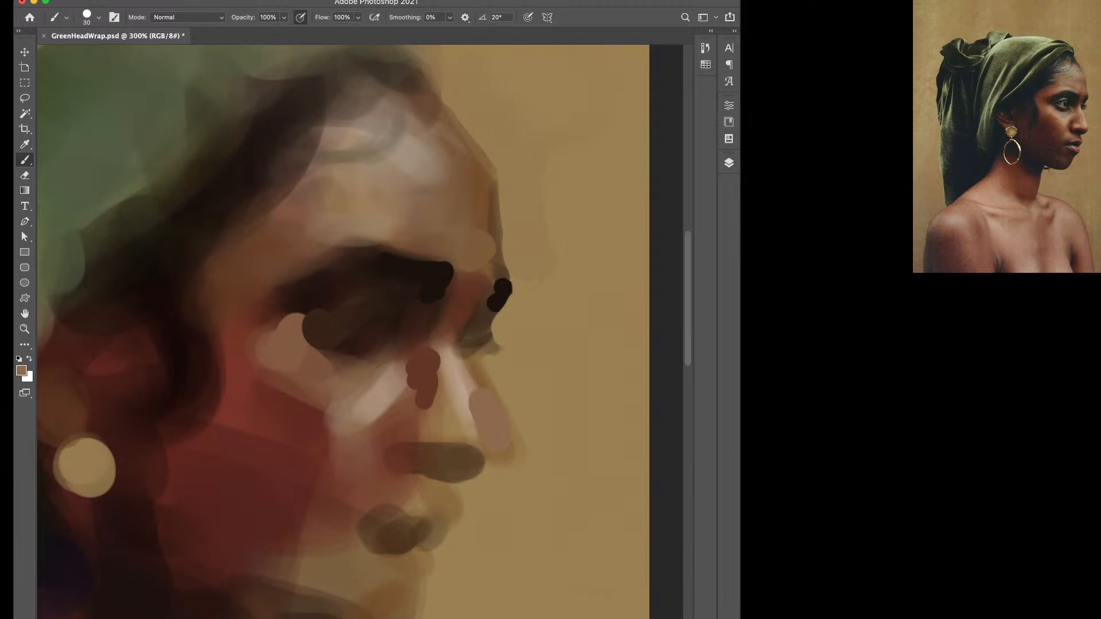
left_click(526, 401, "alt")
mouse_move(505, 395)
left_mouse_down()
mouse_move(515, 456)
mouse_move(501, 474)
left_mouse_up()
Outline the front edge of the nose down to its tip with sampled ochre using a size 9 brush.
left_click(486, 379, "alt")
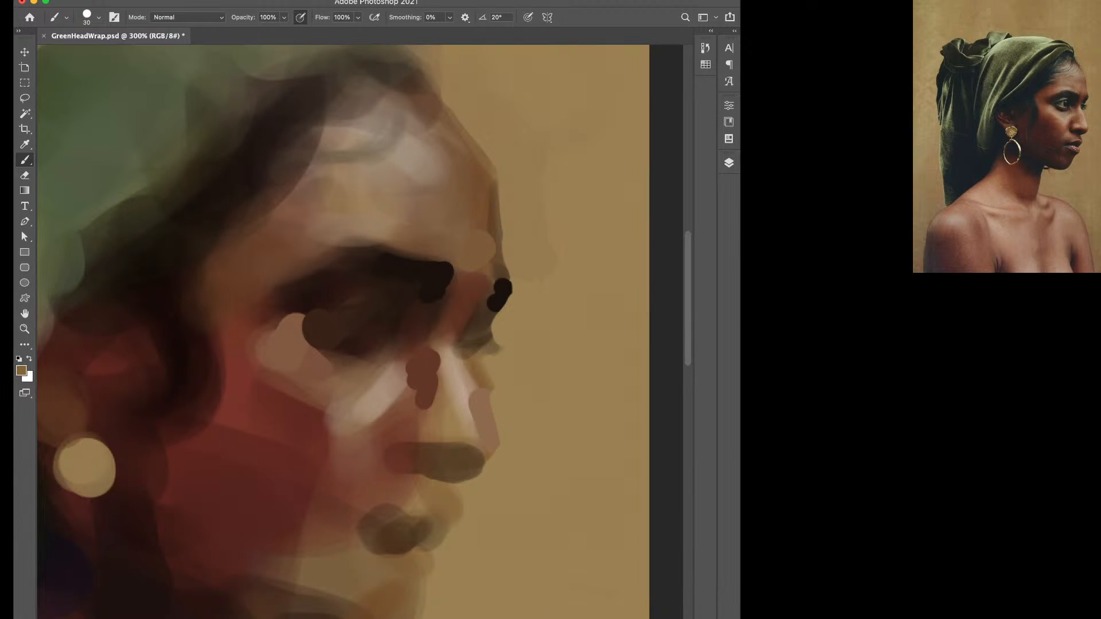
key("bracketleft")
key("bracketleft")
key("bracketleft")
key("bracketleft")
key("bracketleft")
left_click_drag(491, 395, 504, 446)
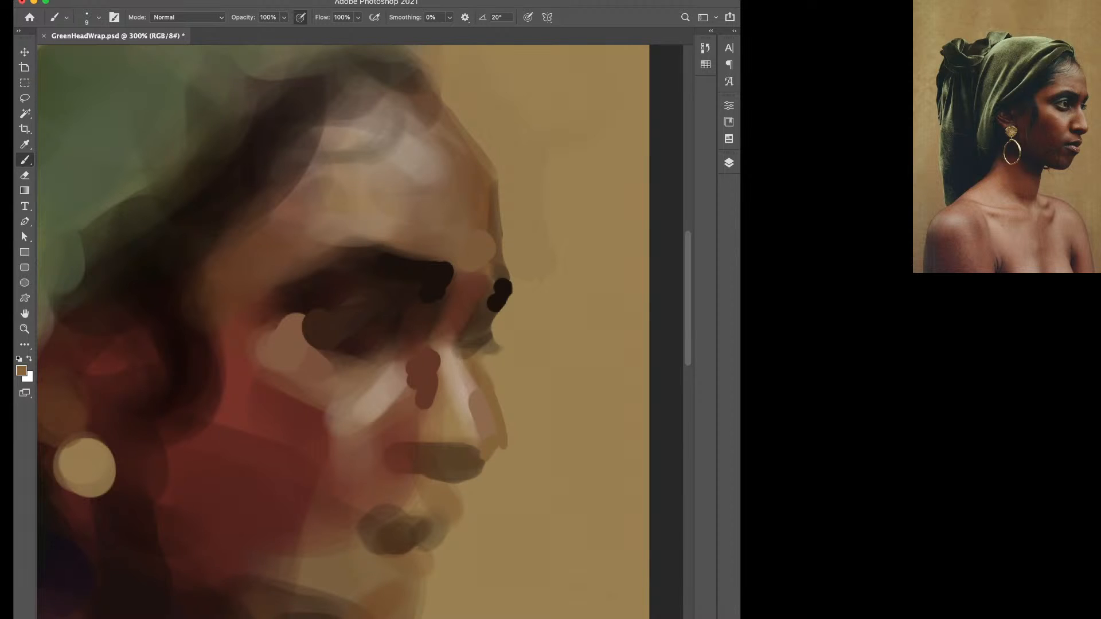
Extend the near brow's dark shadow down the side of the nose bridge with sampled near-black.
left_click(426, 374, "alt")
left_click(438, 279, "alt")
mouse_move(444, 272)
left_mouse_down()
mouse_move(453, 277)
mouse_move(429, 336)
left_mouse_up()
key("]")
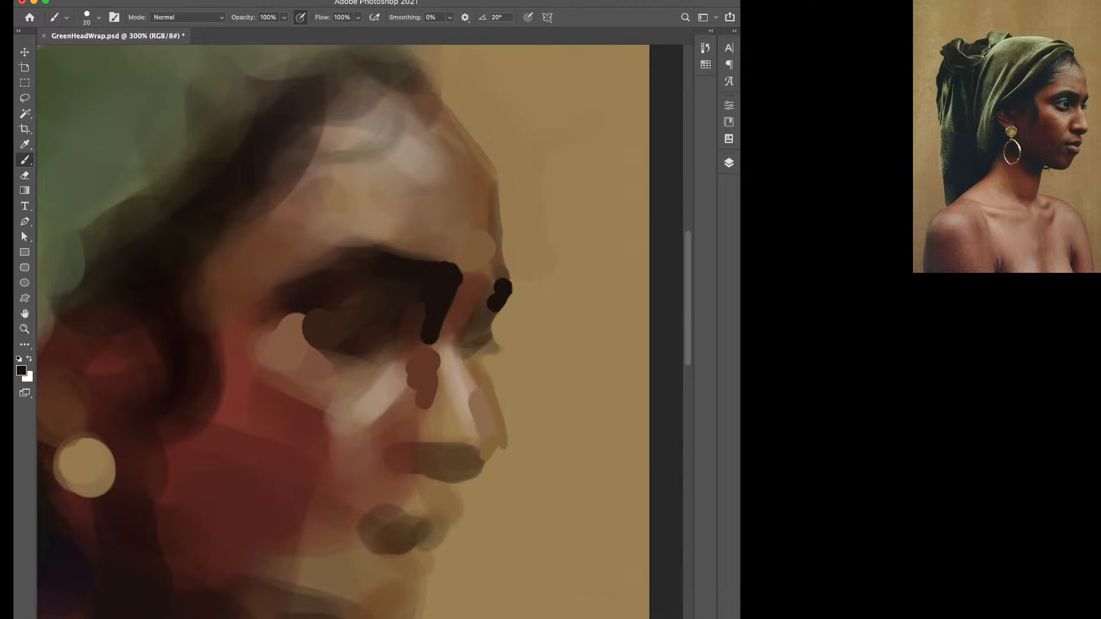
Thicken the near brow's inner half with near-black and trim the skin around its tail with sampled skin tones.
left_click_drag(391, 249, 438, 265)
left_click(343, 237, "alt")
mouse_move(343, 245)
left_mouse_down()
mouse_move(260, 293)
mouse_move(275, 331)
left_mouse_up()
left_click(275, 265, "alt")
left_click(250, 305, "alt")
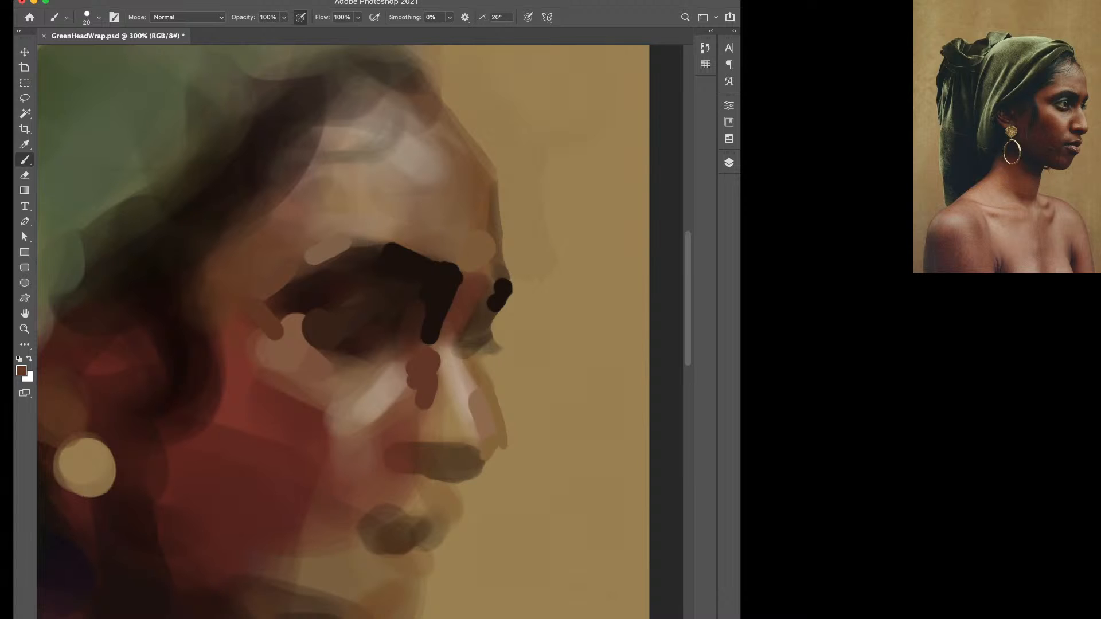
Save the painting and trim the dark shadow beside the nose bridge with reddish brown.
double_click(25, 313)
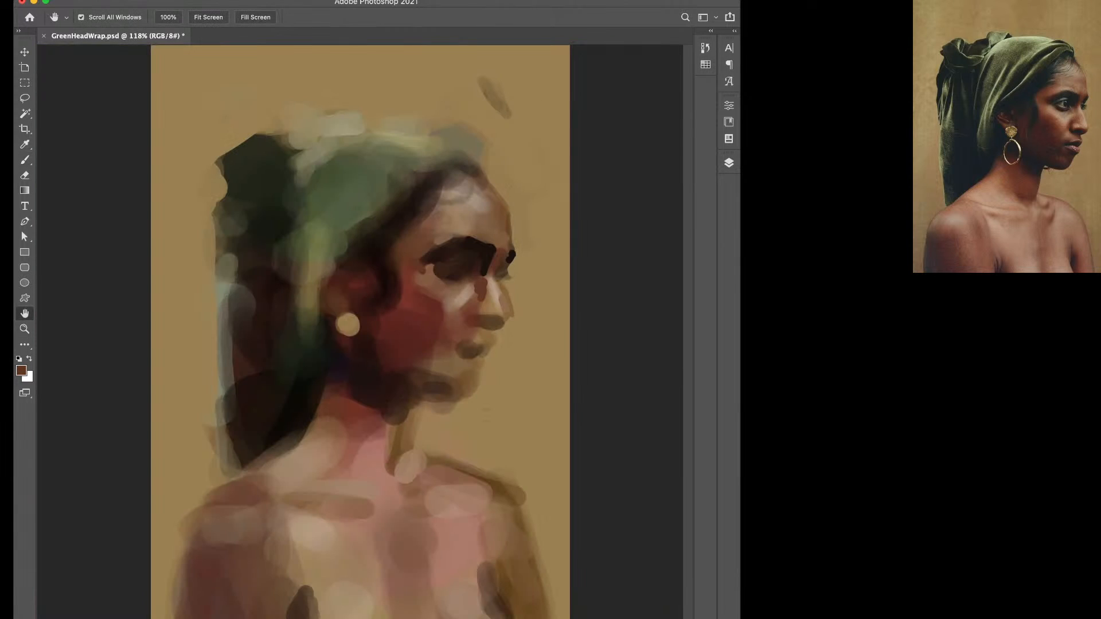
key("super+s")
scroll(476, 277, "up", 6)
left_click_drag(401, 287, 364, 330)
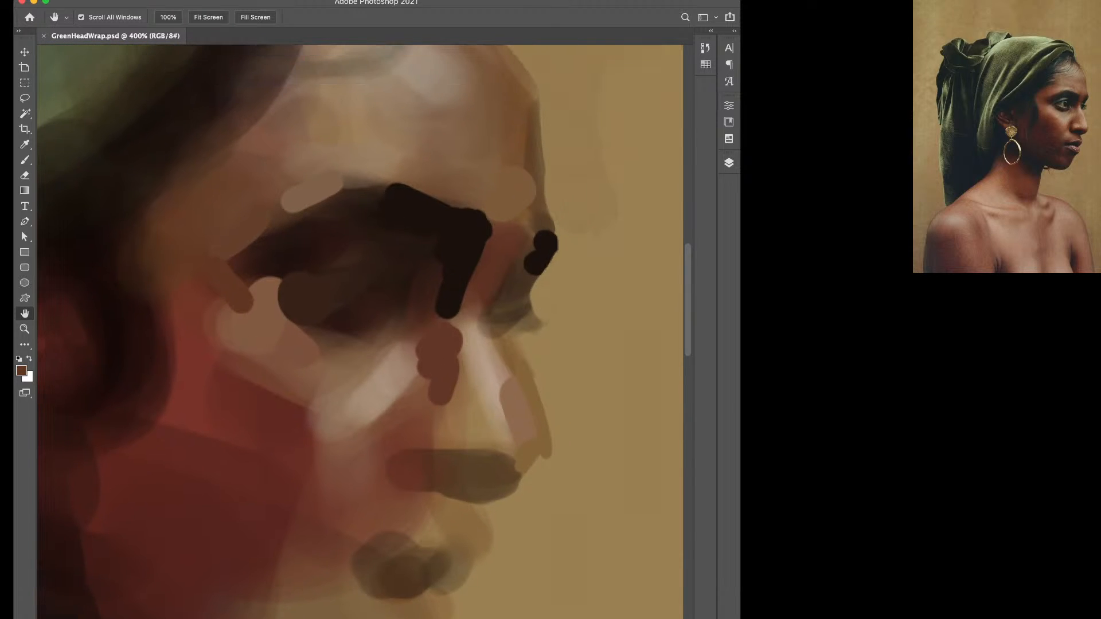
key("b")
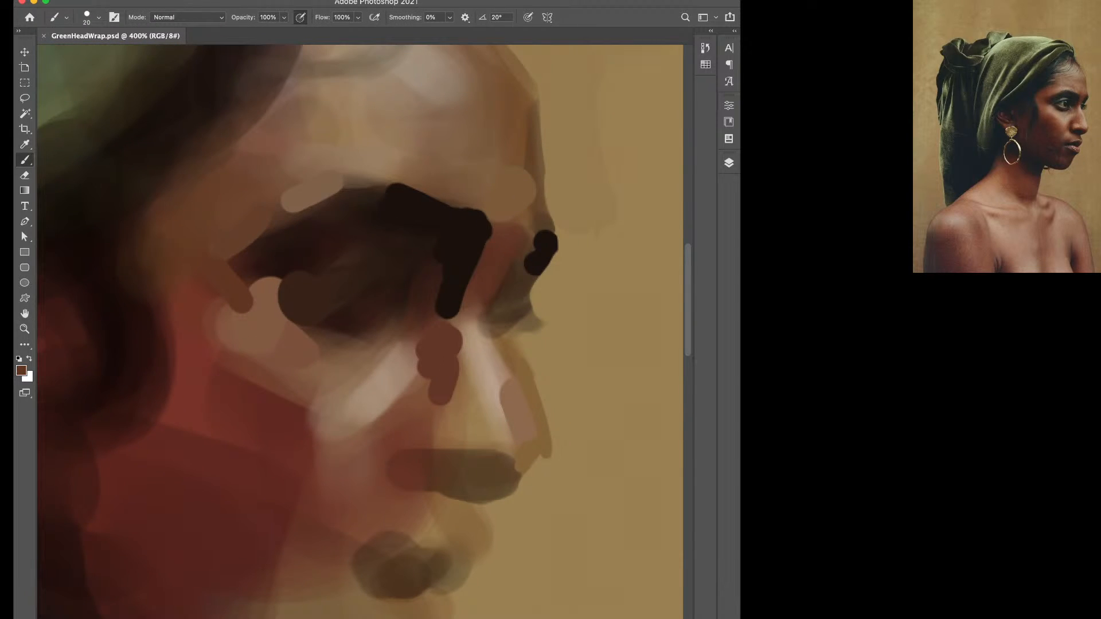
mouse_move(498, 238)
left_mouse_down()
mouse_move(464, 301)
mouse_move(454, 290)
left_mouse_up()
left_click(464, 243, "alt")
mouse_move(612, 344)
left_mouse_down()
mouse_move(599, 407)
mouse_move(625, 350)
mouse_move(605, 339)
mouse_move(641, 384)
mouse_move(633, 409)
mouse_move(611, 390)
left_mouse_up()
left_click(642, 325)
left_click(487, 367, "alt")
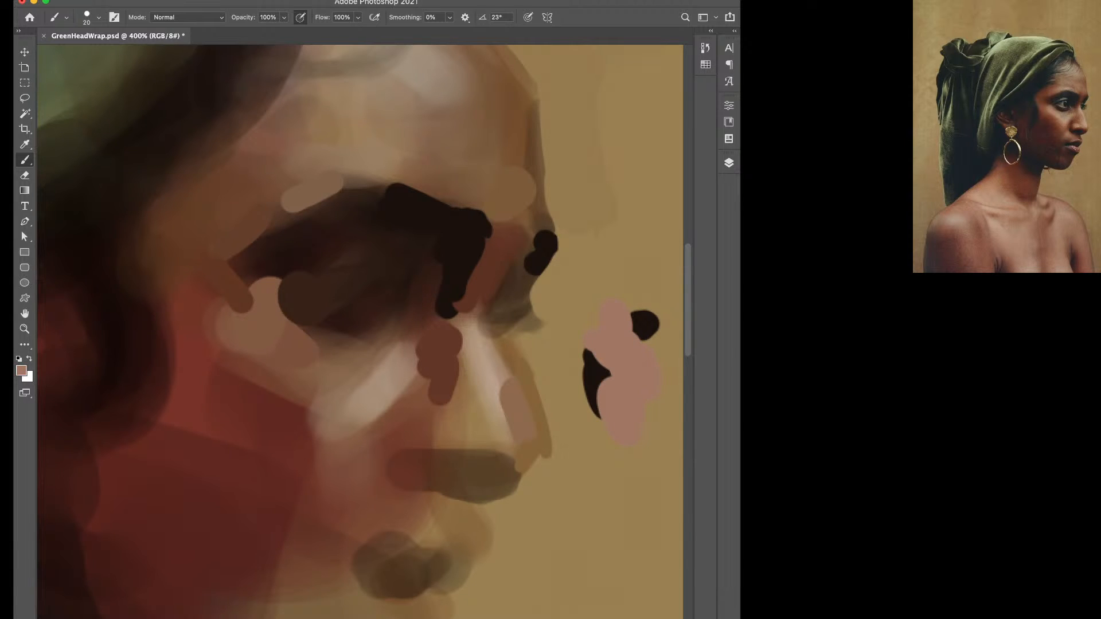
left_click_drag(601, 505, 597, 431)
key("super+z")
key("super+z")
key("super+z")
key("super+z")
key("super+z")
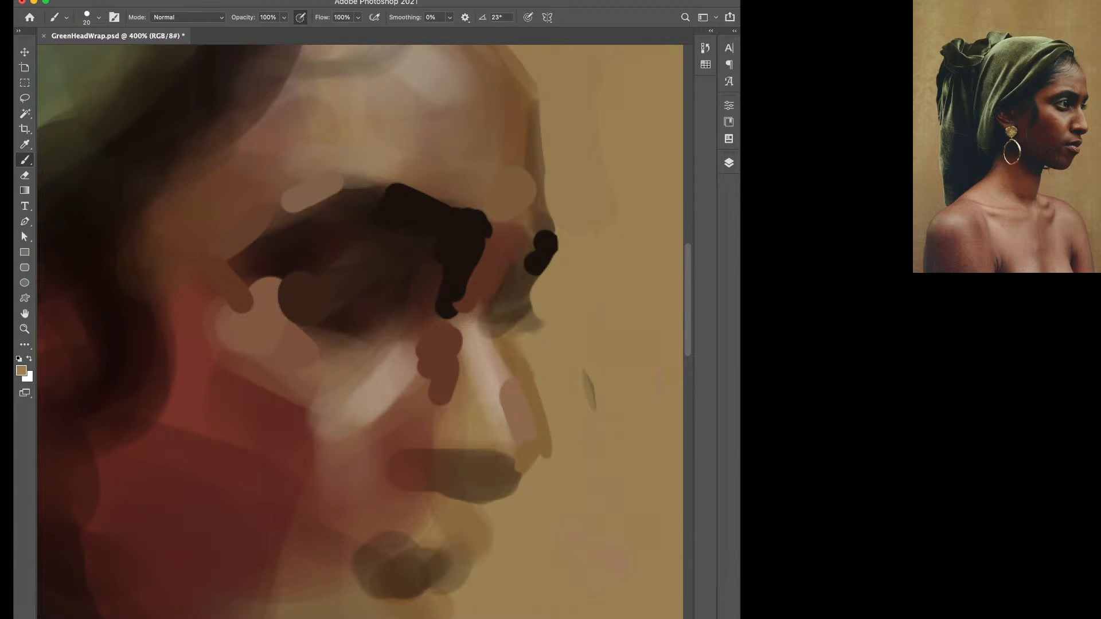
Soften and narrow the far brow with sampled tones, reducing the brush to size 9.
left_click(404, 574, "alt")
left_click(563, 274, "alt")
mouse_move(549, 275)
left_mouse_down()
mouse_move(563, 252)
mouse_move(524, 254)
left_mouse_up()
left_click(545, 240, "alt")
key("bracketleft")
key("bracketleft")
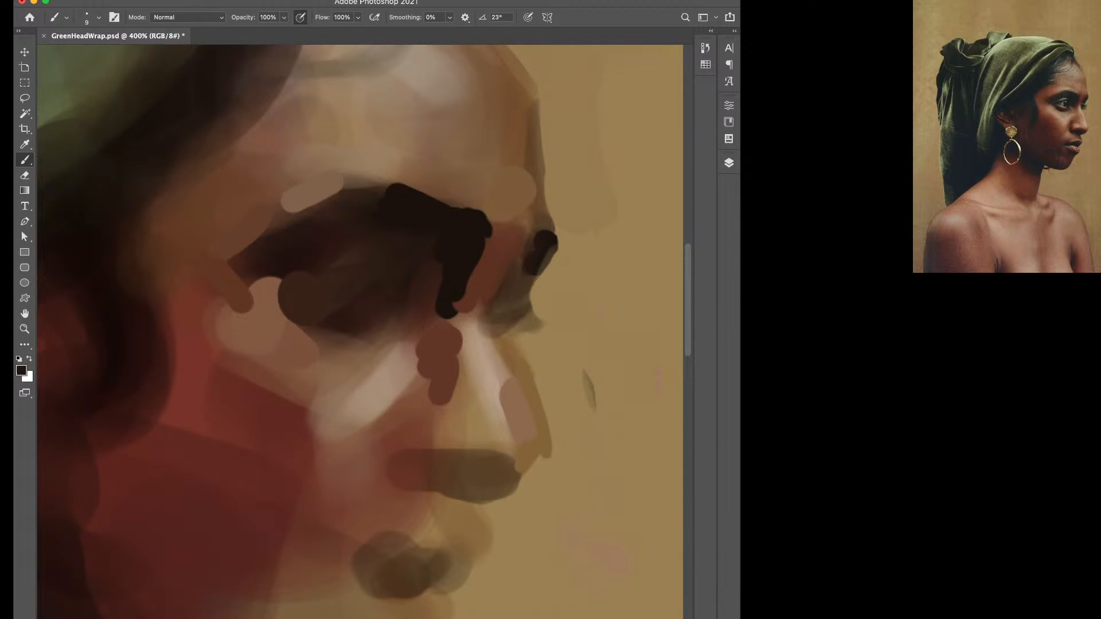
Widen the pinkish highlight down the front of the nose and paint its underside reddish brown with sampled tones.
left_click(550, 303, "alt")
key("bracketright")
key("bracketright")
mouse_move(530, 305)
left_mouse_down()
mouse_move(518, 441)
mouse_move(521, 419)
left_mouse_up()
left_click(480, 344, "alt")
key("bracketright")
left_click(444, 364, "alt")
mouse_move(512, 457)
left_mouse_down()
mouse_move(470, 464)
mouse_move(464, 482)
mouse_move(423, 474)
mouse_move(473, 485)
mouse_move(404, 490)
left_mouse_up()
Paint the nostril and the shadow behind the nostril wing with sampled near-black at size 25.
left_click(466, 247, "alt")
key("bracketleft")
key("bracketleft")
key("bracketleft")
key("bracketright")
key("bracketright")
key("bracketright")
mouse_move(427, 424)
left_mouse_down()
mouse_move(421, 453)
mouse_move(436, 461)
left_mouse_up()
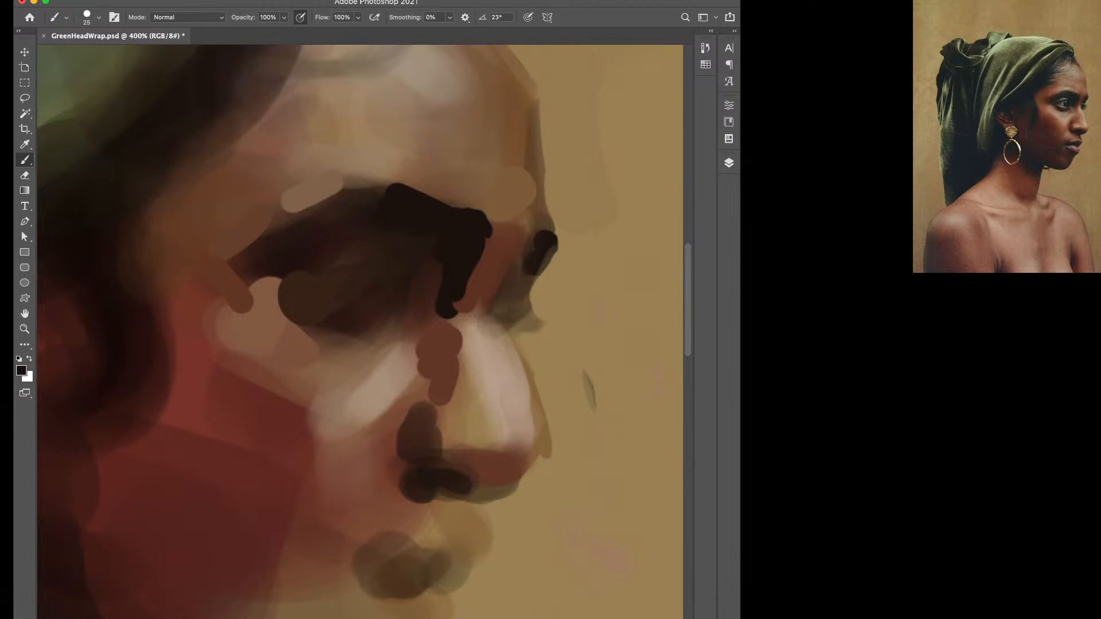
Cover the reddish patch beside the nose bridge with sampled light skin and warm brown tones.
left_click(402, 360, "alt")
mouse_move(428, 360)
left_mouse_down()
mouse_move(423, 372)
mouse_move(448, 340)
left_mouse_up()
left_click(477, 404, "alt")
mouse_move(448, 340)
left_mouse_down()
mouse_move(431, 343)
mouse_move(441, 392)
mouse_move(474, 419)
mouse_move(447, 357)
left_mouse_up()
left_click(449, 367, "alt")
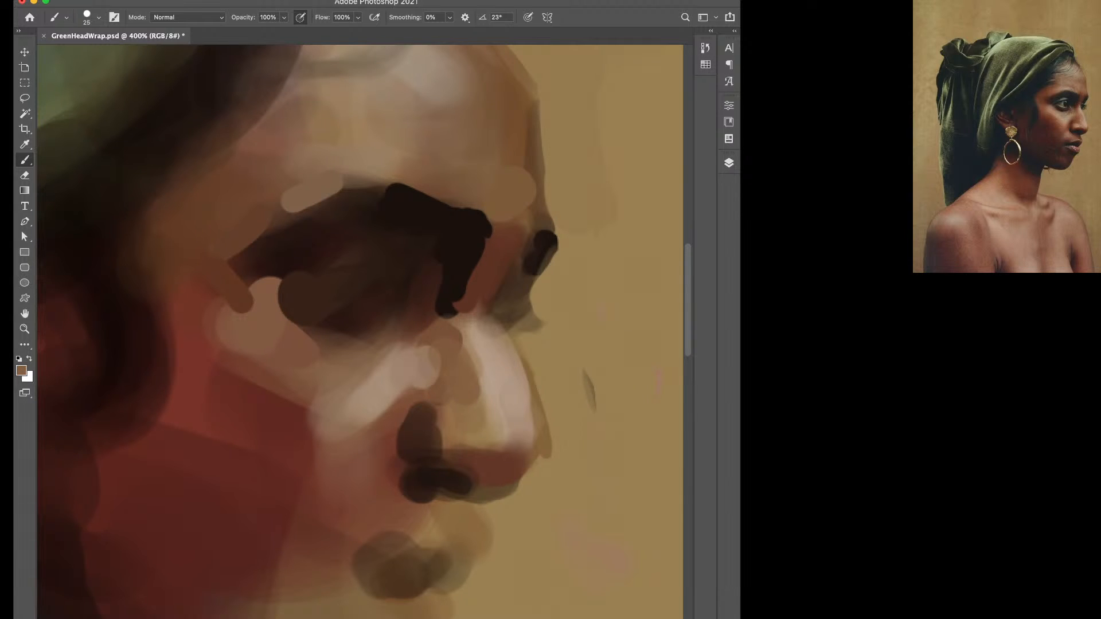
Soften the lower end of the dark inner-eye shadow beside the nose bridge with sampled tones.
left_click(506, 310, "alt")
mouse_move(445, 303)
left_mouse_down()
mouse_move(453, 293)
mouse_move(466, 321)
left_mouse_up()
left_click(427, 301, "alt")
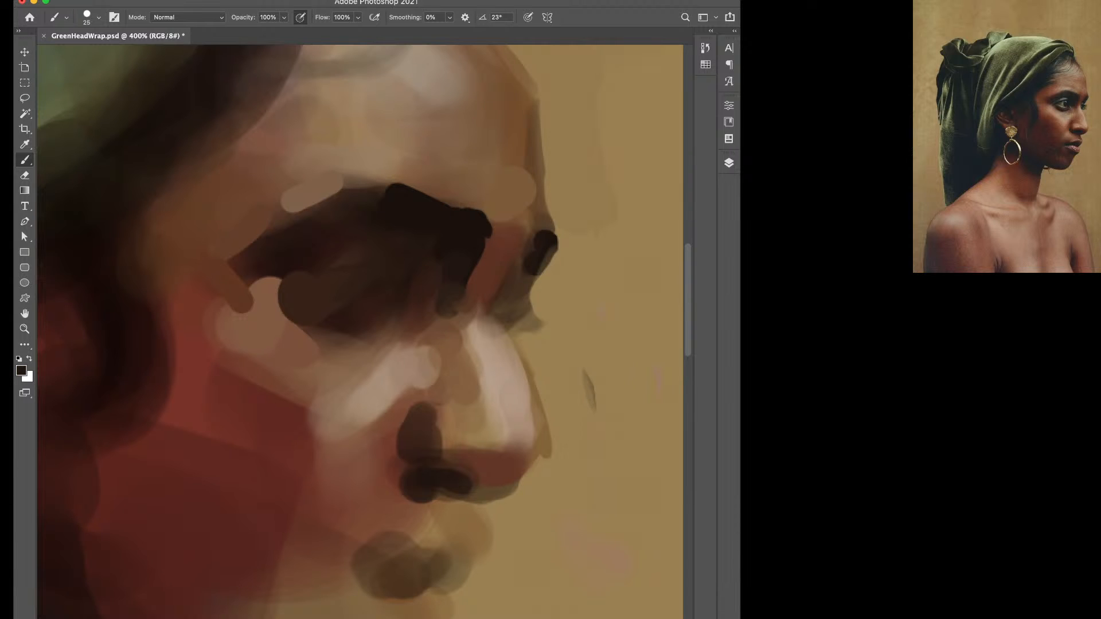
left_click_drag(477, 247, 463, 283)
Trim the near brow's upper edge with sampled forehead brown.
left_click(474, 198, "alt")
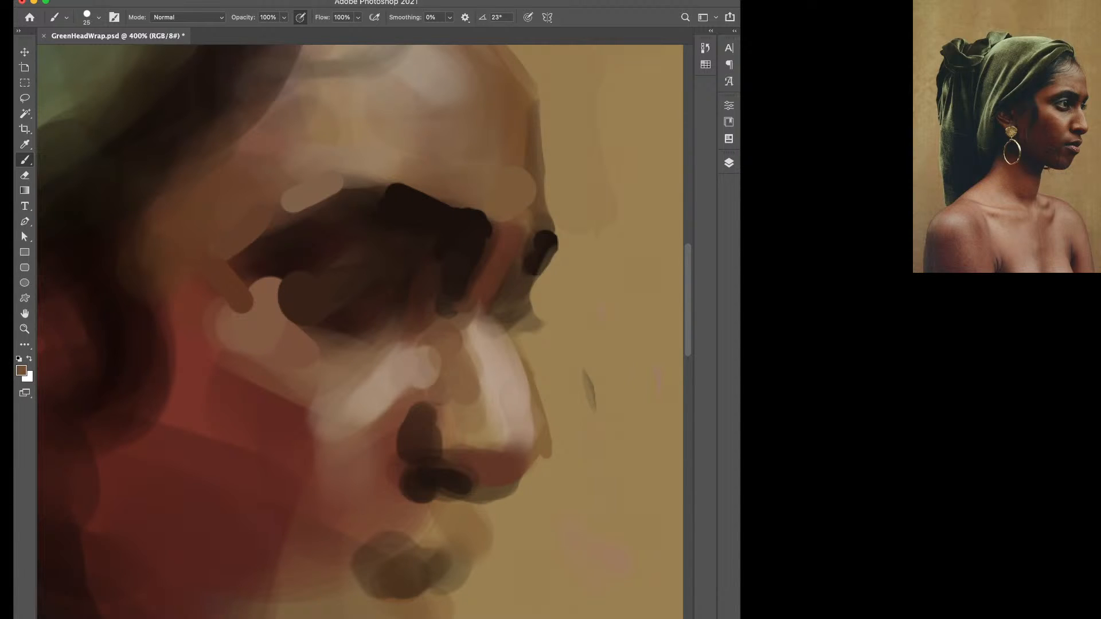
left_click_drag(482, 208, 381, 181)
left_click(408, 172, "alt")
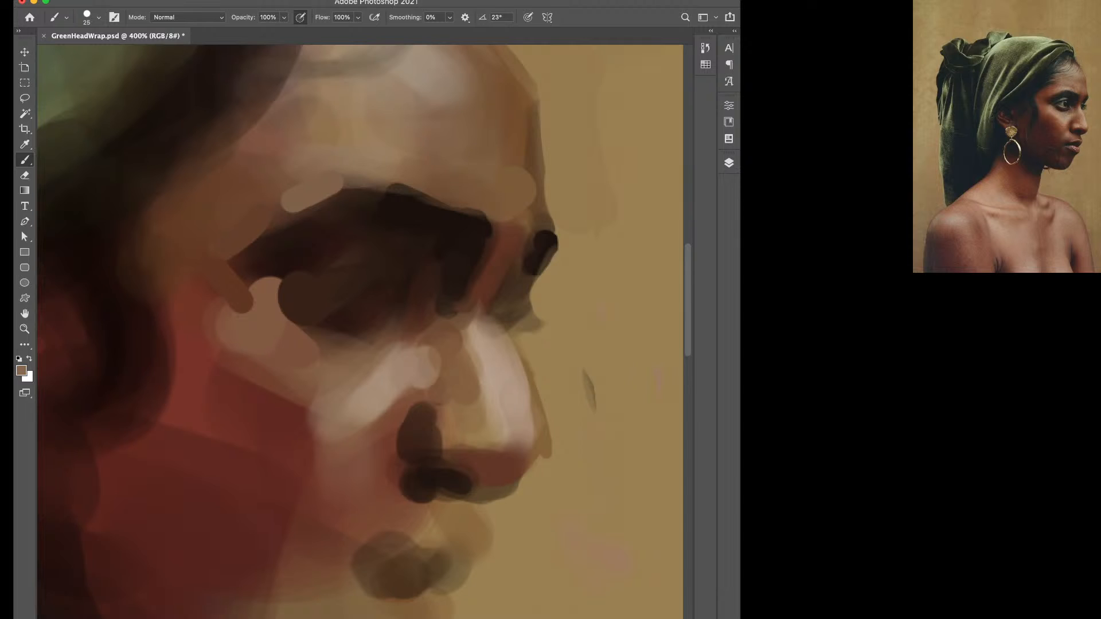
Paint sampled skin brown around the outer corner of the near eye and below it, enlarging the brush to size 30.
left_click(374, 202, "alt")
left_click(261, 330, "alt")
left_click_drag(275, 330, 268, 325)
key("]")
left_click_drag(231, 242, 238, 291)
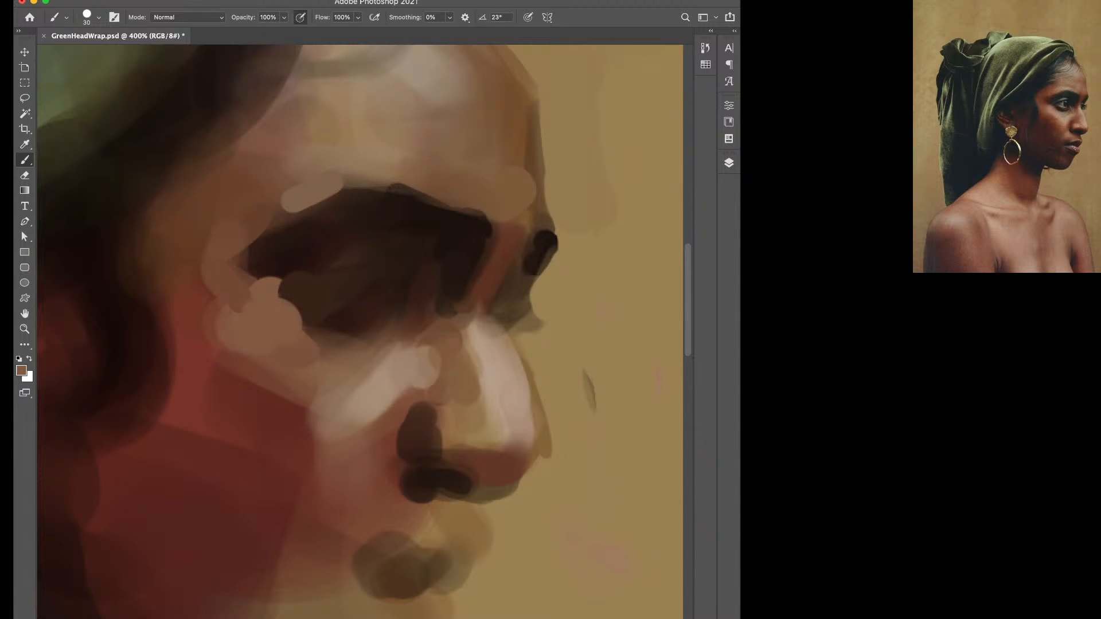
Blend the lower edge of the cheekbone highlight with sampled dark red and warm orange-brown.
left_click(222, 263, "alt")
left_click(281, 411, "alt")
left_click_drag(294, 394, 334, 422)
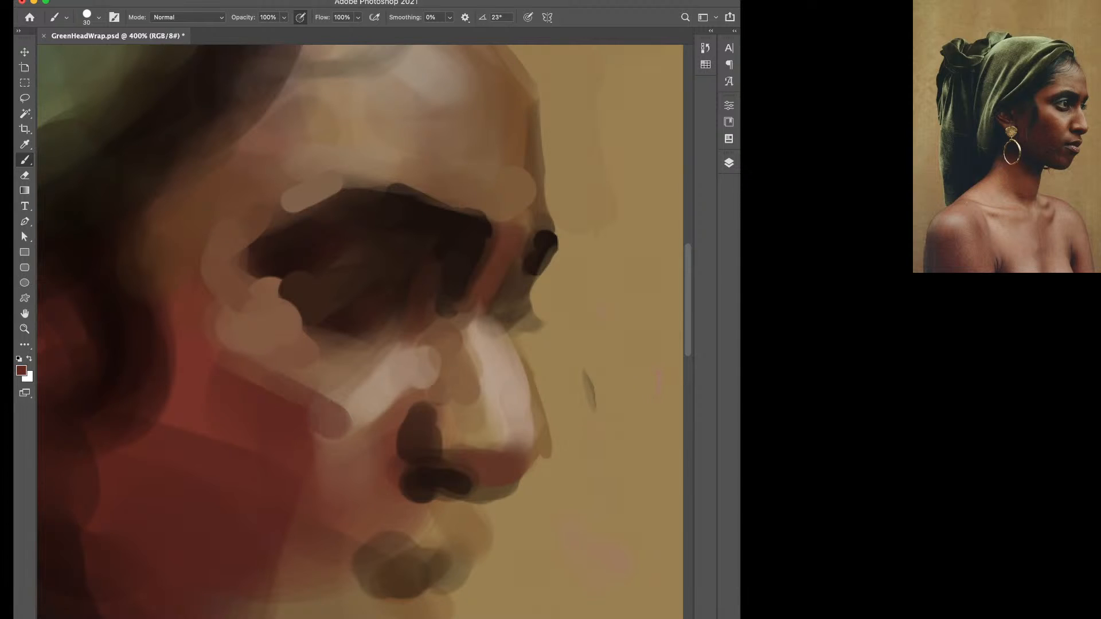
left_click(396, 414, "alt")
left_click_drag(335, 419, 361, 399)
Glaze orange-brown over the temple beside the near brow's tail with an enlarged brush.
key("]")
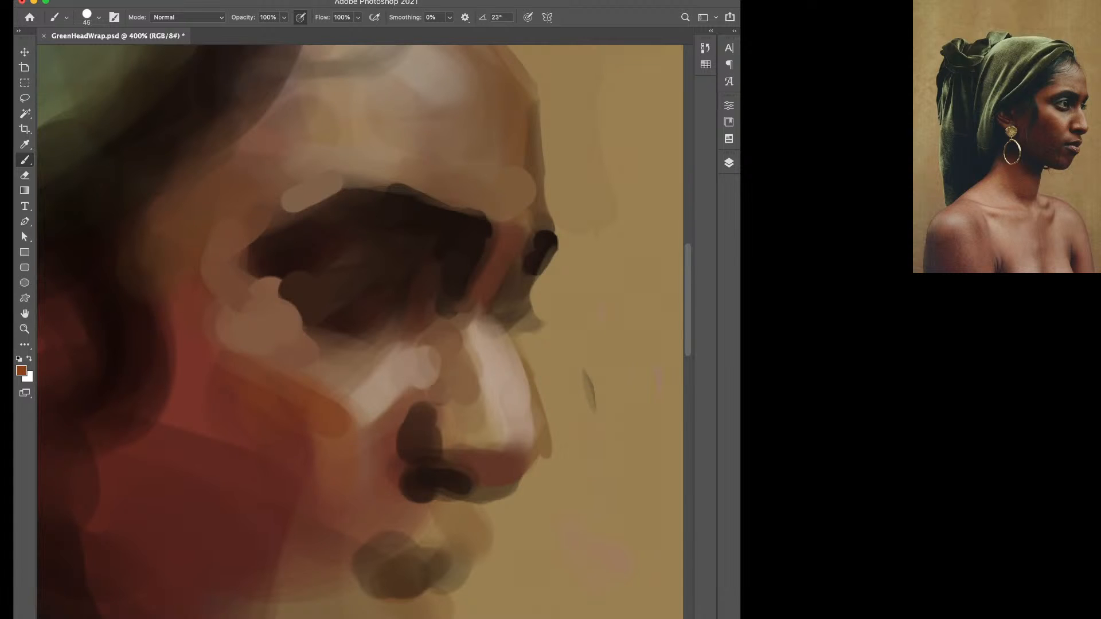
key("]")
left_click_drag(214, 204, 243, 222)
Extend the light cheek highlight down beside the nostril wing with a size 25 brush.
key("[")
key("[")
key("[")
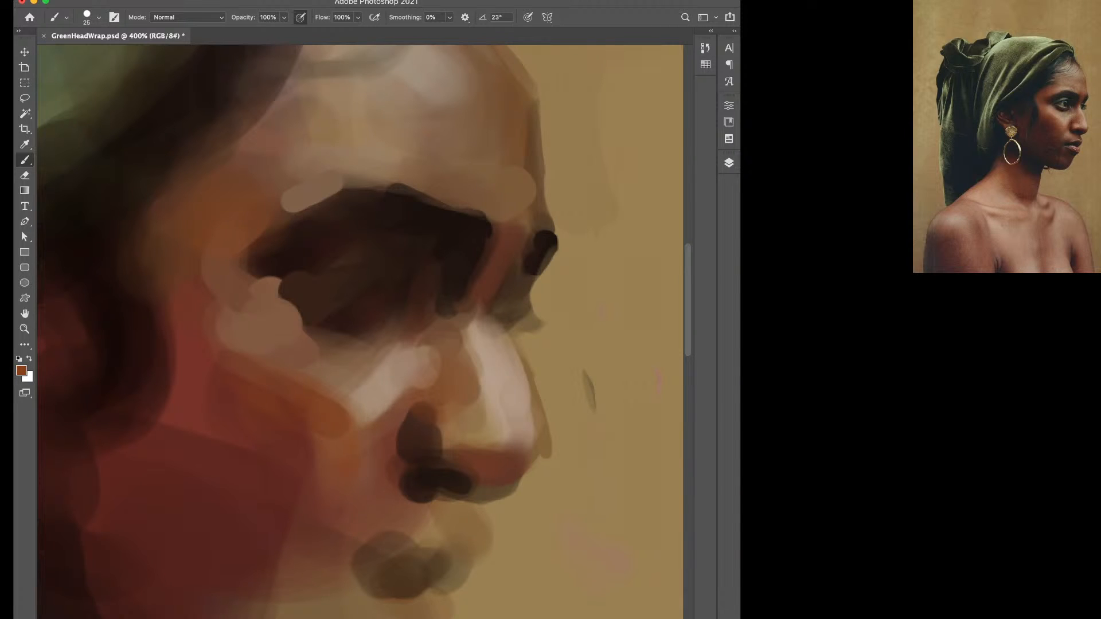
mouse_move(364, 407)
left_mouse_down()
mouse_move(369, 432)
mouse_move(370, 421)
left_mouse_up()
left_click(375, 399, "alt")
key("bracketright")
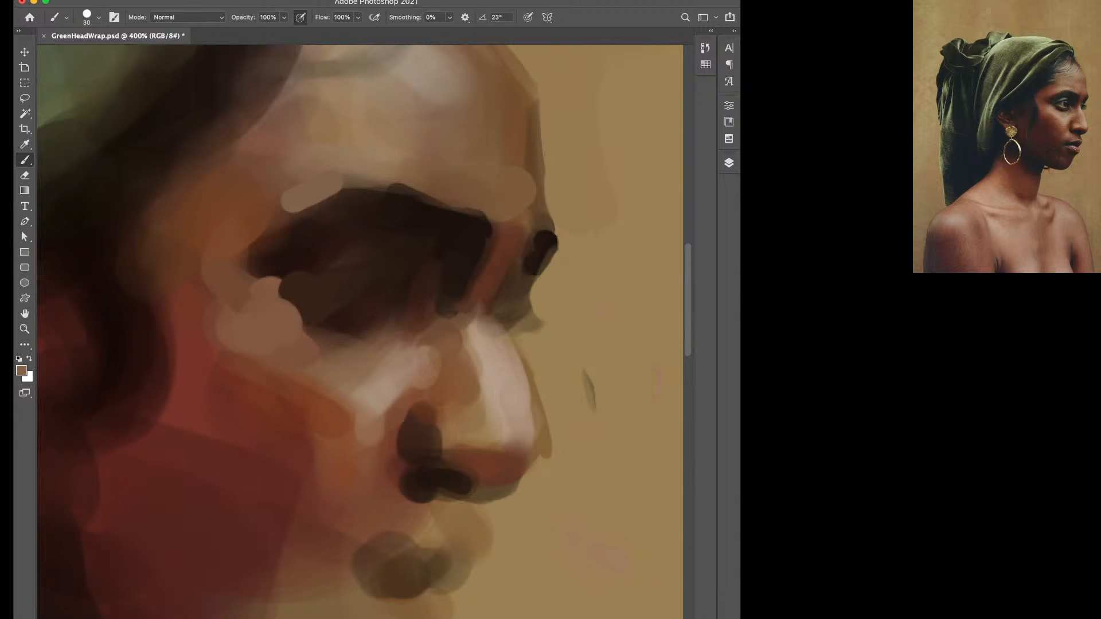
Paint a light grey highlight across the near eye's upper lid with a small brush.
left_click(367, 322, "alt")
key("bracketleft")
left_click(265, 321, "alt")
left_click(505, 372, "alt")
left_click(505, 373, "alt")
key("bracketleft")
key("bracketleft")
mouse_move(331, 272)
left_mouse_down()
mouse_move(364, 253)
mouse_move(381, 264)
mouse_move(348, 255)
left_mouse_up()
key("bracketright")
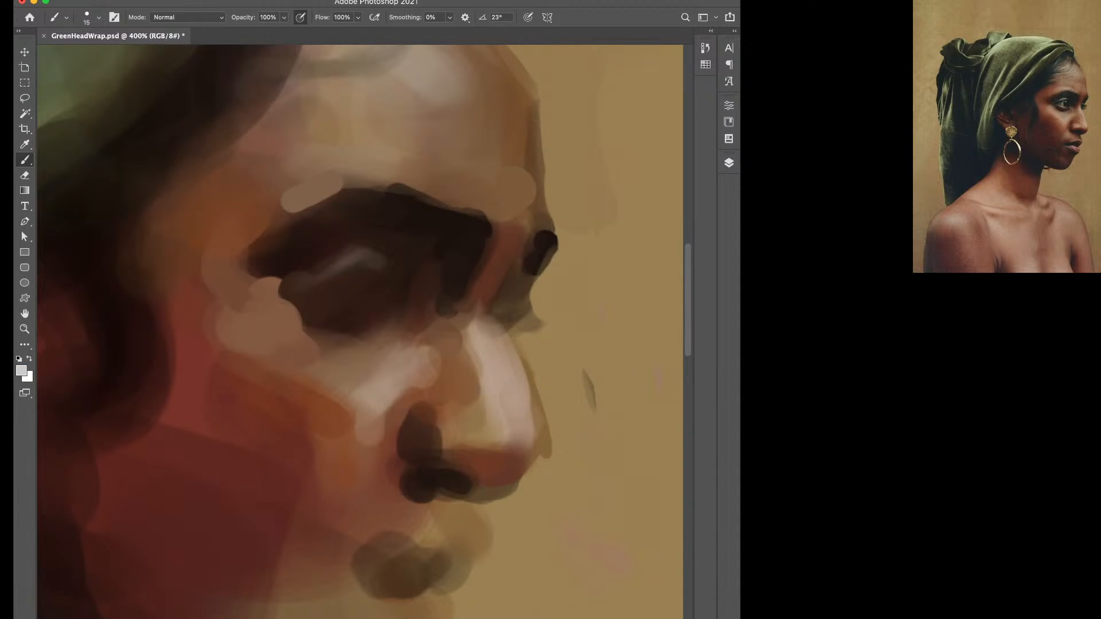
Refine the shadow at the near eye's inner corner and the far eye socket with sampled tones.
left_click(395, 266, "alt")
key("bracketright")
left_click(447, 246, "alt")
left_click(258, 459, "alt")
left_click(355, 309, "alt")
left_click(356, 367, "alt")
mouse_move(483, 318)
left_mouse_down()
mouse_move(477, 293)
mouse_move(491, 320)
mouse_move(539, 308)
mouse_move(531, 290)
left_mouse_up()
key("bracketright")
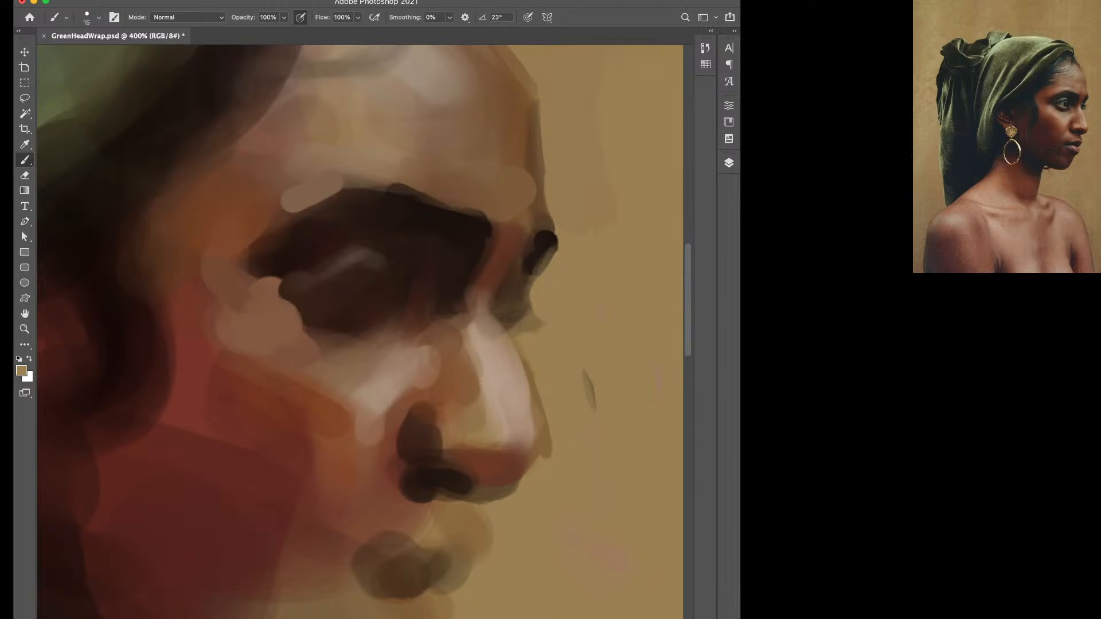
Blend the skin beneath the near eye with sampled cheek tones at size 30.
key("super+minus")
key("super+minus")
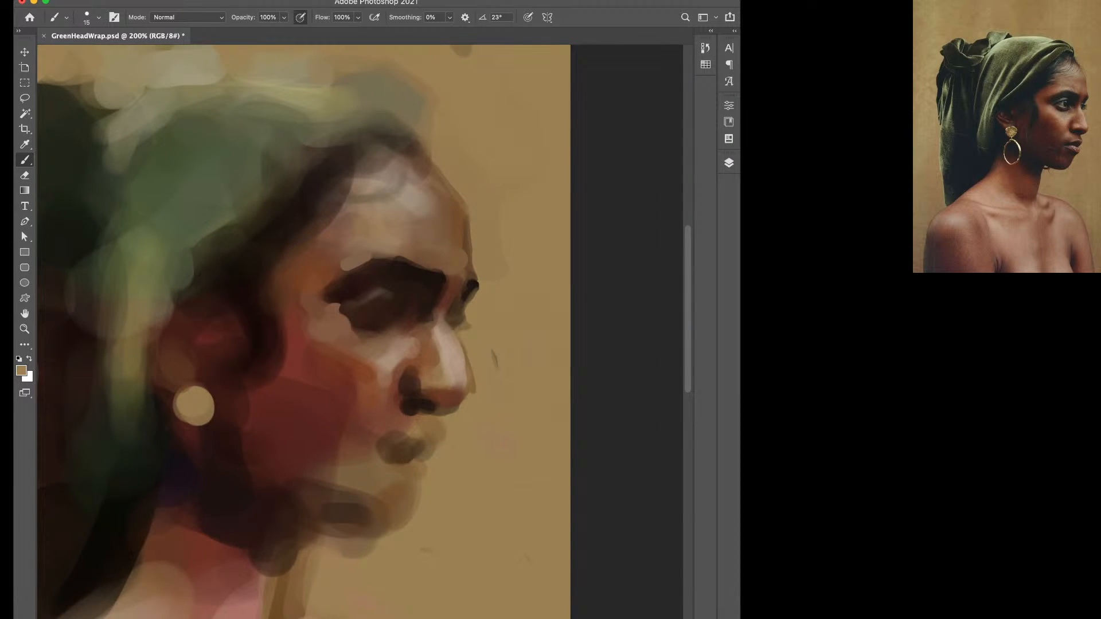
key("d")
key("bracketright")
key("bracketright")
key("d")
left_click(332, 325, "alt")
key("bracketright")
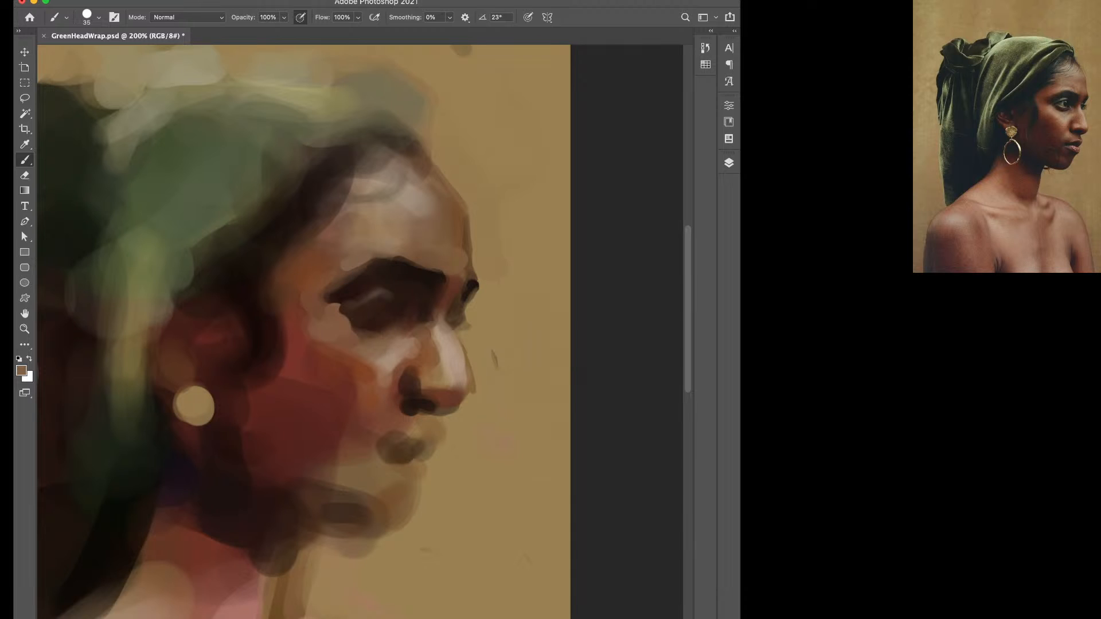
left_click(351, 348, "alt")
key("bracketleft")
left_click_drag(355, 324, 370, 332)
left_click(385, 350, "alt")
mouse_move(378, 351)
left_mouse_down()
mouse_move(340, 338)
mouse_move(371, 332)
left_mouse_up()
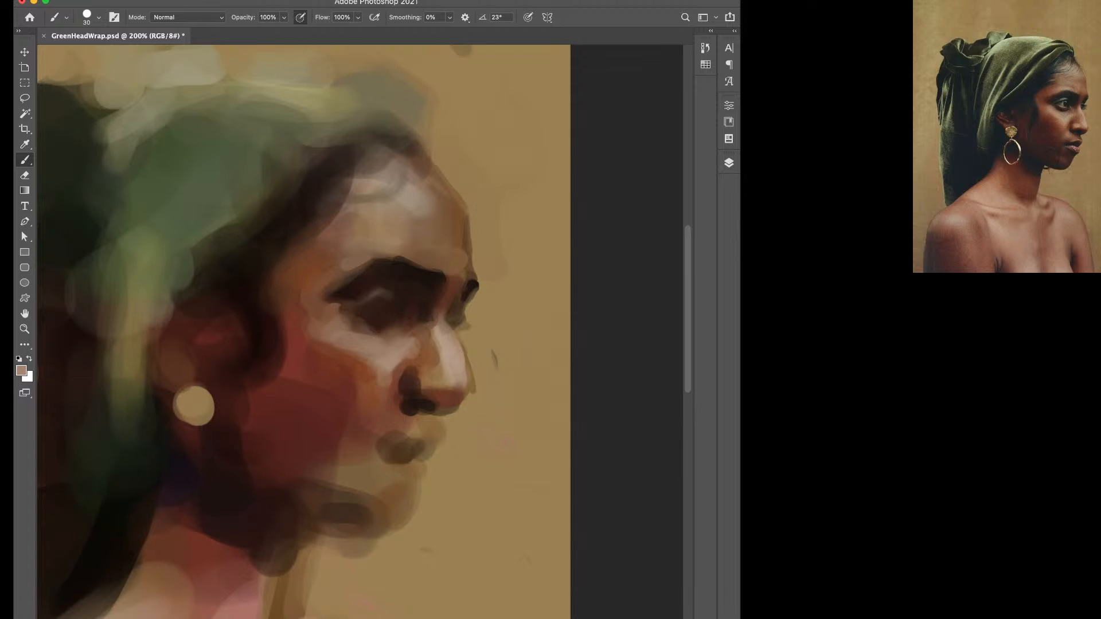
Lighten the dark shadow on the nostril wing with sampled skin brown.
left_click(423, 347, "alt")
left_click_drag(415, 370, 419, 384)
left_click(417, 379, "alt")
left_click(425, 369, "alt")
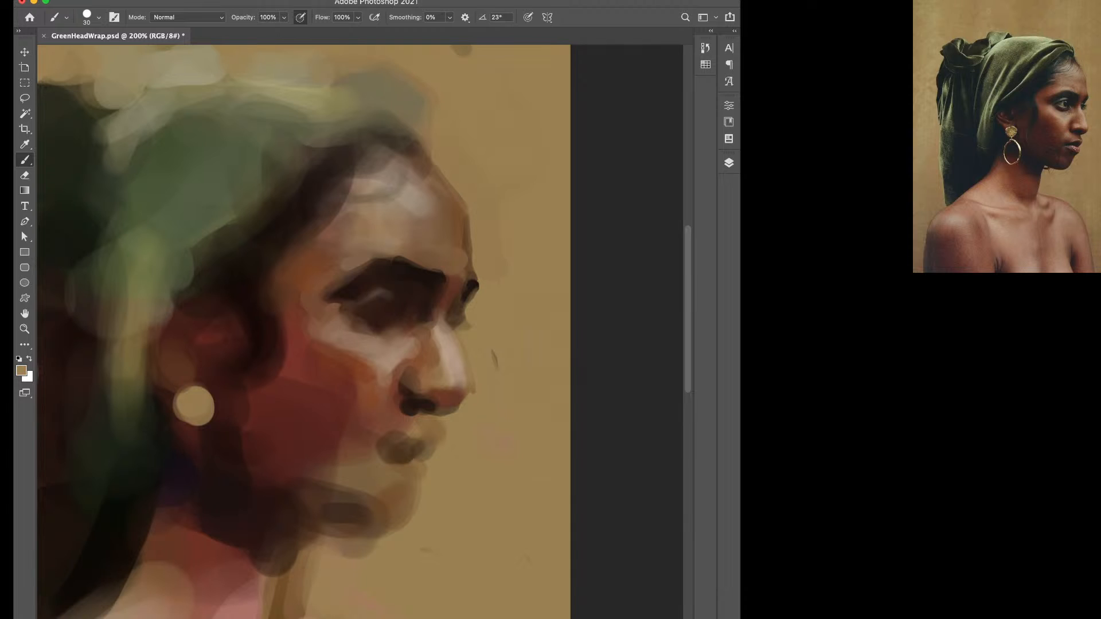
Refine the front edge of the nose and touch up its tip with sampled tones using a small brush.
left_click(425, 350, "alt")
key("bracketleft")
key("bracketleft")
key("bracketleft")
key("bracketleft")
key("bracketleft")
left_click_drag(460, 352, 464, 365)
left_click(449, 400, "alt")
left_click(458, 407)
Blend the nose tip and the side of the bridge with sampled skin tones at size 25.
left_click(448, 381, "alt")
key("bracketright")
key("bracketright")
left_click_drag(456, 390, 443, 394)
left_click(432, 354, "alt")
left_click_drag(444, 347, 448, 361)
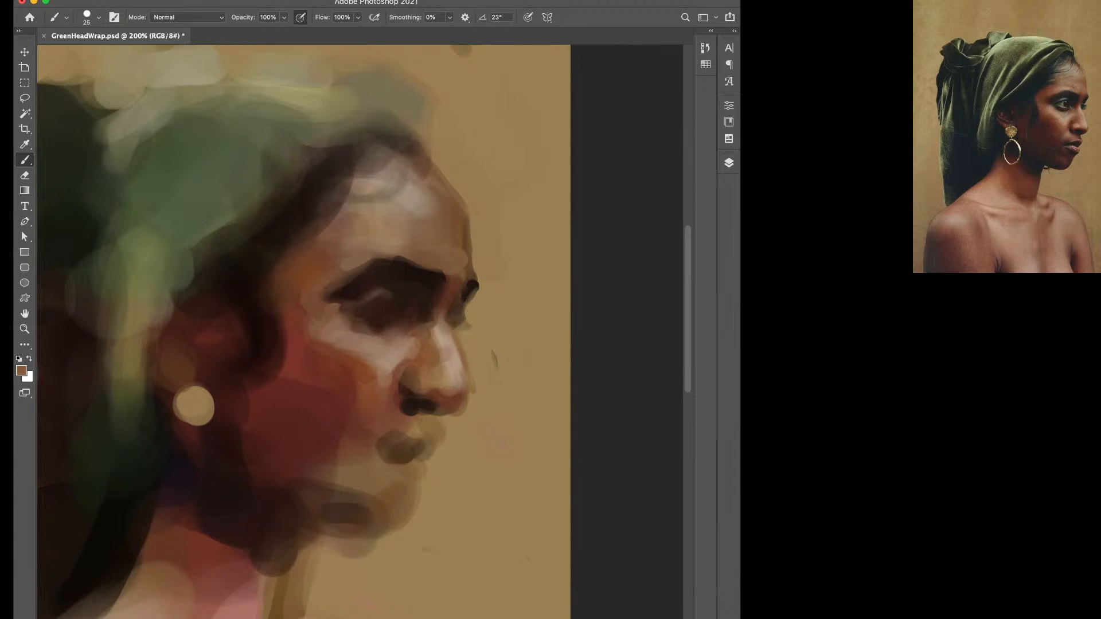
Lighten the inner corner of the near eye socket with sampled brown at size 30.
key("bracketright")
left_click(440, 363, "alt")
left_click_drag(422, 306, 411, 319)
left_click(421, 291, "alt")
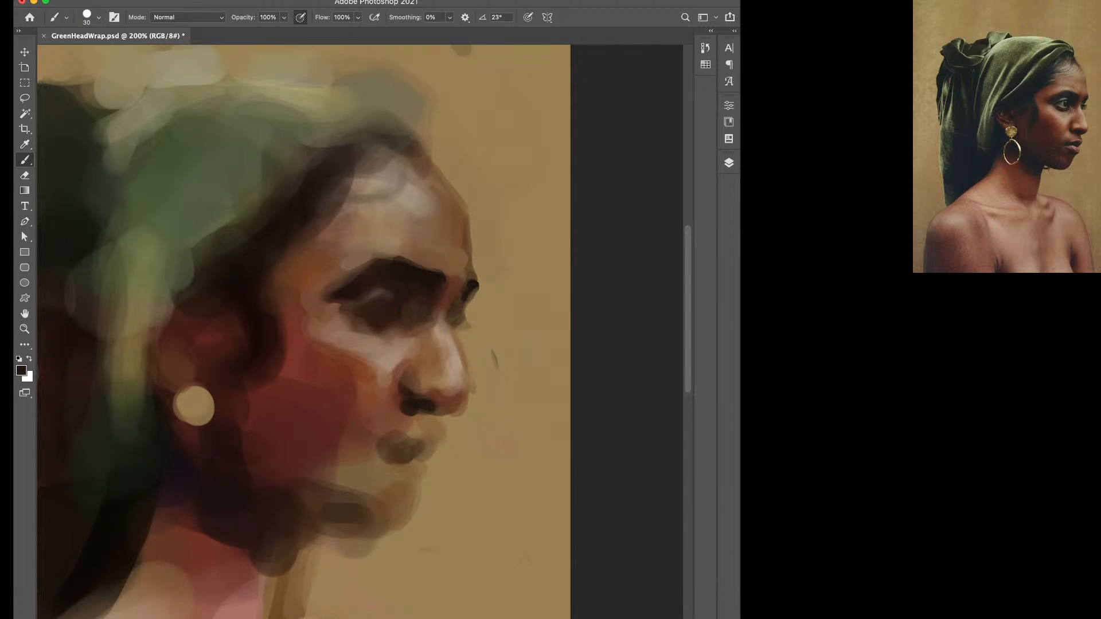
Paint a pinkish skin patch between the nostril and the upper lip with sampled cheek color at size 30.
key("bracketleft")
left_click(423, 344, "alt")
left_click(440, 340, "alt")
key("bracketright")
left_click(391, 374, "alt")
left_click_drag(404, 406, 386, 425)
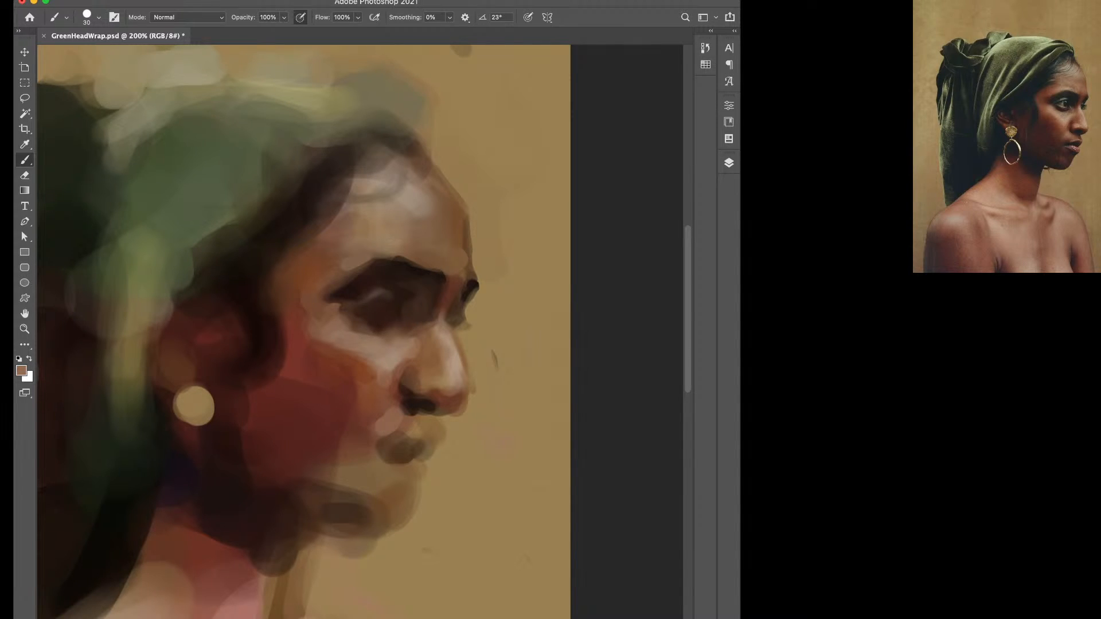
Soften the near brow's upper edge with a sampled brown.
key("d")
left_click(397, 496, "alt")
mouse_move(401, 261)
left_mouse_down()
mouse_move(411, 265)
mouse_move(363, 261)
left_mouse_up()
left_click(396, 246, "alt")
key("bracketleft")
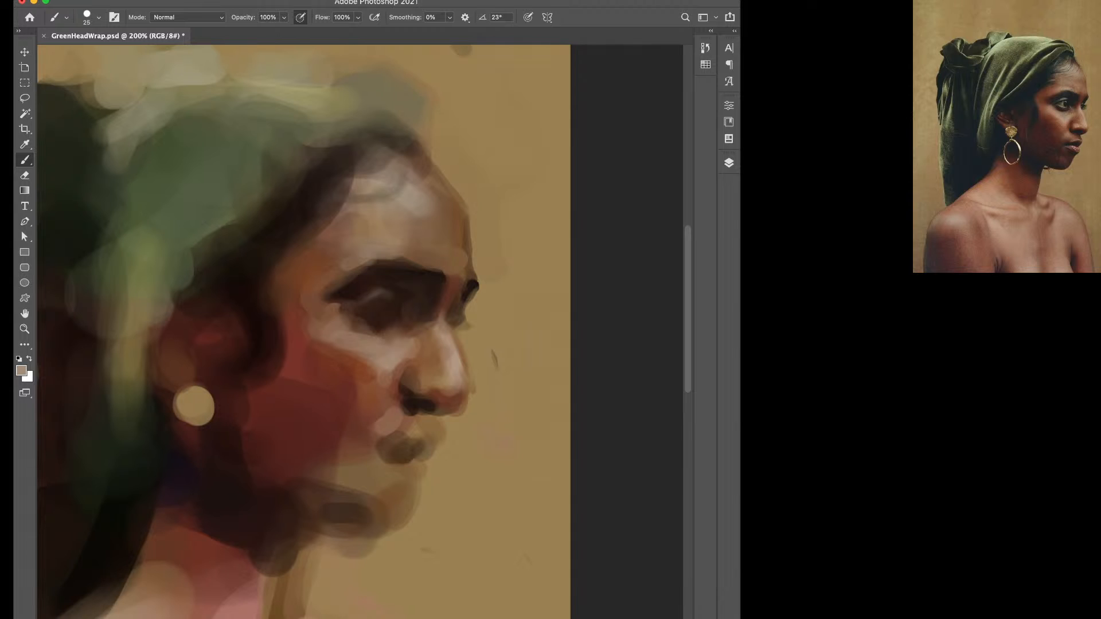
Warm the forehead above the near brow and toward its front with sampled reddish tones, enlarging the brush to size 40.
left_click(344, 358, "alt")
left_click(338, 396, "alt")
left_click(321, 367, "alt")
left_click(330, 396, "alt")
left_click_drag(362, 236, 398, 249)
key("bracketright")
key("bracketright")
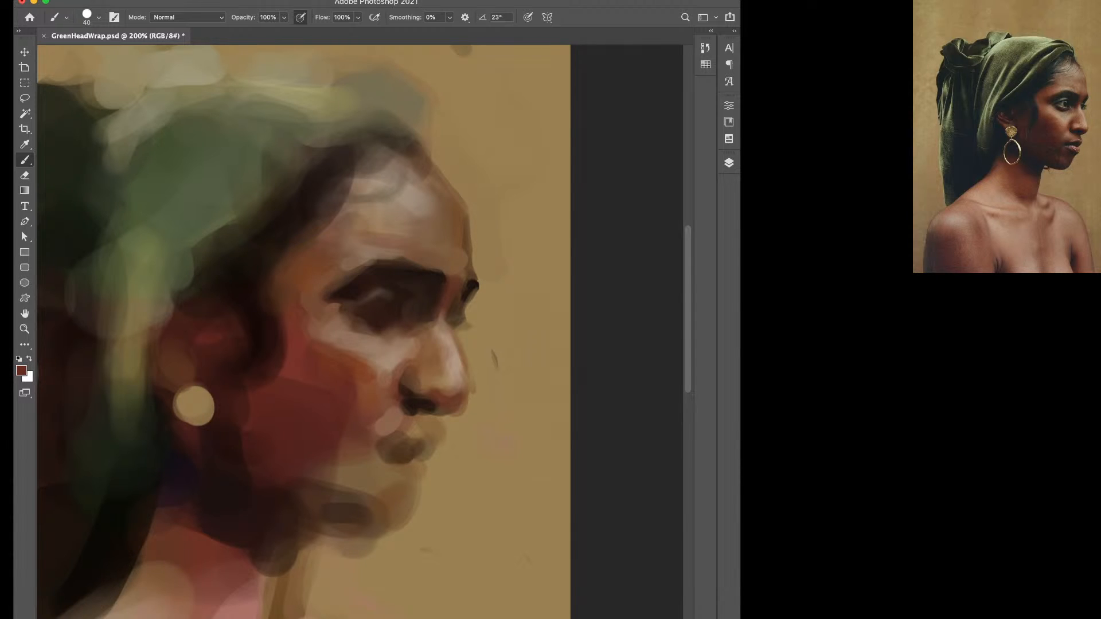
left_click_drag(433, 209, 403, 211)
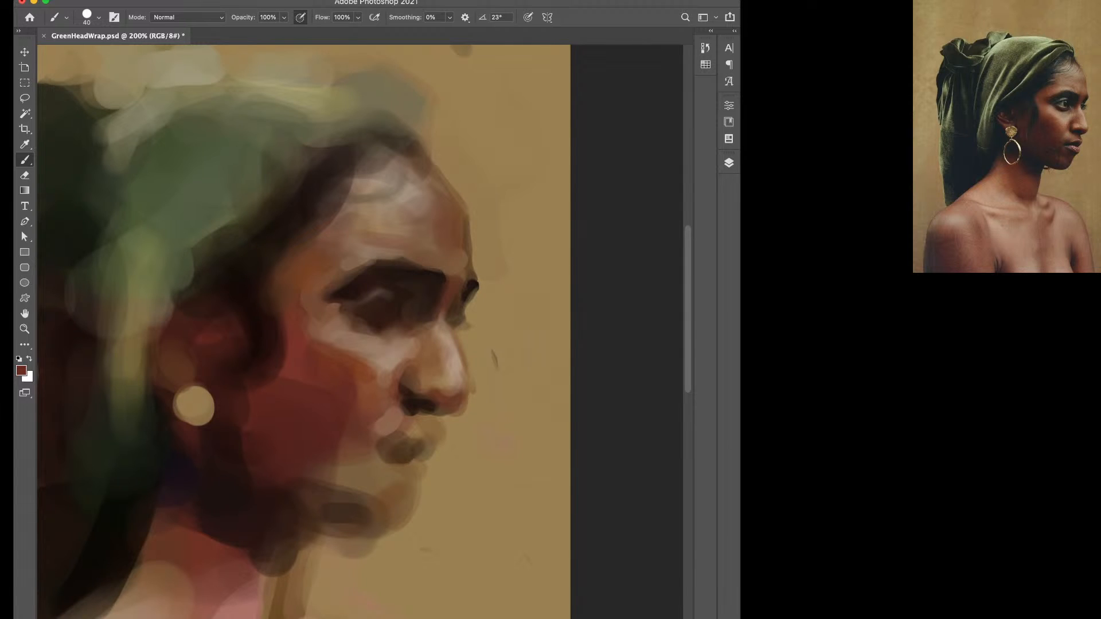
Even out the skin beneath the near eye and across the cheek highlight with sampled browns.
left_click(335, 327, "alt")
left_click_drag(347, 316, 356, 326)
left_click(383, 367, "alt")
left_click_drag(386, 364, 393, 357)
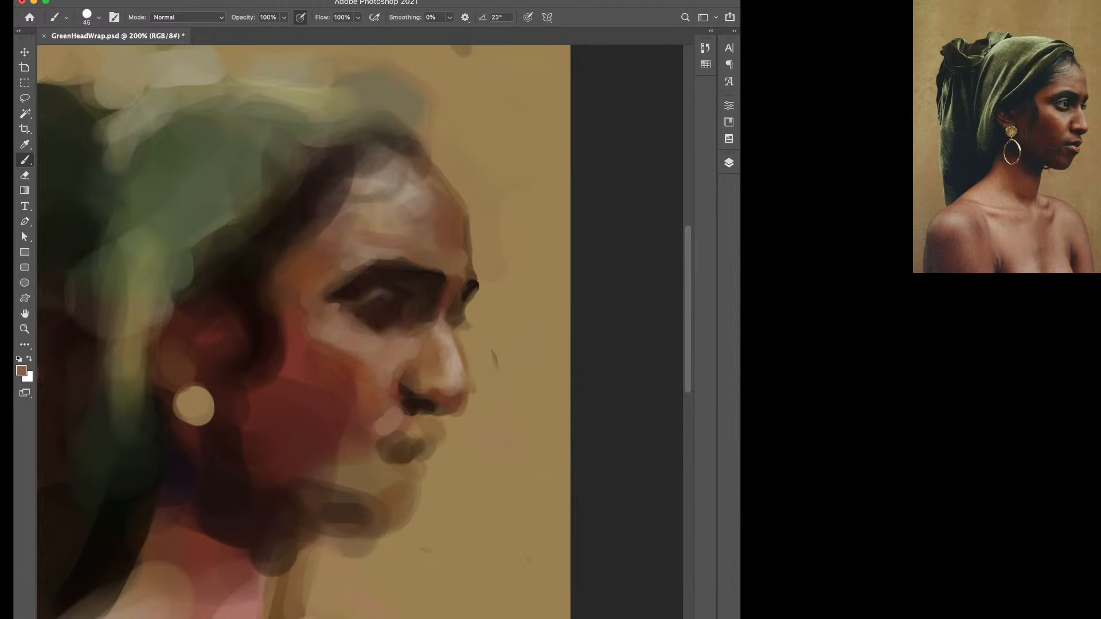
Lighten the upper cheek near the temple with a sampled pinkish skin tone at size 50.
left_click(354, 383, "alt")
left_click(364, 375, "alt")
left_click(434, 367, "alt")
left_click(447, 356, "alt")
left_click_drag(303, 317, 323, 343)
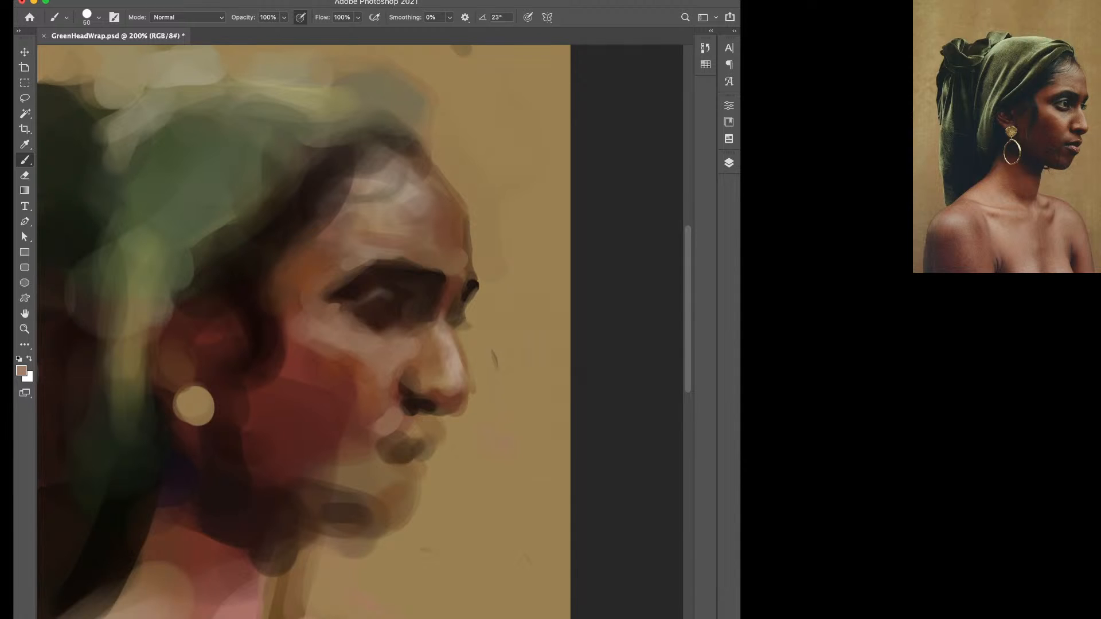
Deepen the shadow around the nostril and under the nose with sampled dark reddish brown using a smaller brush.
left_click(328, 378, "alt")
left_click(236, 395, "alt")
key("bracketleft")
mouse_move(404, 394)
left_mouse_down()
mouse_move(414, 410)
mouse_move(447, 416)
left_mouse_up()
left_click(465, 426, "alt")
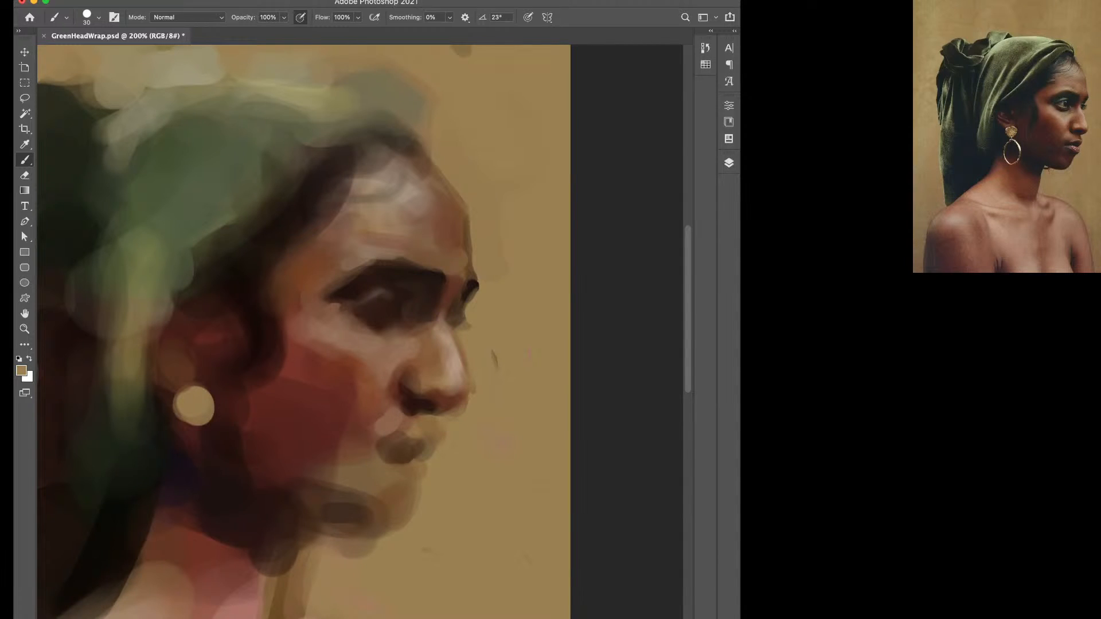
Refine the profile edge at the far eye and forehead with sampled background tan and brown skin tones.
left_click_drag(463, 328, 461, 307)
left_click(455, 288, "alt")
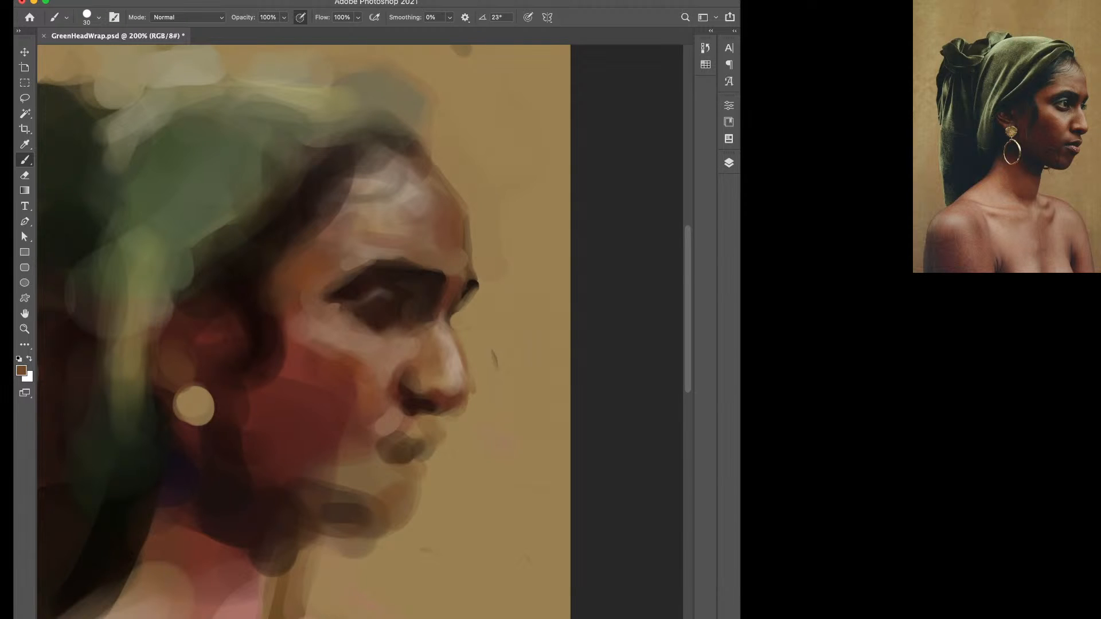
left_click_drag(433, 161, 447, 178)
left_click(449, 172, "alt")
left_click(450, 195, "alt")
left_click(416, 153, "alt")
Shape the far side of the nose bridge below the far eye with sampled browns, using a brush of up to size 25.
left_click(387, 298, "alt")
key("bracketleft")
key("bracketleft")
key("bracketleft")
left_click(457, 314, "alt")
key("bracketright")
left_click_drag(458, 314, 448, 328)
left_click(445, 339, "alt")
key("bracketright")
key("super+minus")
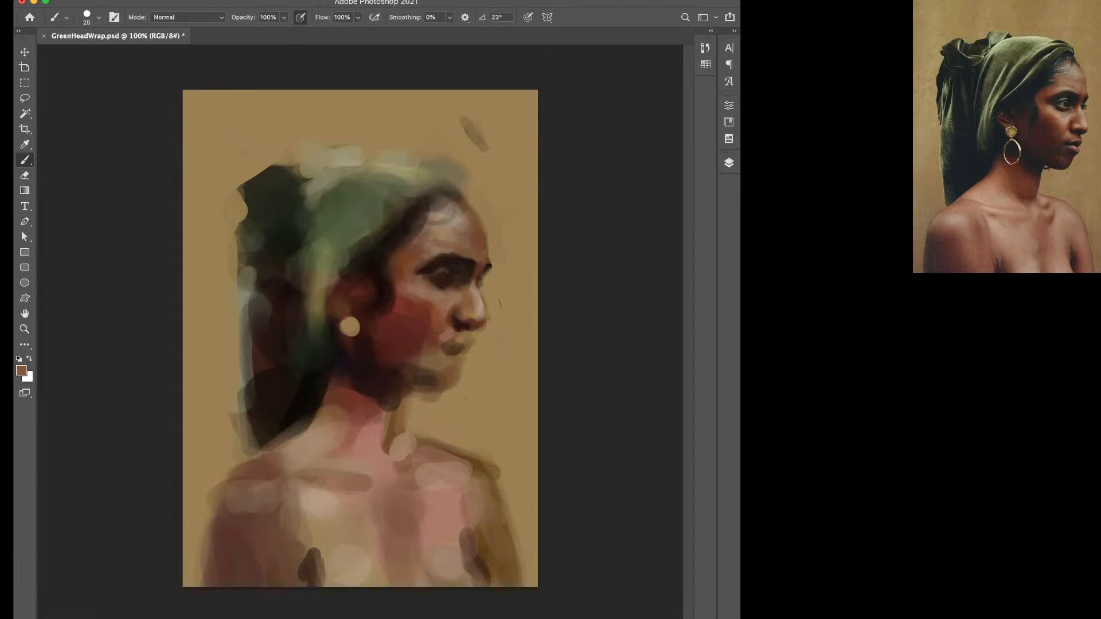
Soften the temple beside the near brow with sampled skin tones, then pick a dark brown at size 60.
left_click(453, 264, "alt")
left_click(444, 195, "alt")
left_click(419, 220, "alt")
key("bracketright")
left_click(411, 265, "alt")
left_click_drag(411, 267, 417, 274)
left_click(453, 261, "alt")
key("bracketright")
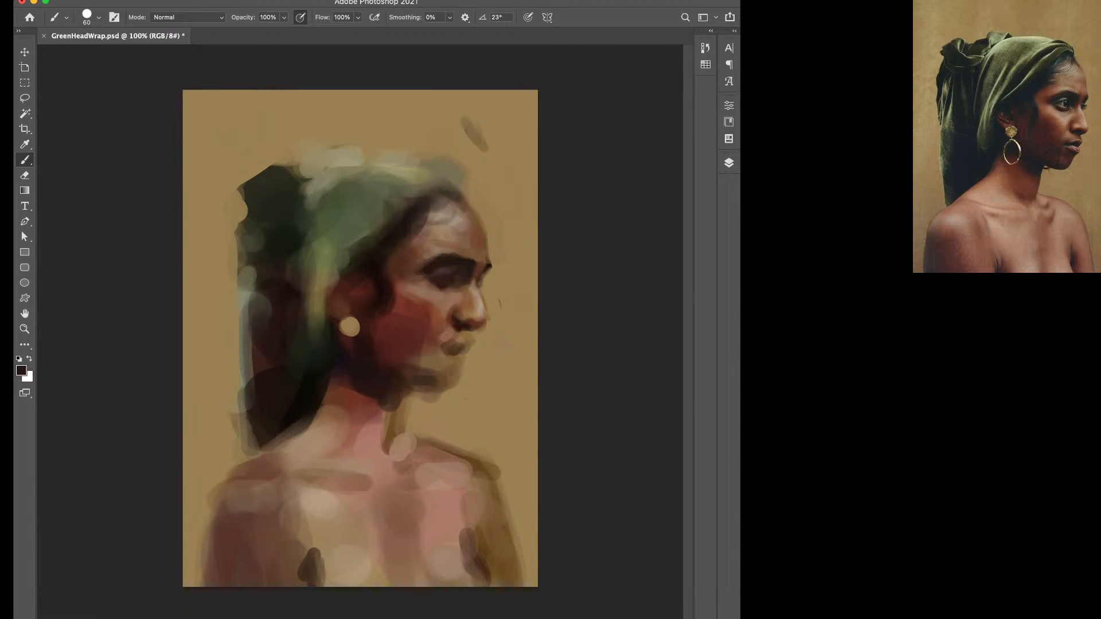
Blend the skin between the near brow and the temple with sampled browns, using a slightly smaller brush.
left_click(473, 304, "alt")
left_click(401, 353, "alt")
key("bracketleft")
left_click(444, 312, "alt")
left_click(425, 248, "alt")
left_click_drag(429, 260, 414, 270)
left_click(398, 267, "alt")
Darken the sideburn in front of the ear with a sampled dark brown, reducing the brush to size 30.
left_click(385, 265, "alt")
key("bracketleft")
key("bracketleft")
left_click_drag(389, 280, 390, 291)
key("d")
key("bracketleft")
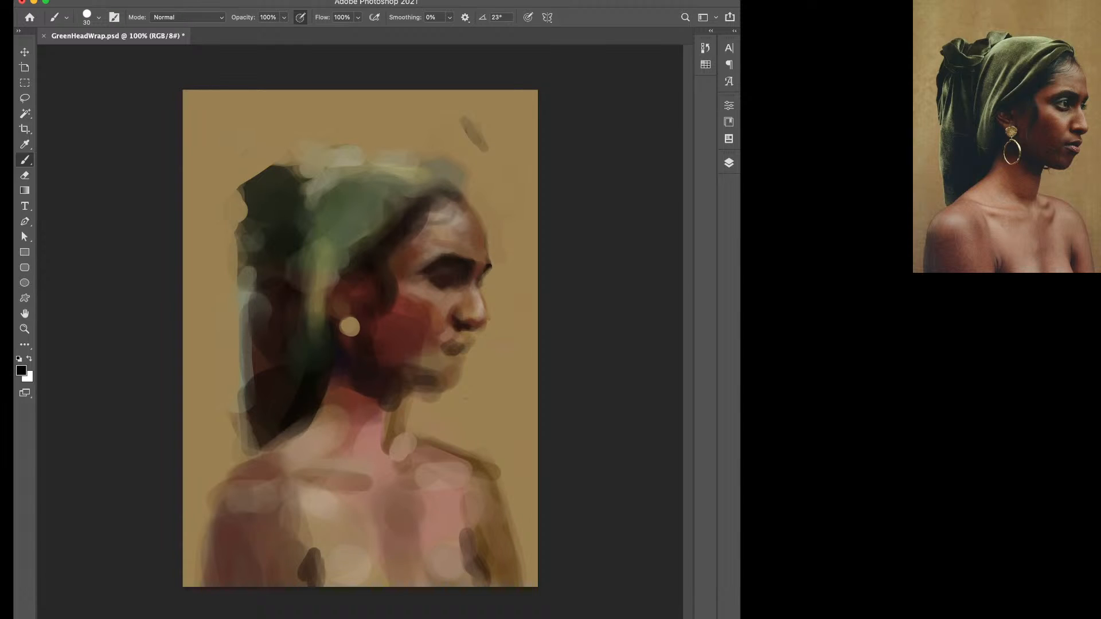
Deepen the hairline at the temple above the ear with near-black at brush size 45.
key("bracketright")
key("bracketright")
key("d")
key("bracketleft")
key("bracketleft")
key("bracketleft")
key("bracketright")
key("bracketright")
key("bracketright")
key("bracketright")
key("bracketright")
left_click(378, 269, "alt")
left_click_drag(388, 256, 383, 269)
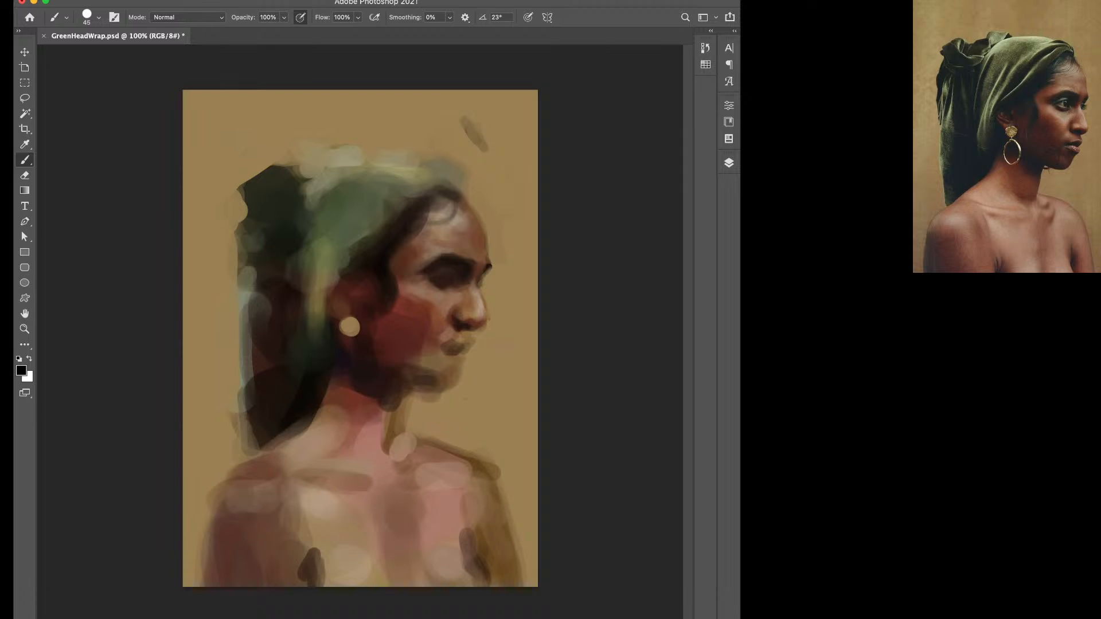
Darken the upper lip with black using a smaller brush, then sample the cheek's reddish brown at size 40.
key("bracketleft")
key("bracketleft")
mouse_move(468, 338)
left_mouse_down()
mouse_move(465, 350)
mouse_move(439, 351)
mouse_move(453, 335)
left_mouse_up()
key("bracketright")
key("bracketright")
left_click(414, 328, "alt")
key("bracketright")
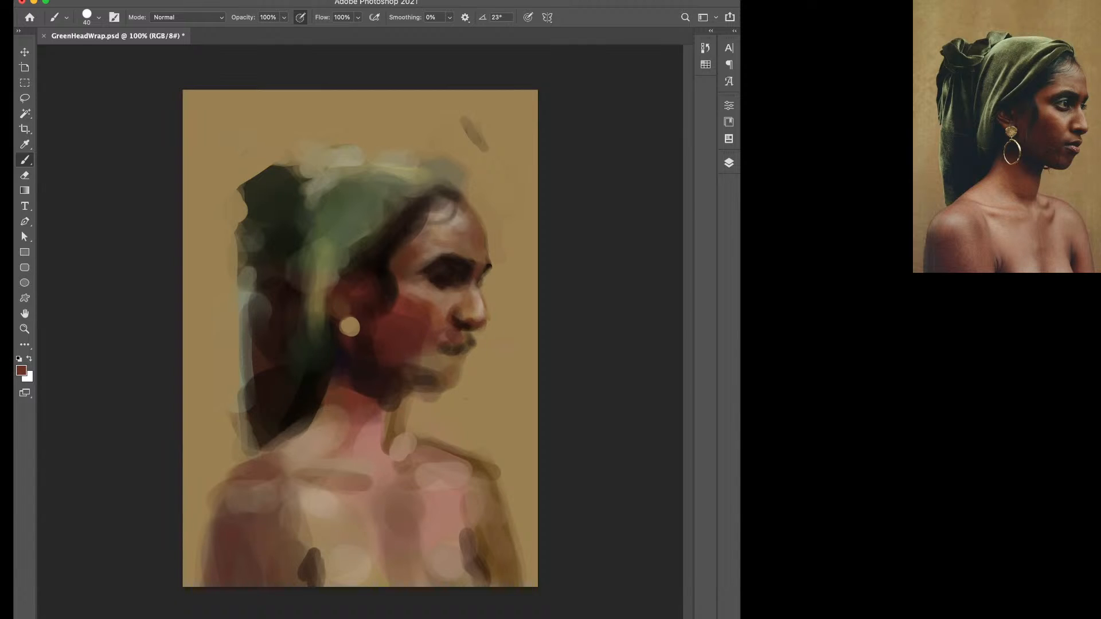
Blend the area around the nostril and lower nose with sampled reddish skin tones.
left_click(396, 367, "alt")
left_click(440, 306, "alt")
key("bracketright")
left_click(500, 338, "alt")
key("bracketleft")
key("bracketleft")
left_click(451, 328, "alt")
left_click_drag(460, 325, 467, 329)
key("bracketright")
key("super+minus")
key("super+minus")
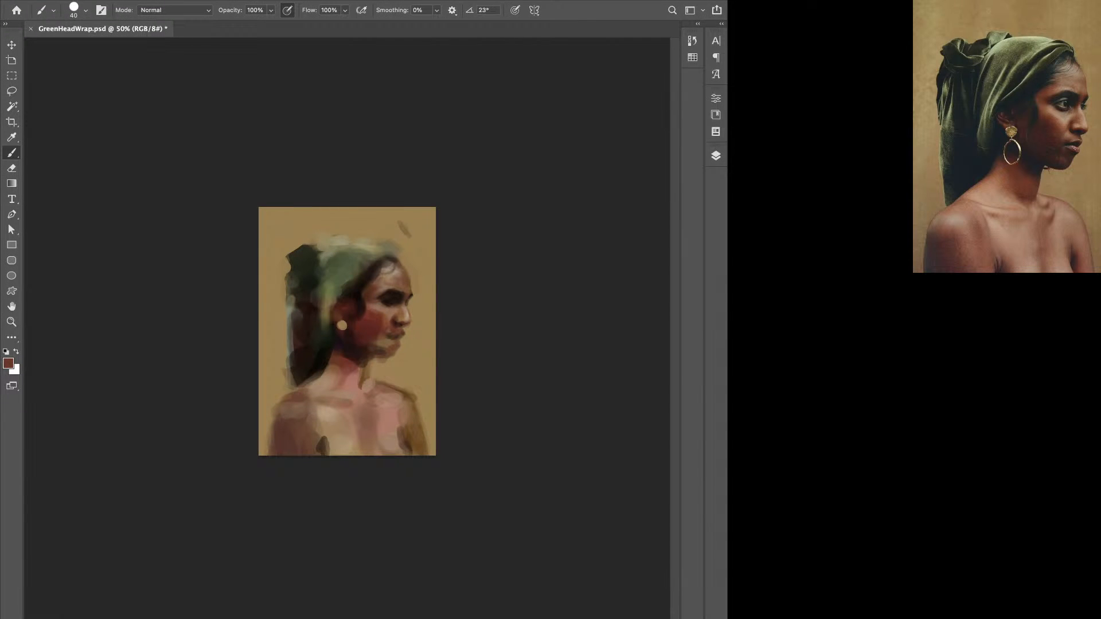
Cover the stray dark mark in the background above the head with sampled background tan.
key("v")
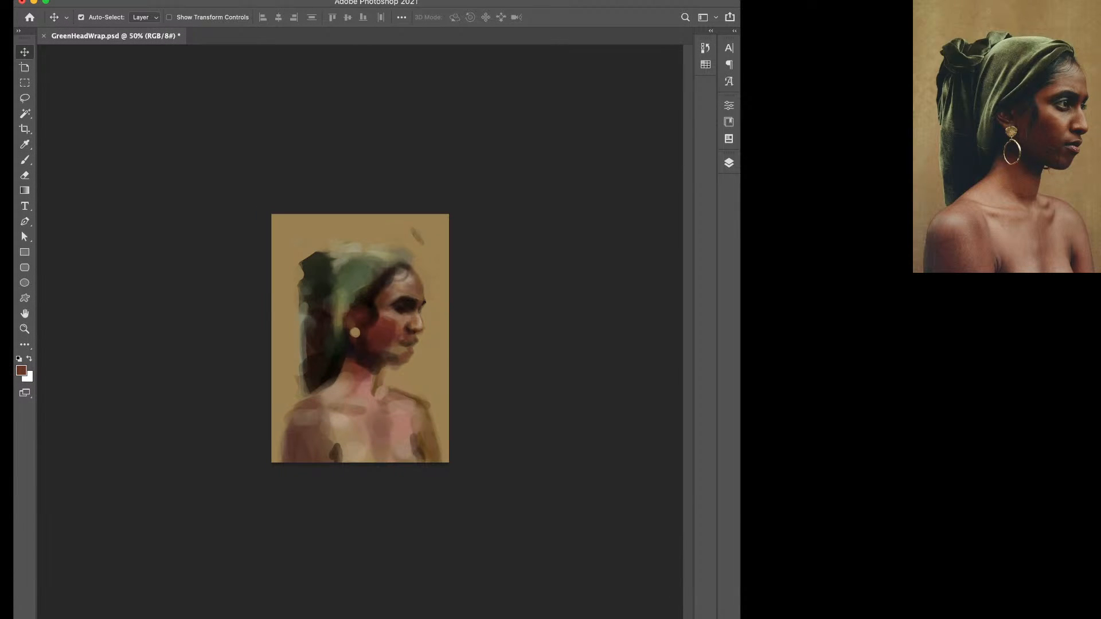
key("super+plus")
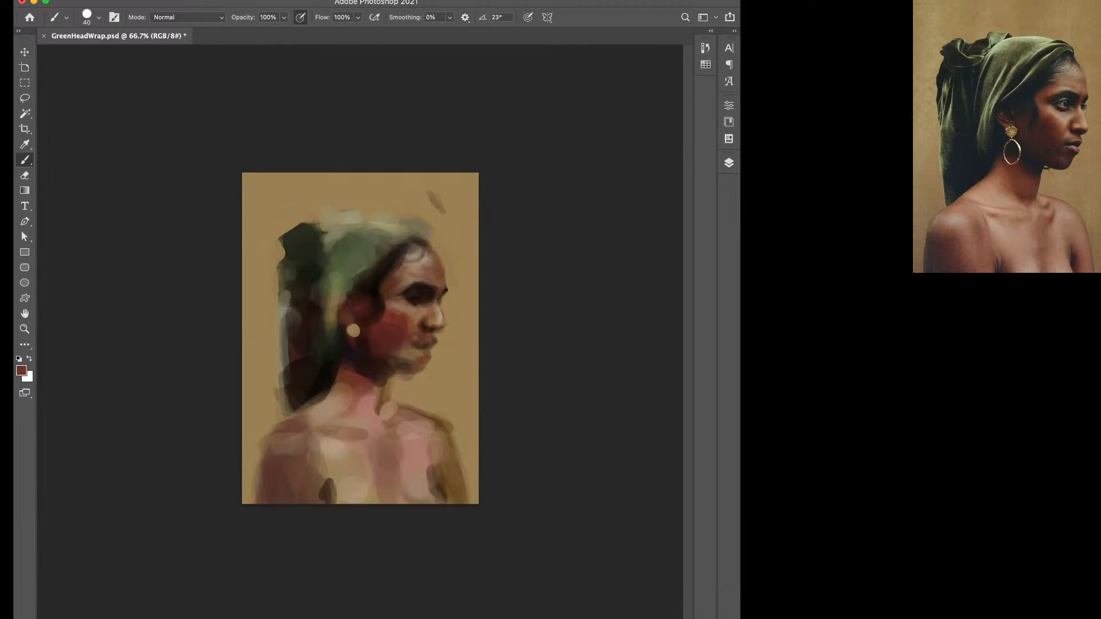
left_click(452, 367, "alt")
key("]")
left_click_drag(431, 194, 441, 211)
Deepen the shadow around the nostril and the side of the nose with default black.
left_click(282, 430, "alt")
left_click(312, 390, "alt")
left_click(289, 444, "alt")
key("d")
left_click_drag(429, 322, 440, 325)
Darken the side of the face in front of the ear with sampled dark tones at size 60.
left_click(431, 315, "alt")
left_click(422, 328, "alt")
left_click(378, 303, "alt")
left_click_drag(388, 303, 389, 316)
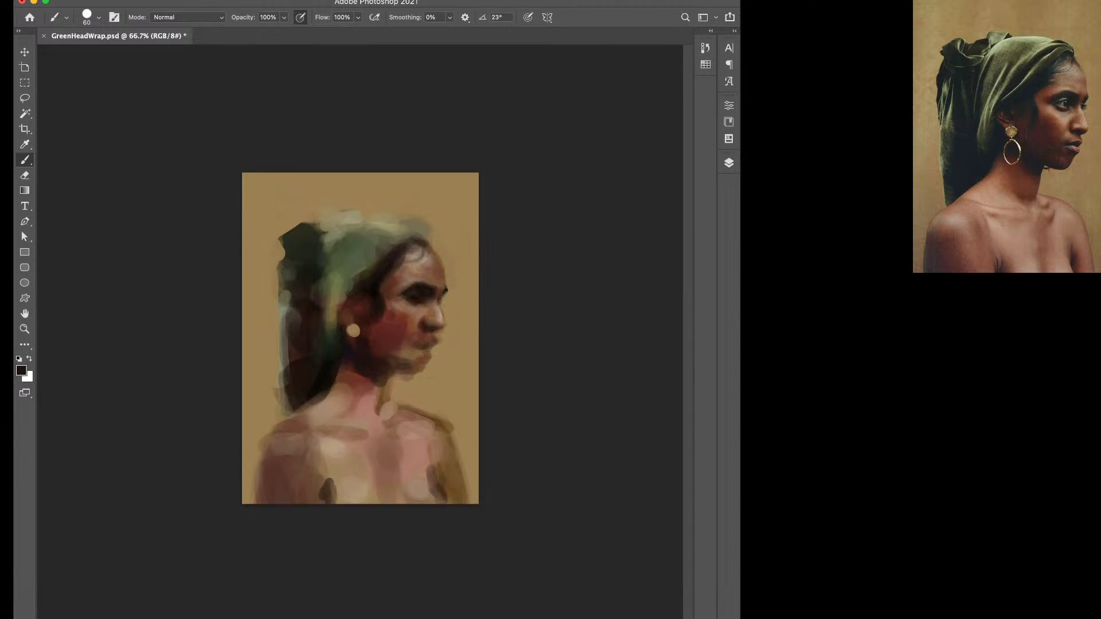
Darken the cheek, jaw and chin with broad black strokes at brush size 125.
left_click(422, 269, "alt")
left_click(418, 337, "alt")
left_click(436, 316, "alt")
key("d")
key("bracketright")
key("bracketright")
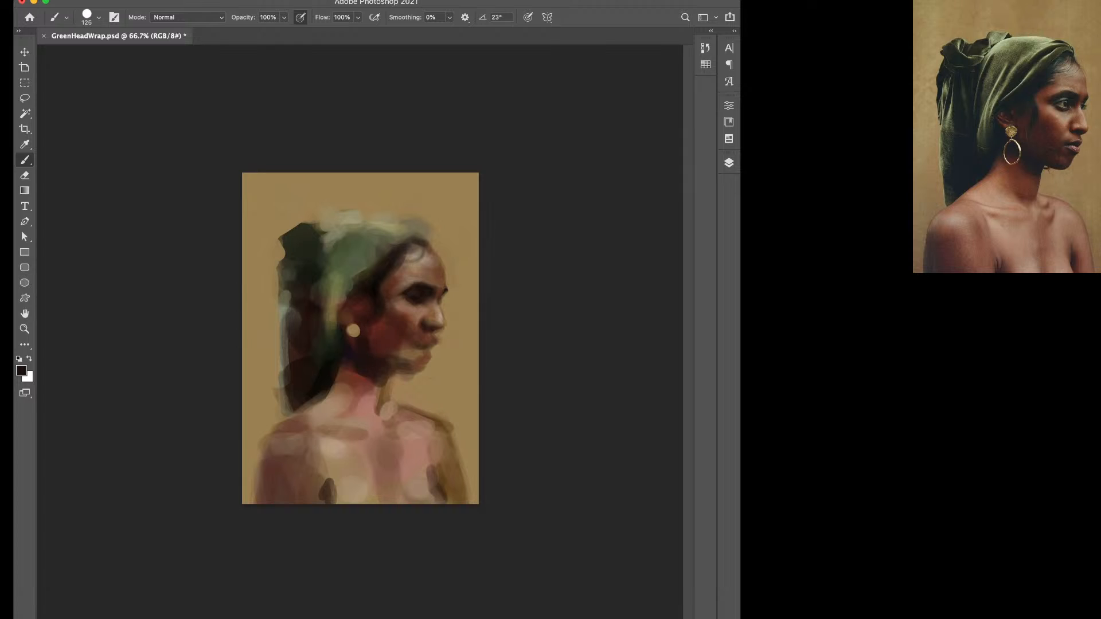
left_click_drag(408, 357, 409, 350)
key("bracketleft")
key("bracketleft")
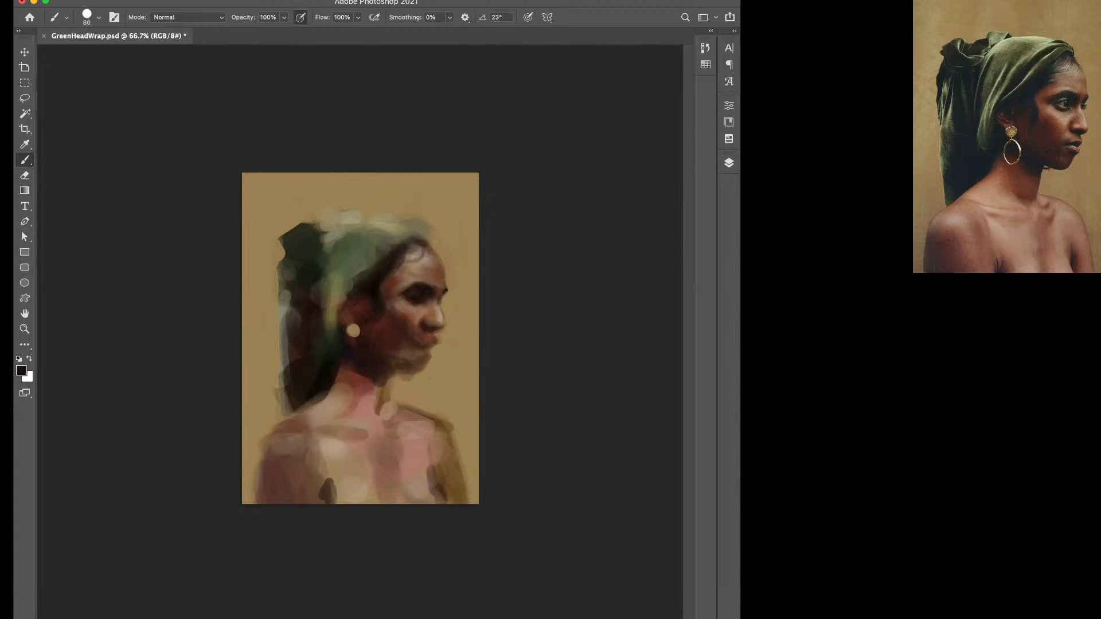
Tone down the round earring with a dark stroke and sample the nearby cheek and earring colours.
left_click_drag(355, 332, 353, 327)
left_click(374, 335, "alt")
left_click(389, 334, "alt")
left_click(353, 331, "alt")
Lighten the skin above the upper lip with a sampled pinkish brown at size 30.
key("bracketleft")
key("super+plus")
key("bracketleft")
key("bracketleft")
key("bracketleft")
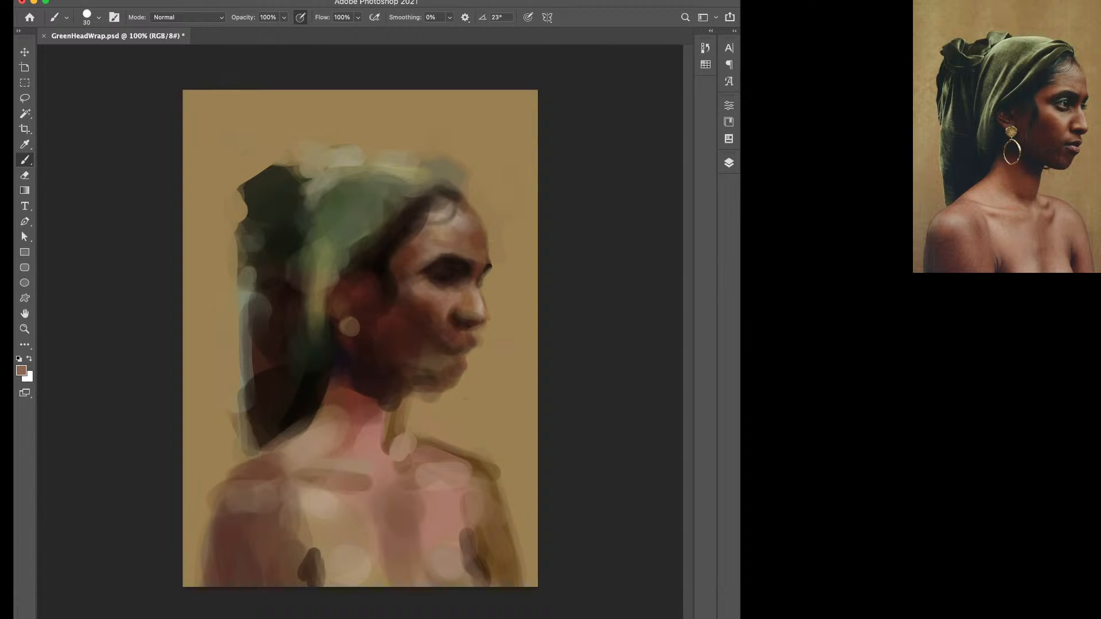
left_click_drag(443, 329, 452, 338)
Define the lips and the underside of the chin with black at size 30.
key("d")
mouse_move(466, 344)
left_mouse_down()
mouse_move(475, 355)
mouse_move(467, 348)
mouse_move(458, 371)
mouse_move(422, 397)
left_mouse_up()
key("bracketleft")
key("bracketright")
left_click_drag(442, 383, 412, 392)
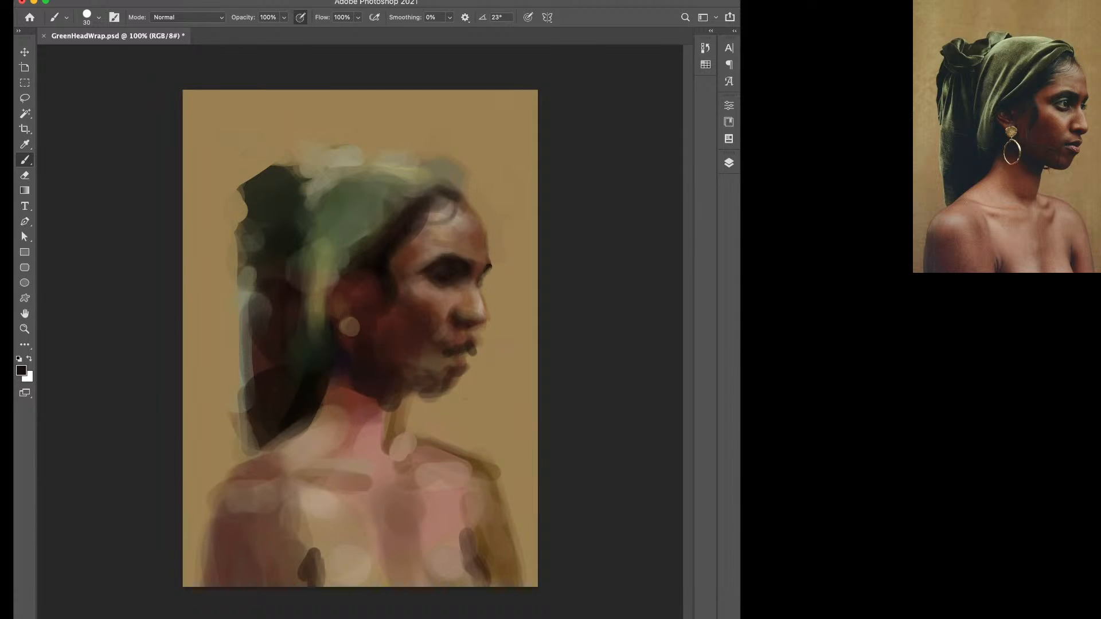
Touch up the front edge of the lips with a sampled tone.
left_click(480, 378, "alt")
left_click(471, 349)
left_click(462, 348, "alt")
key("bracketleft")
Darken the hairline from the forehead down to the temple at size 50, then sample the temple's reddish brown.
key("bracketright")
key("bracketright")
key("bracketright")
mouse_move(418, 241)
left_mouse_down()
mouse_move(424, 233)
mouse_move(394, 272)
left_mouse_up()
left_click(392, 259, "alt")
left_click(408, 264, "alt")
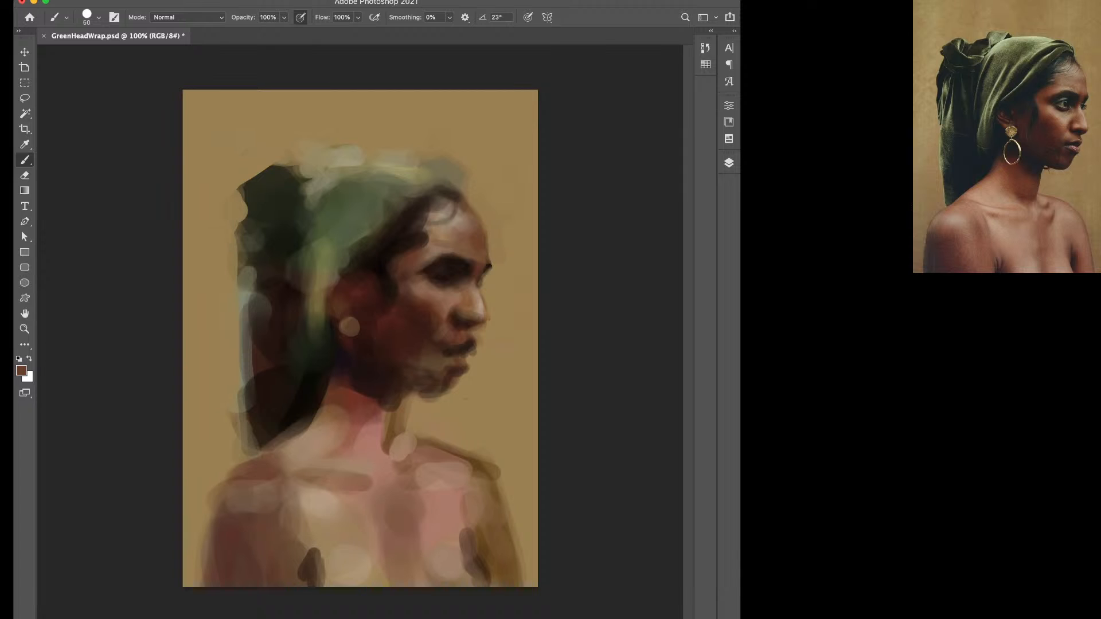
Extend the curved sideburn down in front of the ear with black at size 50.
mouse_move(390, 298)
left_mouse_down()
mouse_move(369, 327)
mouse_move(385, 318)
mouse_move(385, 326)
left_mouse_up()
left_click(391, 285, "alt")
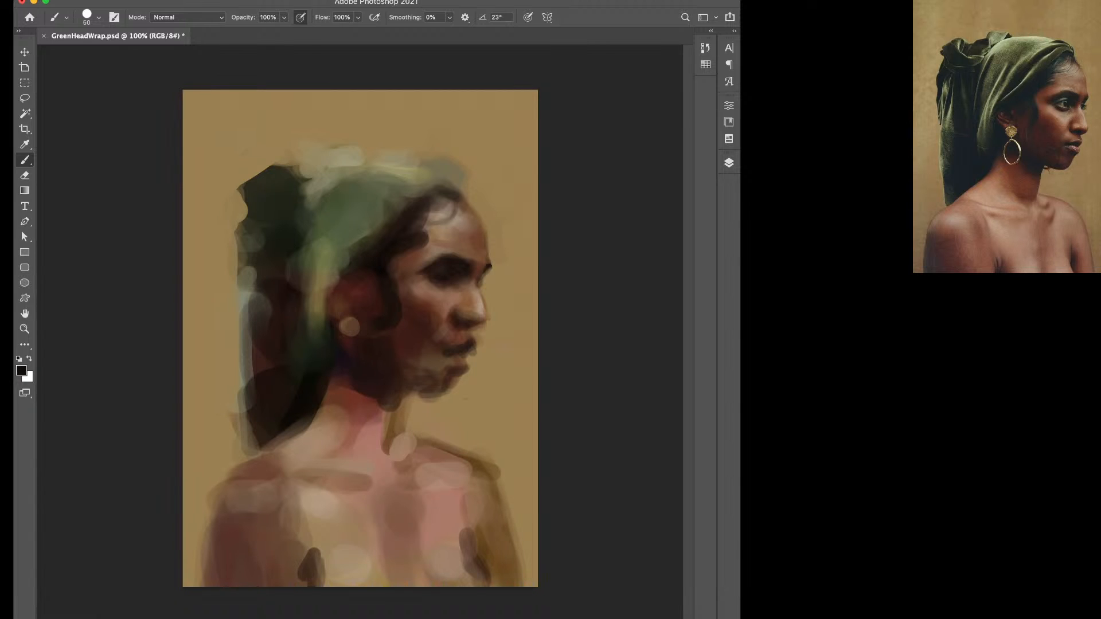
left_click(380, 343, "alt")
Blend the temple skin beside the hairline with the sampled brown using a larger brush.
key("bracketleft")
key("bracketleft")
key("bracketright")
key("bracketright")
key("bracketright")
key("bracketright")
left_click_drag(410, 256, 400, 263)
Deepen the shading on the nostril wing with a sampled brown, reducing the brush to size 25.
key("bracketleft")
left_click(475, 315, "alt")
key("bracketleft")
left_click_drag(467, 311, 462, 316)
left_click(459, 348, "alt")
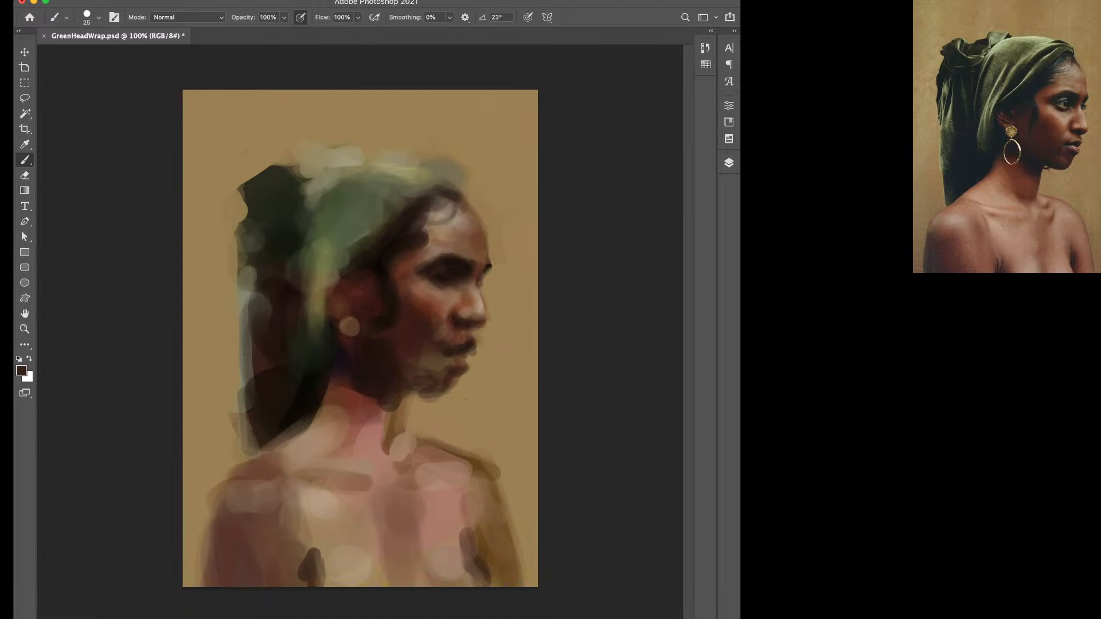
Lighten the skin between the nostril and the mouth corner with a sampled nose tone at size 30.
key("bracketright")
left_click(470, 303, "alt")
left_click_drag(453, 331, 443, 338)
left_click_drag(524, 333, 518, 381)
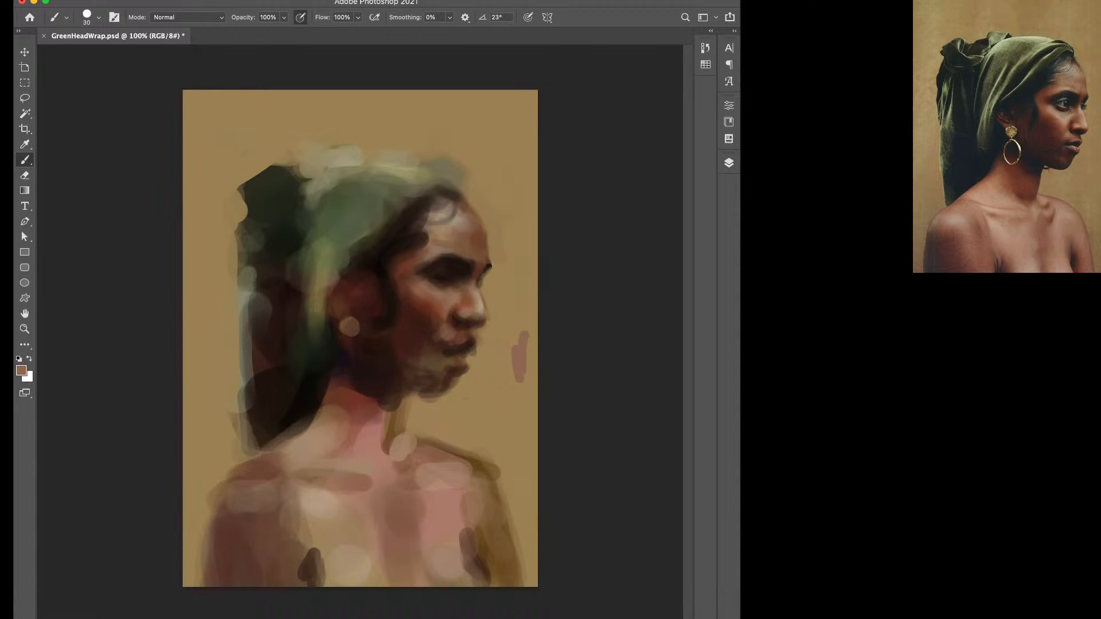
left_click(503, 367, "alt")
key("bracketright")
key("bracketright")
key("bracketright")
key("bracketright")
key("bracketright")
left_click_drag(520, 385, 526, 337)
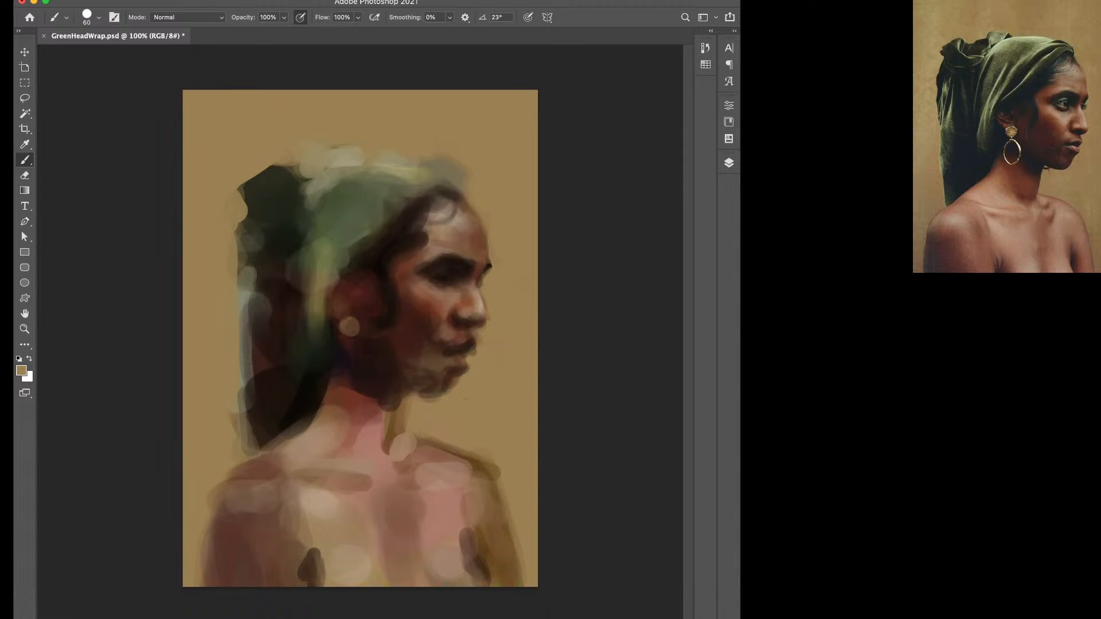
Add pale green-grey highlight strokes to the headwrap's back edge, knot and crown with a smaller brush.
key("bracketleft")
left_click_drag(251, 284, 257, 287)
key("bracketleft")
key("bracketleft")
mouse_move(285, 173)
left_mouse_down()
mouse_move(281, 188)
mouse_move(296, 201)
left_mouse_up()
mouse_move(336, 168)
left_mouse_down()
mouse_move(414, 174)
mouse_move(361, 172)
left_mouse_up()
Blend the crown's upper edge with sampled headwrap and background tones, and save the document.
left_click(351, 162, "alt")
key("bracketright")
key("bracketright")
left_click(348, 156, "alt")
left_click(408, 177, "alt")
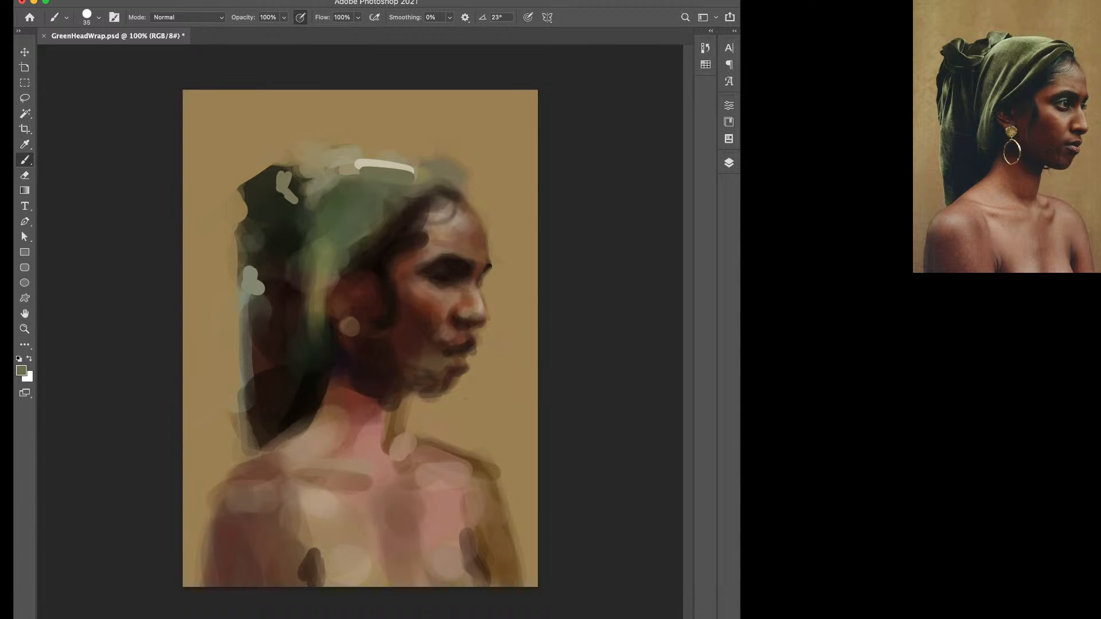
key("super+s")
left_click(396, 140, "alt")
left_click_drag(396, 139, 422, 143)
Darken the hair above the ear and the shadow behind the earring with black at size 50.
left_click(336, 417, "alt")
key("d")
key("bracketleft")
key("bracketleft")
key("bracketright")
key("bracketright")
key("d")
left_click_drag(379, 270, 356, 267)
mouse_move(324, 313)
left_mouse_down()
mouse_move(345, 327)
mouse_move(317, 310)
mouse_move(312, 327)
left_mouse_up()
Deepen the shadow under the jaw with a sampled dark tone at size 50.
left_click(306, 314, "alt")
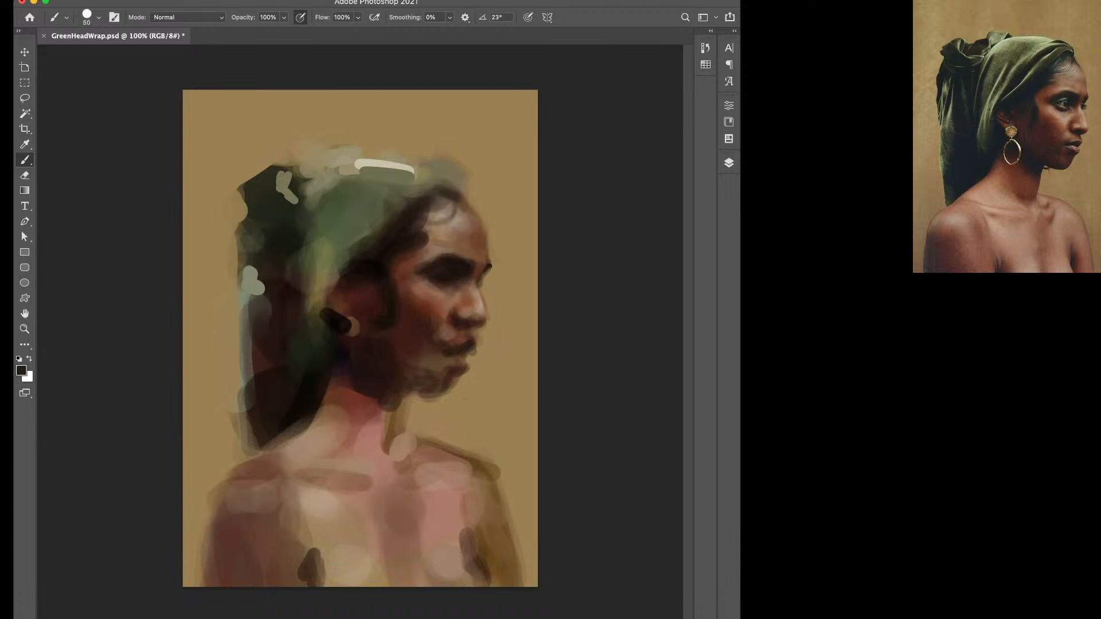
left_click(325, 342, "alt")
left_click_drag(406, 381, 390, 405)
left_click(383, 362, "alt")
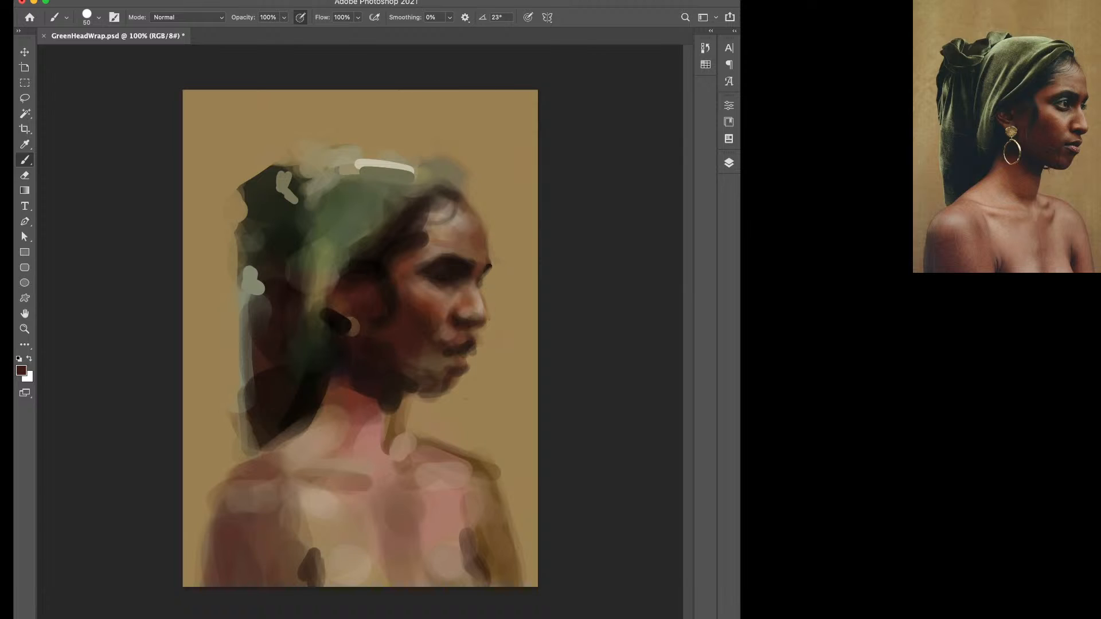
Rework the cheek with sampled skin tones and add a pale pink highlight below the eye at size 30.
key("d")
left_click(414, 309, "alt")
left_click(453, 234, "alt")
left_click(408, 343, "alt")
key("]")
left_click(428, 299, "alt")
left_click(411, 335, "alt")
left_click(431, 298, "alt")
left_click(404, 445, "alt")
key("bracketleft")
left_click_drag(439, 305, 437, 301)
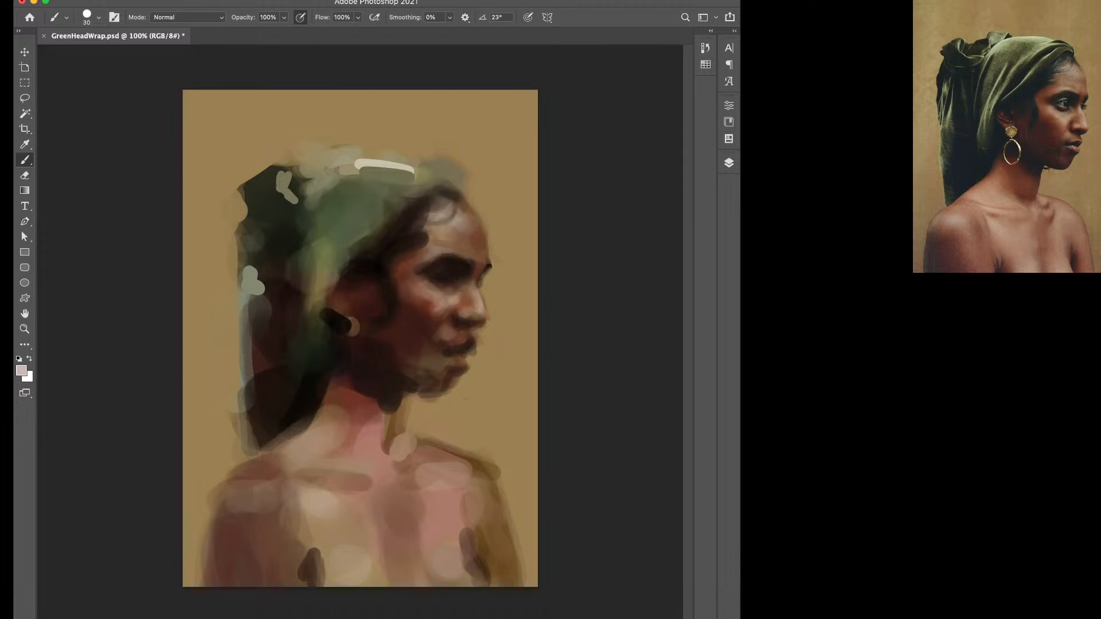
Brighten the forehead near the hairline with small pale pink strokes, adjusting the brush to size 25.
key("bracketleft")
key("bracketleft")
key("bracketleft")
key("bracketright")
left_click_drag(446, 212, 455, 225)
key("bracketright")
key("bracketright")
key("bracketleft")
key("bracketleft")
key("bracketleft")
key("bracketleft")
key("bracketright")
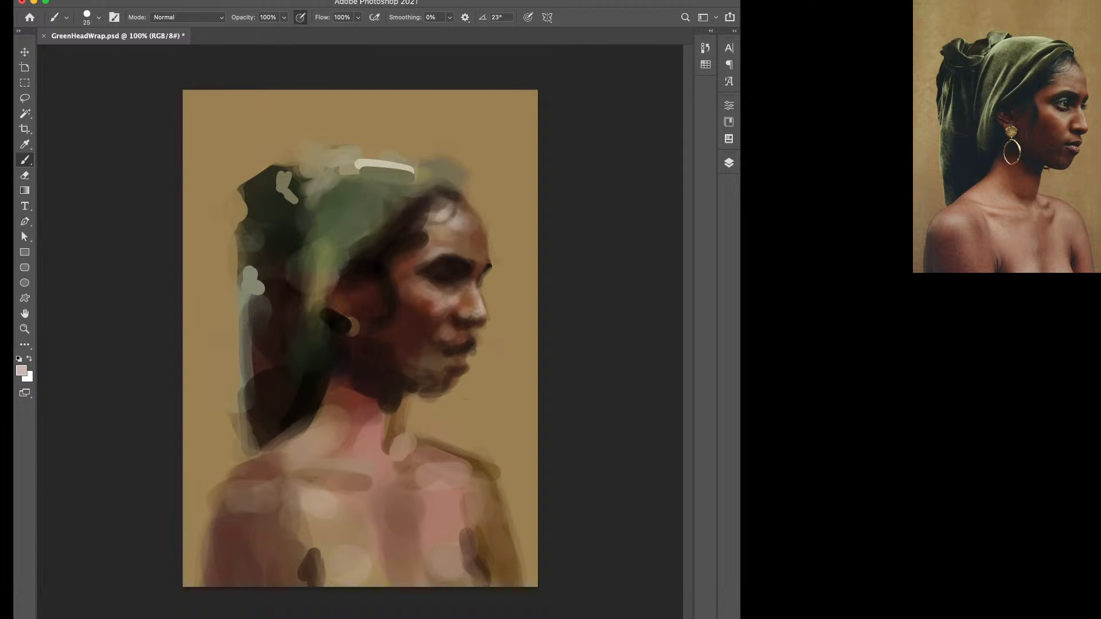
Blend the cheek and the skin around the mouth with sampled skin tones using a larger brush.
key("bracketright")
key("bracketright")
key("bracketright")
key("bracketright")
left_click(431, 360, "alt")
left_click(445, 300, "alt")
left_click(423, 322, "alt")
left_click(417, 337, "alt")
Repaint the round earring on the earlobe with its sampled tan tone.
left_click(376, 360, "alt")
key("[")
left_click(355, 327, "alt")
left_click_drag(351, 325, 348, 327)
Reshape the headwrap fold around the ear and darken the area behind the neck at size 70.
left_click(344, 345, "alt")
key("]")
mouse_move(344, 273)
left_mouse_down()
mouse_move(320, 279)
mouse_move(325, 302)
left_mouse_up()
left_click_drag(318, 343, 304, 357)
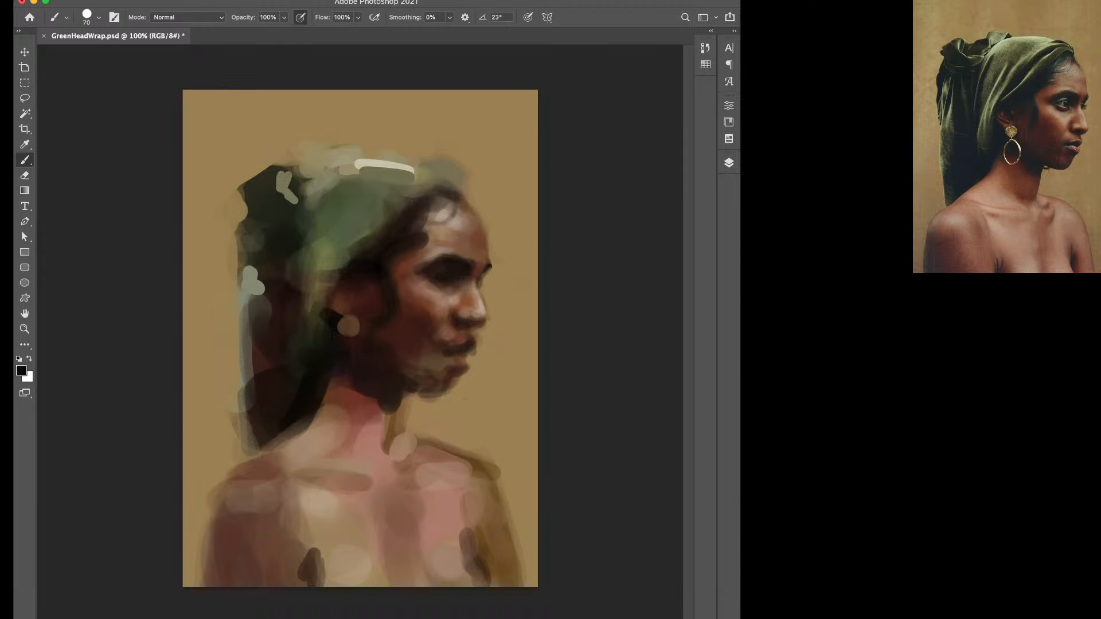
Darken the hanging drape and the knot of the headwrap with broad black strokes at sizes 90 and 70.
mouse_move(279, 401)
left_mouse_down()
mouse_move(284, 358)
mouse_move(282, 433)
left_mouse_up()
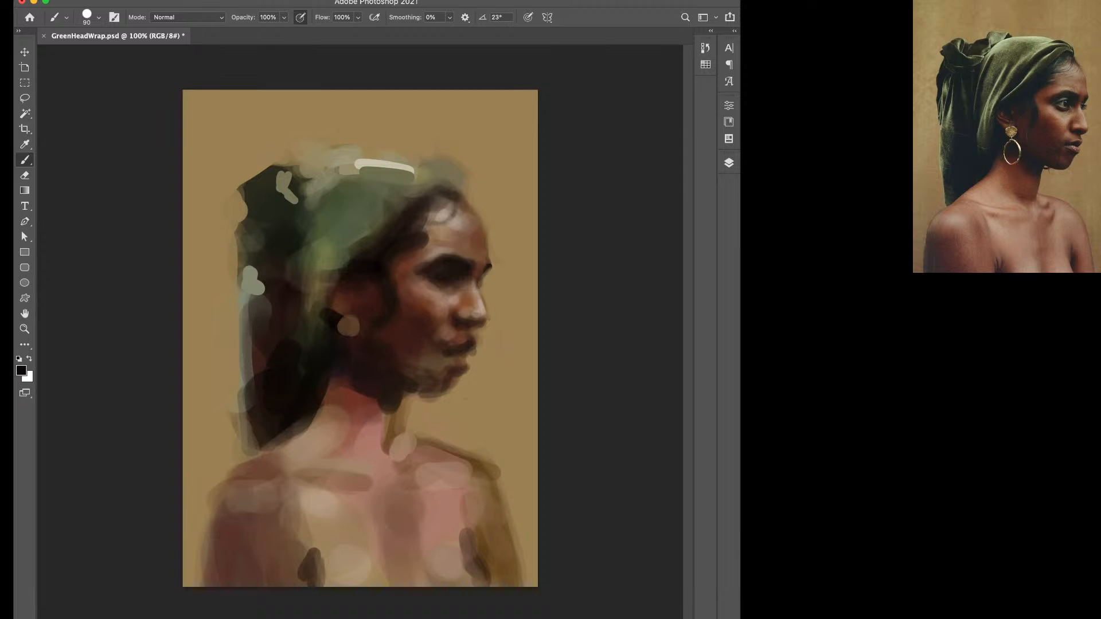
mouse_move(280, 338)
left_mouse_down()
mouse_move(293, 222)
mouse_move(297, 242)
left_mouse_up()
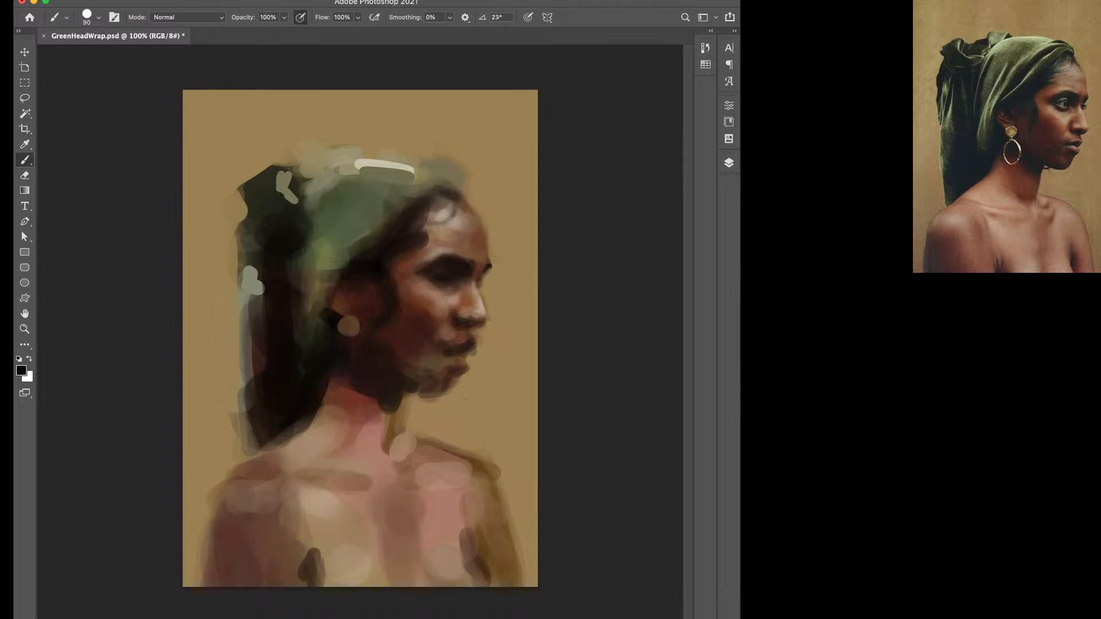
mouse_move(269, 175)
left_mouse_down()
mouse_move(249, 198)
mouse_move(252, 219)
left_mouse_up()
mouse_move(276, 206)
left_mouse_down()
mouse_move(286, 222)
mouse_move(230, 272)
left_mouse_up()
left_click_drag(253, 420, 246, 451)
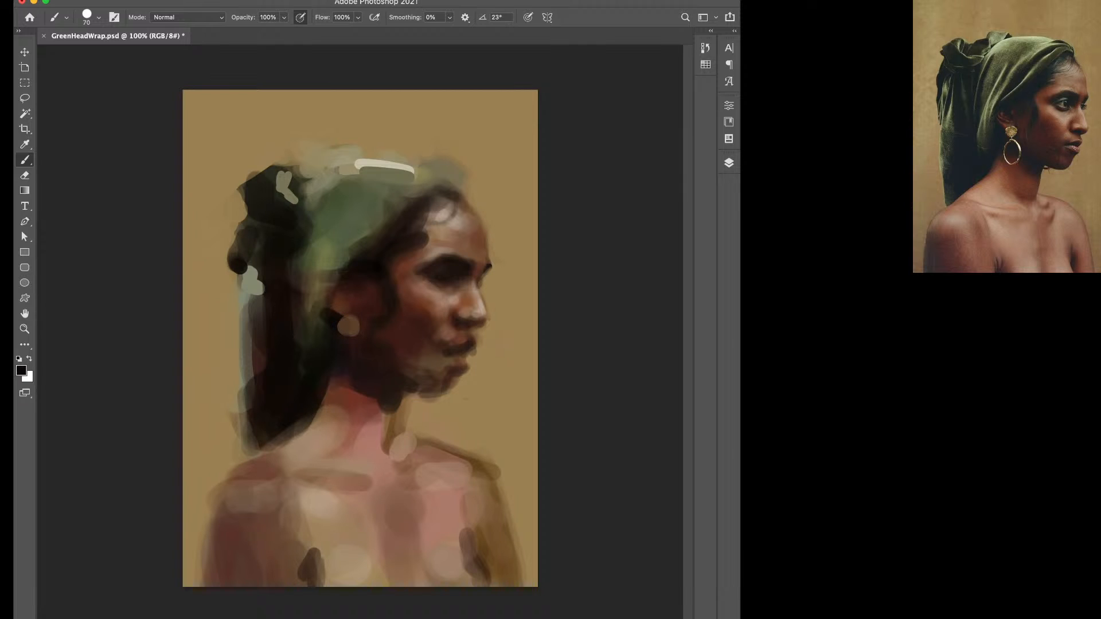
Paint muted green along the drape's outer edge and tone down its pale highlight at size 70.
left_click(254, 425, "alt")
mouse_move(248, 354)
left_mouse_down()
mouse_move(240, 378)
mouse_move(247, 328)
mouse_move(242, 387)
left_mouse_up()
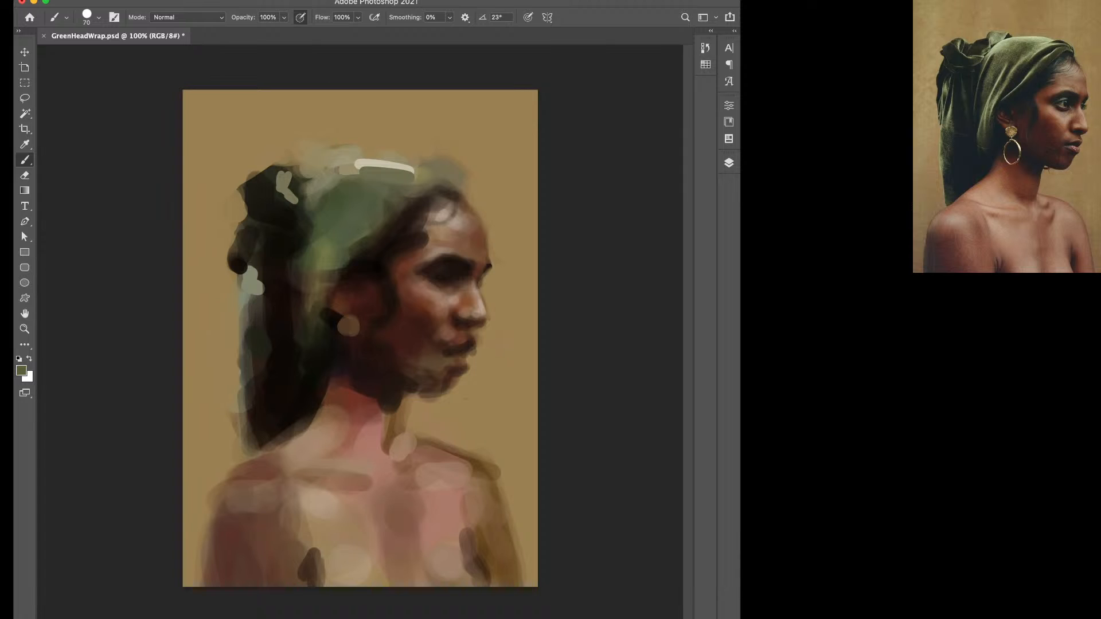
left_click_drag(261, 343, 248, 372)
mouse_move(256, 309)
left_mouse_down()
mouse_move(258, 335)
mouse_move(246, 316)
mouse_move(268, 313)
left_mouse_up()
left_click(278, 303, "alt")
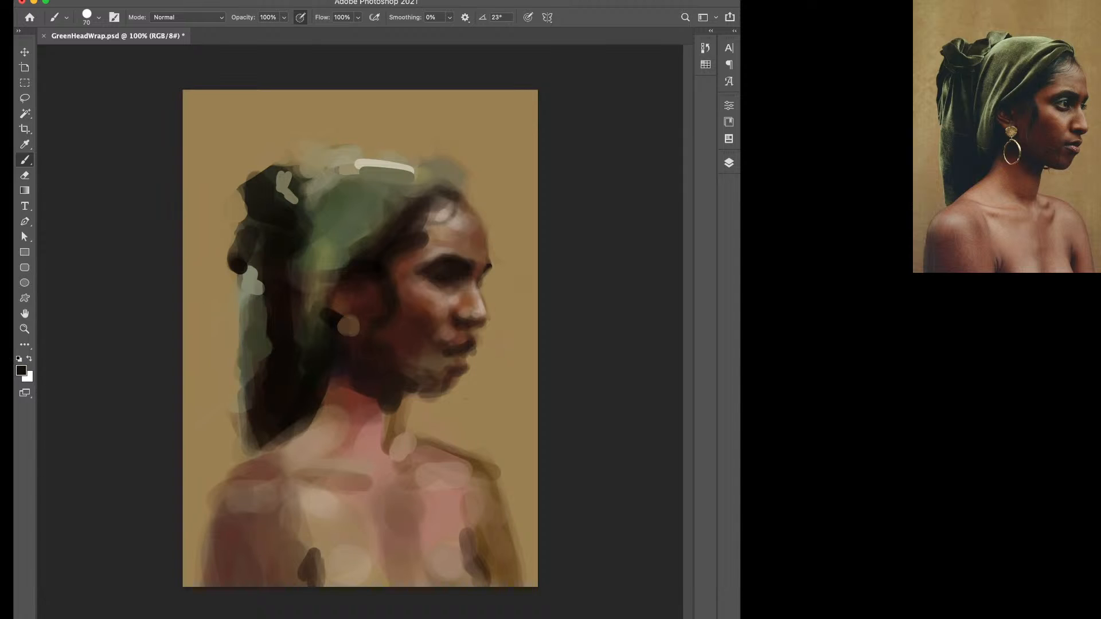
mouse_move(252, 272)
left_mouse_down()
mouse_move(250, 313)
mouse_move(257, 296)
left_mouse_up()
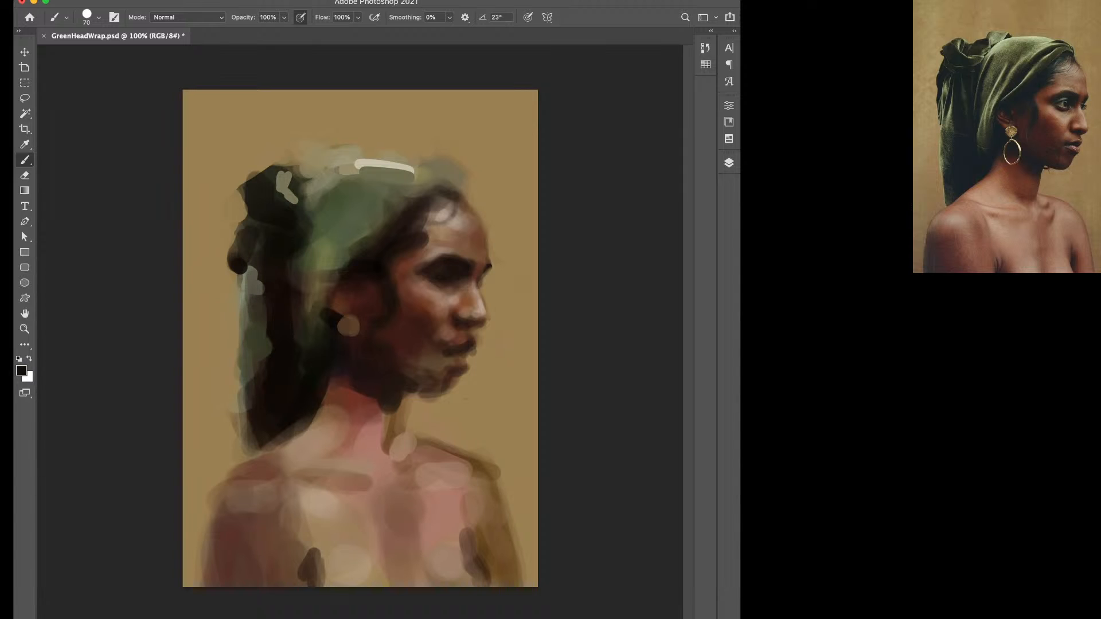
Define the headwrap's edge along the hairline with sampled green and thin the white highlight on the crown.
left_click(325, 253, "alt")
left_click(284, 185, "alt")
left_click_drag(356, 238, 398, 207)
key("bracketleft")
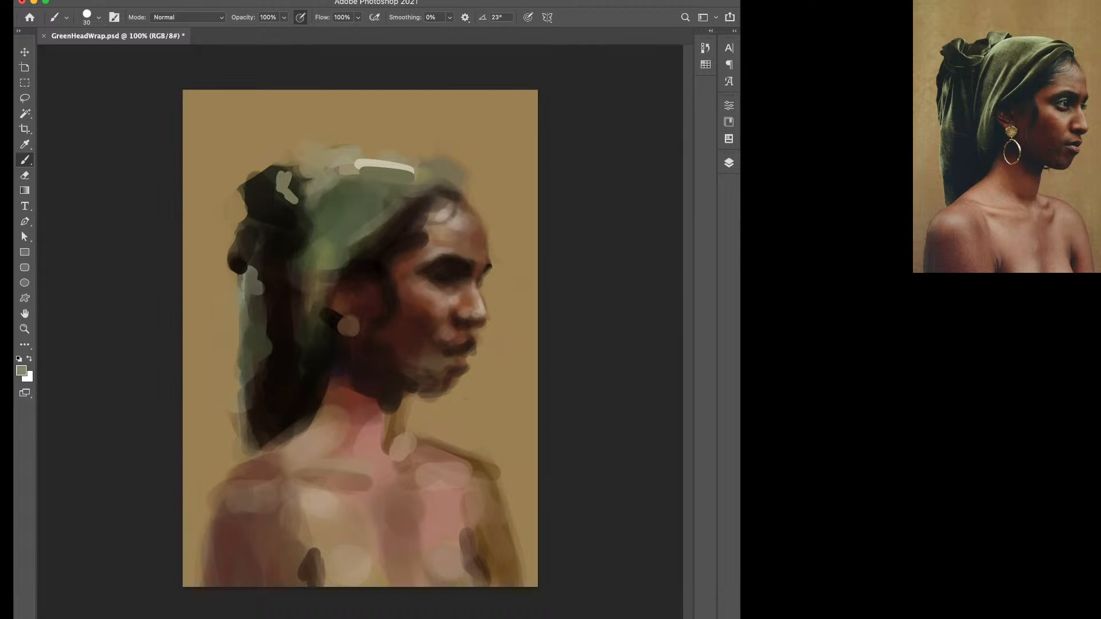
key("bracketright")
mouse_move(413, 174)
left_mouse_down()
mouse_move(352, 172)
mouse_move(357, 164)
left_mouse_up()
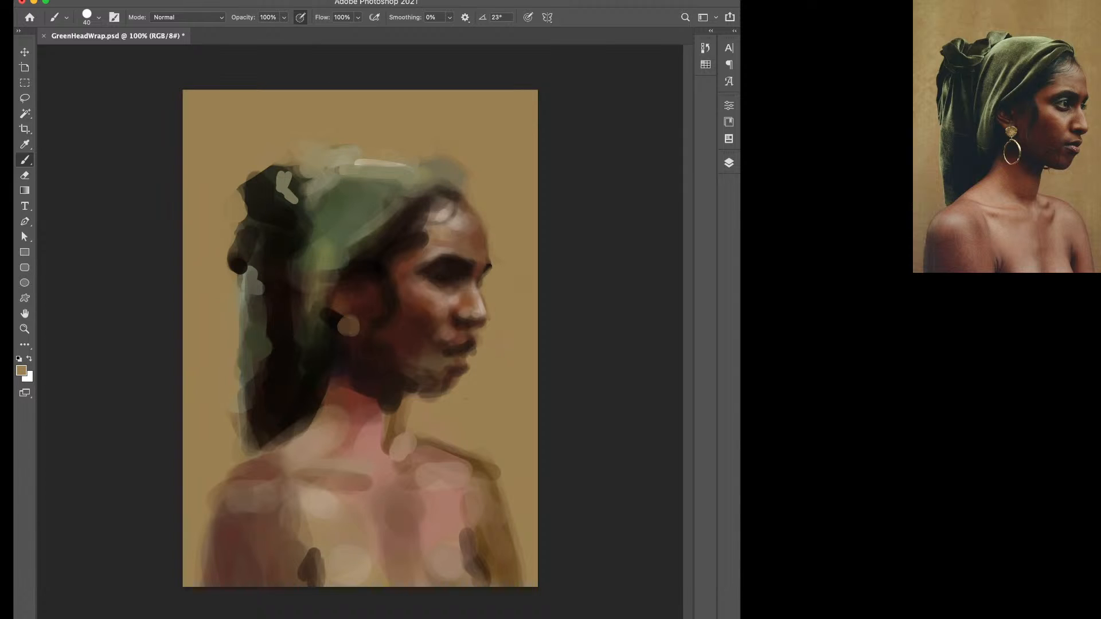
Blend the back of the crown with sampled tones and extend the dark knot toward it at size 60.
left_click(418, 157, "alt")
left_click_drag(344, 183, 327, 192)
left_click(328, 196, "alt")
left_click(259, 150, "alt")
left_click(256, 192, "alt")
left_click_drag(287, 179, 305, 175)
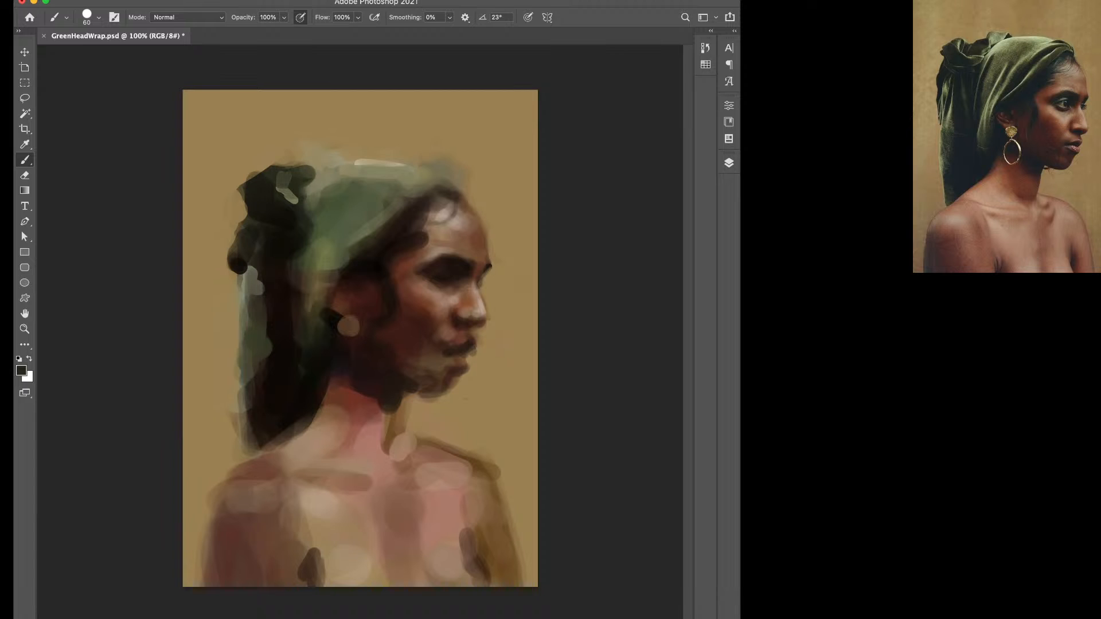
Define the green fold running down behind the ear with sampled green and dark tones at size 45.
left_click(324, 253, "alt")
mouse_move(310, 236)
left_mouse_down()
mouse_move(306, 289)
mouse_move(313, 270)
left_mouse_up()
left_click(290, 292, "alt")
key("bracketleft")
key("bracketleft")
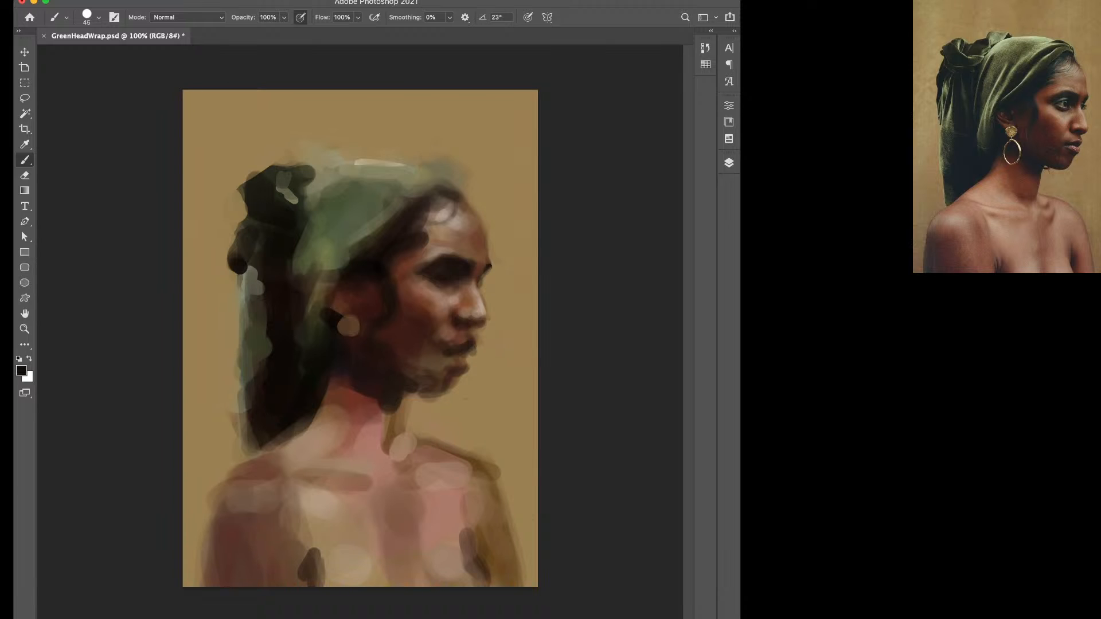
left_click(308, 285, "alt")
left_click(325, 254, "alt")
left_click_drag(329, 272, 317, 283)
Shade the front of the crown with a sampled dark olive at size 60.
left_click(398, 198, "alt")
key("bracketright")
key("bracketright")
mouse_move(388, 182)
left_mouse_down()
mouse_move(364, 180)
mouse_move(360, 202)
left_mouse_up()
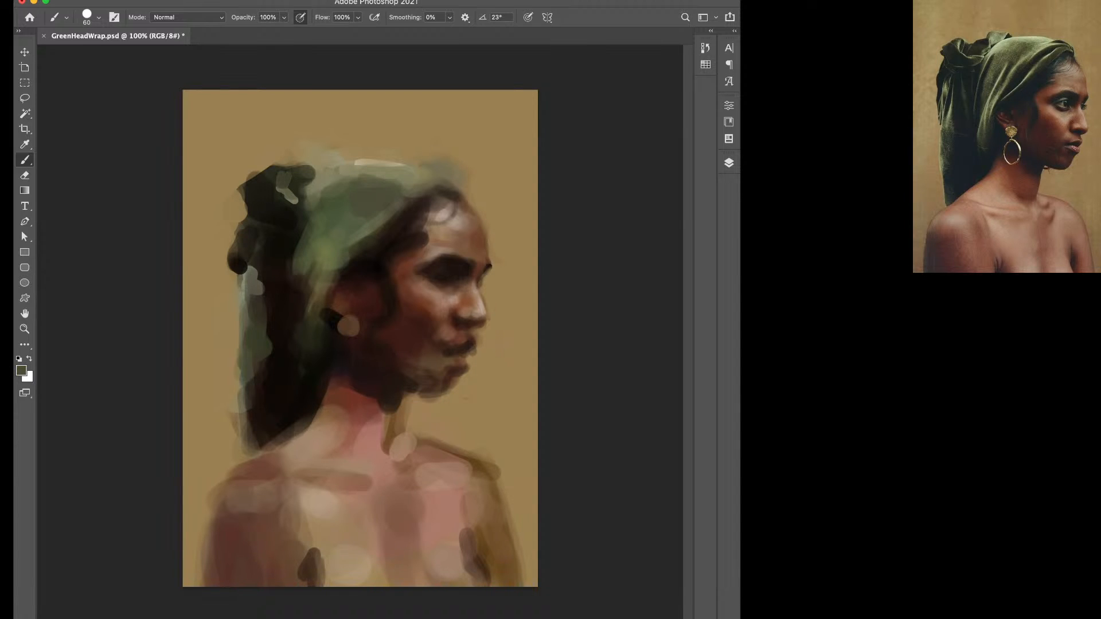
Add light green highlights along the side fold and the top of the headwrap at size 40.
left_click(367, 223, "alt")
left_click(423, 172, "alt")
left_click_drag(347, 226, 321, 278)
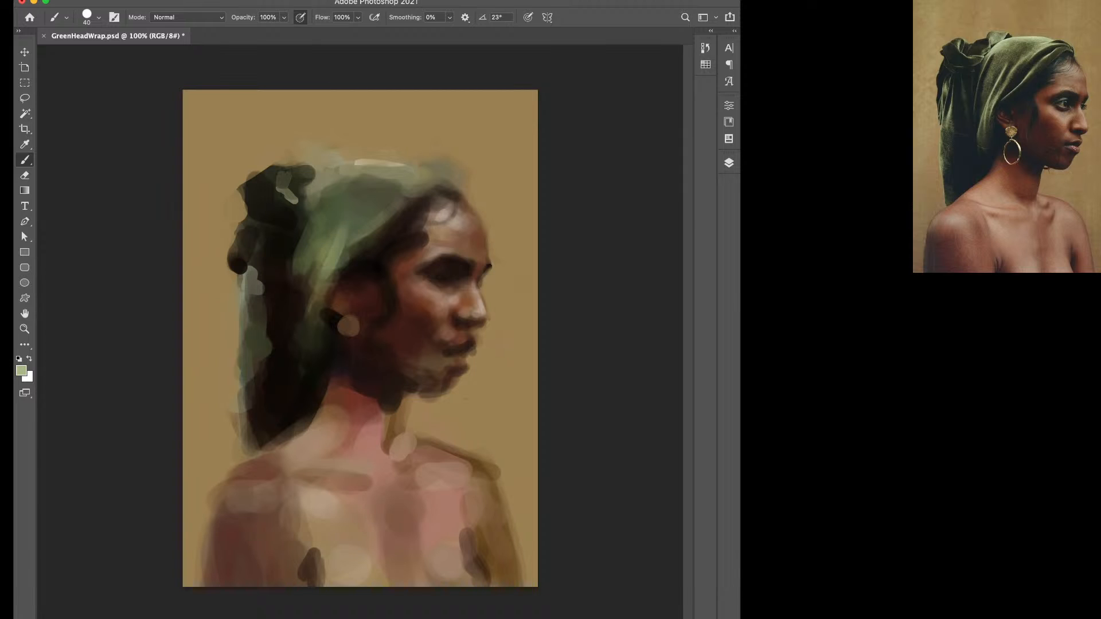
key("bracketleft")
left_click_drag(375, 169, 414, 179)
key("bracketright")
mouse_move(348, 173)
left_mouse_down()
mouse_move(321, 190)
mouse_move(324, 201)
left_mouse_up()
Dab dark and light sampled greens where the crown meets the knot at size 40.
left_click(376, 193, "alt")
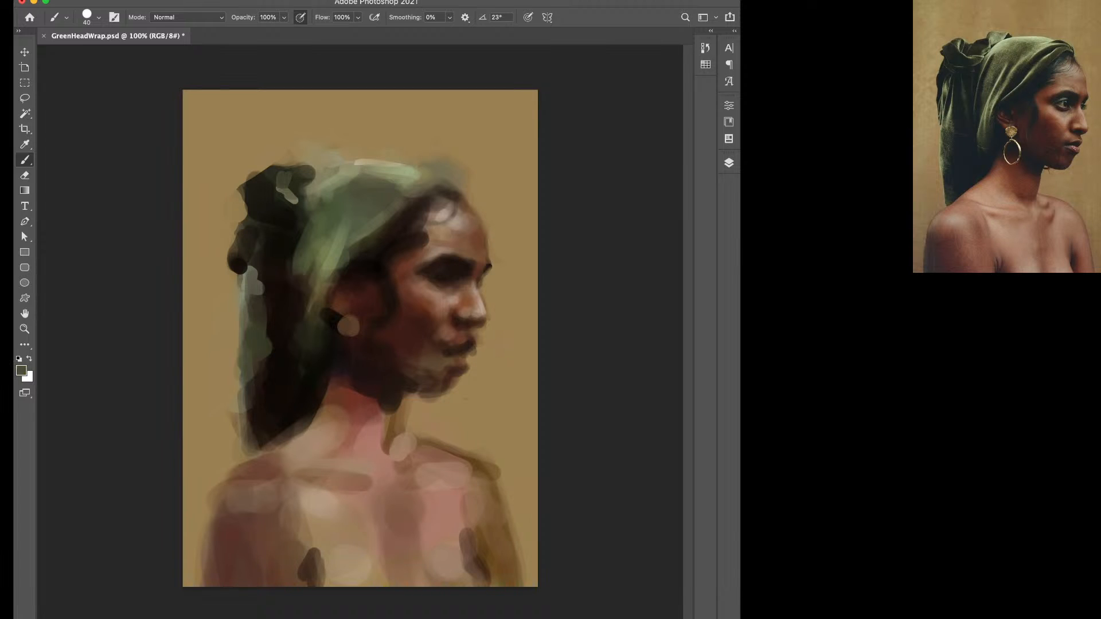
left_click(302, 213, "alt")
left_click_drag(337, 163, 343, 175)
left_click(325, 165, "alt")
left_click(329, 172)
left_click(313, 172)
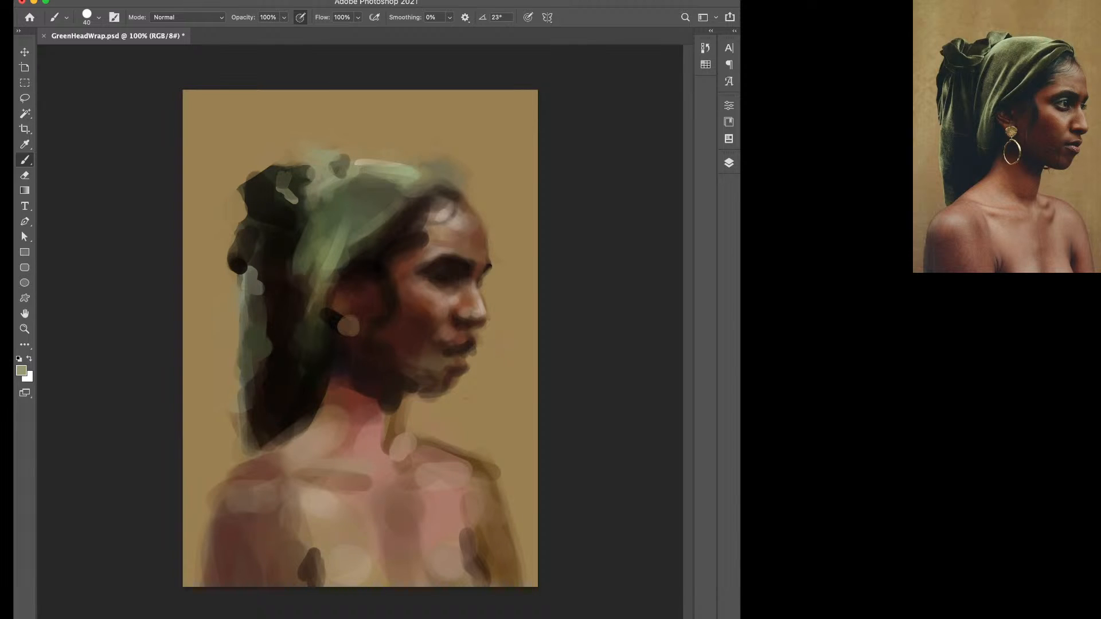
left_click(311, 173)
Refine the knot's outline and break up its pale highlight with small dabs of sampled tones.
left_click(294, 162, "alt")
left_click(293, 169)
left_click(288, 166)
left_click(298, 180, "alt")
left_click(298, 174)
left_click_drag(289, 192, 291, 199)
Paint dark vertical folds into the hanging drape and blend them with sampled greens at size 35.
left_click(272, 287, "alt")
key("bracketright")
left_click(269, 290)
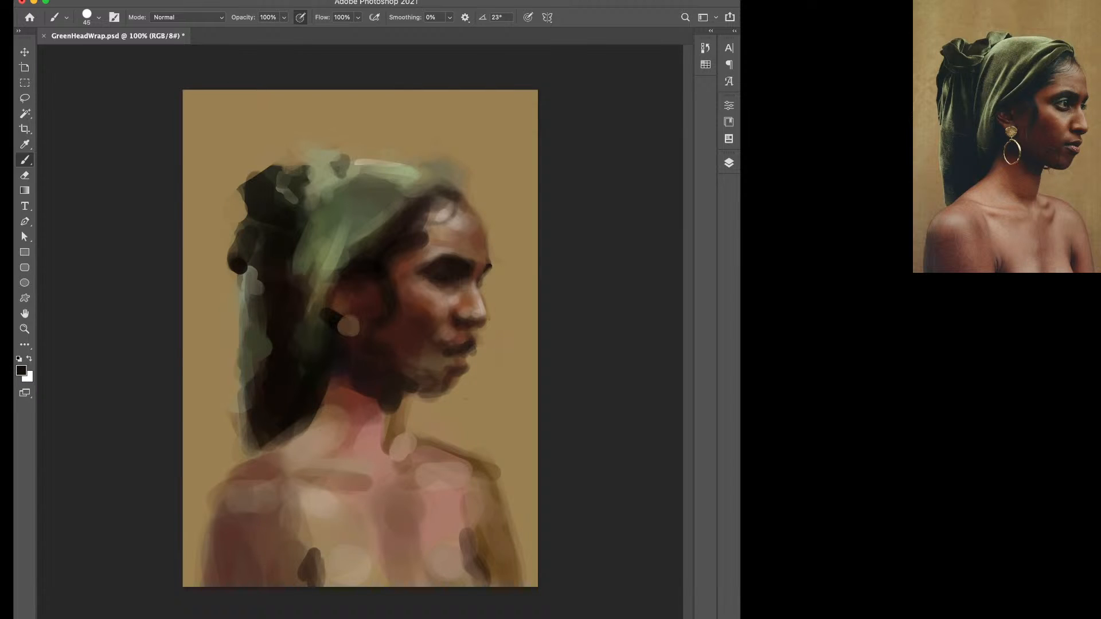
left_click_drag(267, 297, 269, 333)
left_click(258, 306, "alt")
left_click(274, 321, "alt")
left_click(252, 247, "alt")
left_click(256, 338, "alt")
key("[")
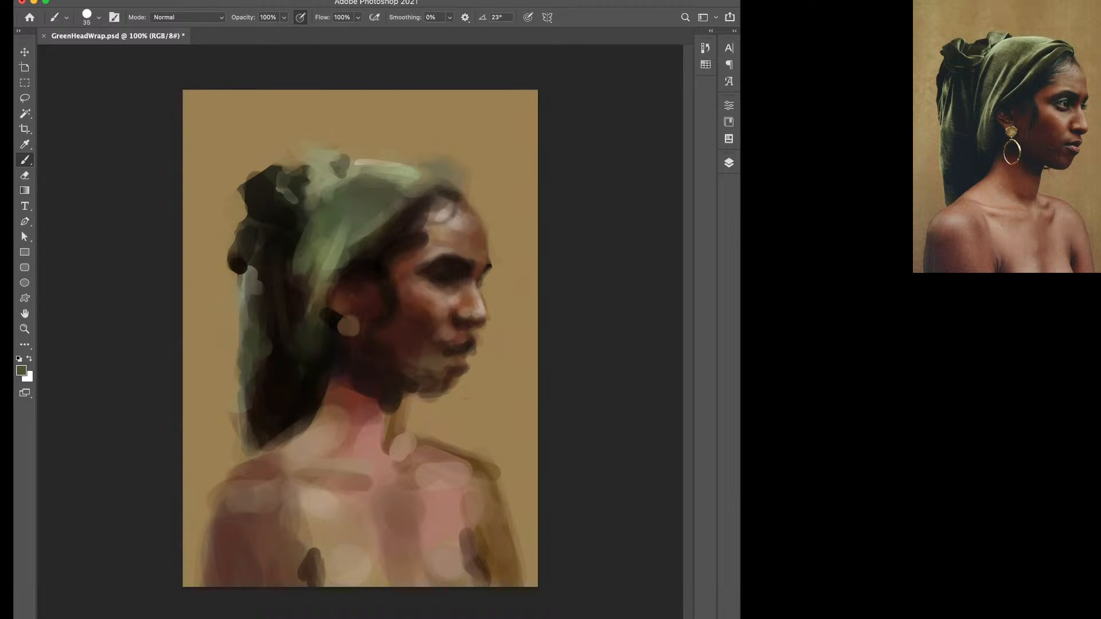
Shade the neck, the far shoulder's top edge and the collarbone area with a sampled red-brown at sizes 80 and 35.
left_click(367, 303, "alt")
mouse_move(354, 400)
left_mouse_down()
mouse_move(379, 421)
mouse_move(385, 448)
left_mouse_up()
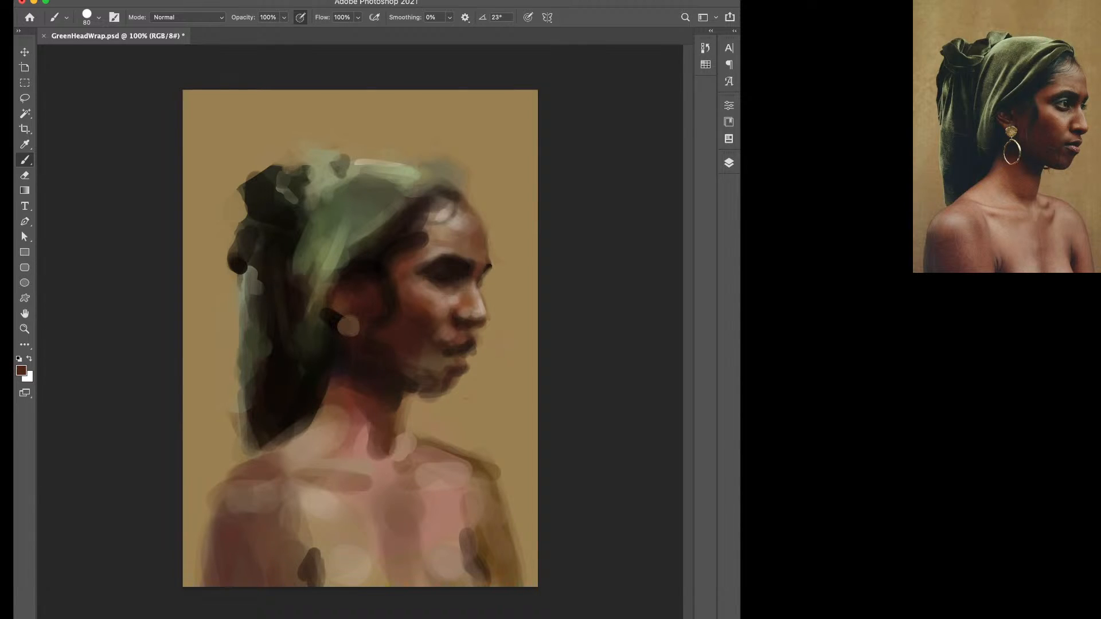
mouse_move(357, 410)
left_mouse_down()
mouse_move(375, 440)
mouse_move(477, 471)
mouse_move(509, 528)
left_mouse_up()
key("bracketleft")
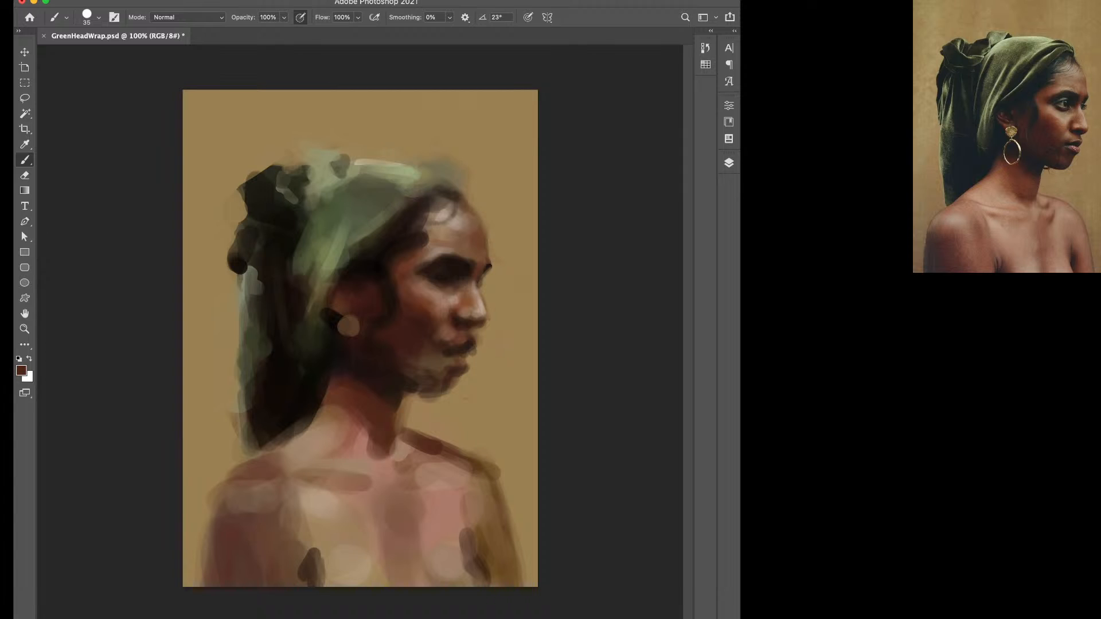
left_click_drag(355, 477, 292, 473)
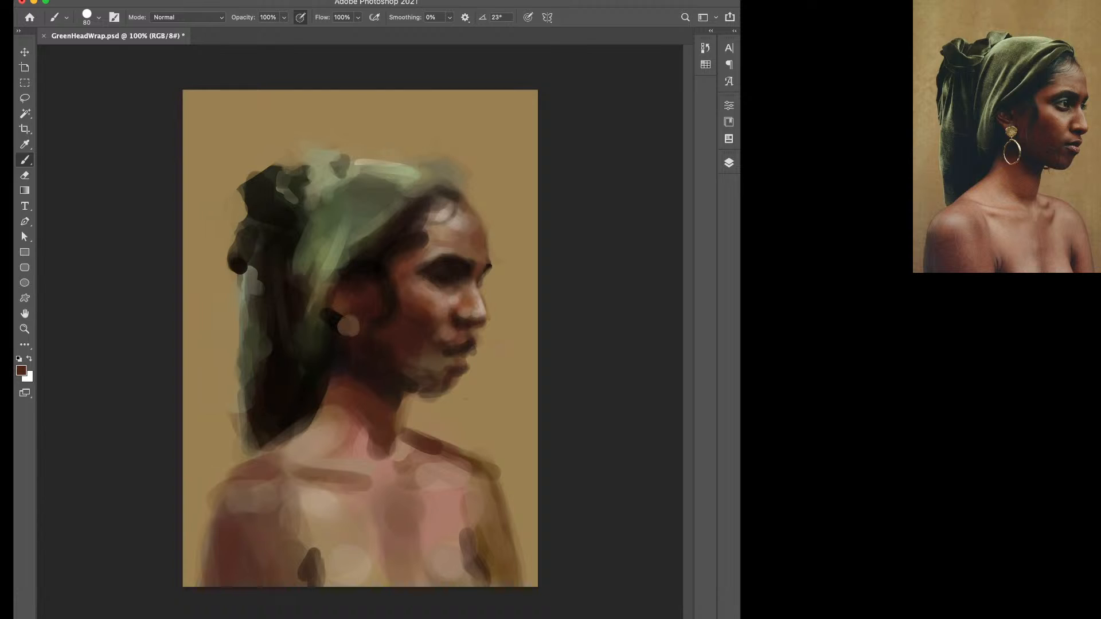
Trim the far shoulder's outer edge with the sampled tan background color at size 50.
left_click(376, 367, "alt")
left_click(503, 280, "alt")
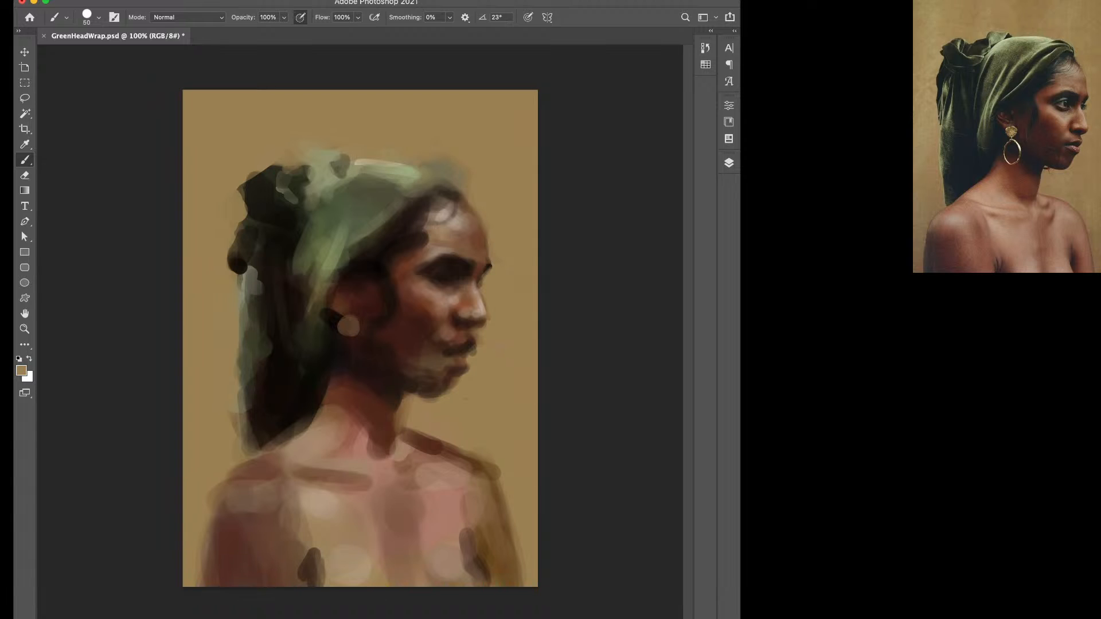
left_click_drag(484, 471, 485, 477)
Darken the chin and the underside of the jaw with a near-black tone at size 30.
left_click(486, 471, "alt")
key("d")
key("[")
key("[")
key("[")
mouse_move(453, 383)
left_mouse_down()
mouse_move(451, 395)
mouse_move(419, 398)
mouse_move(398, 427)
left_mouse_up()
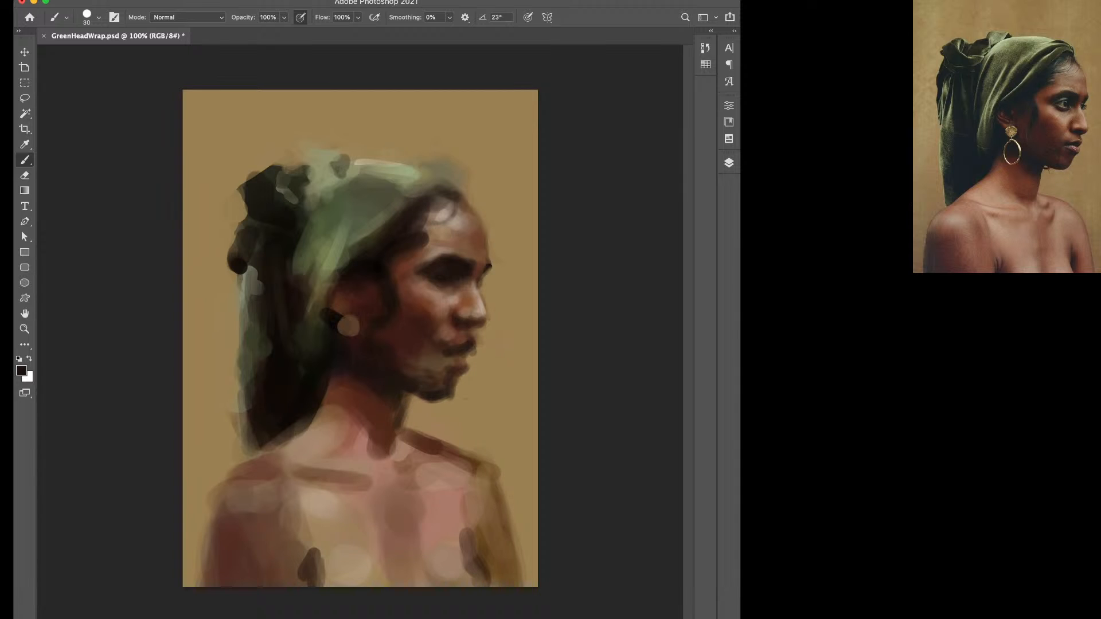
Blend the slope from the neck to the near shoulder with sampled red-browns and tan at brush size 50.
key("]")
left_click(427, 415, "alt")
left_click(339, 400, "alt")
key("]")
key("]")
key("]")
left_click_drag(327, 403, 270, 454)
left_click(339, 381, "alt")
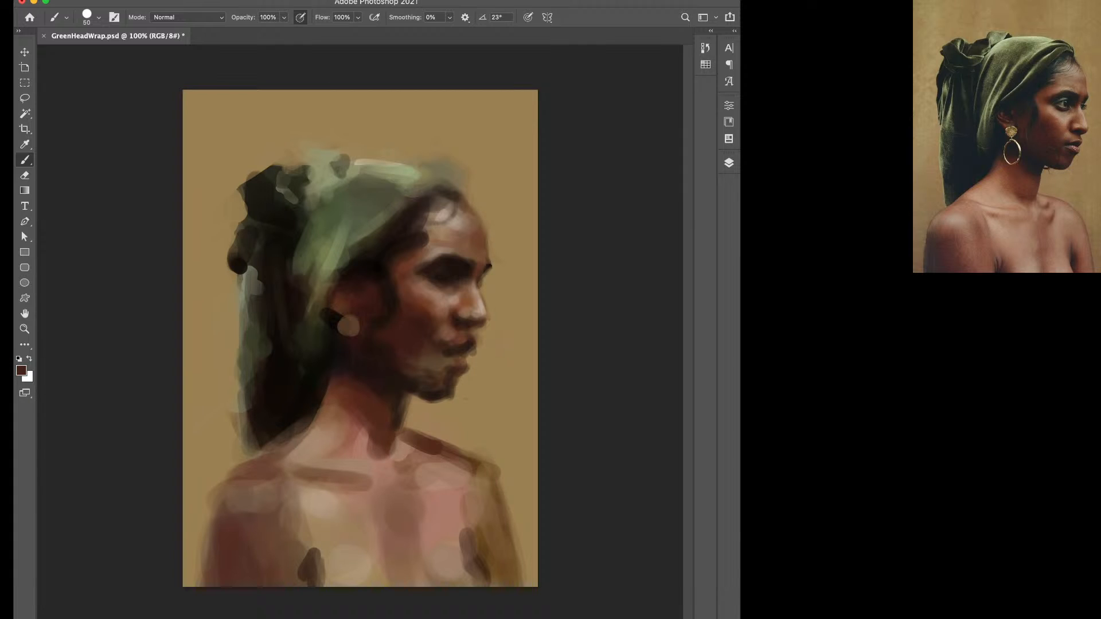
left_click_drag(318, 426, 277, 459)
left_click(298, 407, "alt")
left_click(321, 446, "alt")
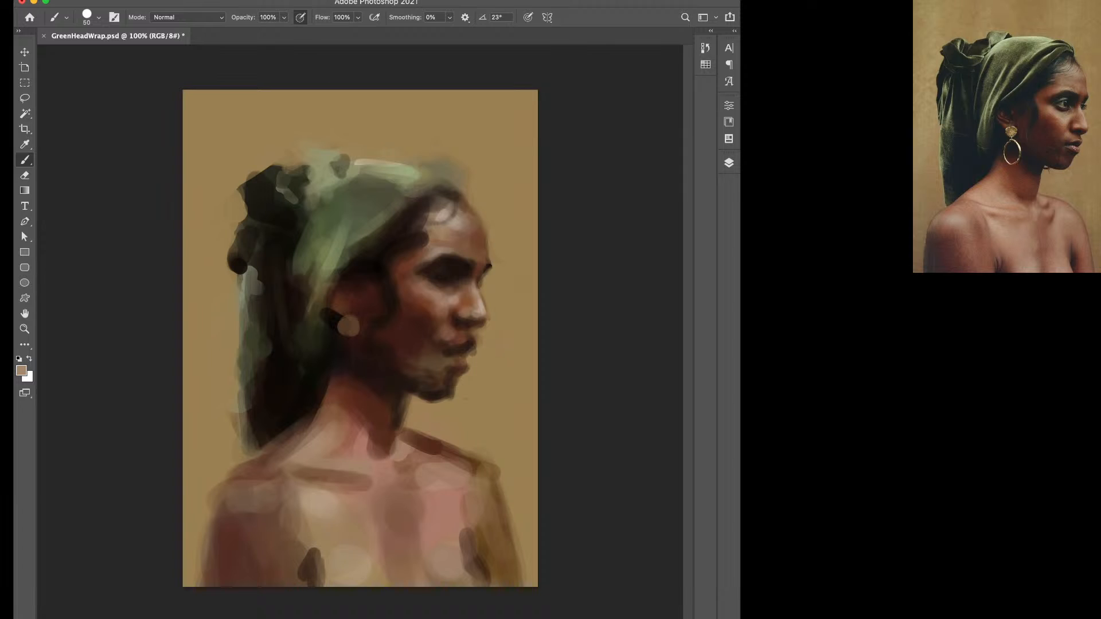
left_click(360, 389, "alt")
left_click(367, 400, "alt")
left_click(373, 364, "alt")
Deepen the dark hair strand in front of the ear with black at size 30.
left_click(448, 270, "alt")
key("bracketleft")
key("bracketleft")
key("bracketleft")
key("bracketleft")
key("bracketleft")
left_click(407, 403, "super")
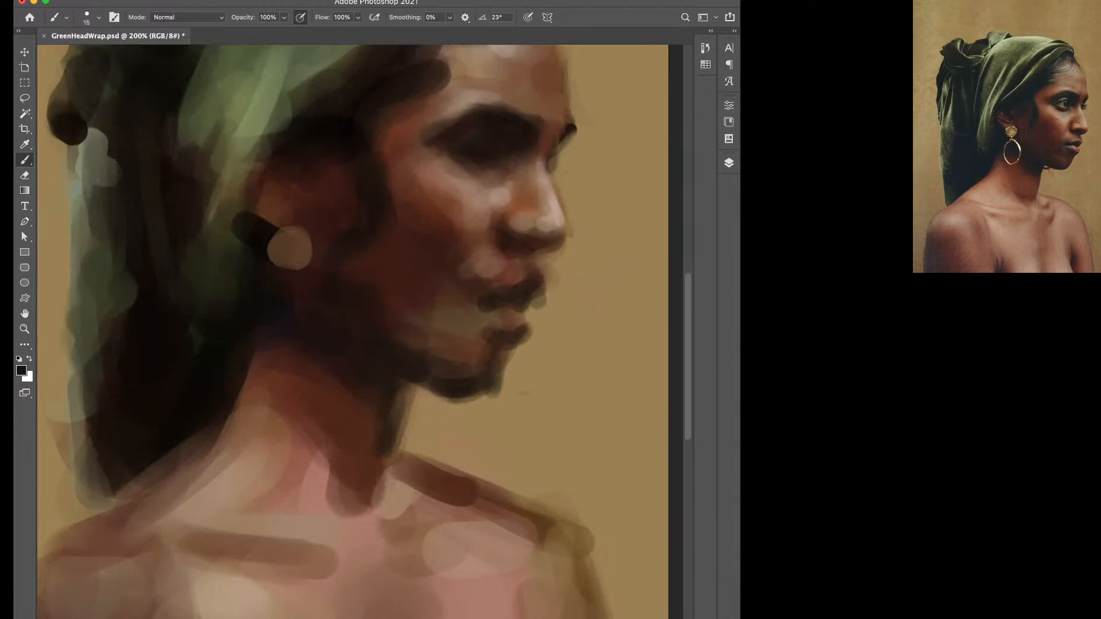
left_click_drag(407, 403, 370, 511)
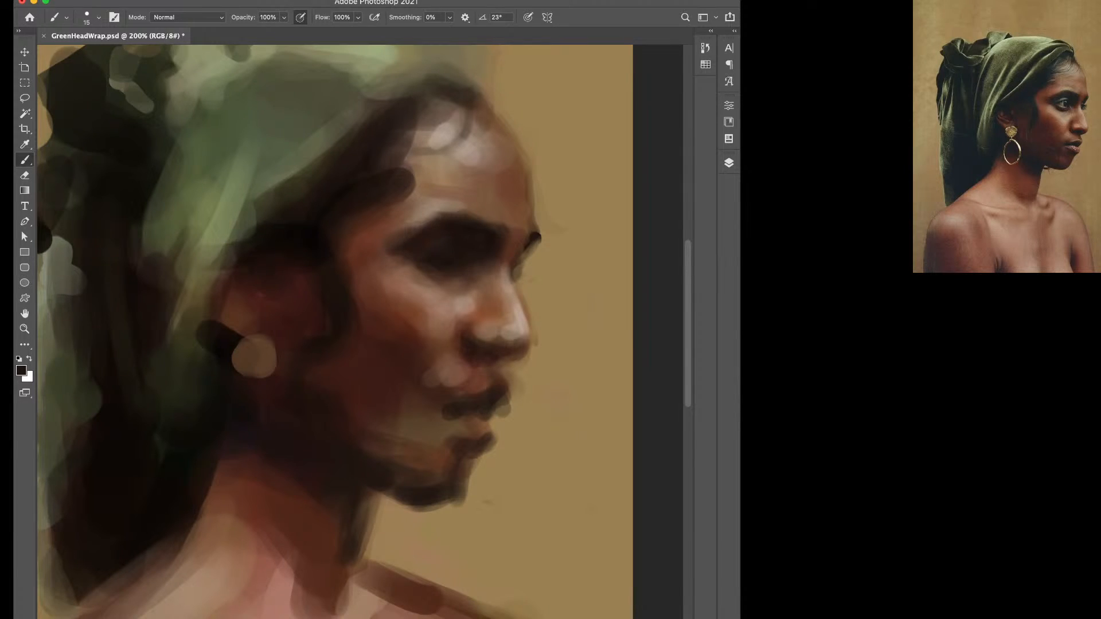
key("d")
key("bracketright")
key("bracketright")
key("bracketright")
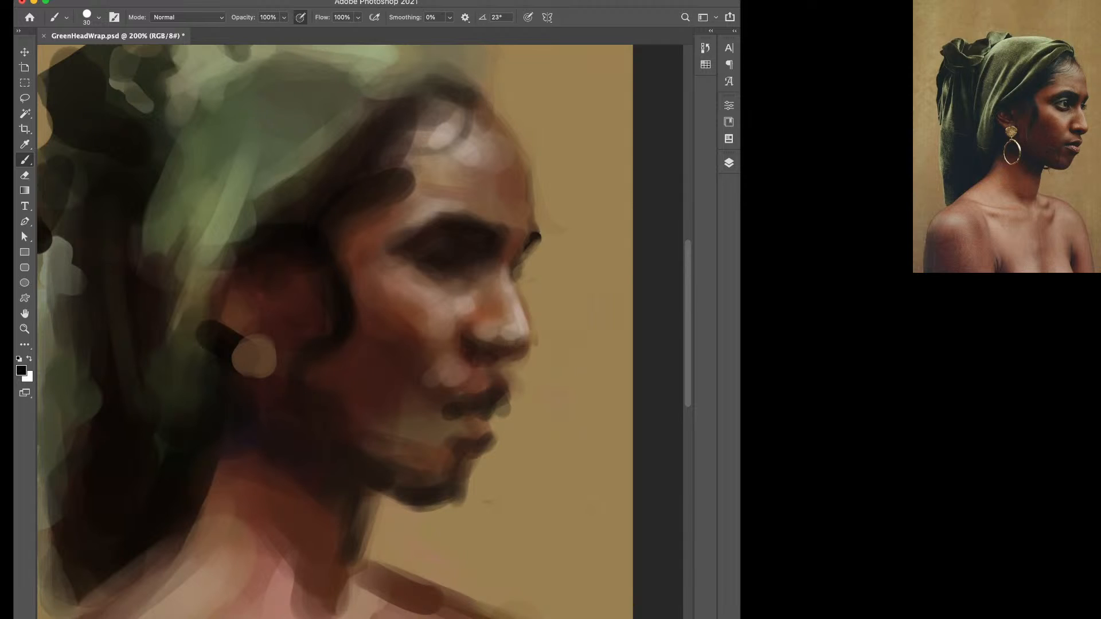
Darken the lower cheek toward the jaw with soft black strokes at size 25.
key("bracketleft")
key("bracketleft")
key("bracketleft")
key("bracketright")
key("bracketright")
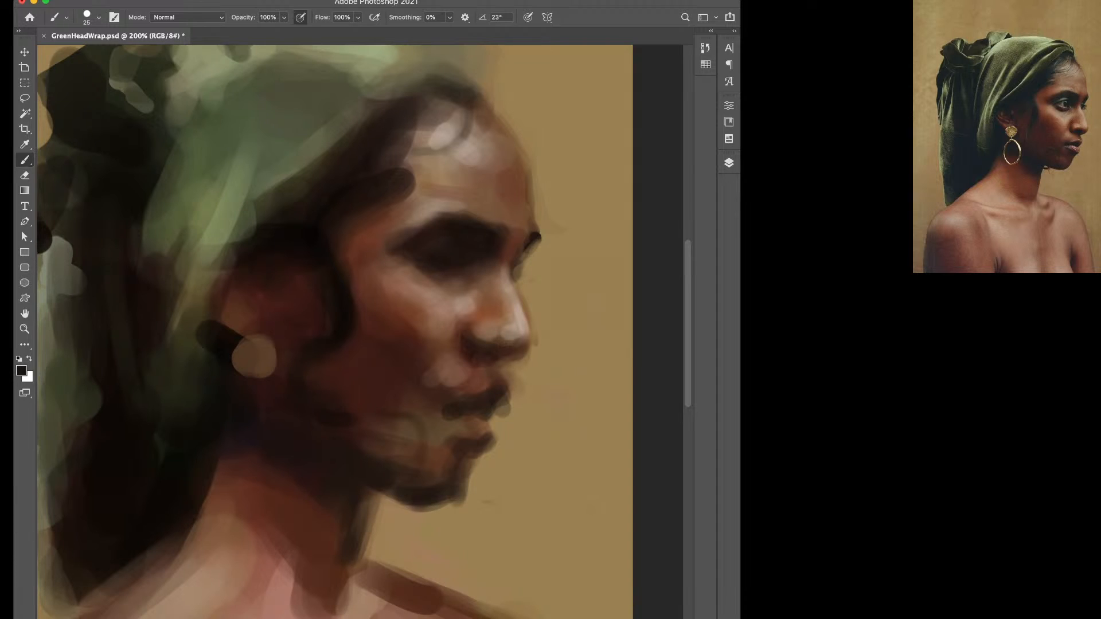
Add a light glint to the near eye and define the far eye with sampled tones at size 15.
key("bracketleft")
key("bracketleft")
key("bracketleft")
key("bracketright")
key("bracketright")
left_click(454, 258, "alt")
left_click(519, 327, "alt")
key("[")
left_click_drag(448, 243, 458, 241)
left_click(455, 258, "alt")
mouse_move(529, 265)
left_mouse_down()
mouse_move(519, 276)
mouse_move(525, 266)
left_mouse_up()
Warm the nose tip with a sampled orange-brown and darken the nostril with a near-black tone at size 20.
left_click(259, 295, "alt")
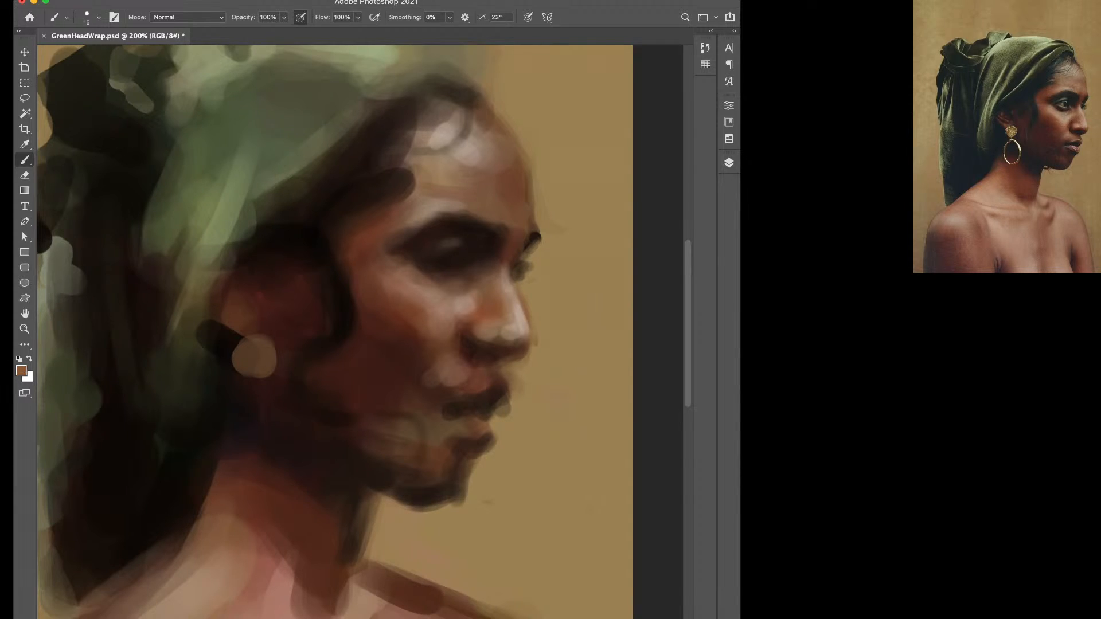
mouse_move(519, 314)
left_mouse_down()
mouse_move(518, 325)
mouse_move(515, 314)
left_mouse_up()
left_click(516, 319, "alt")
left_click(484, 244, "alt")
left_click_drag(484, 345, 502, 354)
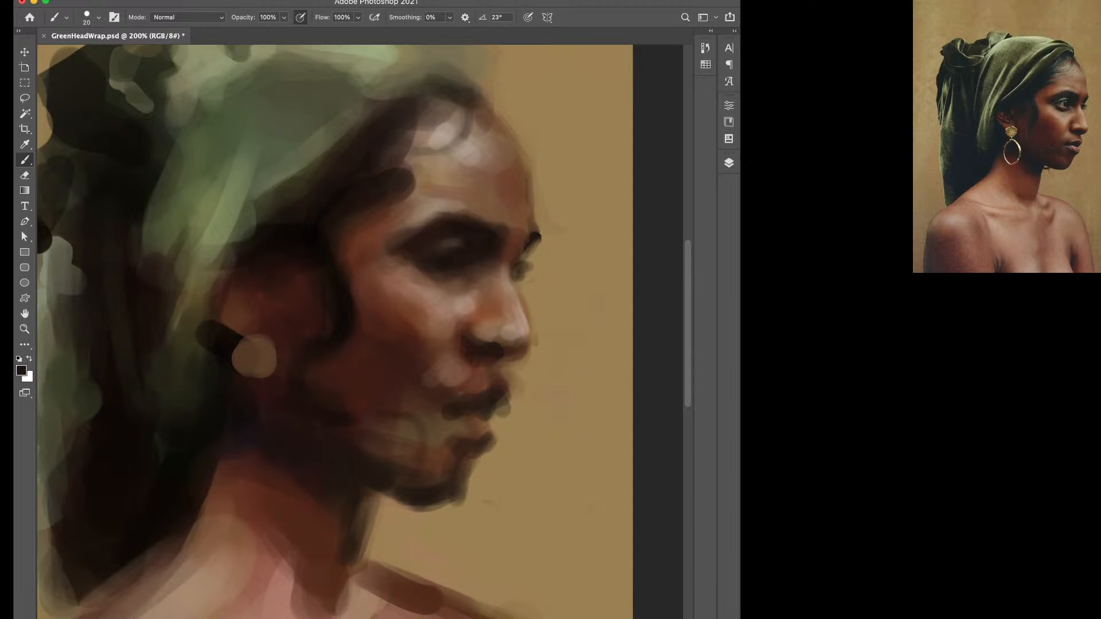
left_click(505, 353, "alt")
left_click(533, 348, "alt")
Refine the outer contour above the lips and repaint the upper lip with sampled tones at size 20.
left_click(535, 367, "alt")
left_click_drag(511, 373, 508, 378)
left_click(500, 389, "alt")
mouse_move(494, 407)
left_mouse_down()
mouse_move(504, 411)
mouse_move(454, 416)
left_mouse_up()
left_click(440, 427, "alt")
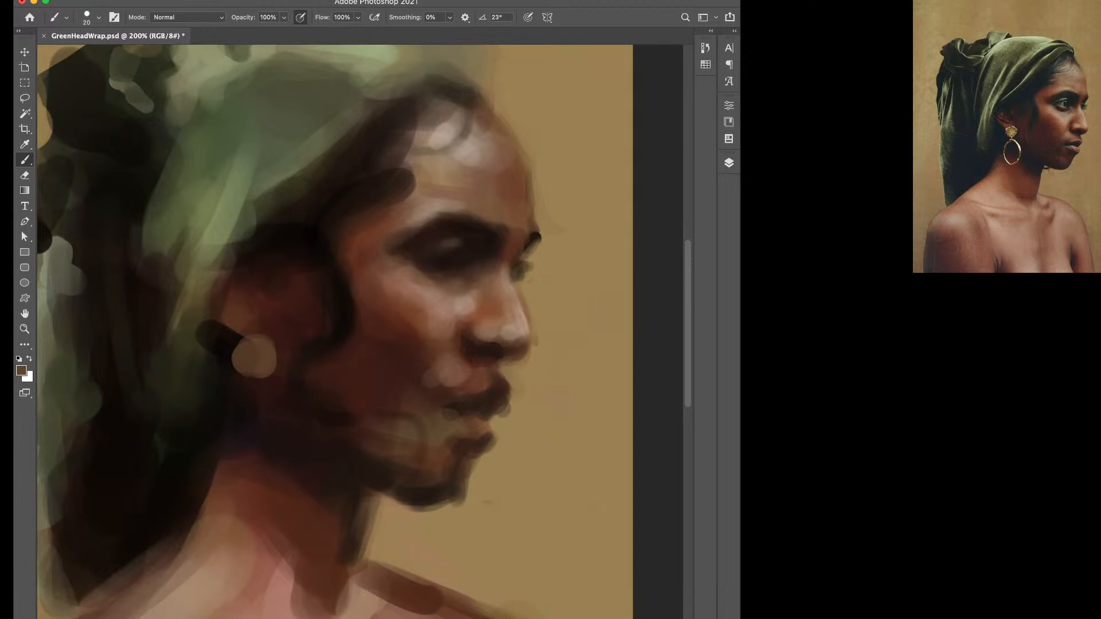
Soften the mouth corner and the skin above the upper lip with sampled skin tones at sizes 25 to 35.
left_click(477, 427, "alt")
key("bracketright")
left_click(472, 399, "alt")
key("bracketright")
left_click(476, 423, "alt")
key("bracketleft")
left_click(413, 385, "alt")
key("bracketright")
key("bracketright")
left_click(453, 372, "alt")
Dab a light tan highlight on the cheekbone below the near eye's outer corner at size 25.
left_click(463, 305, "alt")
key("bracketleft")
key("bracketleft")
left_click_drag(403, 271, 395, 279)
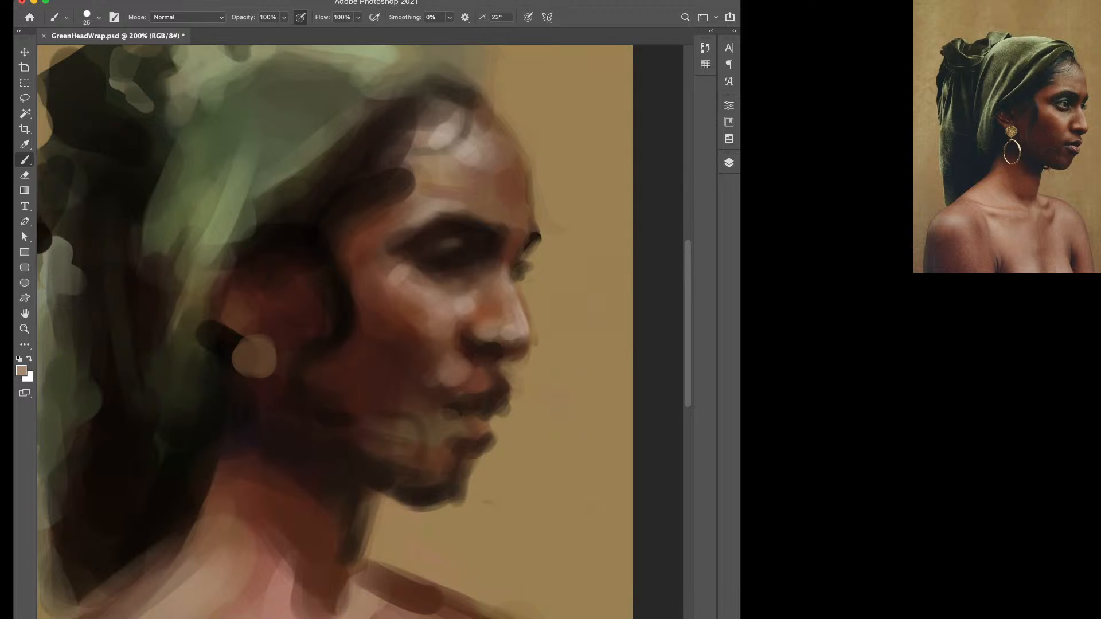
Paint pale peach highlights on the nose bridge, above the upper lip and on the cheek beside the nose at size 20.
key("bracketleft")
key("bracketright")
key("bracketright")
key("bracketleft")
key("bracketleft")
mouse_move(507, 266)
left_mouse_down()
mouse_move(520, 329)
mouse_move(522, 318)
left_mouse_up()
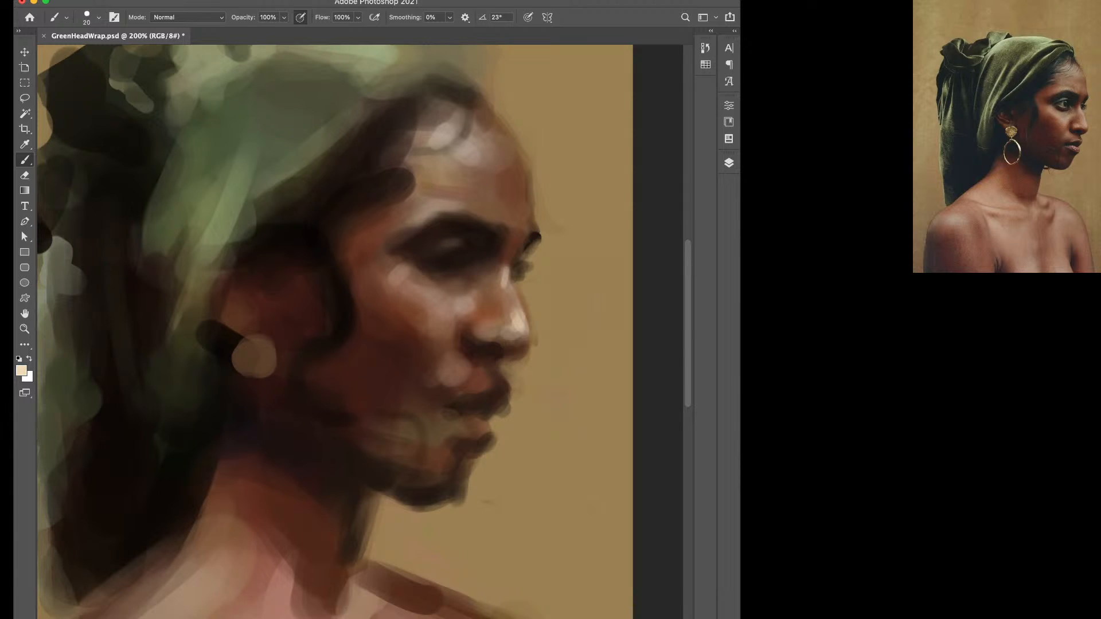
left_click_drag(462, 359, 452, 374)
left_click_drag(468, 296, 440, 332)
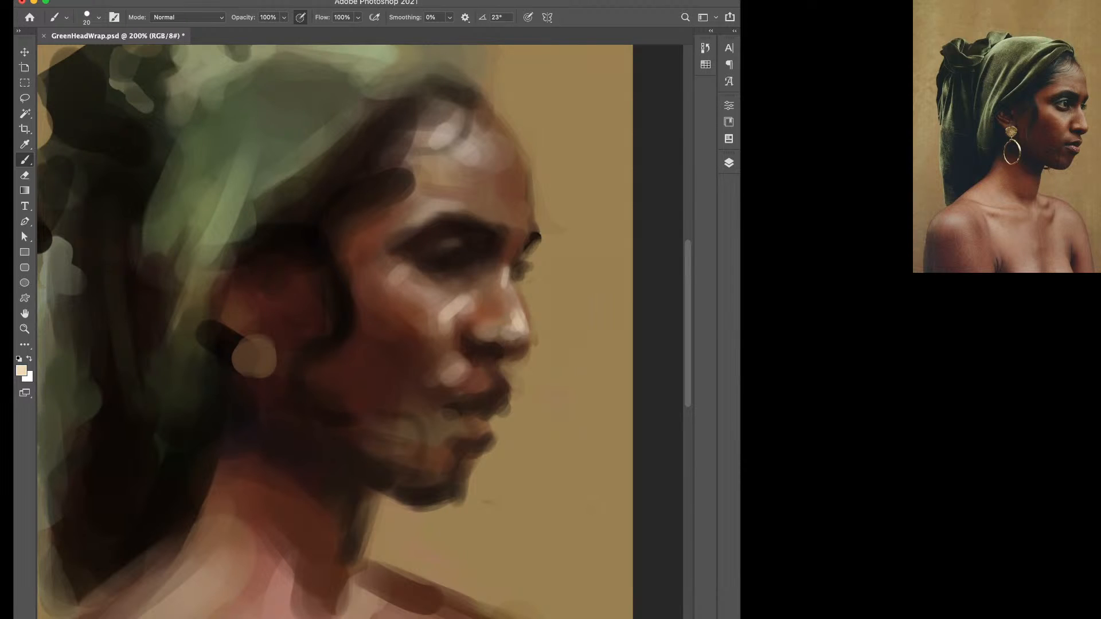
Blend the cheek highlight beside the nose into the surrounding skin with sampled mid-tones at size 20.
left_click(457, 308, "alt")
left_click_drag(446, 326, 444, 335)
left_click(444, 324, "alt")
left_click(462, 305, "alt")
left_click_drag(482, 298, 476, 292)
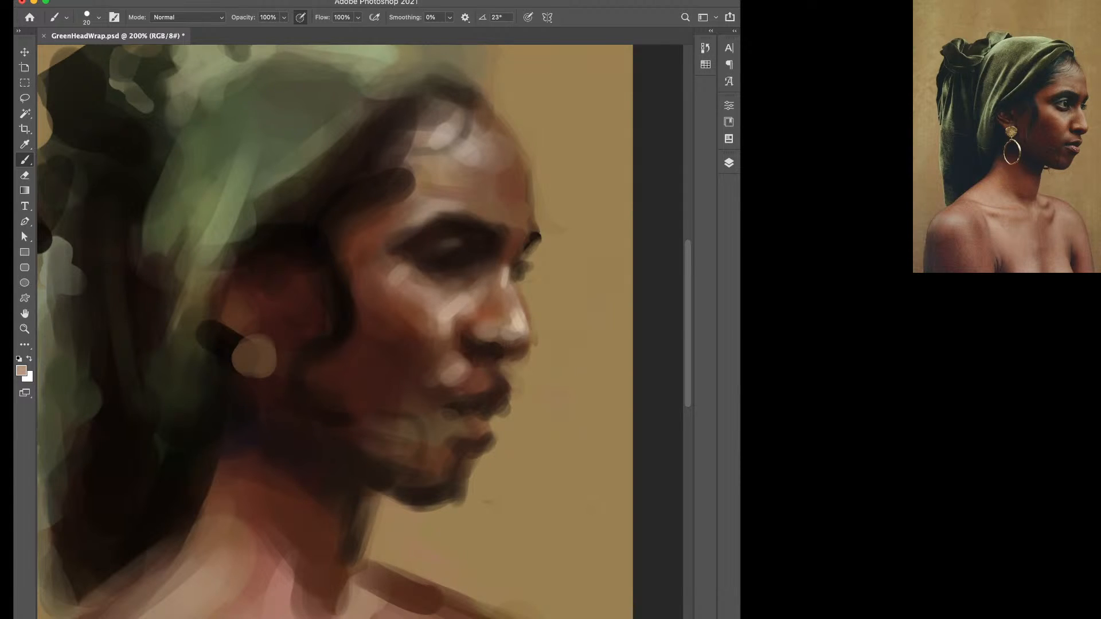
left_click(487, 306, "alt")
left_click(480, 296, "alt")
left_click(480, 295, "alt")
Lighten the near eye's lower lid and the skin beneath it with sampled tones at sizes 10 and 15.
left_click(516, 322, "alt")
key("bracketleft")
key("bracketleft")
left_click_drag(436, 268, 453, 266)
left_click_drag(438, 270, 447, 269)
left_click(446, 257, "alt")
key("]")
left_click_drag(448, 281, 459, 279)
left_click(446, 294, "alt")
Trim the outer edge of the far shoulder and arm with the tan background color at size 60.
key("super+minus")
key("super+minus")
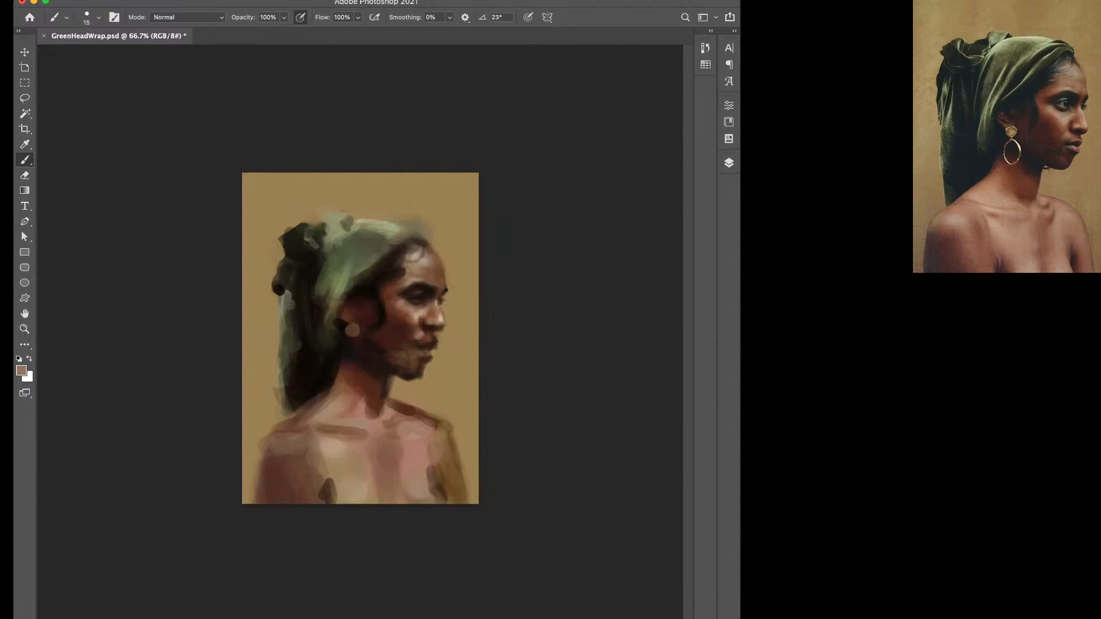
left_click(342, 460, "alt")
key("bracketright")
key("bracketright")
key("bracketright")
key("bracketright")
key("bracketright")
left_click(394, 335, "alt")
key("bracketright")
left_click_drag(458, 440, 471, 495)
left_click_drag(454, 431, 439, 414)
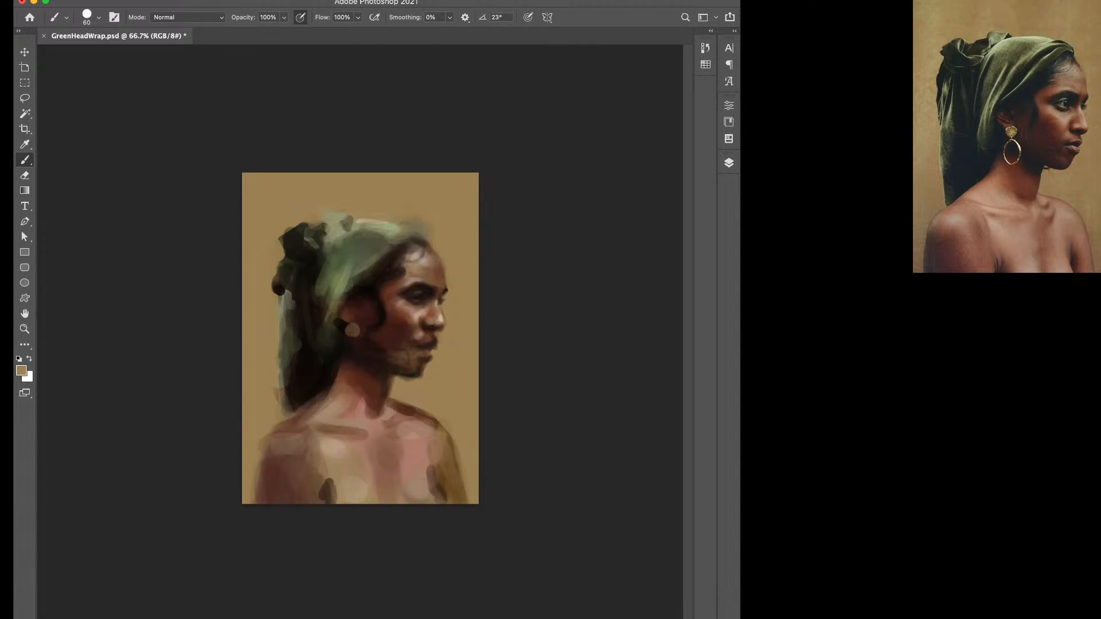
Shade the base of the neck and the far collarbone with sampled red-browns at sizes 60 and 45.
left_click(380, 396, "alt")
left_click_drag(381, 406, 384, 423)
left_click(408, 423, "alt")
mouse_move(394, 407)
left_mouse_down()
mouse_move(405, 412)
mouse_move(388, 409)
mouse_move(397, 436)
mouse_move(406, 436)
mouse_move(389, 424)
mouse_move(332, 438)
left_mouse_up()
left_click(410, 410, "alt")
key("[")
key("[")
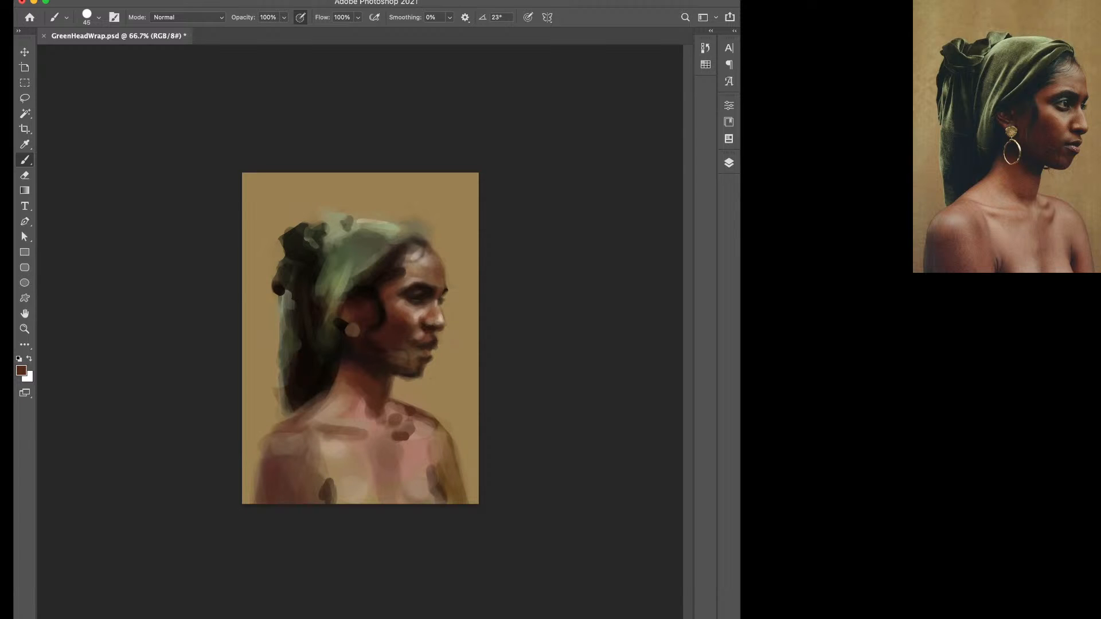
Blend the near side of the neck base and paint a light tan highlight on the near shoulder at size 60.
left_click(347, 396, "alt")
key("]")
key("]")
left_click_drag(333, 409, 320, 417)
left_click(336, 450, "alt")
left_click_drag(277, 443, 302, 445)
Darken the shadow at the far side of the lower chest with a sampled dark brown at size 70.
left_click(293, 467, "alt")
key("]")
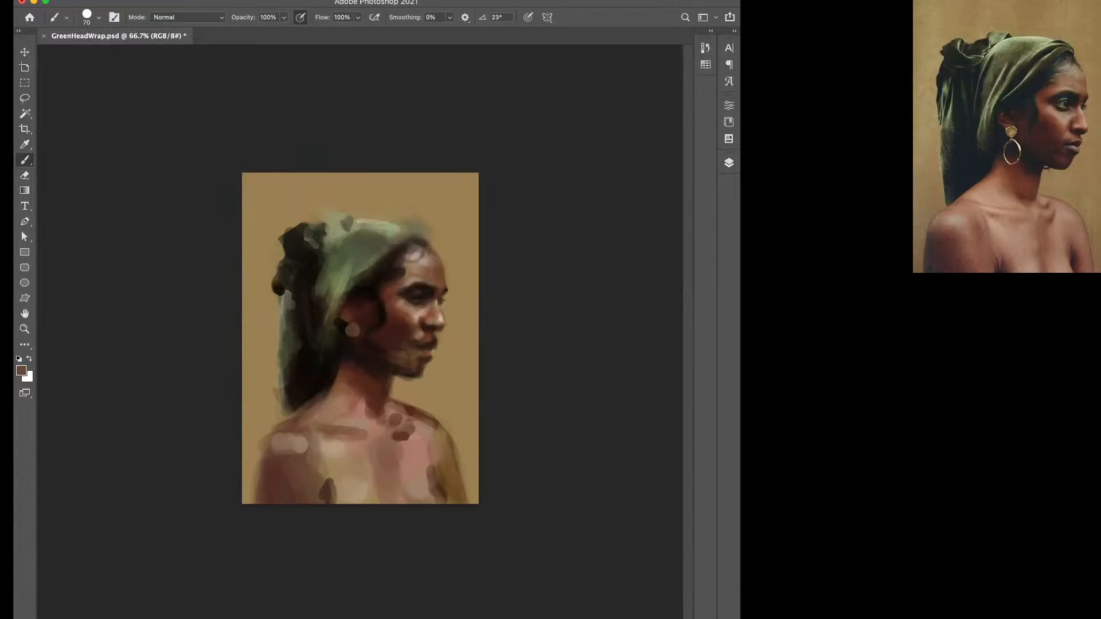
left_click(380, 385, "alt")
mouse_move(438, 493)
left_mouse_down()
mouse_move(434, 483)
mouse_move(441, 491)
left_mouse_up()
Smooth the near half of the lower chest with a sampled tan at size 125.
left_click(344, 431, "alt")
key("]")
key("]")
key("]")
key("]")
mouse_move(362, 496)
left_mouse_down()
mouse_move(351, 492)
mouse_move(367, 479)
left_mouse_up()
left_click(360, 471, "alt")
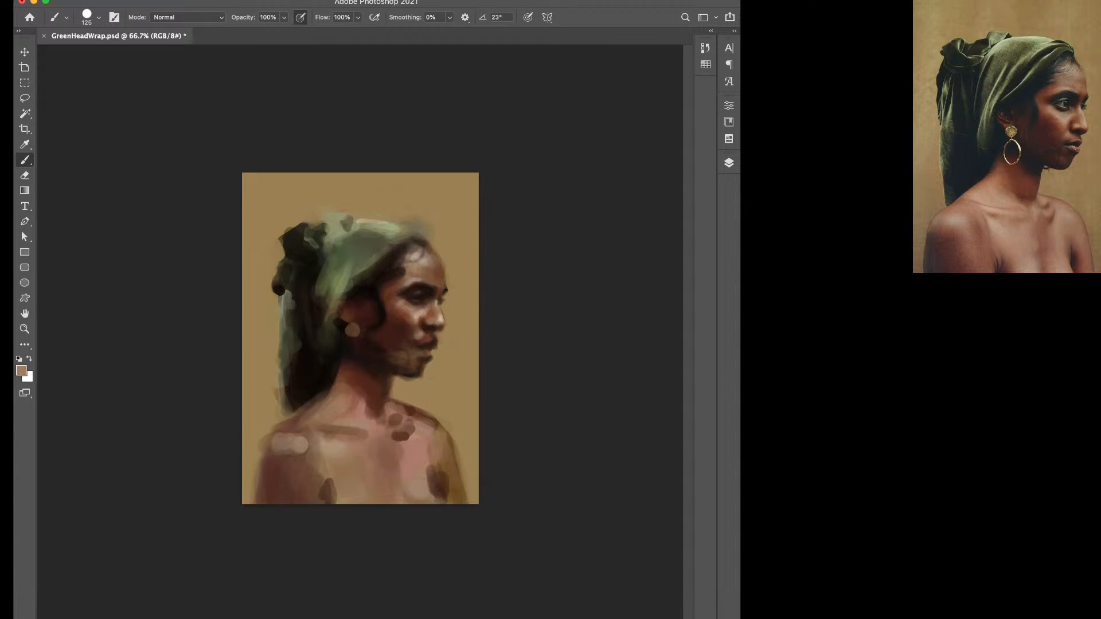
Shade down the center of the chest with a brown sampled from the neck at size 80.
left_click(373, 388, "alt")
key("bracketleft")
key("bracketleft")
left_click_drag(392, 445, 402, 498)
Soften the dark spots below the far collarbone with a sampled light tan at size 80.
left_click(415, 489, "alt")
left_click(417, 492, "alt")
left_click(428, 429)
left_click(411, 432)
left_click(403, 437)
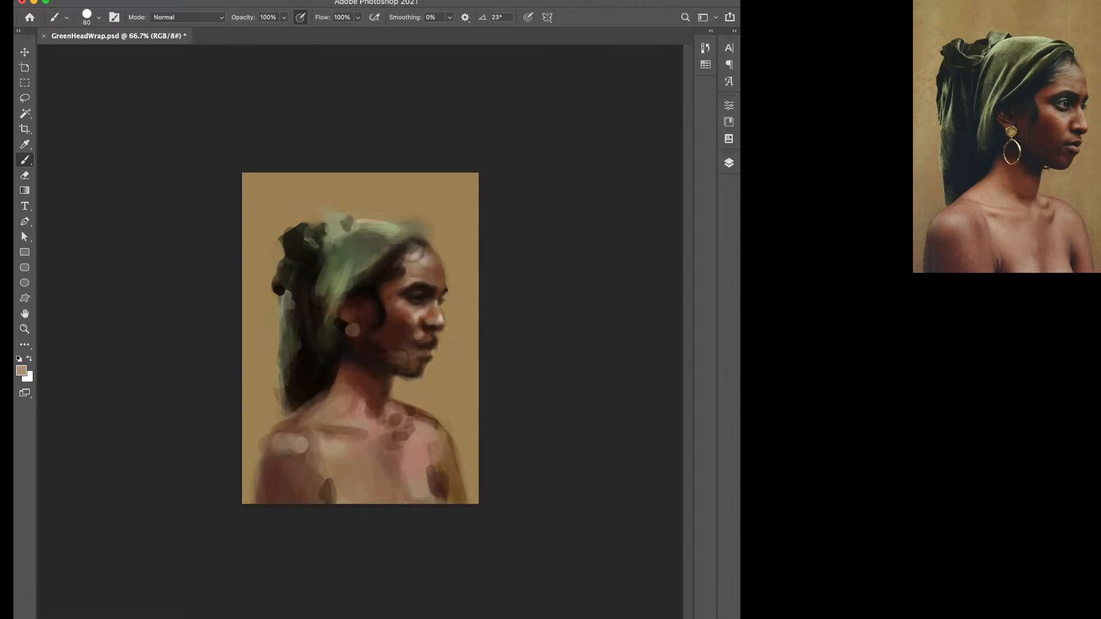
Blend the far upper arm and the adjacent chest edge with sampled brown and pinkish skin tones at size 80.
left_click(418, 440, "alt")
left_click(438, 425, "alt")
left_click_drag(441, 443, 453, 481)
left_click(435, 453, "alt")
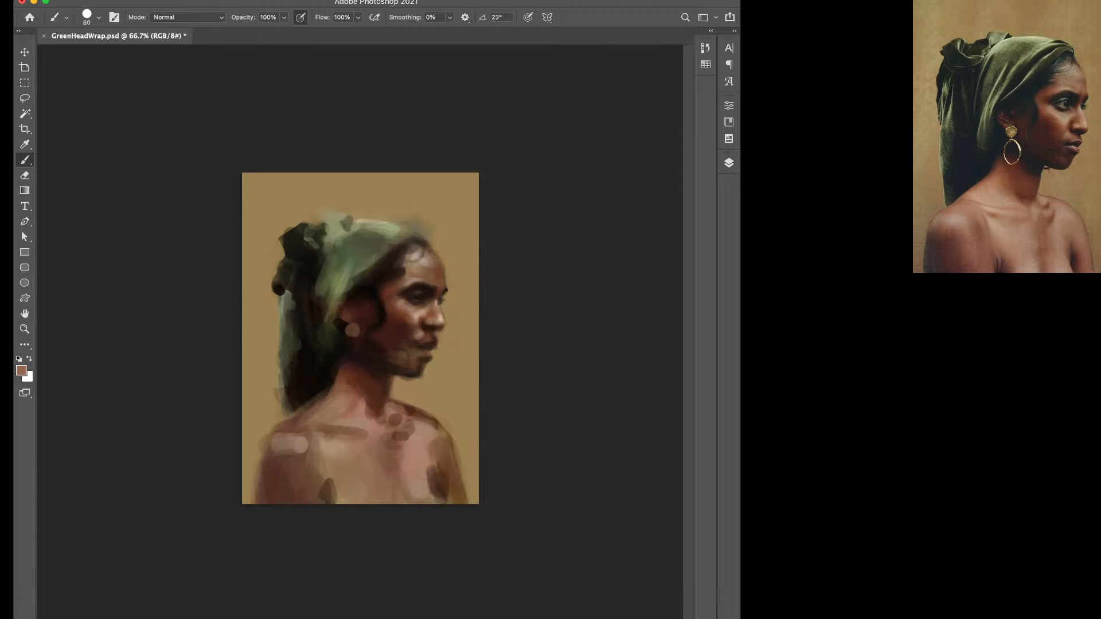
left_click(425, 457, "alt")
left_click_drag(427, 466, 430, 485)
Blend the light patch at the base of the neck with a sampled neck tone at size 70.
left_click(352, 330, "alt")
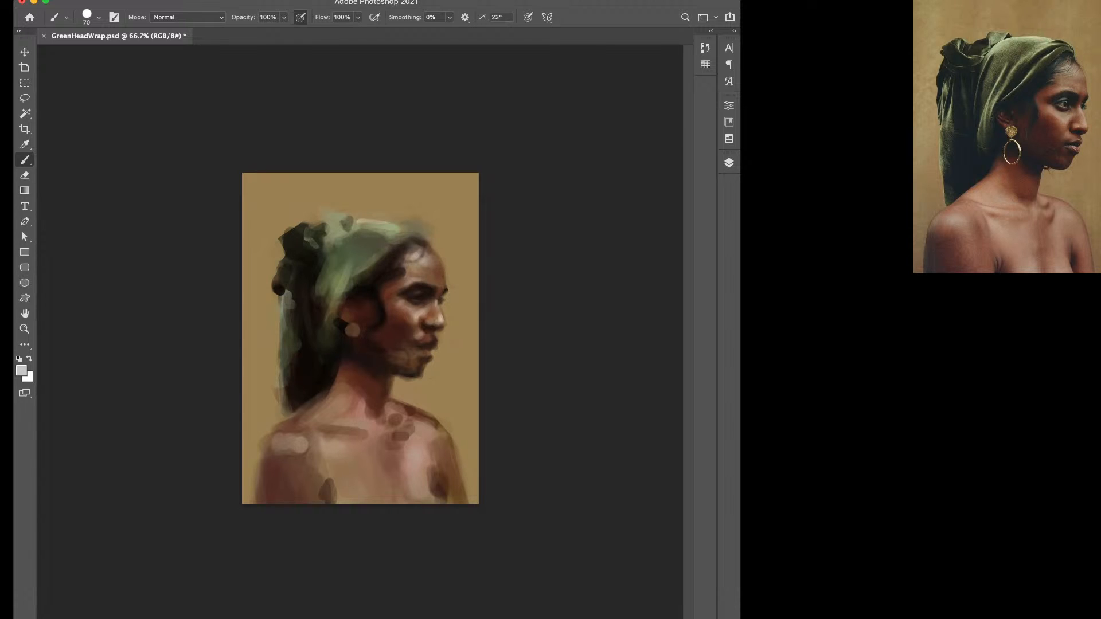
left_click(350, 316, "alt")
left_click(299, 444, "alt")
left_click(368, 392, "alt")
left_click_drag(359, 401, 366, 414)
left_click(342, 414, "alt")
Tone the near upper arm's outer edge with a color sampled from the hanging drape at size 70.
key("d")
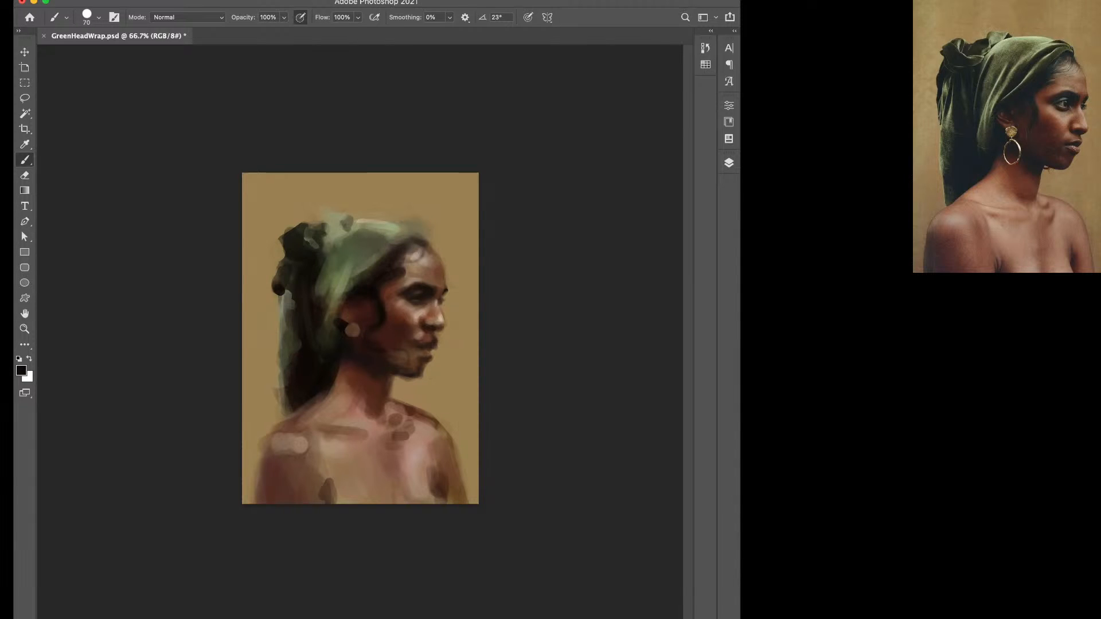
left_click(282, 477, "alt")
left_click(284, 305, "alt")
left_click_drag(268, 471, 265, 496)
left_click(299, 444, "alt")
left_click(402, 427, "alt")
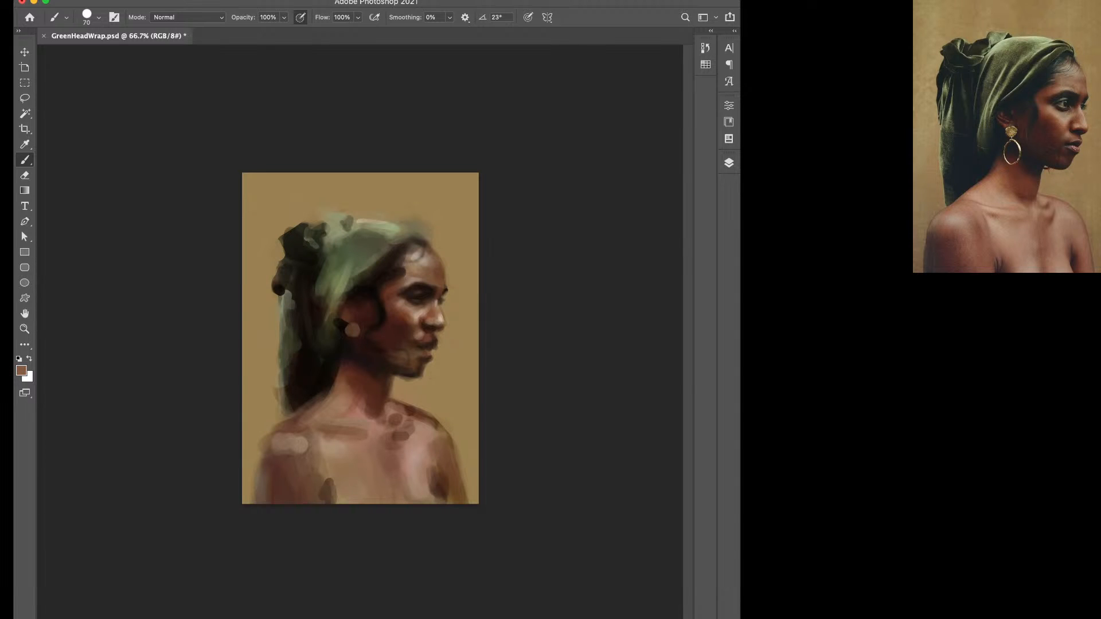
Paint a pinkish highlight along the near collarbone with a tone sampled from the far side of the chest.
left_click(418, 444, "alt")
key("bracketleft")
left_click_drag(331, 430, 351, 430)
Cover the dark crease at the near armpit with a brown skin tone sampled beside the near collarbone.
left_click(325, 433, "alt")
key("bracketright")
key("bracketright")
key("bracketright")
key("bracketright")
left_click(343, 500)
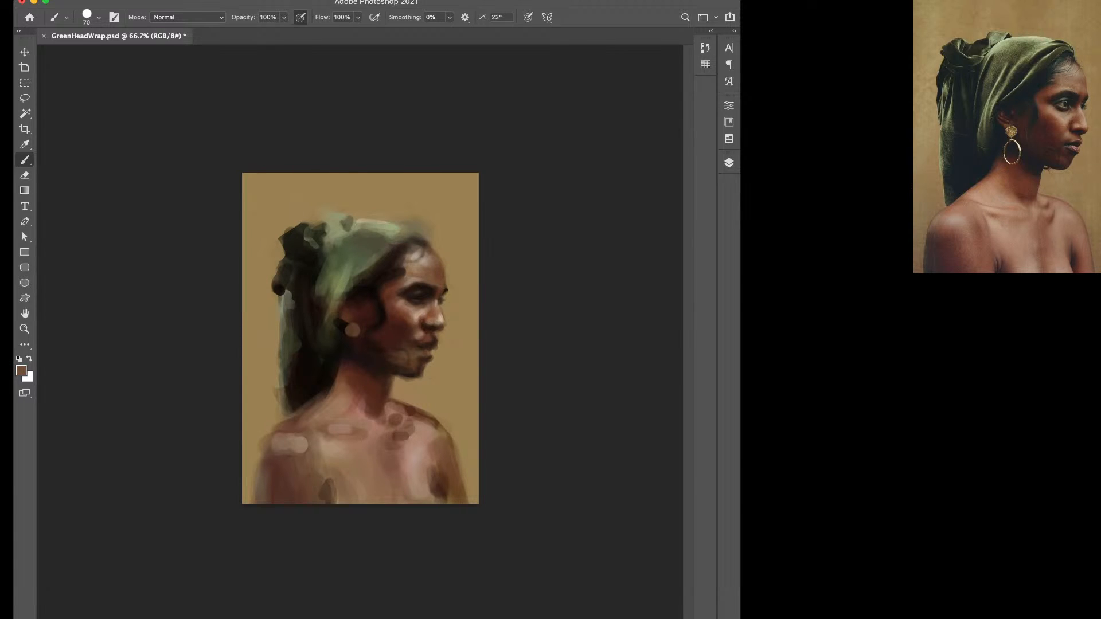
left_click(342, 496)
Lighten the lower middle of the chest with a light pinkish tone sampled from the far chest at size 80.
left_click(354, 486, "alt")
left_click(419, 458, "alt")
left_click_drag(361, 485, 374, 495)
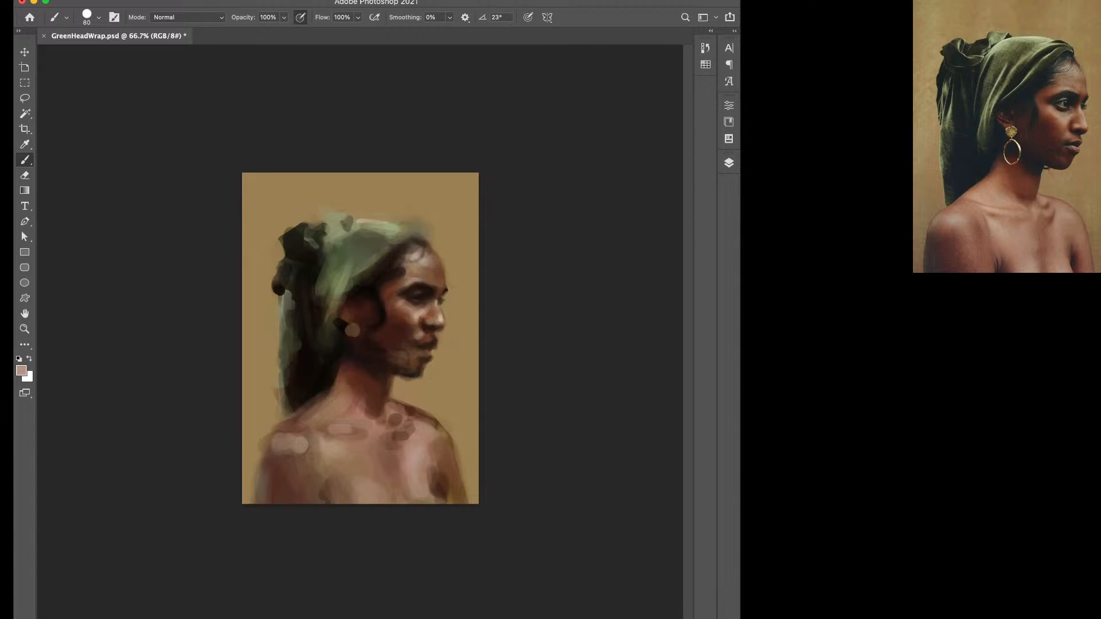
Blend the base of the neck above the collarbones with sampled chest and neck tones.
left_click(383, 464, "alt")
left_click(374, 426, "alt")
left_click_drag(367, 411, 367, 418)
left_click(420, 441, "alt")
left_click(373, 396, "alt")
left_click(367, 410)
Rework the far collarbone and the top edge of the far shoulder with sampled skin tones at size 60.
left_click(376, 429, "alt")
left_click(399, 413)
left_click(419, 425, "alt")
left_click(413, 417)
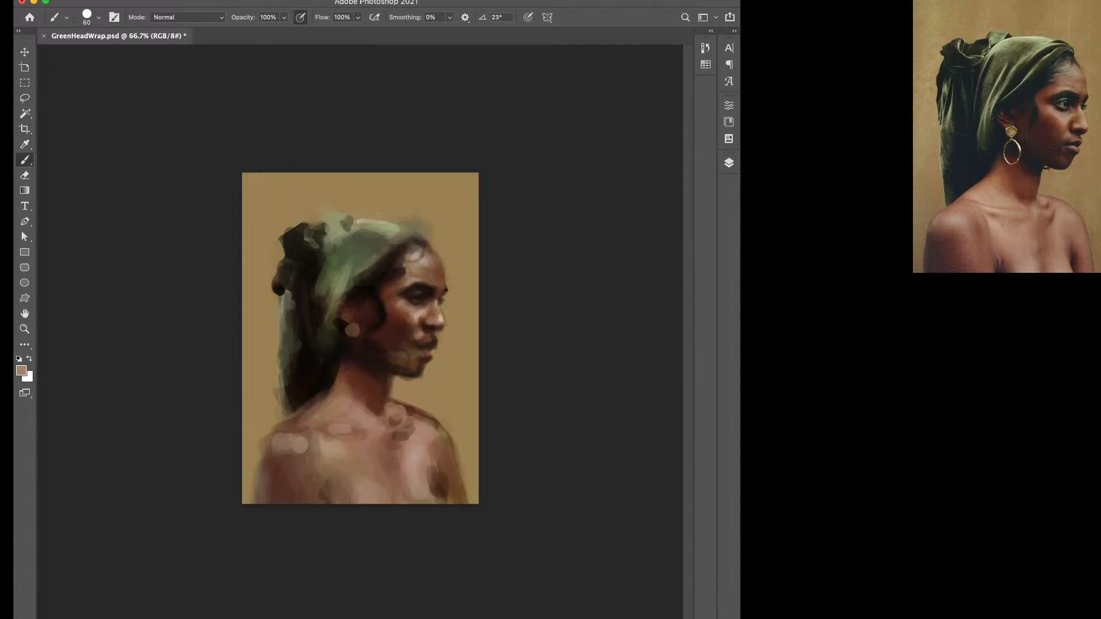
left_click(434, 425)
left_click(300, 445, "alt")
left_click(436, 428)
Brighten the near collarbone and the slope just above it with a sampled light tan at size 50.
key("bracketleft")
mouse_move(338, 428)
left_mouse_down()
mouse_move(327, 429)
mouse_move(343, 429)
left_mouse_up()
key("bracketright")
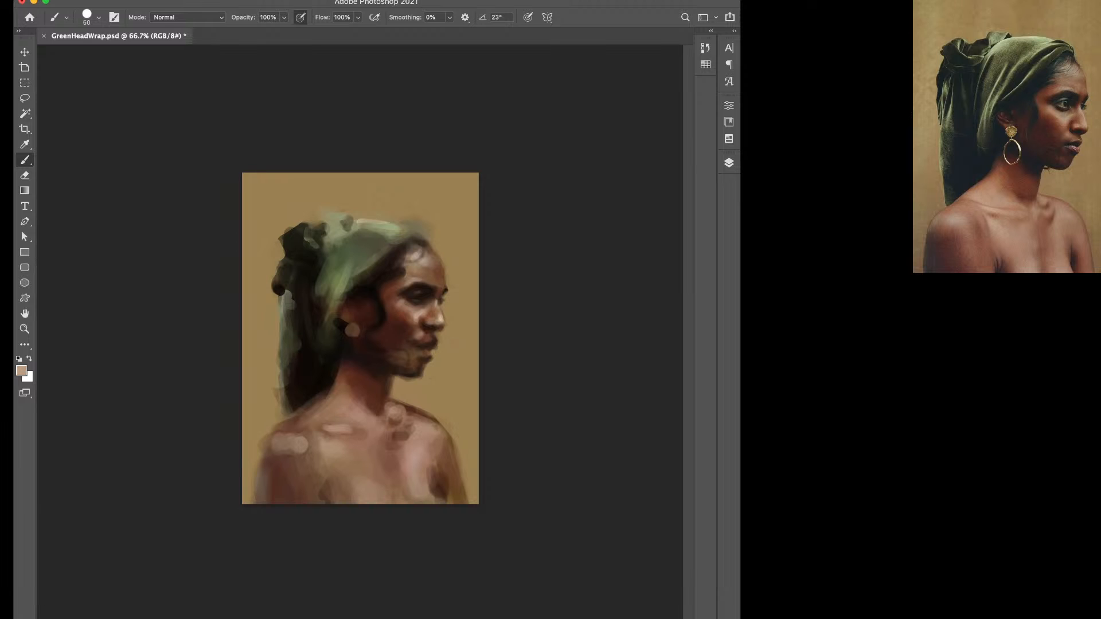
mouse_move(342, 407)
left_mouse_down()
mouse_move(321, 423)
mouse_move(367, 418)
left_mouse_up()
left_click(346, 413, "alt")
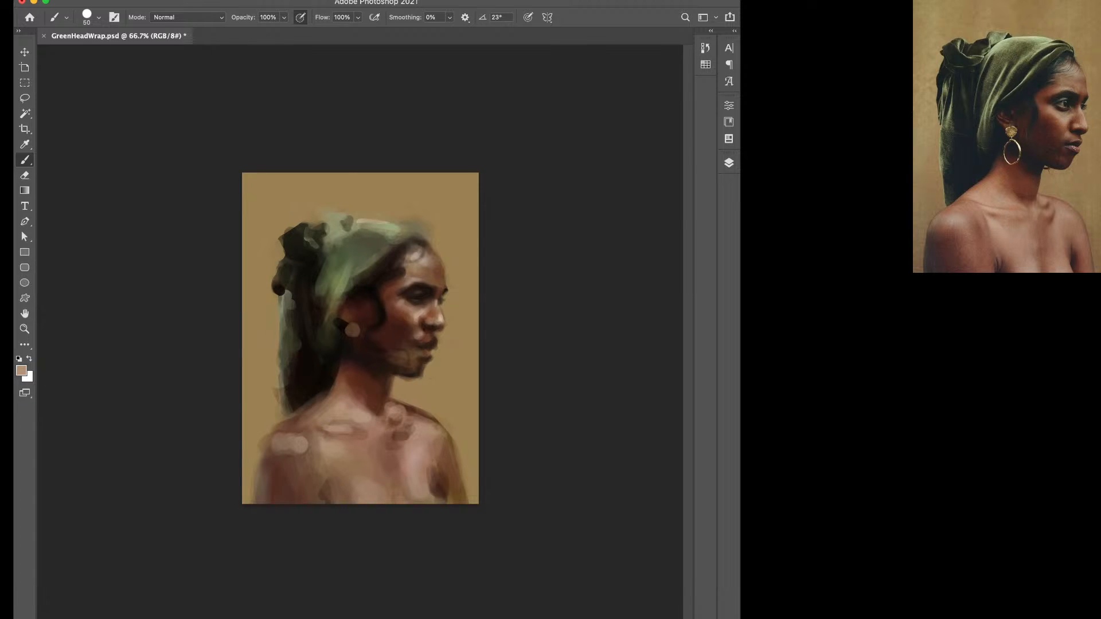
Darken the headwrap fold above the ear with a dark tone sampled near the earring.
left_click(329, 420, "alt")
left_click(343, 347, "alt")
left_click_drag(336, 314, 341, 295)
Shape the far shoulder's outer side and lighten its top with tones sampled from the far chest.
left_click(438, 446, "alt")
left_click_drag(447, 459, 449, 473)
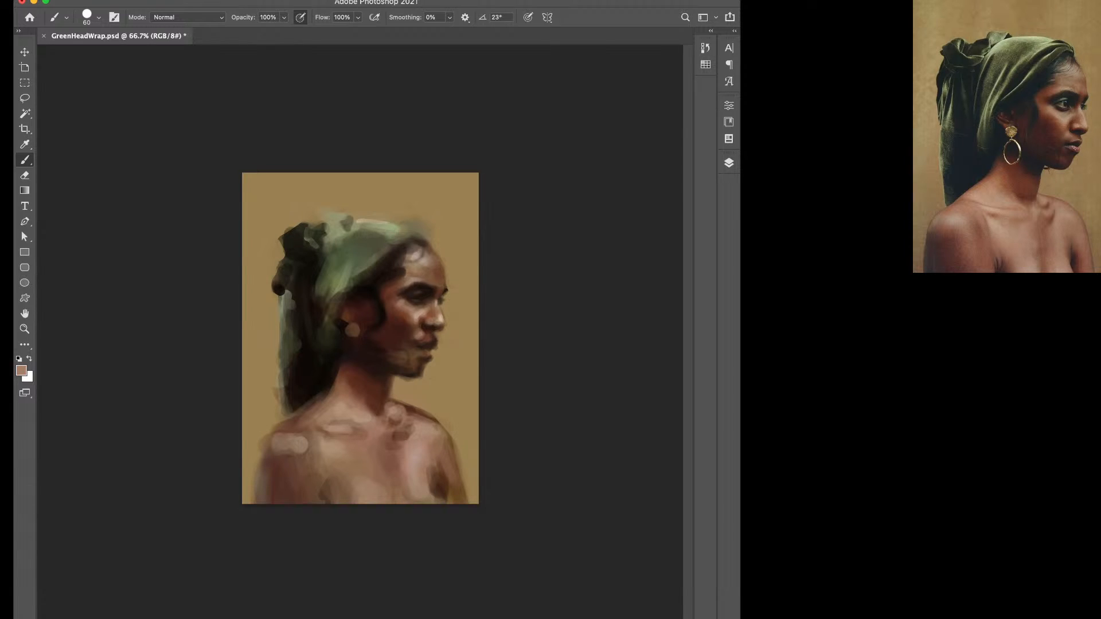
left_click(420, 446, "alt")
left_click_drag(422, 429, 433, 432)
Dab pale pink highlights along the bottom edge of the chest, finishing the middle at size 70.
left_click(420, 503)
left_click(413, 500)
key("]")
left_click_drag(373, 499, 362, 490)
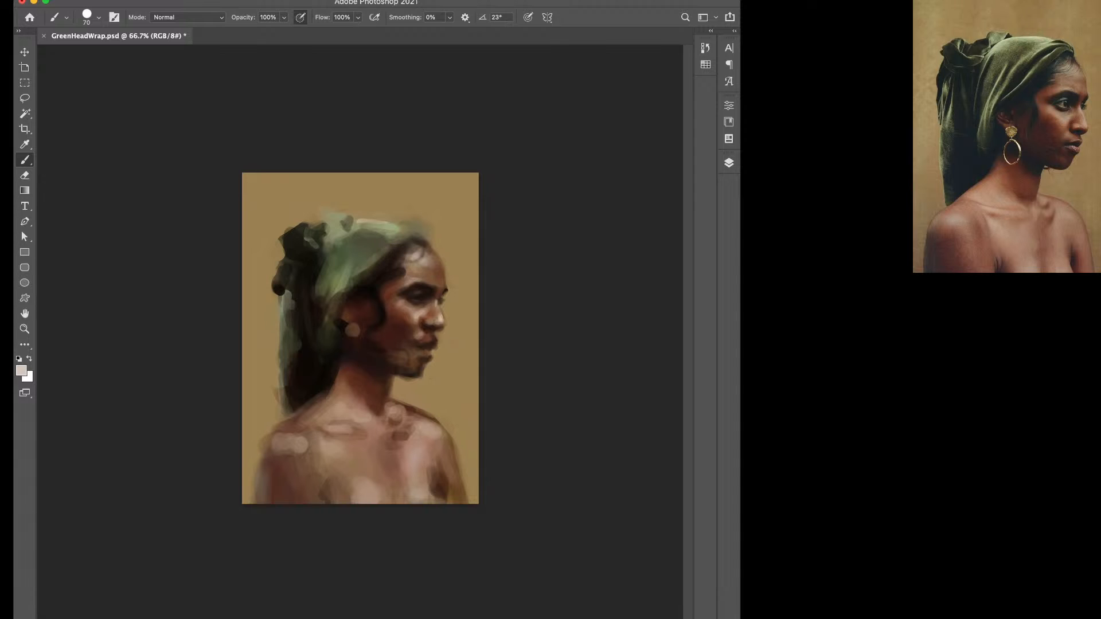
Blend the far collarbone where it meets the neck with sampled neck, chest and shoulder tones.
left_click(378, 396, "alt")
left_click(375, 450, "alt")
left_click(412, 409)
left_click(423, 429, "alt")
left_click(419, 417)
left_click(410, 410)
left_click(380, 398, "alt")
left_click(423, 430, "alt")
key("]")
left_click(282, 475, "alt")
left_click(339, 455, "alt")
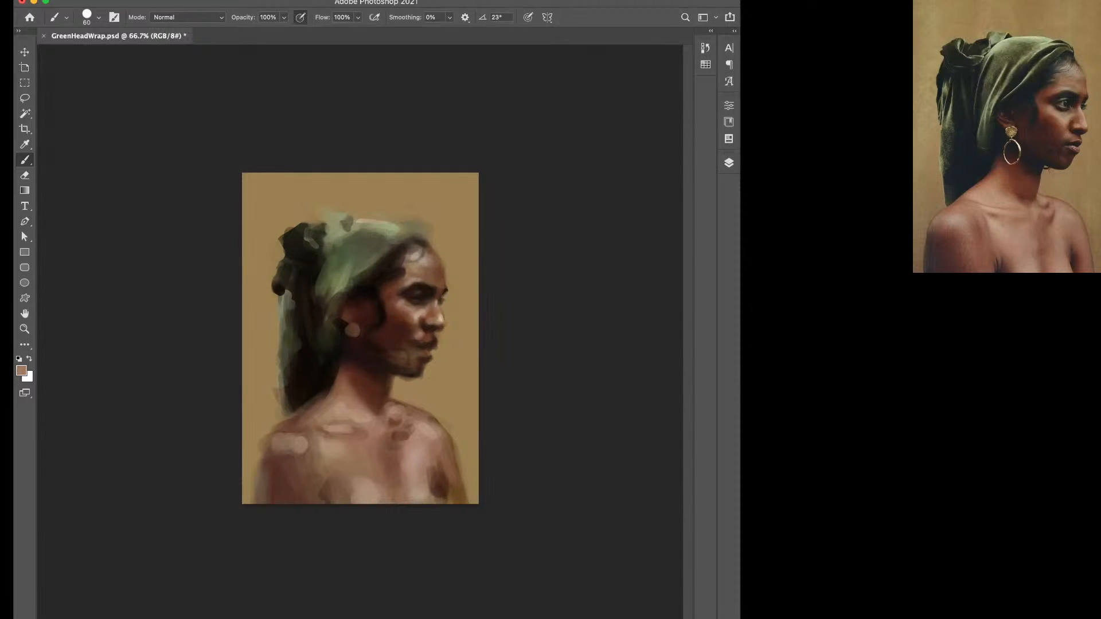
Paint over the round spots at the throat notch with a smaller brush and a sampled facial skin tone.
left_click(357, 350, "alt")
left_click(395, 326, "alt")
key("bracketleft")
key("bracketleft")
key("bracketleft")
left_click_drag(400, 413, 394, 417)
Smooth the lower neck with a light tan sampled from the near shoulder highlight at size 70.
left_click(379, 431, "alt")
key("bracketright")
left_click(285, 466, "alt")
key("bracketright")
key("bracketright")
left_click(297, 444, "alt")
left_click(359, 400)
Darken the near armpit crease with a dark brown sampled from the neck shadow at size 70.
left_click(278, 395, "alt")
left_click(375, 379, "alt")
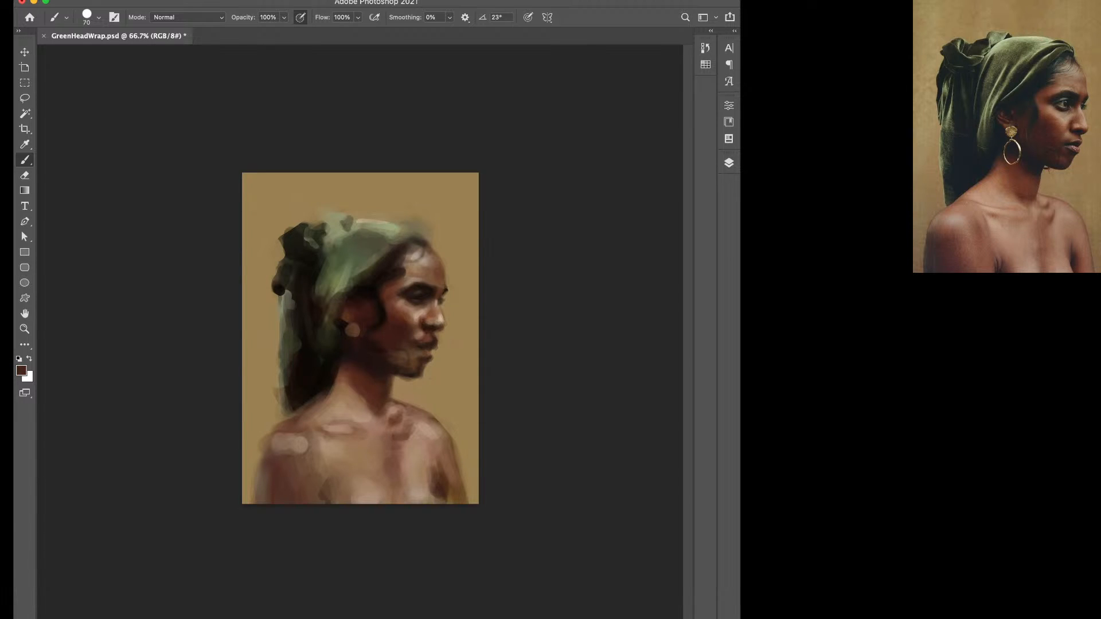
mouse_move(327, 491)
left_mouse_down()
mouse_move(334, 498)
mouse_move(325, 486)
left_mouse_up()
Lighten the bottom edge of the chest across to the far armpit with sampled chest tones and a larger brush.
left_click(341, 481, "alt")
key("bracketright")
key("bracketright")
left_click(367, 487, "alt")
left_click(378, 495, "alt")
left_click_drag(392, 502, 448, 502)
left_click(423, 486, "alt")
left_click(440, 485, "alt")
Blend the highlight on the far shoulder with a tone sampled from the far upper chest at size 80.
key("bracketleft")
key("bracketleft")
key("bracketleft")
left_click(309, 472, "alt")
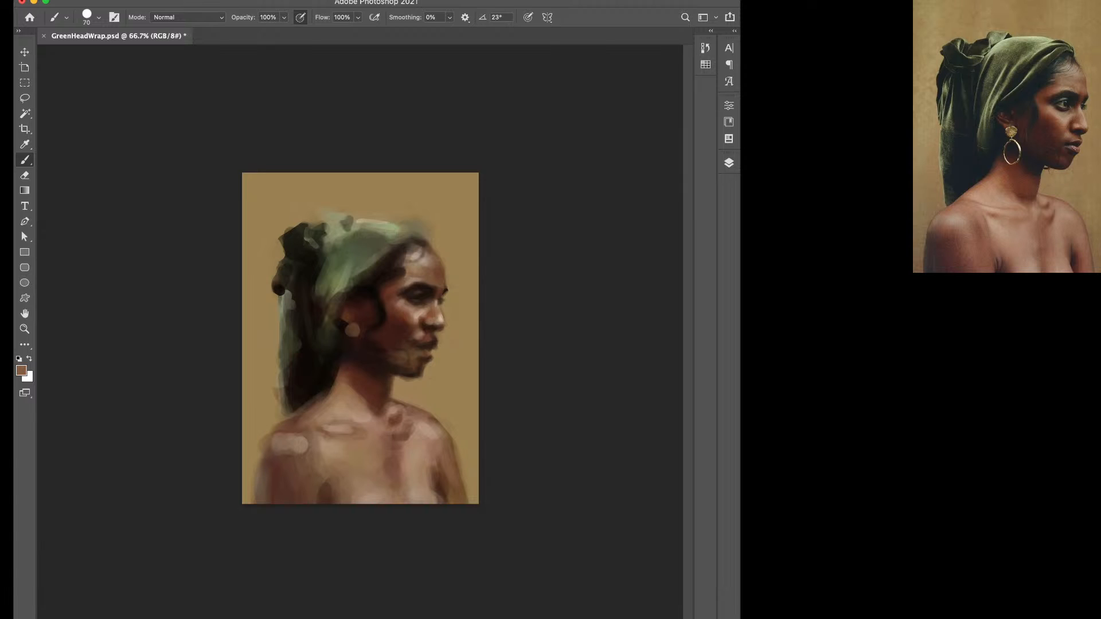
left_click(375, 453, "alt")
left_click(414, 446, "alt")
key("bracketright")
mouse_move(428, 437)
left_mouse_down()
mouse_move(412, 454)
mouse_move(437, 436)
left_mouse_up()
left_click(423, 432, "alt")
Deepen the shadow at the bottom of the near armpit with the default black at size 50.
key("d")
key("bracketright")
key("bracketright")
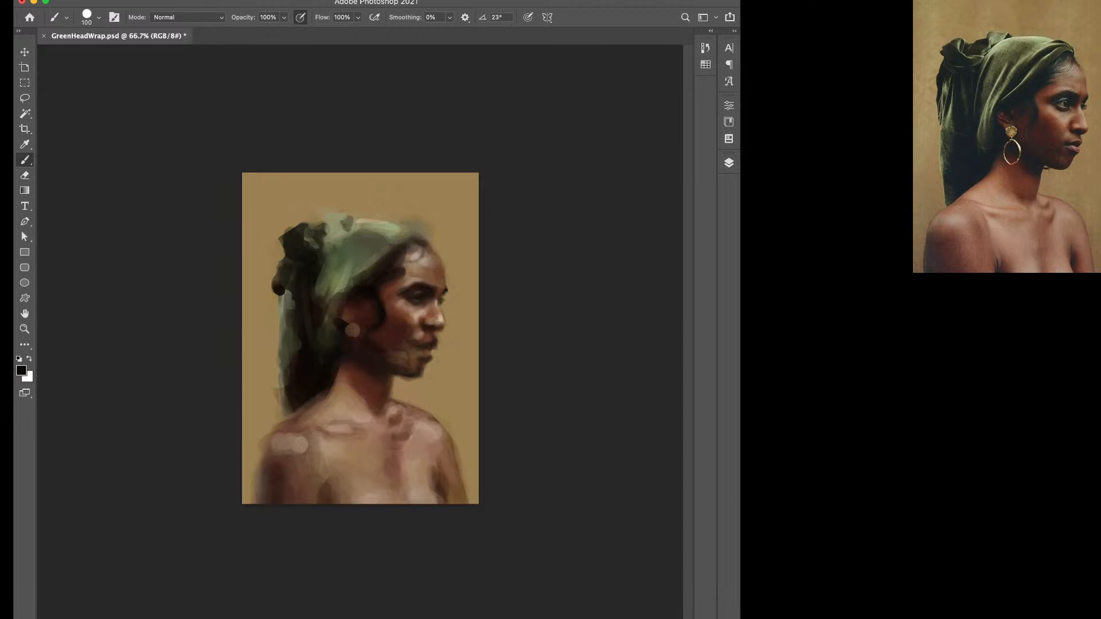
key("bracketleft")
key("bracketleft")
key("bracketleft")
key("bracketleft")
key("bracketleft")
left_click_drag(327, 502, 316, 500)
Draw a thin dark line along the far armpit crease with a smaller black brush.
key("bracketleft")
key("bracketleft")
key("bracketleft")
key("bracketleft")
mouse_move(439, 469)
left_mouse_down()
mouse_move(438, 490)
mouse_move(435, 478)
left_mouse_up()
Soften the chest beside the far armpit crease with a brown sampled from the near upper arm at size 60.
key("bracketright")
key("bracketright")
key("bracketright")
left_click(279, 471, "alt")
key("bracketright")
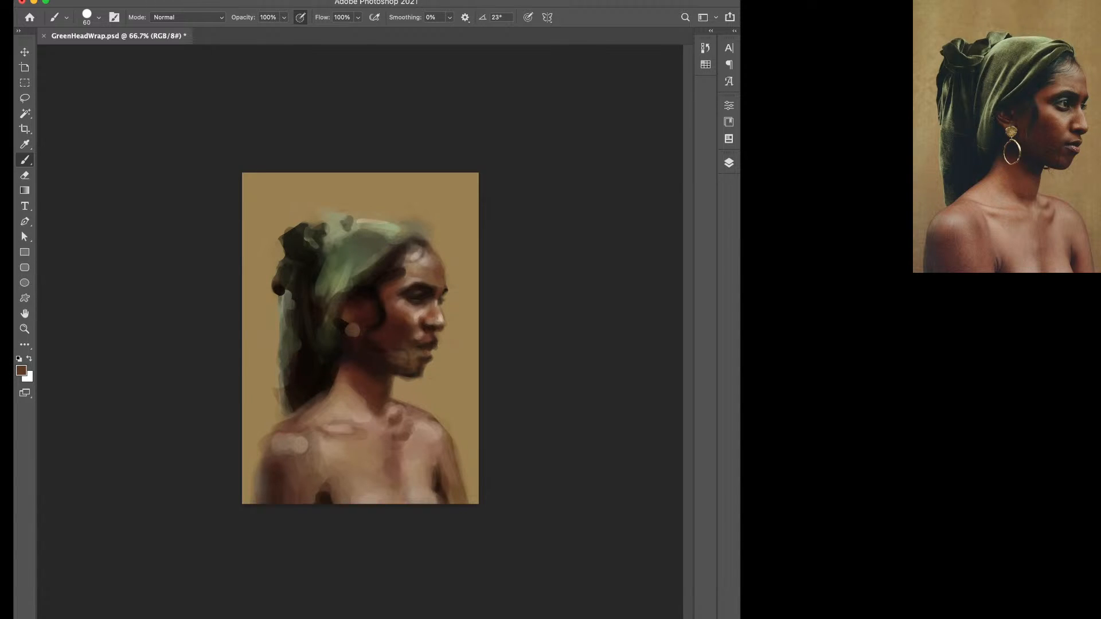
left_click_drag(427, 469, 427, 491)
Blend the middle of the chest and the base of the neck with sampled skin tones at size 80.
left_click(418, 476, "alt")
key("bracketright")
key("bracketright")
key("d")
left_click(371, 383, "alt")
left_click(459, 484, "alt")
left_click(343, 446, "alt")
left_click(454, 458, "alt")
left_click(375, 453, "alt")
left_click(374, 462, "alt")
left_click_drag(384, 461, 386, 468)
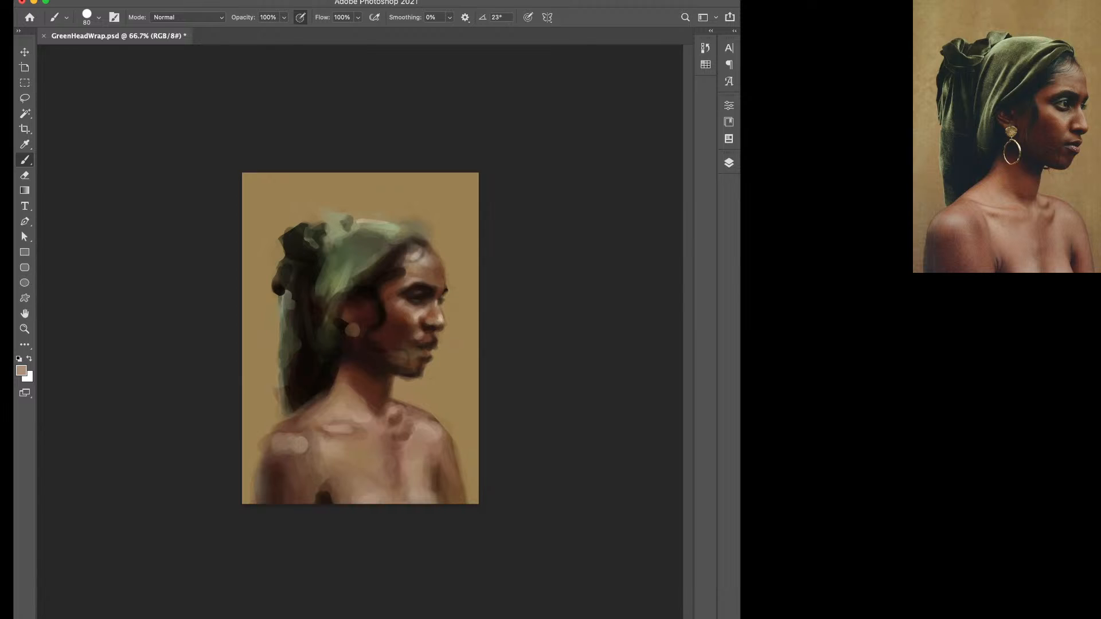
left_click_drag(373, 403, 377, 409)
left_click(373, 385, "alt")
Add a light highlight to the earring stud with a pale tone sampled from the forehead highlight.
key("super+equal")
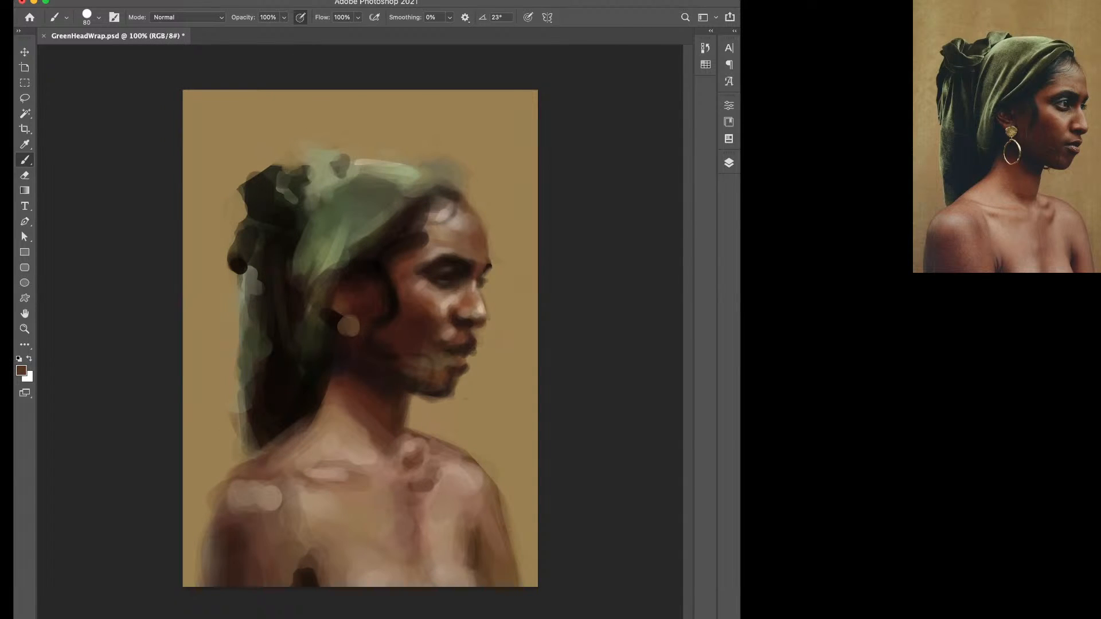
left_click(442, 214, "alt")
key("bracketleft")
left_click_drag(346, 320, 354, 327)
Paint a pale highlight along the upper edge of the near eyebrow at size 20.
left_click(437, 246, "super")
left_click(437, 247, "super")
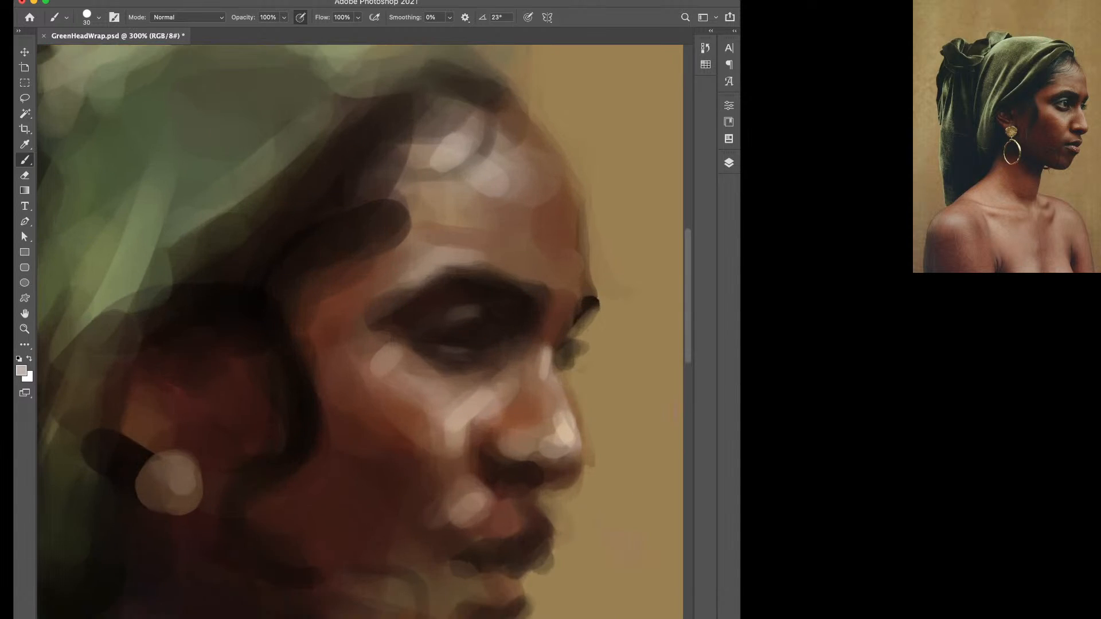
key("bracketleft")
key("bracketleft")
mouse_move(455, 261)
left_mouse_down()
mouse_move(472, 259)
mouse_move(447, 259)
mouse_move(409, 284)
left_mouse_up()
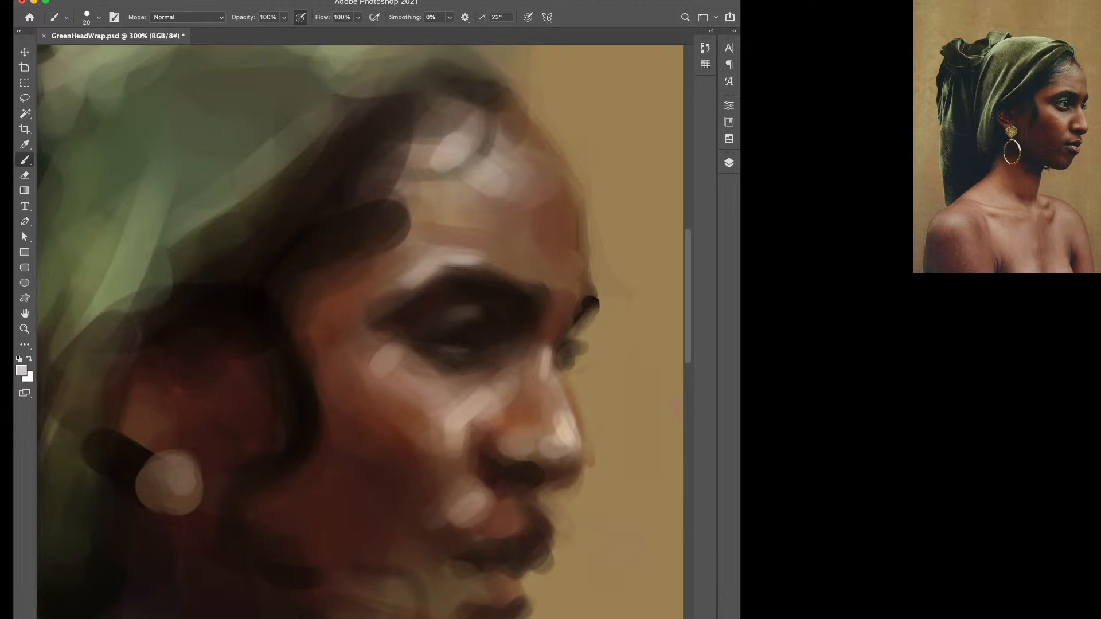
Soften the bright cheek highlight beside the nose with a sampled skin tone at size 25.
key("bracketleft")
left_click(492, 404, "alt")
key("bracketright")
key("bracketright")
key("bracketright")
left_click_drag(485, 399, 457, 421)
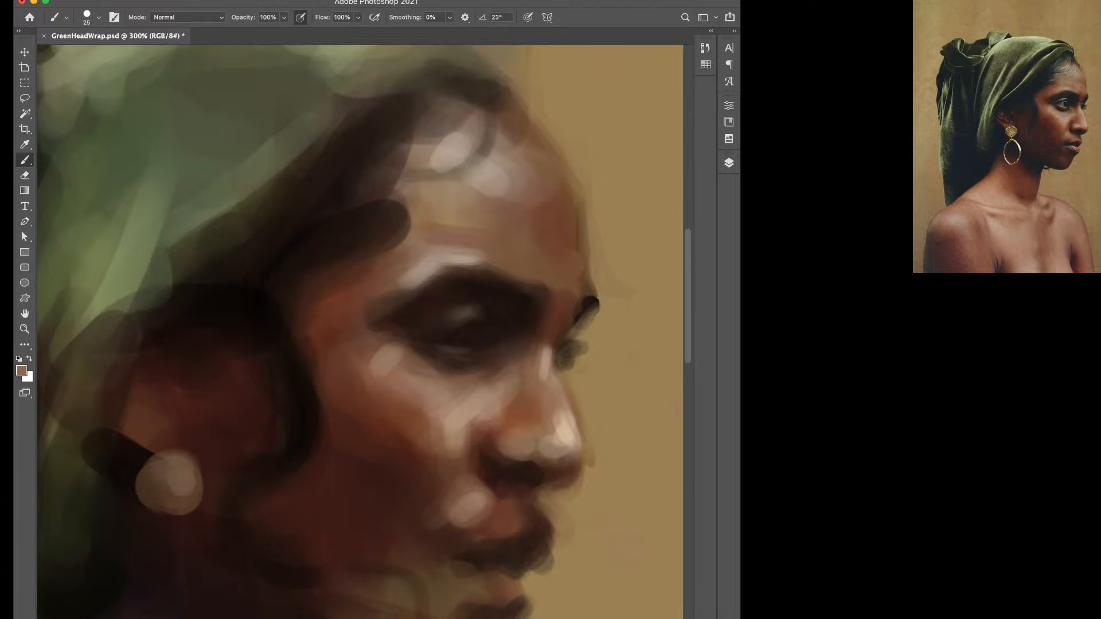
Refine the highlight on the tip of the nose with light tones sampled from the nose.
left_click(558, 429, "alt")
left_click_drag(562, 429, 567, 438)
left_click(554, 408, "alt")
left_click(564, 423, "alt")
key("bracketleft")
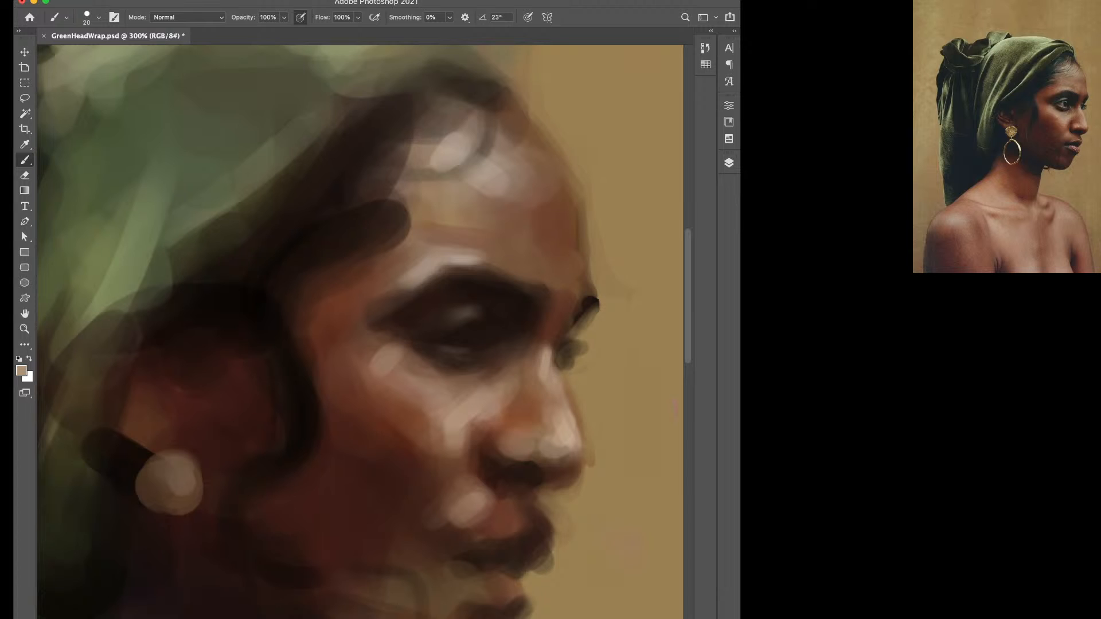
Lighten the side of the nose above the nostril with a tone sampled from the nose bridge at size 20.
left_click(553, 408, "alt")
left_click(550, 406, "alt")
left_click_drag(536, 403, 527, 420)
Define the front edge of the nose tip with a dark reddish brown sampled beside the nostril at size 15.
left_click(486, 434, "alt")
key("bracketleft")
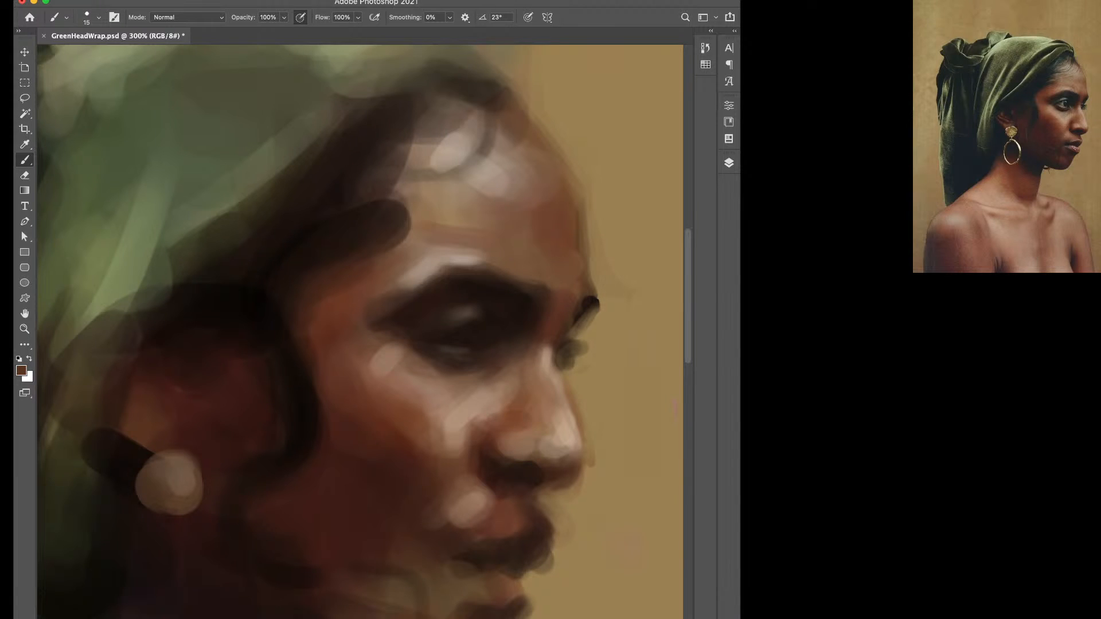
left_click(480, 446, "alt")
left_click_drag(576, 474, 572, 431)
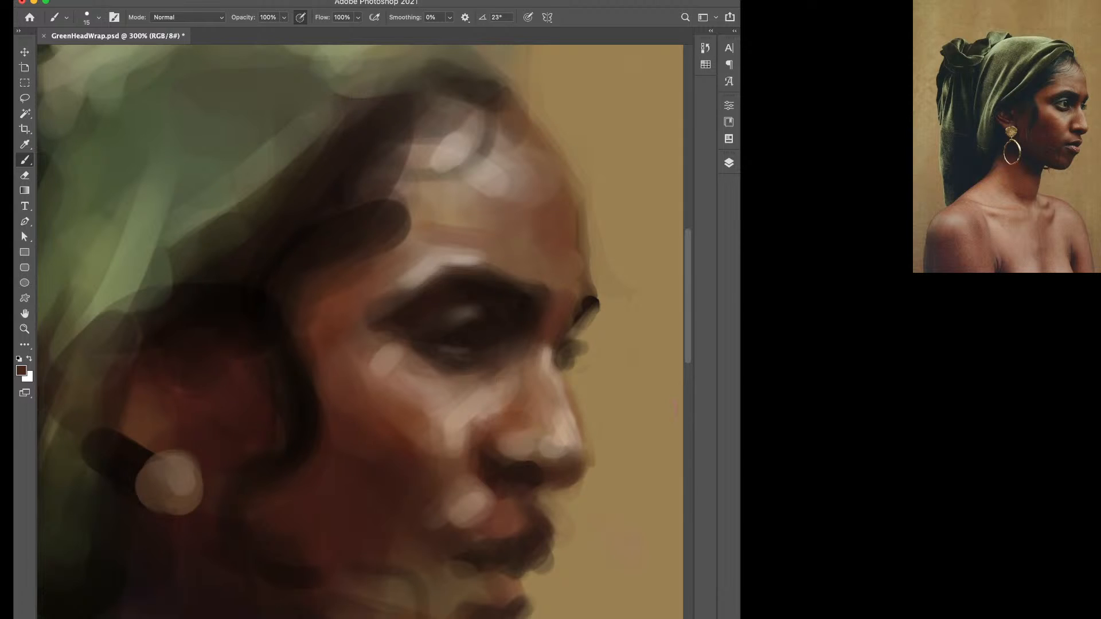
Add a small light accent at the near eye's inner corner with a nose-highlight tone at size 9.
left_click(565, 430, "alt")
key("bracketright")
key("bracketleft")
key("bracketright")
key("bracketleft")
left_click_drag(501, 338, 507, 347)
key("super+plus")
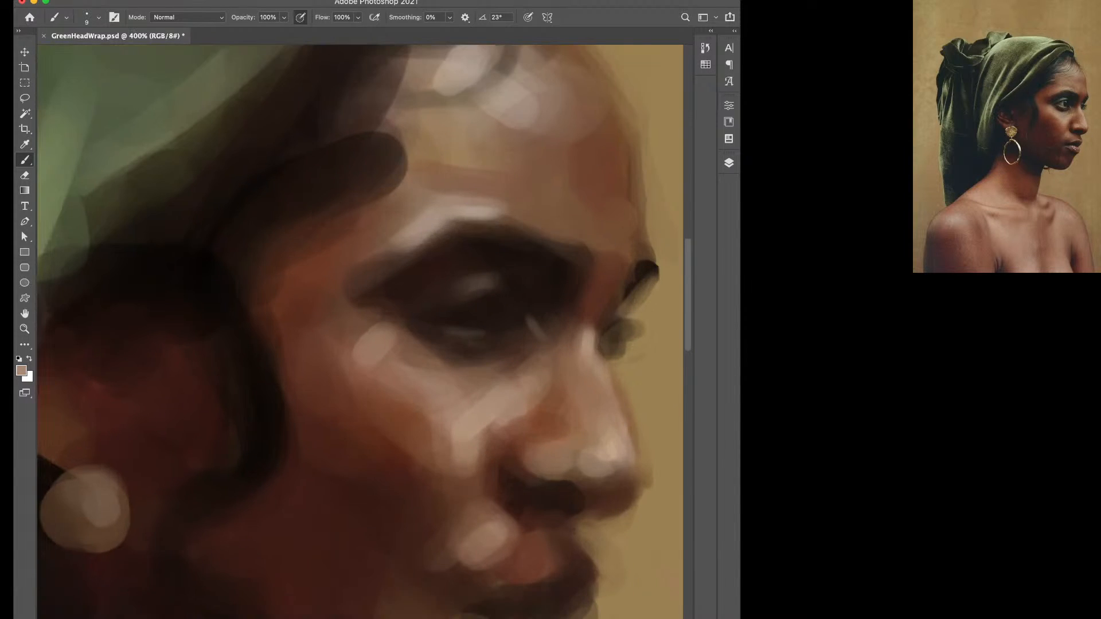
key("super+minus")
key("super+minus")
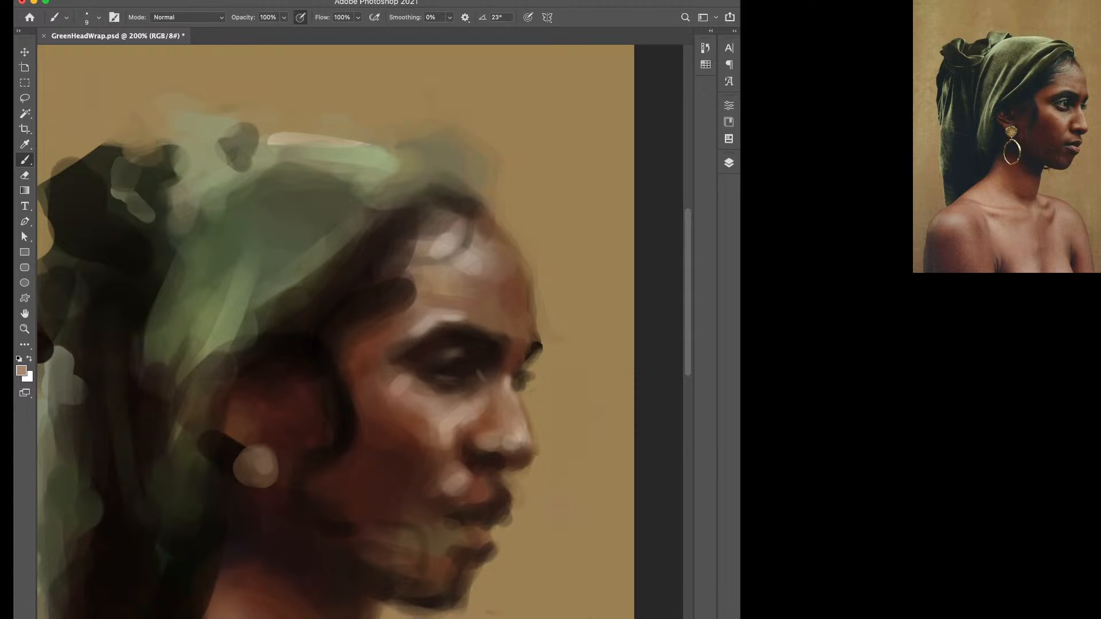
Refine the front edge of the upper lip with skin and background tones sampled nearby at size 20.
key("d")
key("bracketright")
left_click(557, 357, "alt")
left_click(483, 489, "alt")
key("bracketright")
key("bracketleft")
mouse_move(505, 485)
left_mouse_down()
mouse_move(515, 502)
mouse_move(495, 526)
mouse_move(501, 521)
left_mouse_up()
left_click(523, 509, "alt")
left_click(516, 510, "alt")
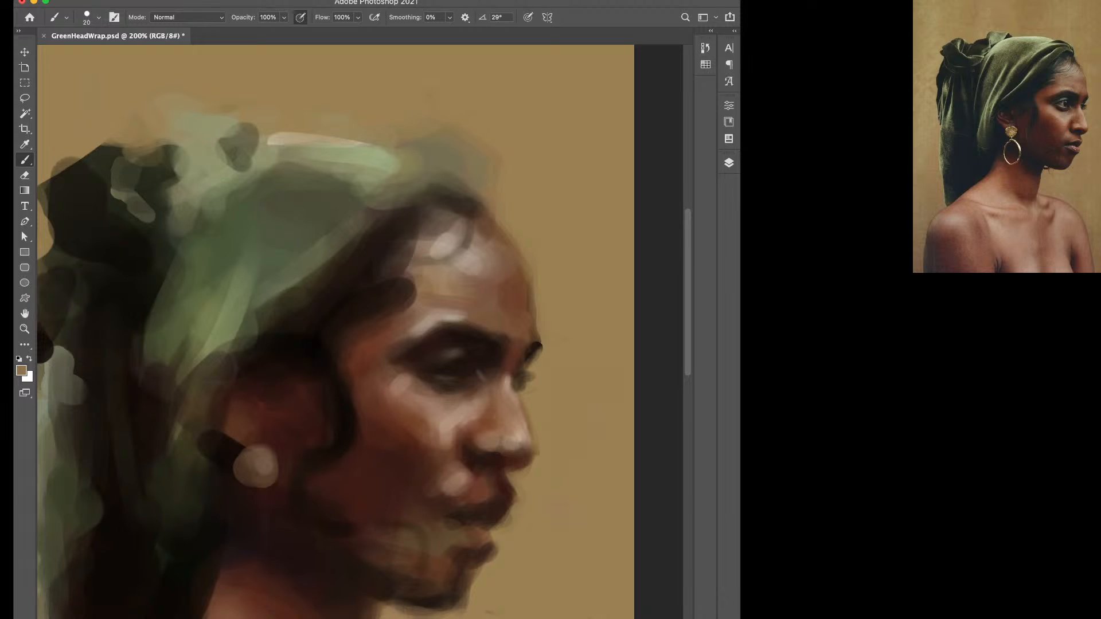
Soften the side of the nose bridge below the near eye's inner corner with skin tones sampled around it.
key("bracketright")
key("bracketright")
key("bracketright")
key("bracketleft")
key("bracketleft")
left_click(494, 364, "alt")
left_click_drag(498, 388, 490, 385)
left_click(505, 397, "alt")
left_click(490, 362, "alt")
Refine the edge around the far eye with background and dark tones sampled beside it at size 15.
left_click(554, 351, "alt")
key("bracketleft")
key("bracketleft")
left_click(533, 351, "alt")
left_click(541, 367, "alt")
left_click(526, 363, "alt")
Blend light skin tones sampled nearby above the upper lip and on the cheek beside the nostril.
left_click(461, 480, "alt")
left_click_drag(470, 471, 478, 477)
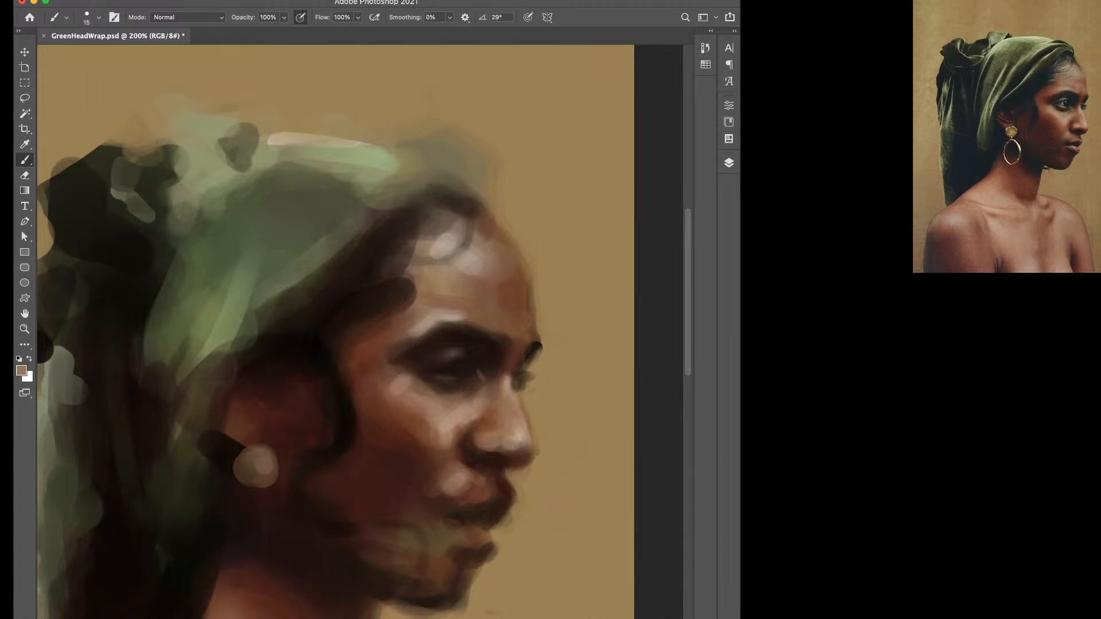
key("bracketright")
key("bracketright")
left_click(466, 437, "alt")
left_click(469, 444, "alt")
left_click(453, 431, "alt")
left_click(444, 450, "alt")
left_click_drag(445, 438, 454, 455)
Rework the highlight above the mouth corner with skin tones sampled from the cheek and upper lip.
key("bracketright")
left_click(451, 426, "alt")
left_click(414, 471, "alt")
key("bracketright")
left_click(460, 485, "alt")
key("bracketleft")
left_click_drag(458, 487, 467, 490)
Darken the front of the lower lip with a dark tone sampled from the mouth line at size 15.
left_click(480, 511, "alt")
key("bracketleft")
key("bracketleft")
key("bracketleft")
key("bracketright")
key("bracketright")
key("bracketleft")
key("bracketleft")
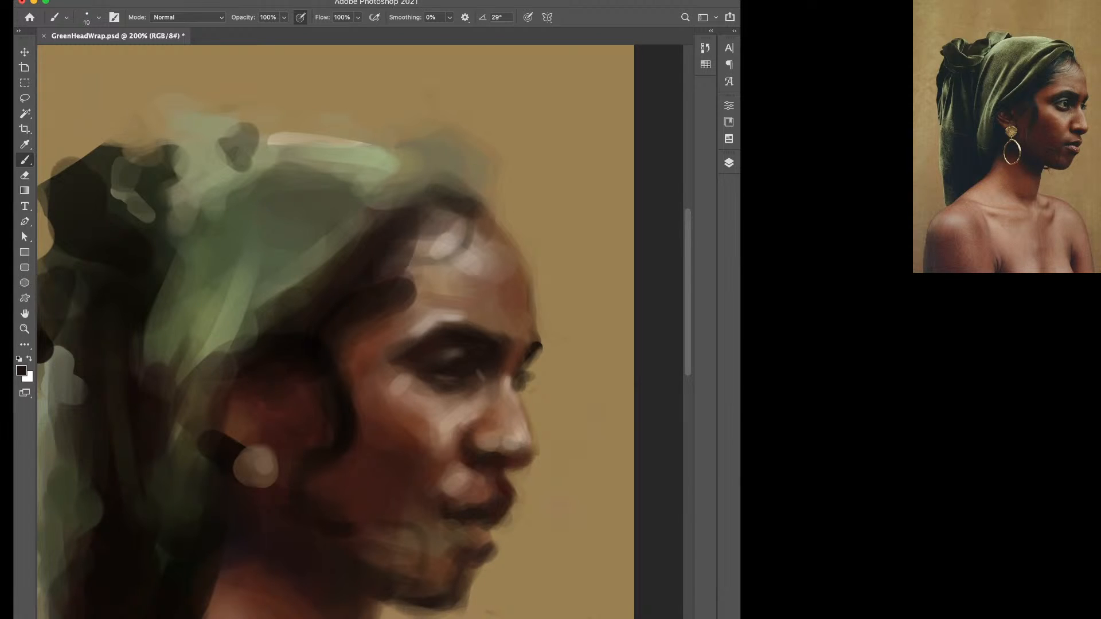
key("bracketright")
scroll(337, 332, "down", 3)
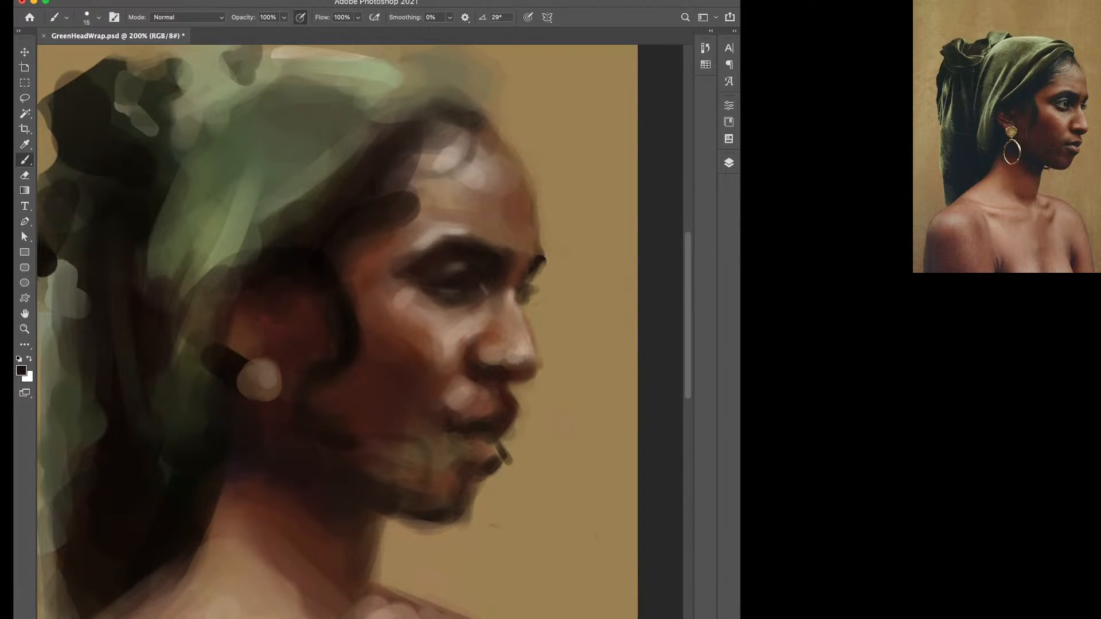
Shape the lower lip and the shadow beneath it with tones sampled from the lip and chin.
left_click(564, 424, "alt")
left_click(494, 454, "alt")
left_click_drag(494, 465, 477, 463)
key("bracketright")
left_click(463, 466, "alt")
left_click(454, 507, "alt")
key("bracketleft")
left_click_drag(468, 457, 486, 463)
left_click_drag(473, 482, 468, 488)
Clean the contour from the lower lip to the underside of the chin with the sampled background tan at size 30.
left_click(523, 459, "alt")
key("bracketright")
key("bracketright")
mouse_move(514, 462)
left_mouse_down()
mouse_move(509, 452)
mouse_move(467, 515)
mouse_move(436, 526)
left_mouse_up()
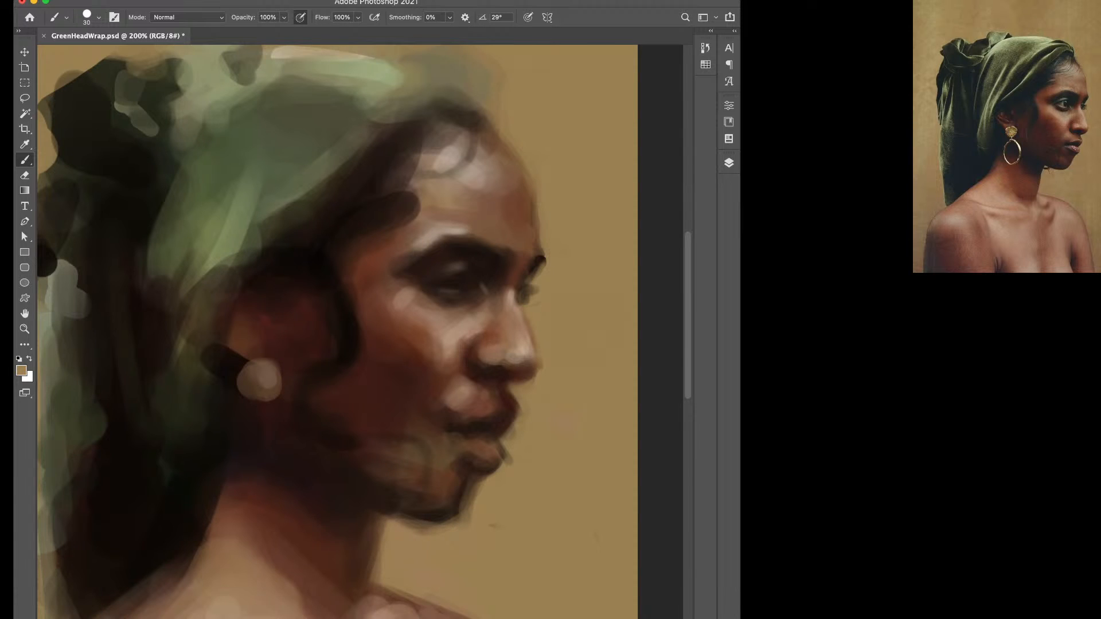
Refine the far shoulder line at the base of the neck with background tan sampled beside the mouth.
left_click(440, 511, "alt")
key("bracketright")
key("super+plus")
key("super+minus")
key("super+minus")
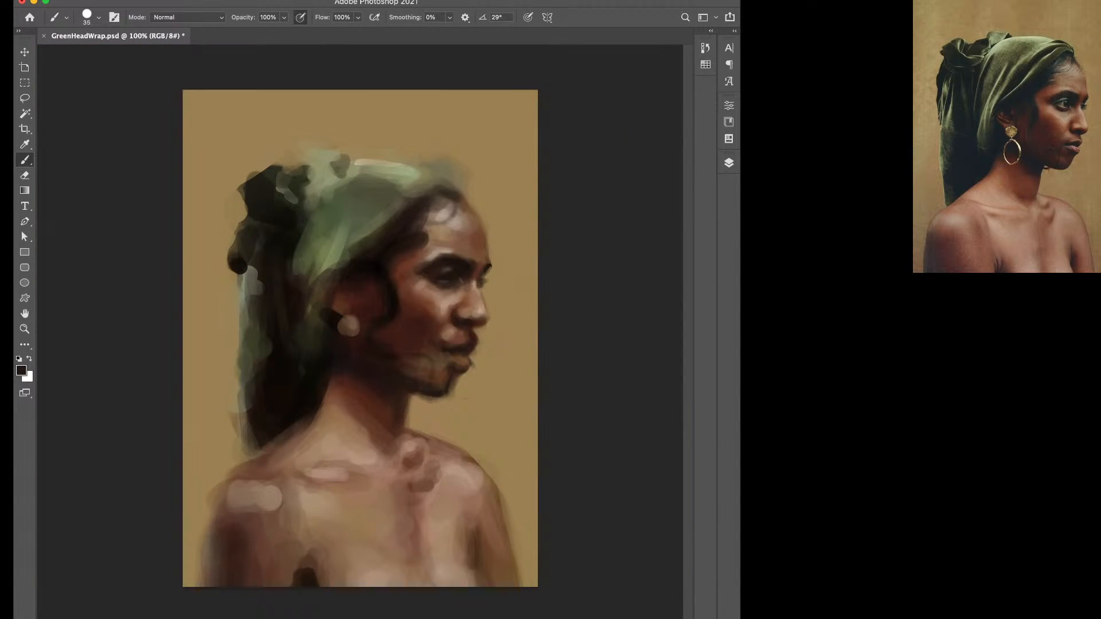
left_click(494, 367, "alt")
left_click_drag(416, 427, 455, 445)
left_click(453, 450, "alt")
left_click(458, 471, "alt")
Blend the base of the neck with brown and skin tones sampled from the neck, using a brush above size 60.
left_click(394, 410, "alt")
key("bracketright")
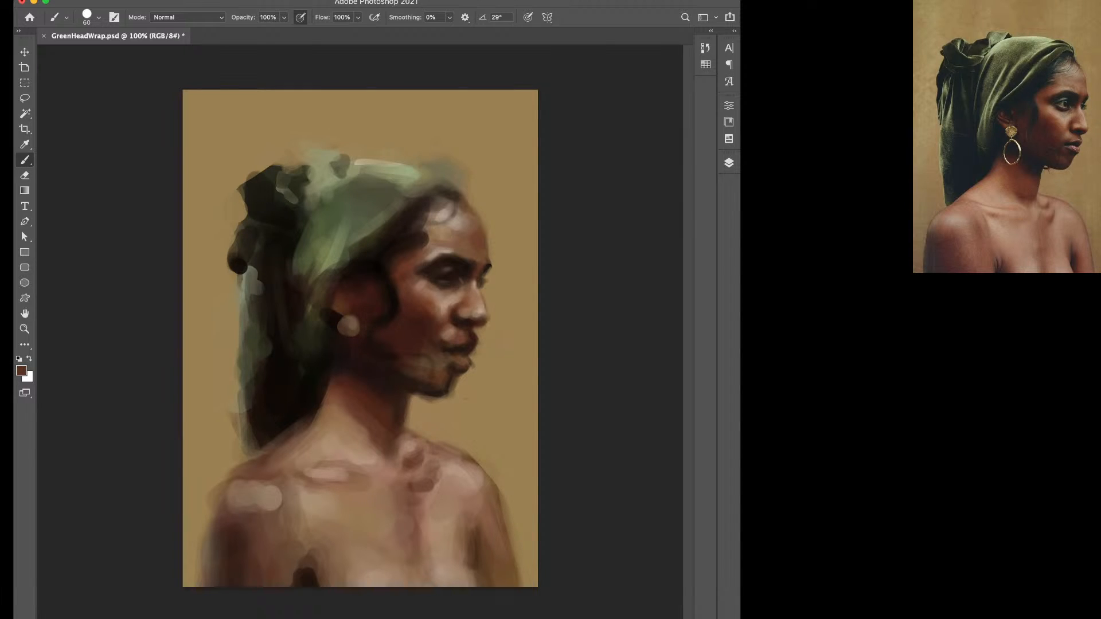
left_click(385, 463, "alt")
key("bracketright")
left_click(387, 452)
Deepen the far arm's shadow and outer edge with a dark red sampled from the jaw at sizes 80 and 35.
left_click(350, 362, "alt")
key("bracketright")
key("bracketright")
key("bracketleft")
key("bracketleft")
left_click(383, 344, "alt")
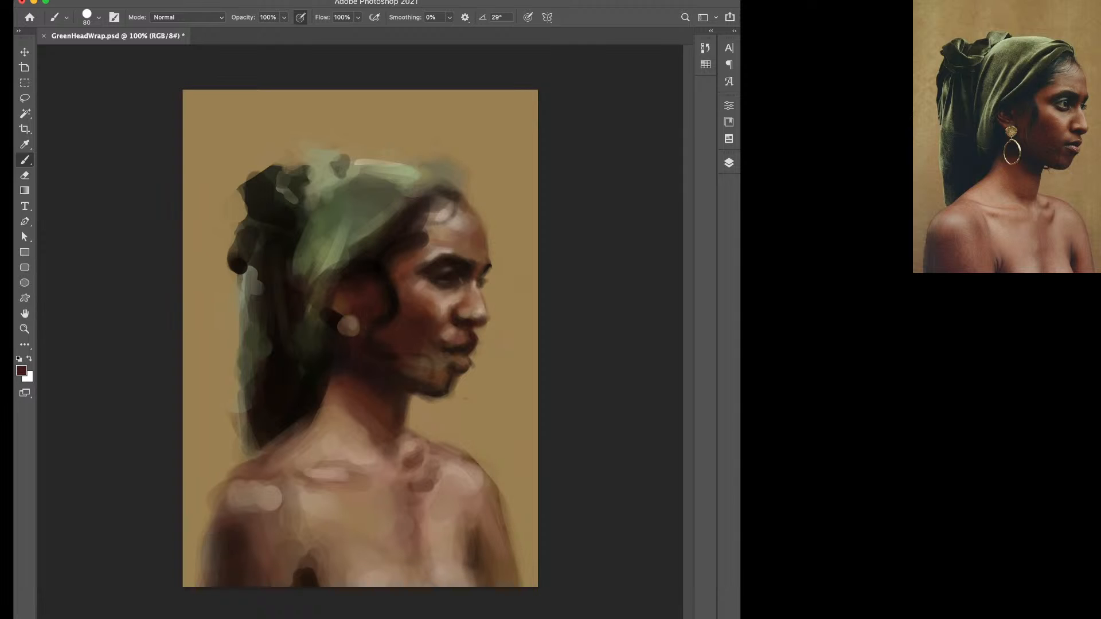
mouse_move(483, 543)
left_mouse_down()
mouse_move(491, 537)
mouse_move(516, 569)
left_mouse_up()
key("bracketleft")
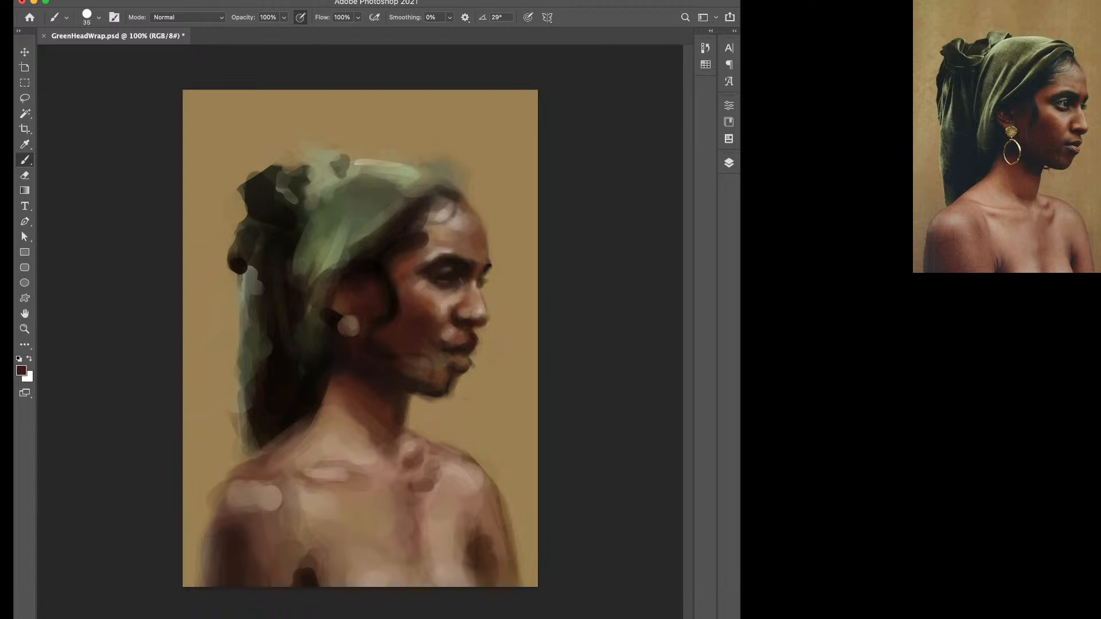
left_click_drag(505, 518, 514, 566)
Warm the far arm's shadow with a reddish brown sampled from the arm at size 30.
left_click(497, 515, "alt")
key("bracketright")
key("bracketright")
key("bracketleft")
key("d")
key("bracketleft")
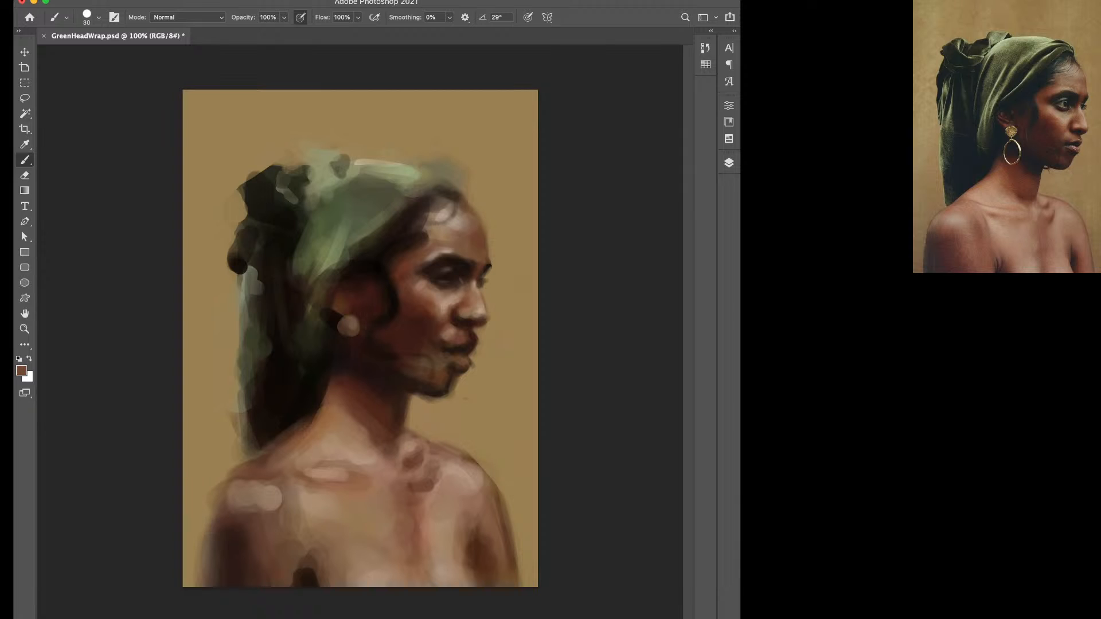
Blend the neck with skin tones sampled from its middle and base at size 35.
left_click(357, 395, "alt")
left_click(363, 438, "alt")
key("bracketright")
Refine the near eye with a dark tone sampled from its eyelid at sizes 9 and 10.
key("super+plus")
key("super+plus")
left_click_drag(390, 263, 239, 256)
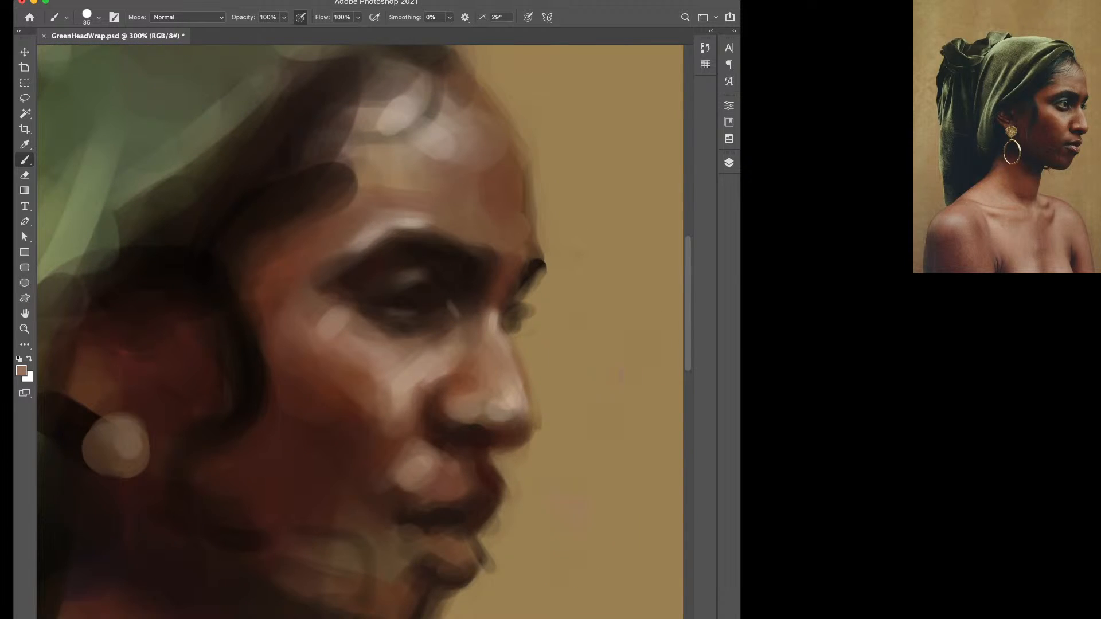
left_click(418, 279, "alt")
key("bracketleft")
key("bracketleft")
key("bracketleft")
key("bracketleft")
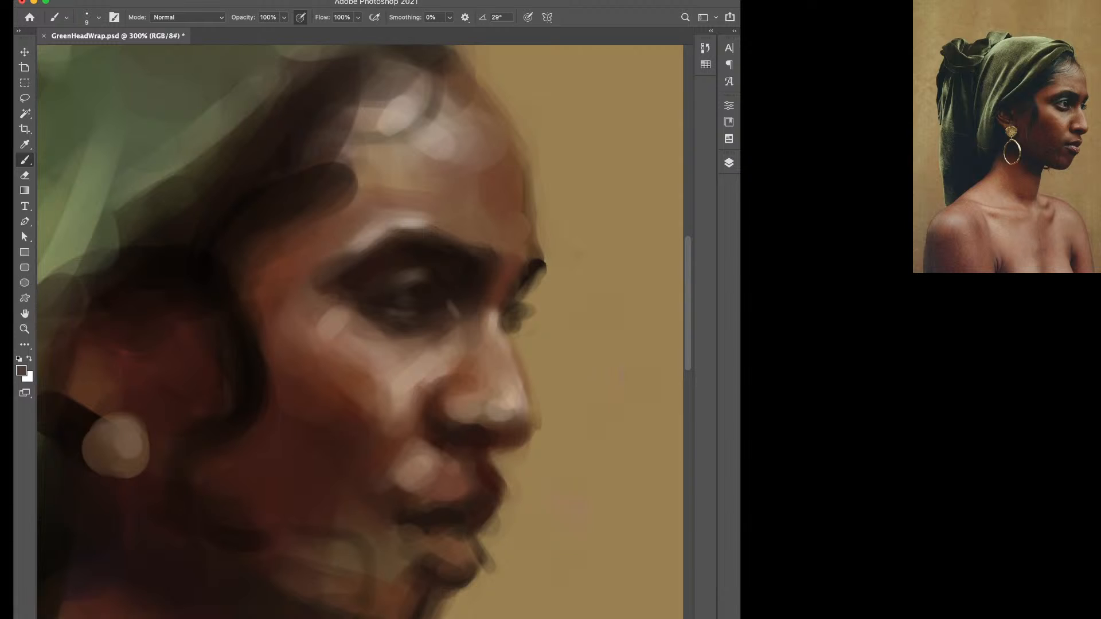
key("bracketright")
Soften the near shoulder and collarbone with sampled light skin tones, using a broad brush starting at size 200.
double_click(25, 314)
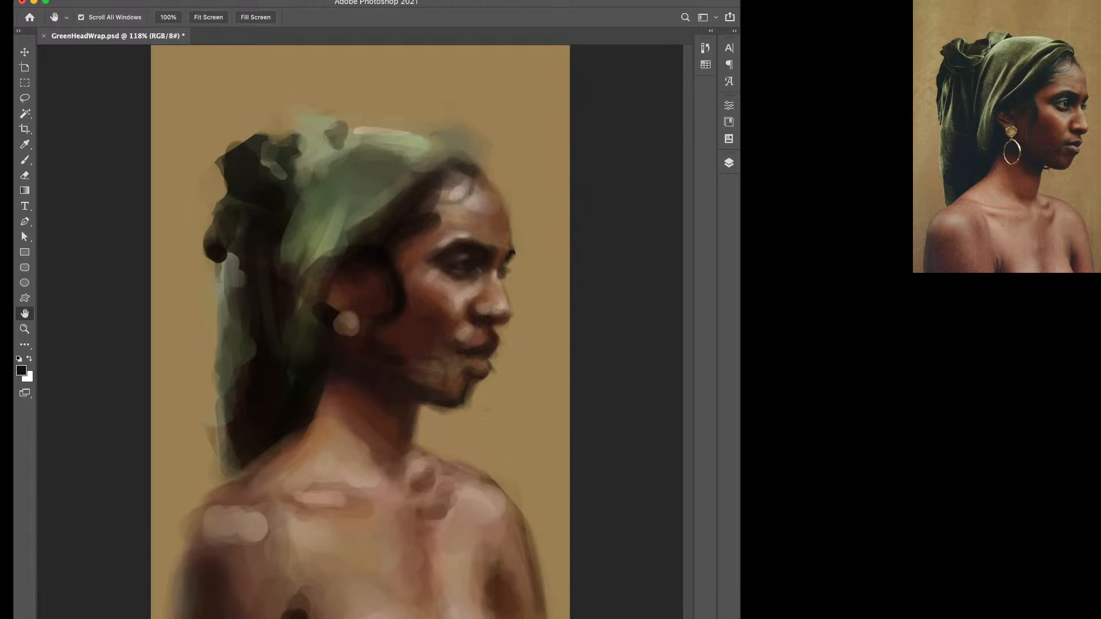
key("b")
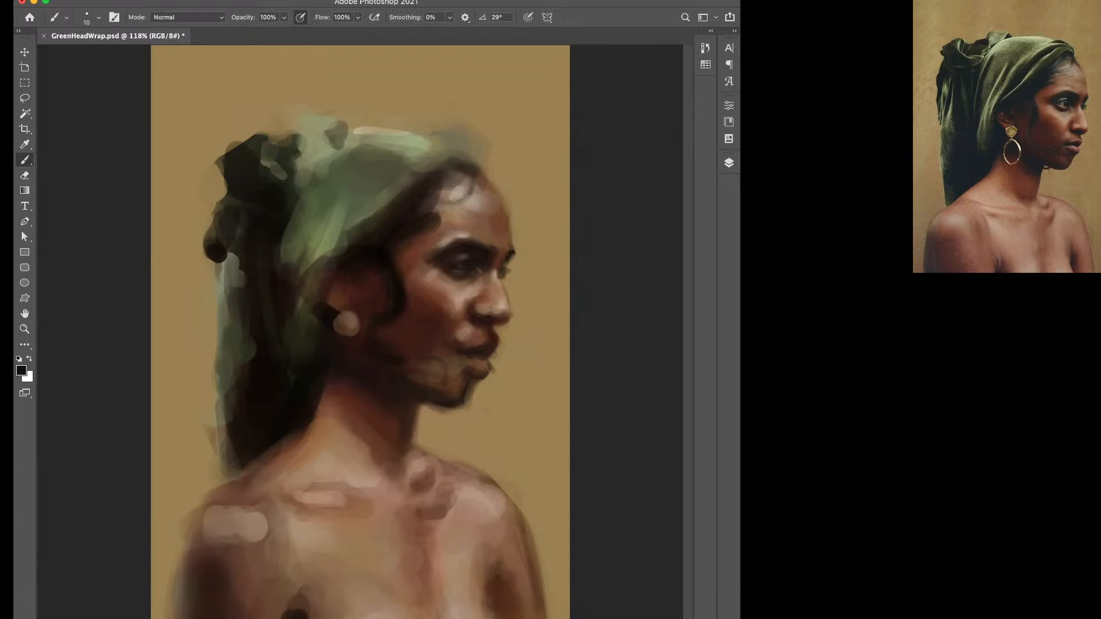
key("bracketright")
key("bracketright")
key("bracketright")
key("bracketright")
key("bracketright")
key("bracketright")
key("bracketright")
key("bracketright")
key("bracketright")
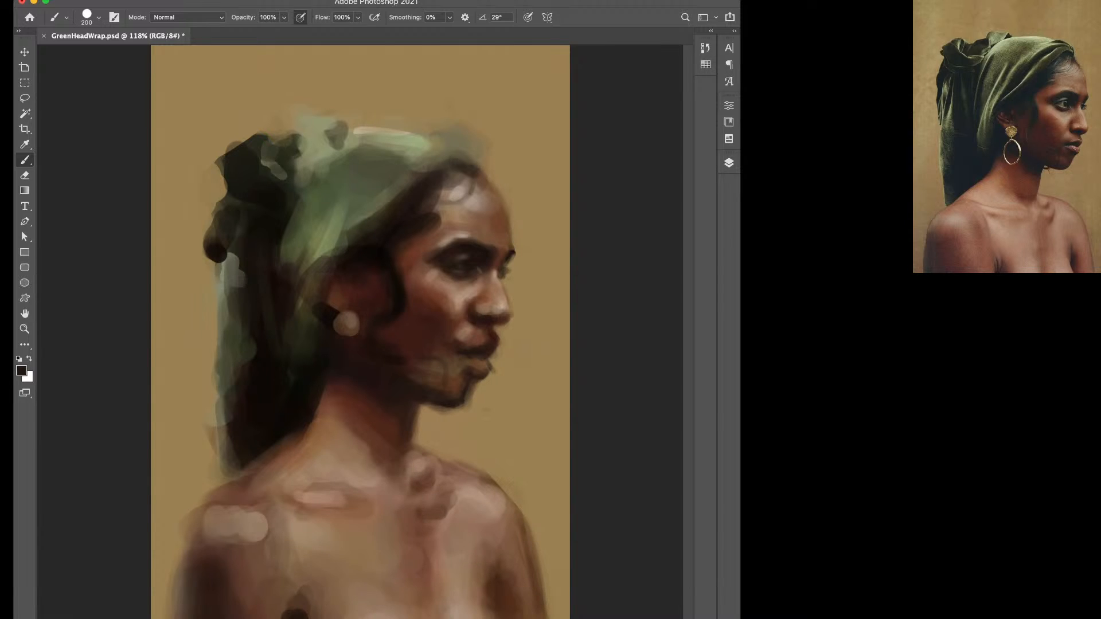
key("bracketleft")
left_click(252, 526, "alt")
key("bracketleft")
left_click(324, 498, "alt")
Darken the chin's underside and tone down the greenish patch on the jaw with tones sampled nearby at size 40.
key("bracketleft")
left_click_drag(429, 410, 453, 411)
left_click(427, 395, "alt")
key("]")
left_click_drag(455, 368, 434, 372)
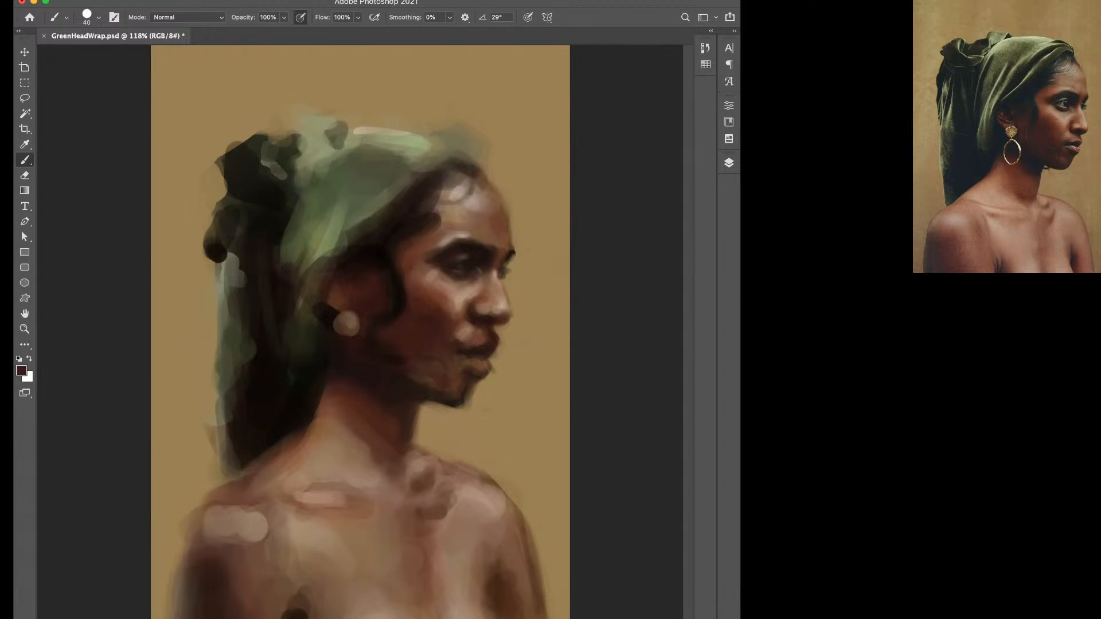
Trim the chin's front contour with background tan sampled beside it at size 40.
left_click(430, 364, "alt")
left_click(489, 396, "alt")
left_click_drag(469, 410, 463, 412)
Soften the nostril's lower edge with a warm skin tone sampled near the nose bridge at size 25.
left_click(476, 284, "super")
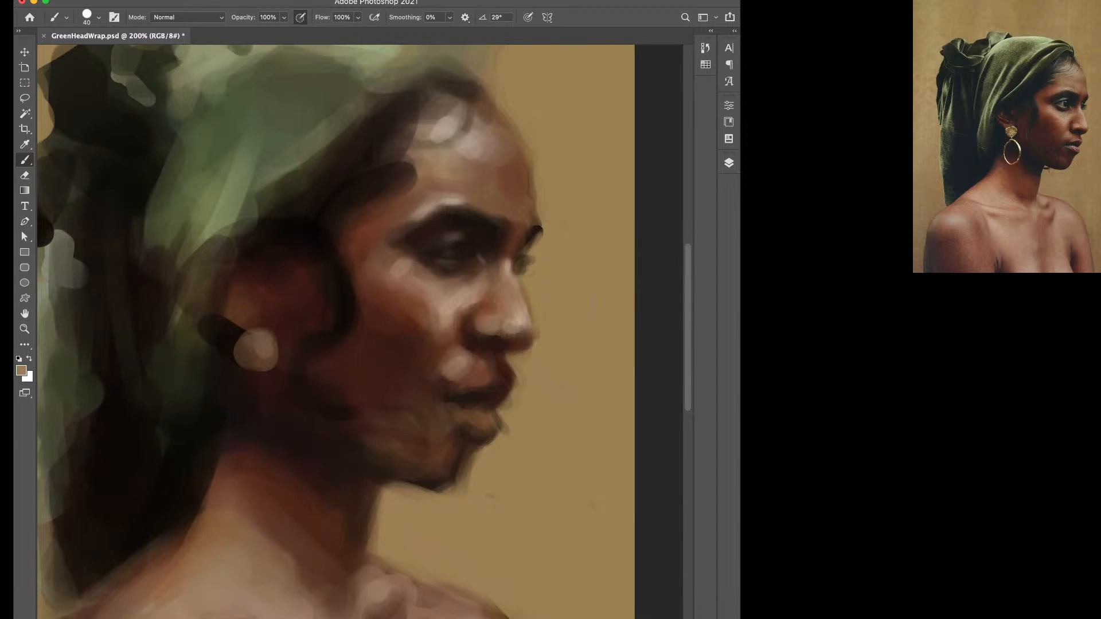
left_click(510, 244, "alt")
key("bracketleft")
key("bracketleft")
key("bracketleft")
key("bracketleft")
key("bracketleft")
key("bracketright")
key("bracketright")
left_click_drag(462, 337, 472, 346)
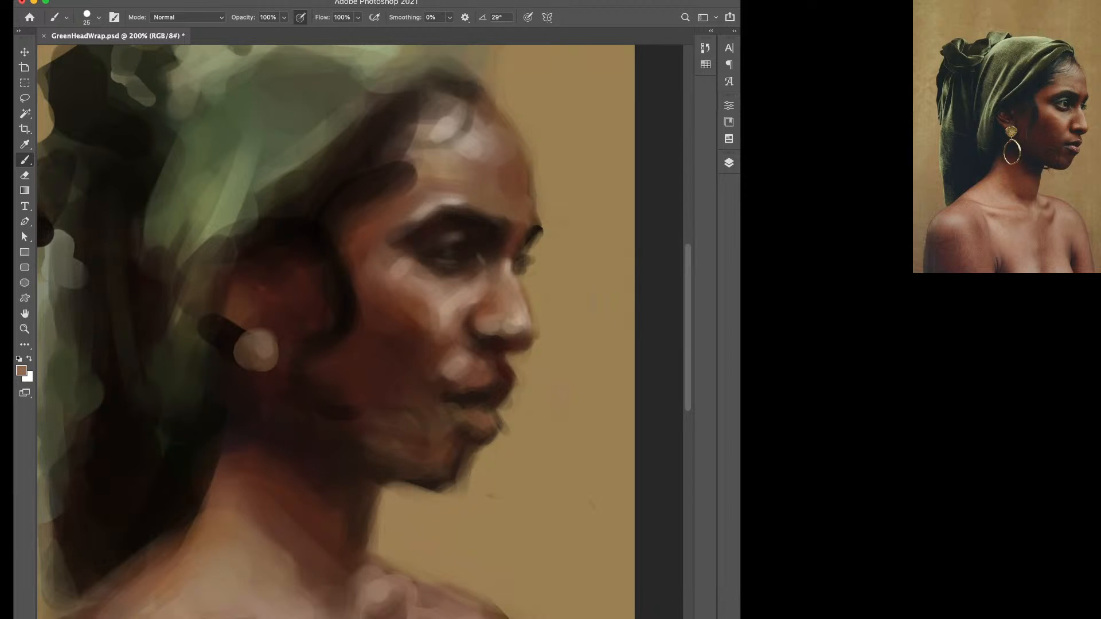
Refine the front edge and highlight of the nose tip with tones sampled from the nose.
left_click(544, 354, "alt")
left_click(507, 346, "alt")
mouse_move(527, 328)
left_mouse_down()
mouse_move(531, 347)
mouse_move(526, 330)
left_mouse_up()
left_click(522, 330, "alt")
left_click(518, 322, "alt")
Darken the upper lip with a deep brown sampled from beneath the nose at size 20.
left_click(498, 345, "alt")
key("bracketleft")
key("bracketleft")
key("bracketright")
left_click_drag(473, 385, 491, 378)
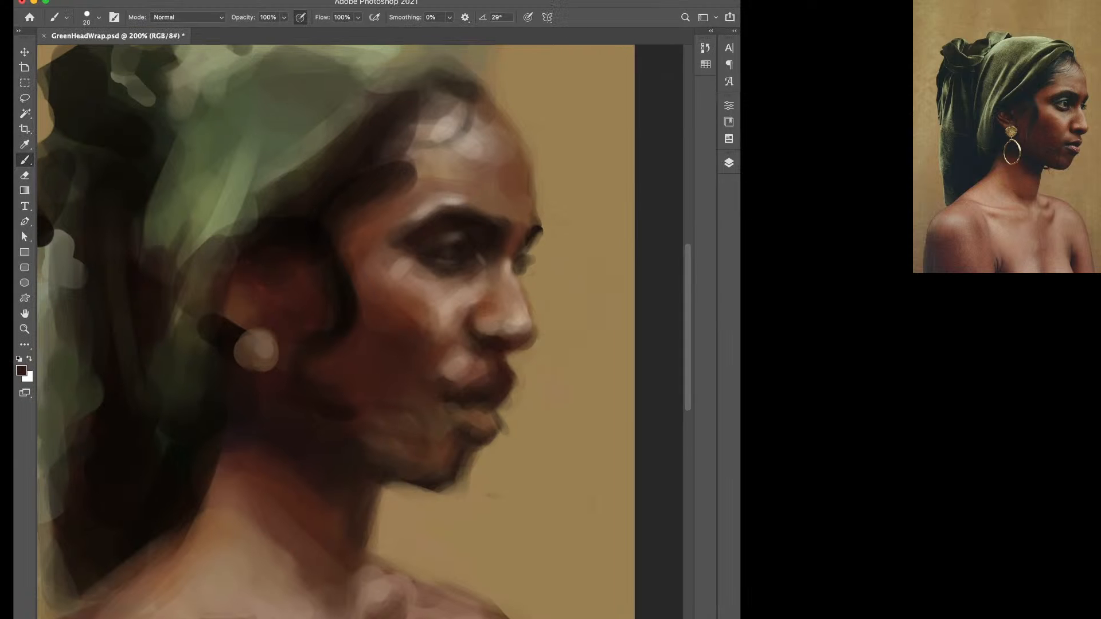
Define the underside of the nostril and nose tip with a dark red sampled from beneath the nose.
left_click_drag(368, 335, 447, 335)
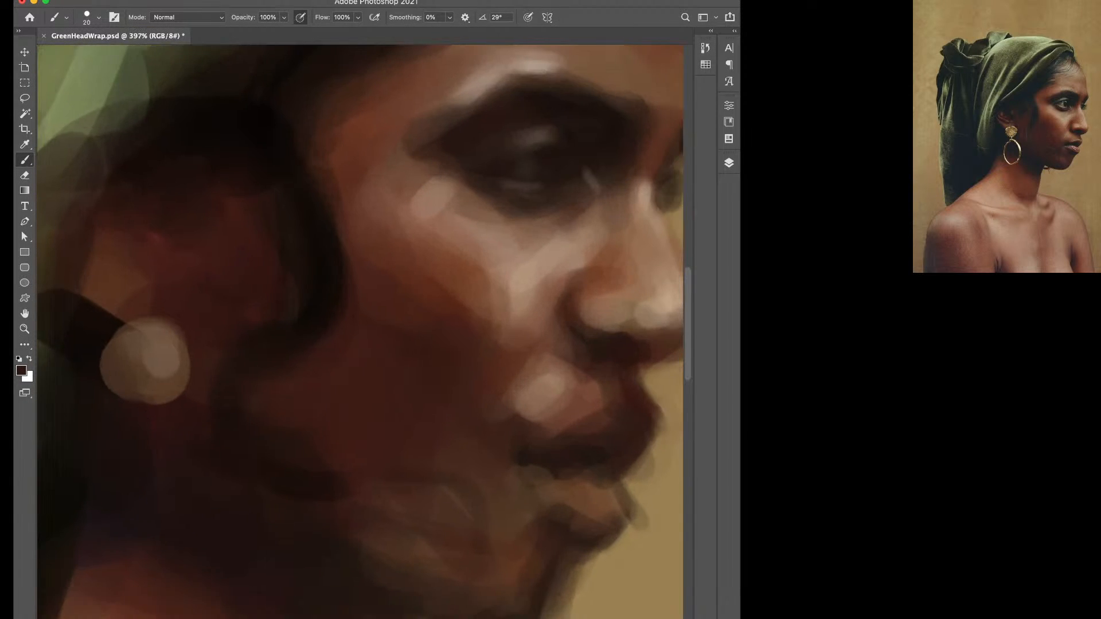
mouse_move(562, 335)
left_mouse_down()
mouse_move(247, 337)
mouse_move(383, 332)
left_mouse_up()
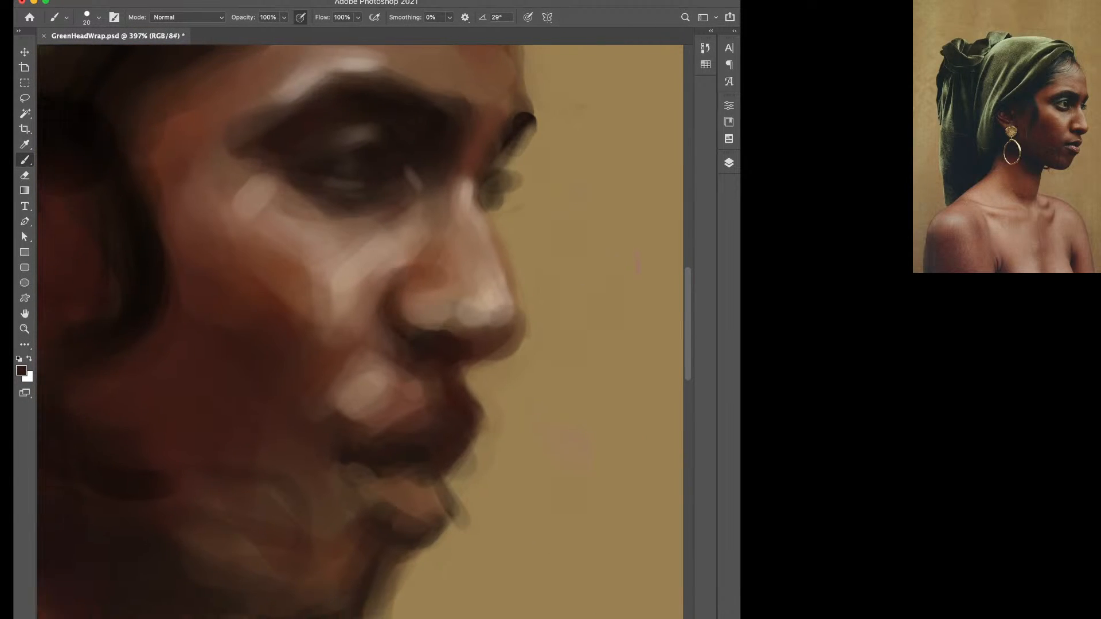
left_click(510, 395, "alt")
left_click(443, 346, "alt")
key("bracketleft")
mouse_move(424, 325)
left_mouse_down()
mouse_move(437, 314)
mouse_move(472, 327)
left_mouse_up()
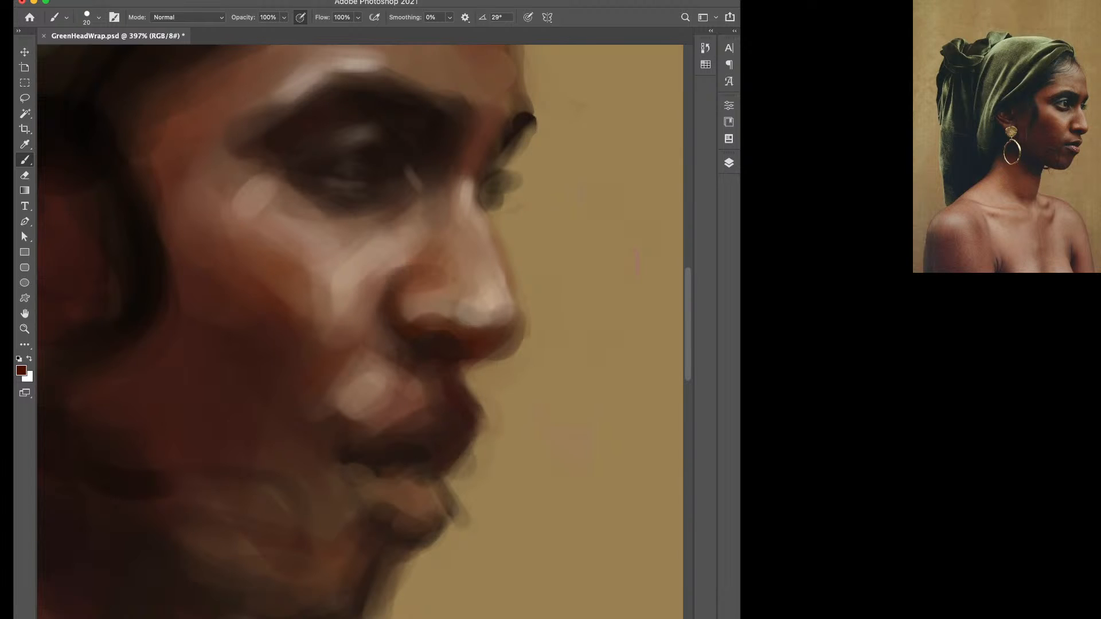
Lighten the crease beside the nostril and the near eye's inner corner with a sampled cheek tone, up to size 20.
left_click(371, 268, "alt")
key("[")
left_click_drag(398, 271, 381, 292)
key("]")
left_click_drag(389, 230, 426, 203)
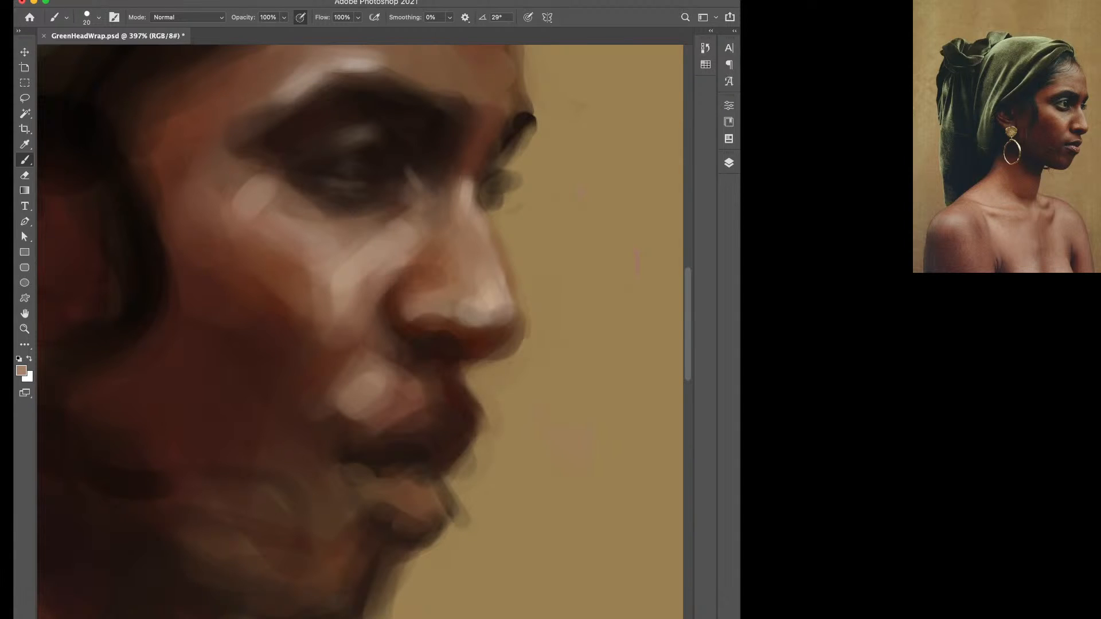
Soften the under-eye highlight and the crease beside the nostril with sampled skin tones, reducing the brush to size 15.
left_click(431, 259, "alt")
left_click(290, 200, "alt")
left_click_drag(296, 192, 310, 196)
key("bracketleft")
left_click_drag(394, 281, 382, 315)
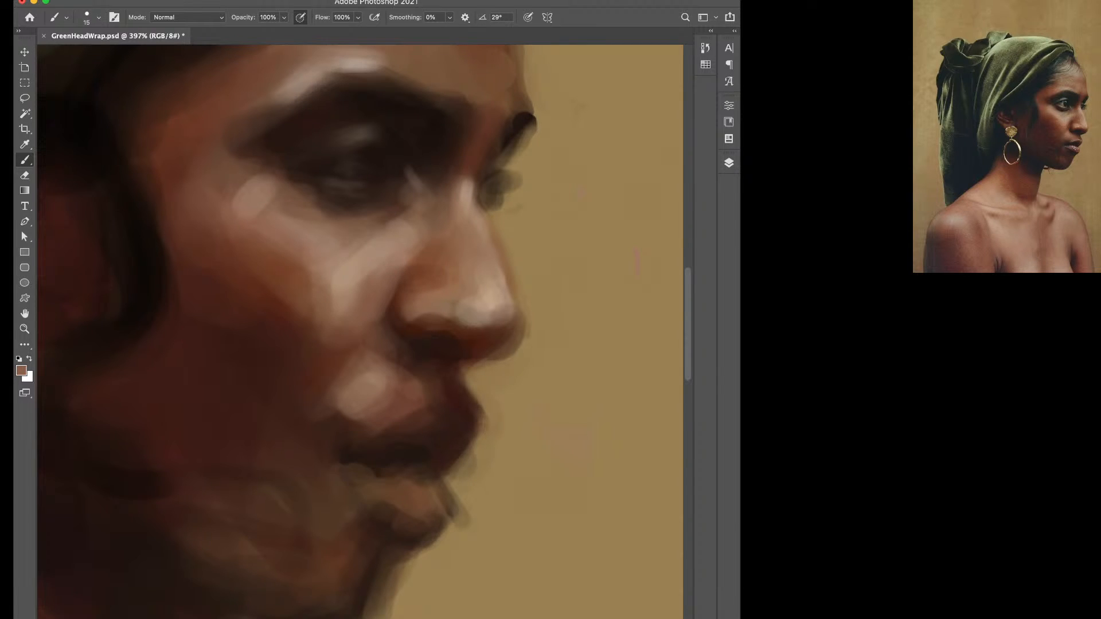
Blend the edge of the cheek highlight beside the nose with sampled browns at size 15 to 25.
left_click(352, 277, "alt")
left_click_drag(370, 289, 363, 311)
left_click(301, 274, "alt")
key("bracketright")
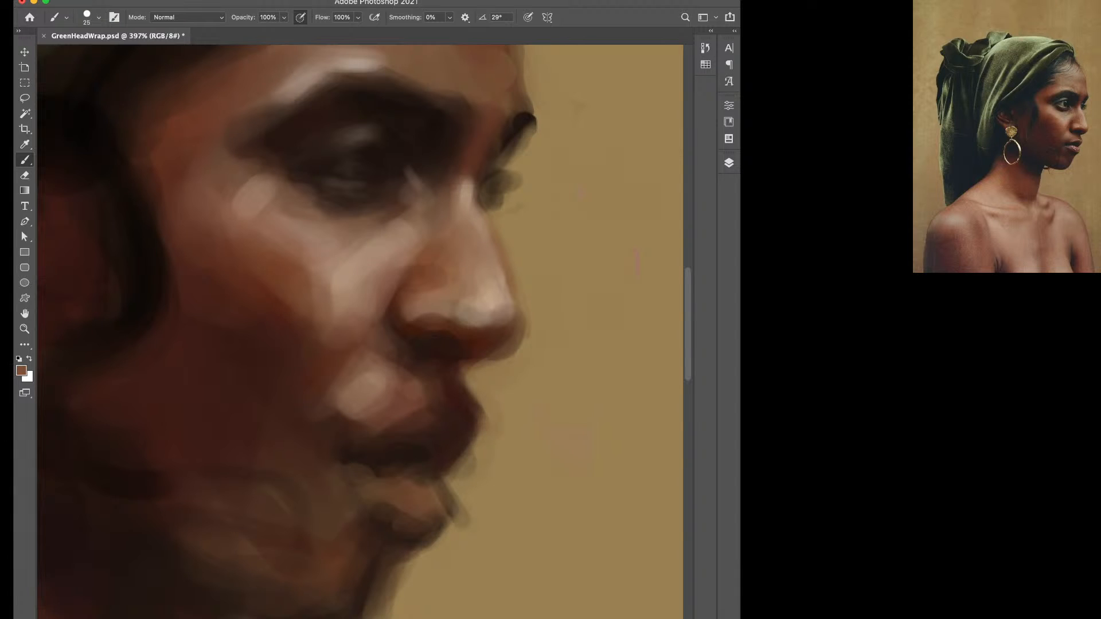
mouse_move(315, 269)
left_mouse_down()
mouse_move(346, 294)
mouse_move(337, 310)
left_mouse_up()
key("bracketright")
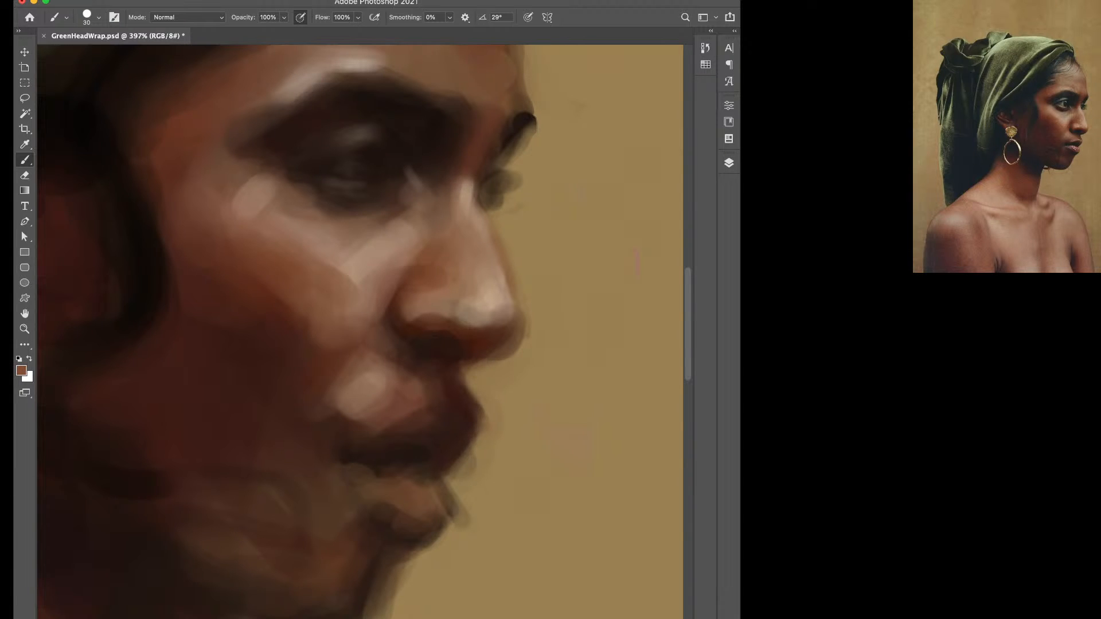
Model the skin between the nostril and mouth corner with sampled reddish, tan and dark brown tones at size 30.
left_click(324, 367, "alt")
left_click_drag(362, 359, 340, 388)
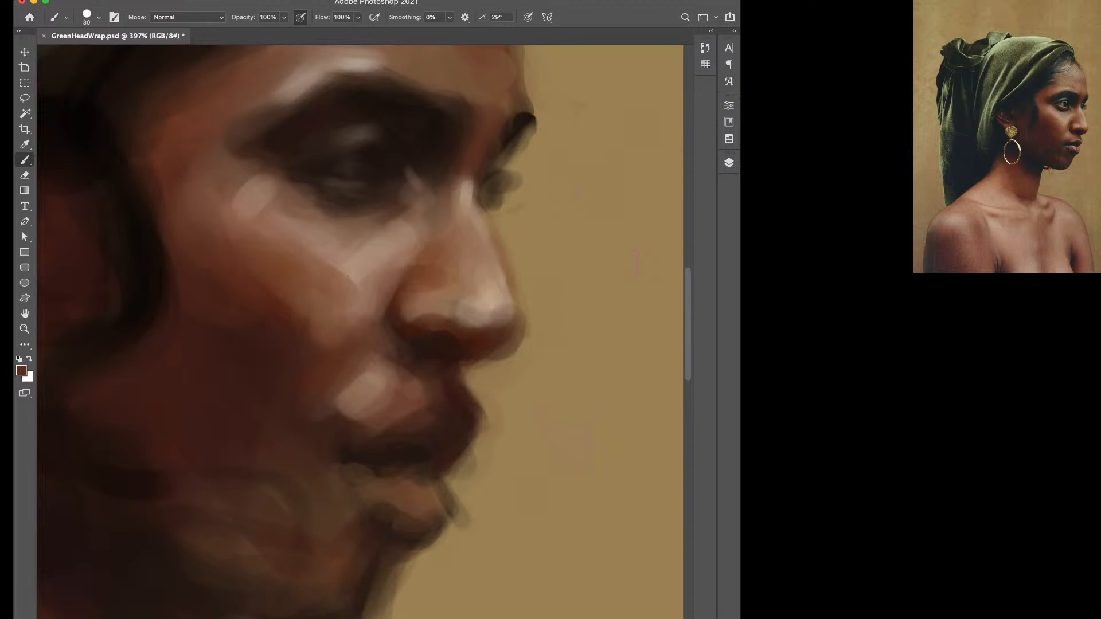
left_click(374, 381, "alt")
left_click_drag(387, 362, 393, 367)
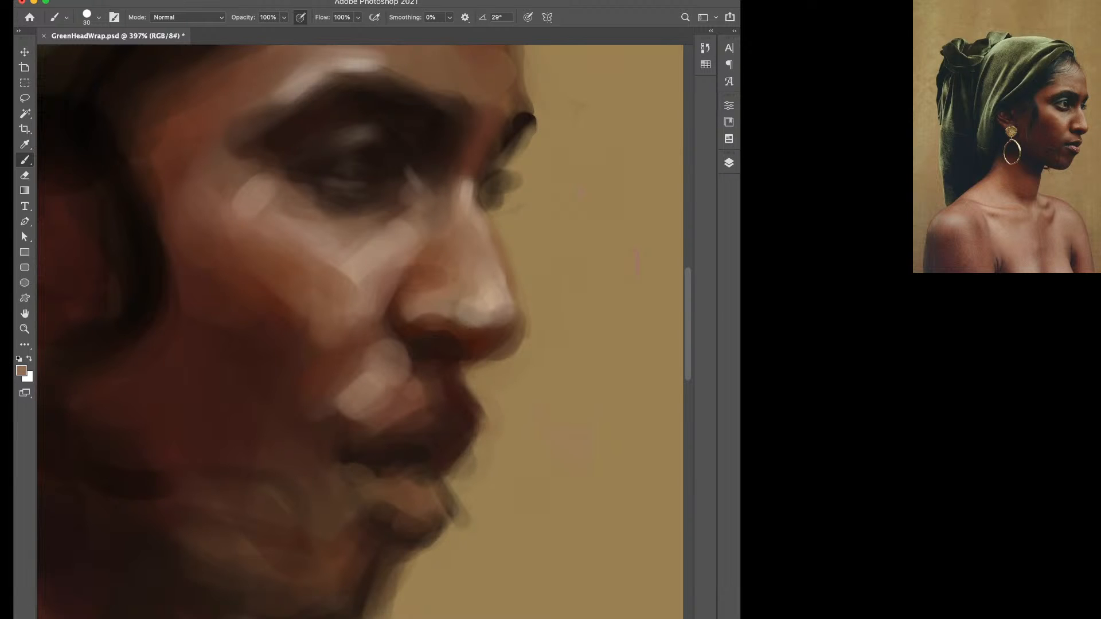
left_click(325, 405, "alt")
left_click_drag(342, 397, 348, 401)
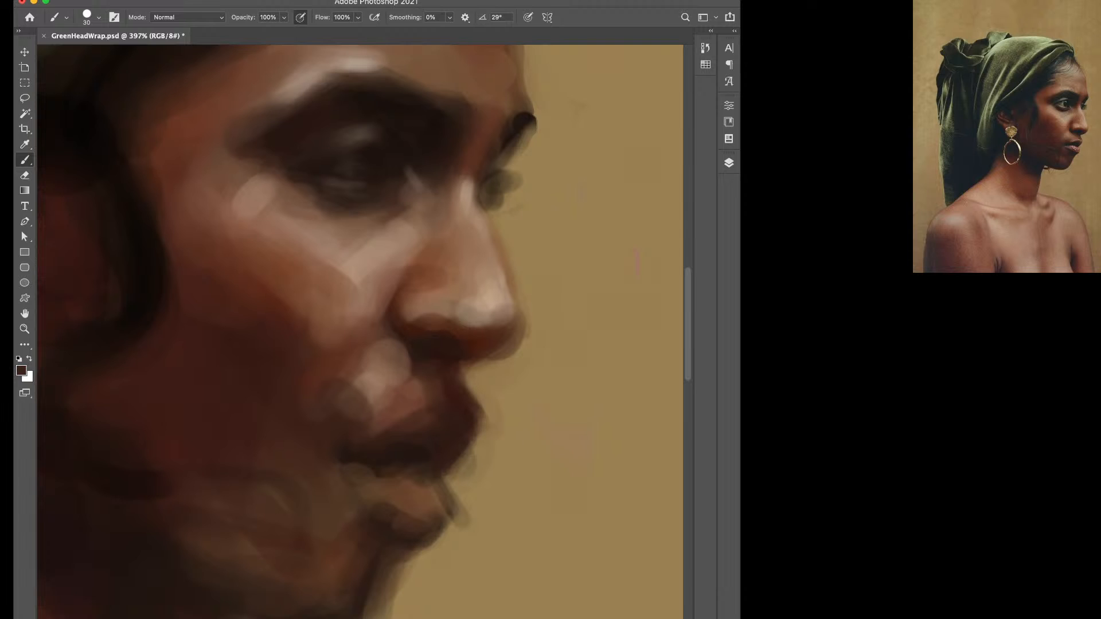
Deepen the nostril crease and the near eye's upper lid line with fine black strokes at size 9 and 7.
key("d")
key("bracketleft")
key("bracketleft")
key("bracketleft")
key("bracketleft")
key("bracketleft")
key("bracketright")
key("bracketright")
left_click_drag(390, 325, 410, 345)
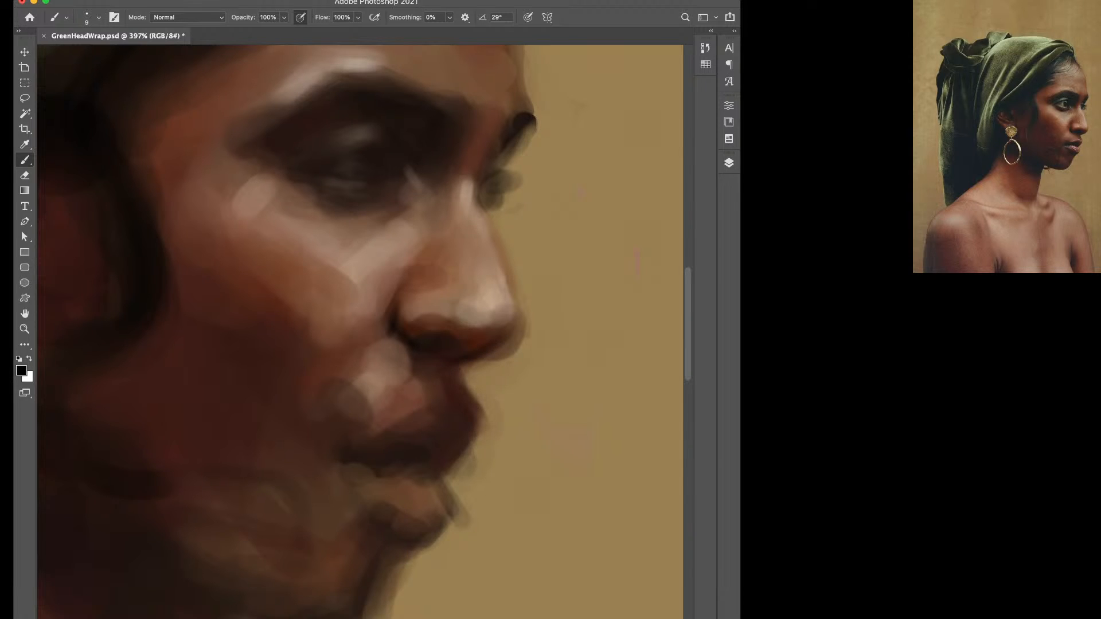
mouse_move(367, 138)
left_mouse_down()
mouse_move(394, 149)
mouse_move(352, 155)
mouse_move(365, 139)
left_mouse_up()
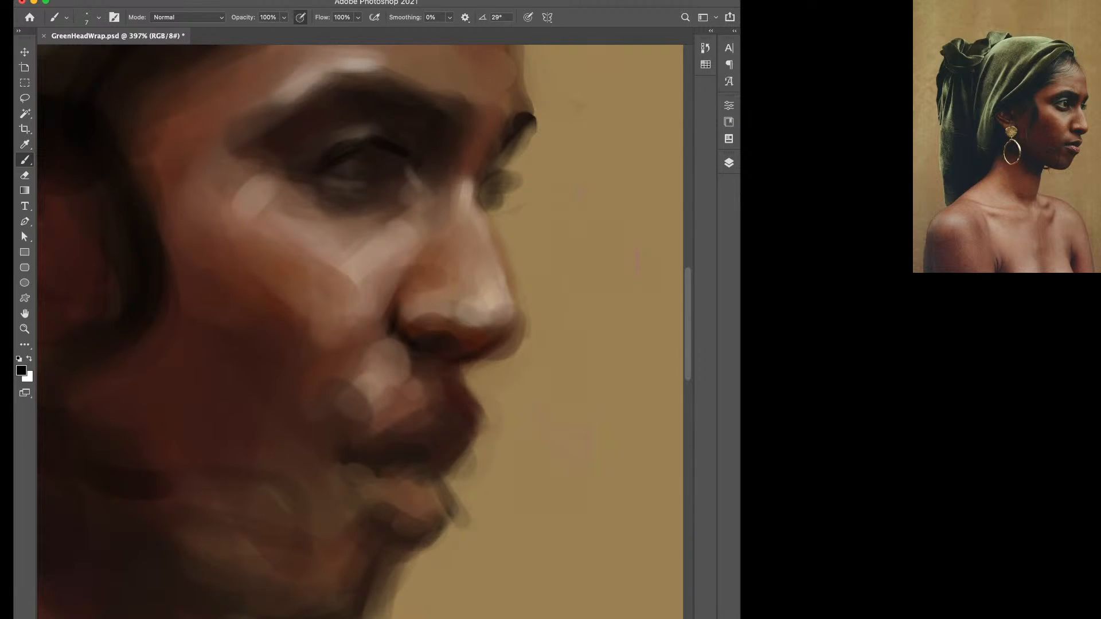
Reshape the front edge of the upper lip with a reddish brown sampled just beneath the nose.
left_click(355, 160, "alt")
left_click(391, 145, "alt")
key("bracketright")
left_click(459, 383, "alt")
key("bracketright")
mouse_move(467, 375)
left_mouse_down()
mouse_move(476, 397)
mouse_move(458, 404)
mouse_move(466, 456)
mouse_move(434, 490)
mouse_move(404, 488)
left_mouse_up()
left_click(463, 386, "alt")
key("bracketleft")
key("bracketleft")
Fill out the lower lip with its sampled brown and trim beneath it with the background ochre at size 20.
left_click(492, 444, "alt")
key("bracketright")
key("bracketright")
left_click(425, 495, "alt")
left_click(479, 498, "alt")
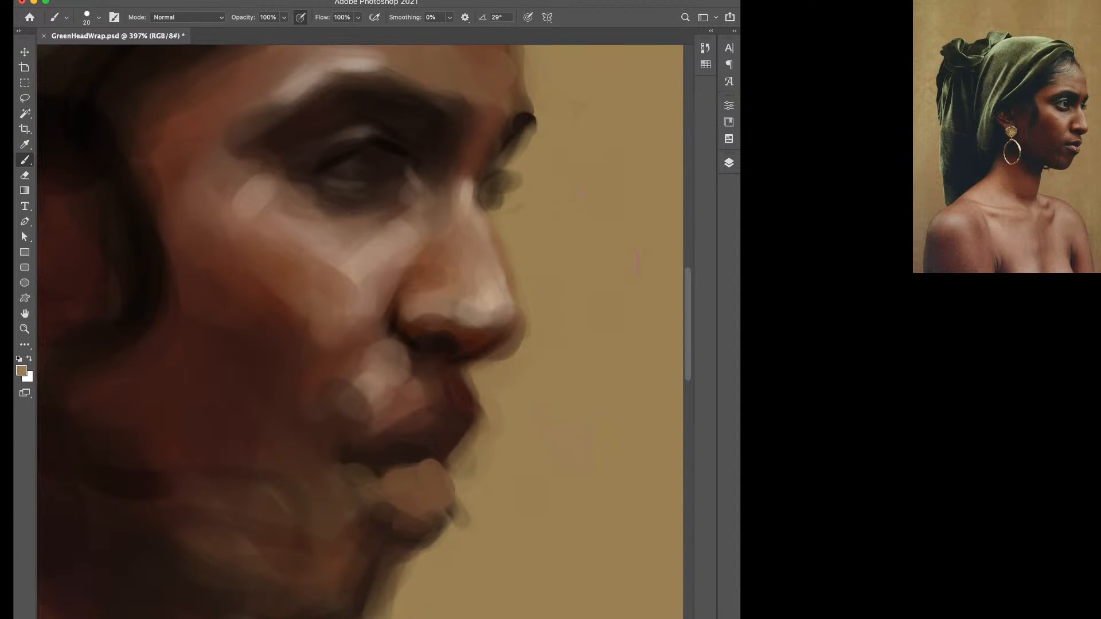
mouse_move(447, 529)
left_mouse_down()
mouse_move(398, 551)
mouse_move(418, 525)
mouse_move(378, 602)
mouse_move(437, 523)
left_mouse_up()
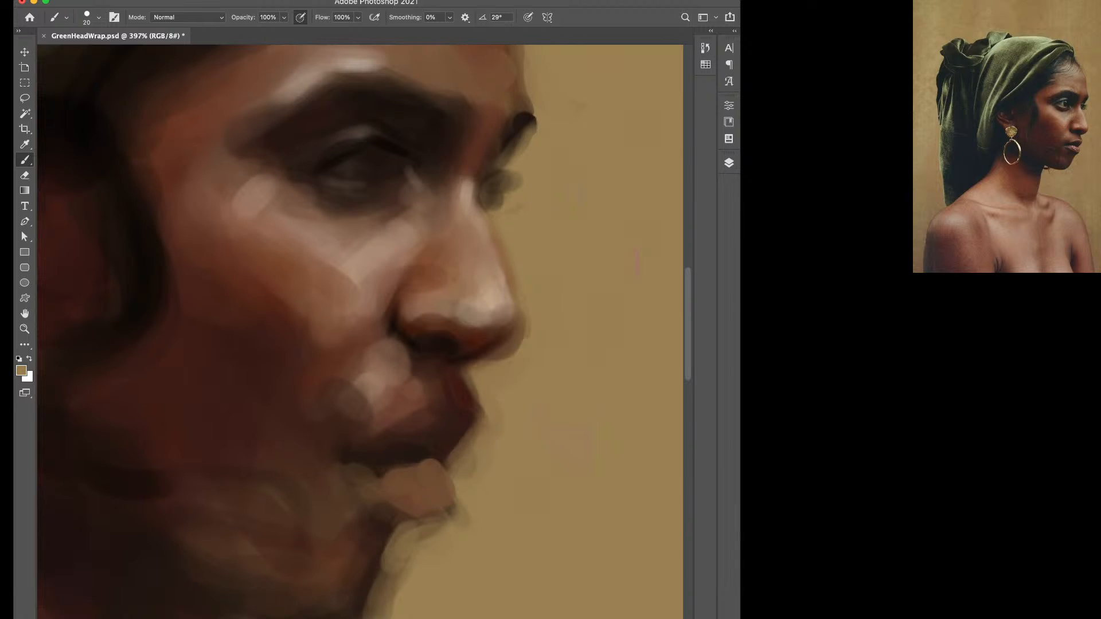
left_click(385, 521, "alt")
Clean up the contour of the nose tip and its underside with sampled nose and background colors at size 15.
left_click(395, 454, "alt")
key("[")
key("]")
left_click(550, 130, "alt")
left_click(507, 332, "alt")
left_click_drag(517, 314, 509, 325)
left_click(544, 324, "alt")
left_click_drag(504, 366, 485, 368)
left_click(482, 352, "alt")
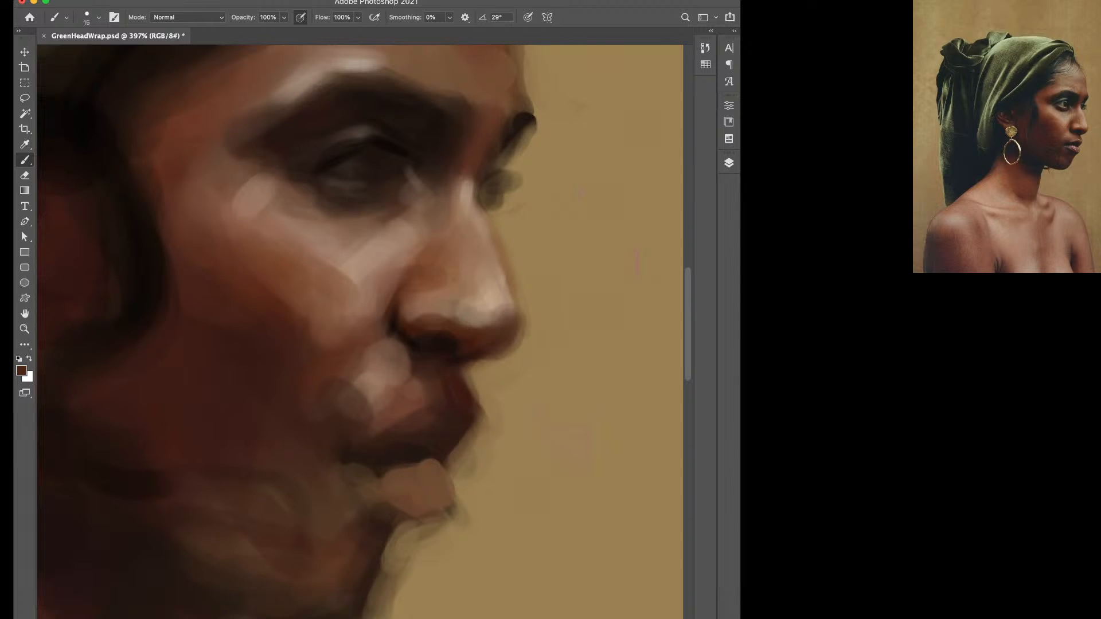
Refine the shading of the nose bridge with sampled reddish browns at size 15 to 20.
left_click(491, 298, "alt")
left_click(482, 350, "alt")
key("bracketright")
key("bracketright")
key("bracketleft")
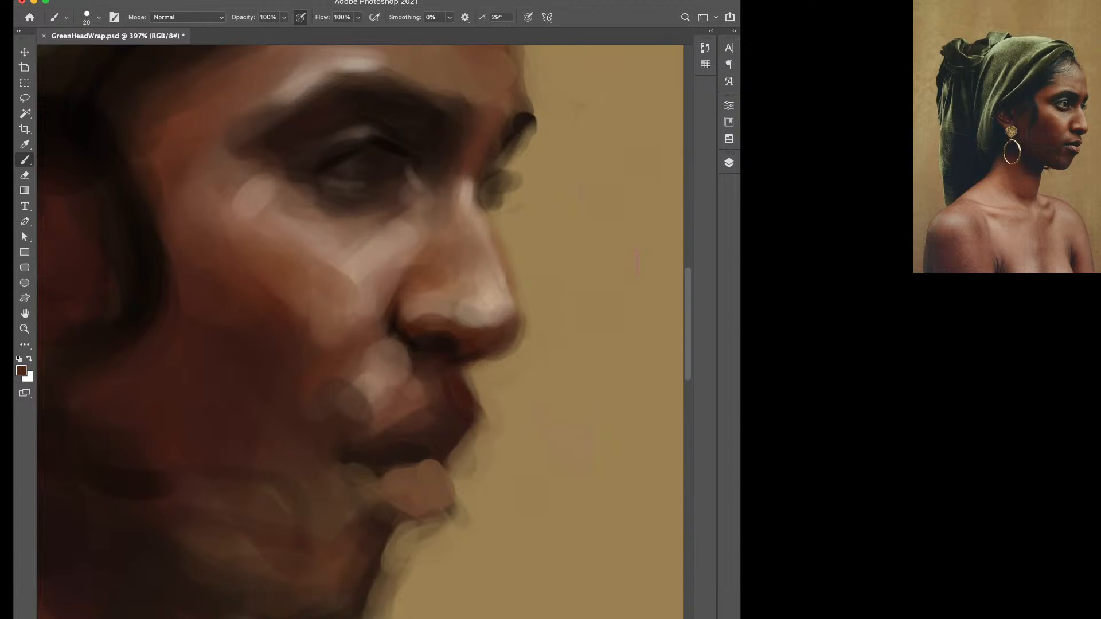
key("bracketleft")
key("bracketleft")
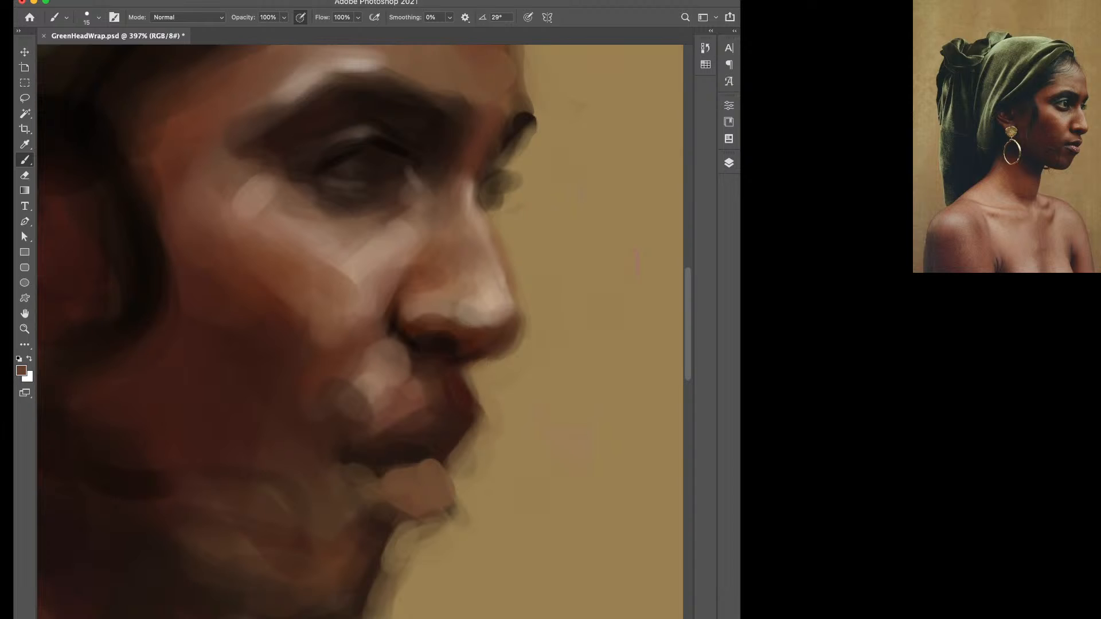
key("bracketright")
Blend the highlight above the upper lip into the surrounding skin with sampled lip and skin tones at size 25.
left_click(457, 391, "alt")
left_click(412, 393, "alt")
key("bracketright")
left_click_drag(419, 387, 426, 383)
left_click(429, 404, "alt")
left_click(401, 375, "alt")
left_click(453, 414, "alt")
left_click_drag(366, 402, 375, 397)
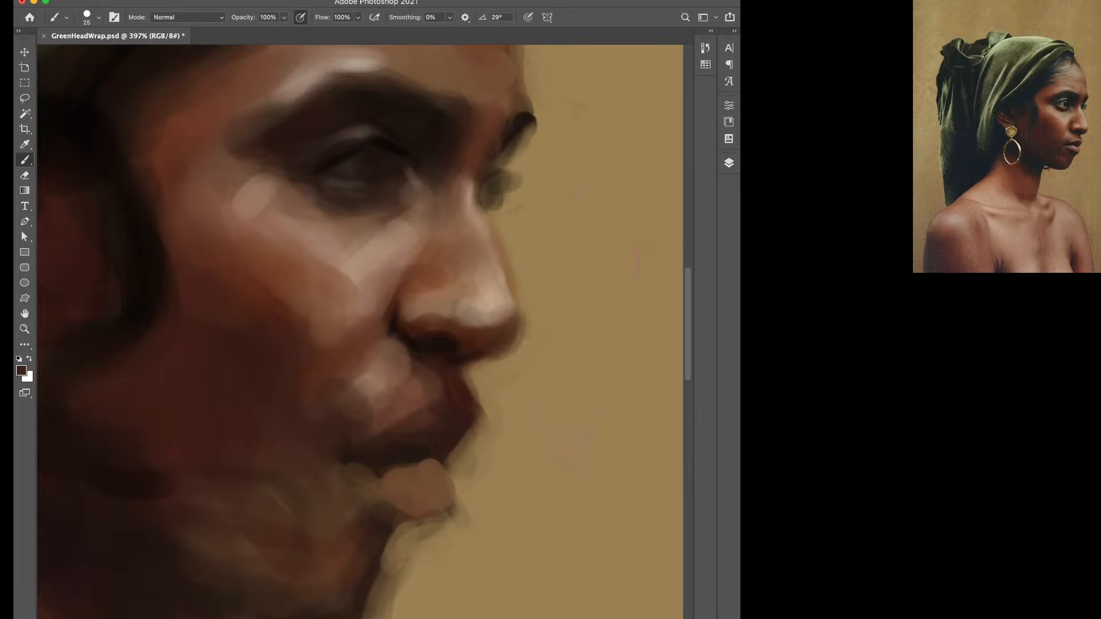
Darken the upper lip and sharpen its upper border with black and sampled reddish brown, using sizes 9 to 15.
key("d")
key("bracketleft")
key("bracketleft")
key("bracketleft")
key("bracketright")
key("bracketleft")
key("bracketleft")
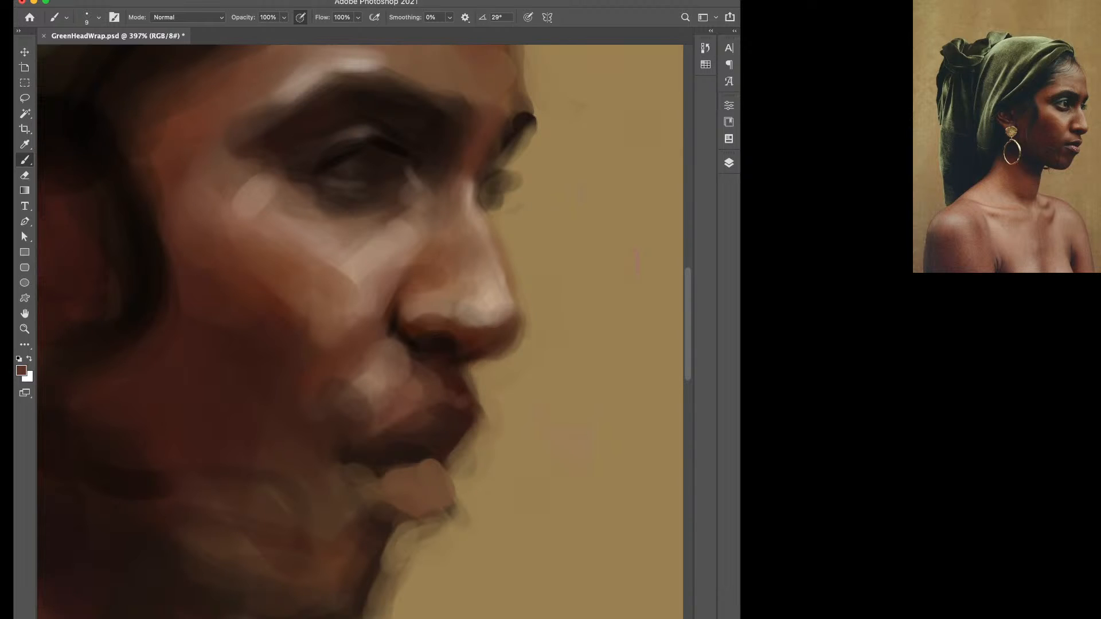
key("d")
key("bracketright")
key("bracketright")
key("bracketright")
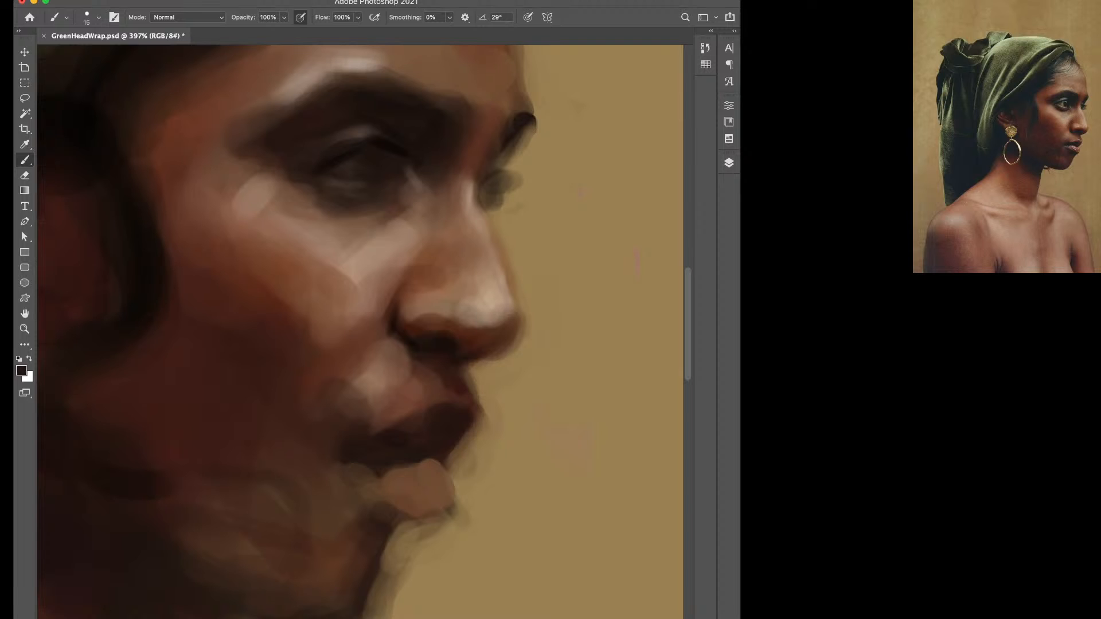
Extend the lower lip's upper edge toward the mouth corner with its sampled brown at size 25.
left_click(417, 482, "alt")
key("bracketright")
key("bracketright")
left_click_drag(414, 473, 390, 471)
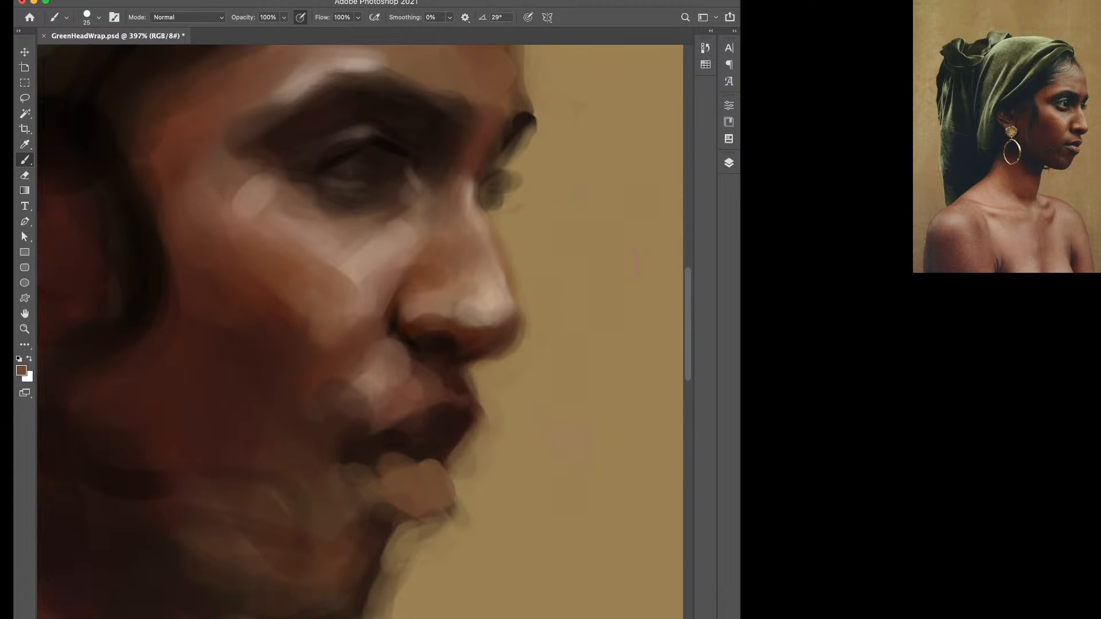
Outline the front and underside of the lower lip with a sampled dark brown at size 7, and shade its inner end.
left_click(423, 443, "alt")
key("bracketleft")
key("bracketleft")
key("bracketleft")
key("bracketleft")
mouse_move(445, 466)
left_mouse_down()
mouse_move(452, 504)
mouse_move(406, 523)
mouse_move(412, 515)
mouse_move(388, 558)
left_mouse_up()
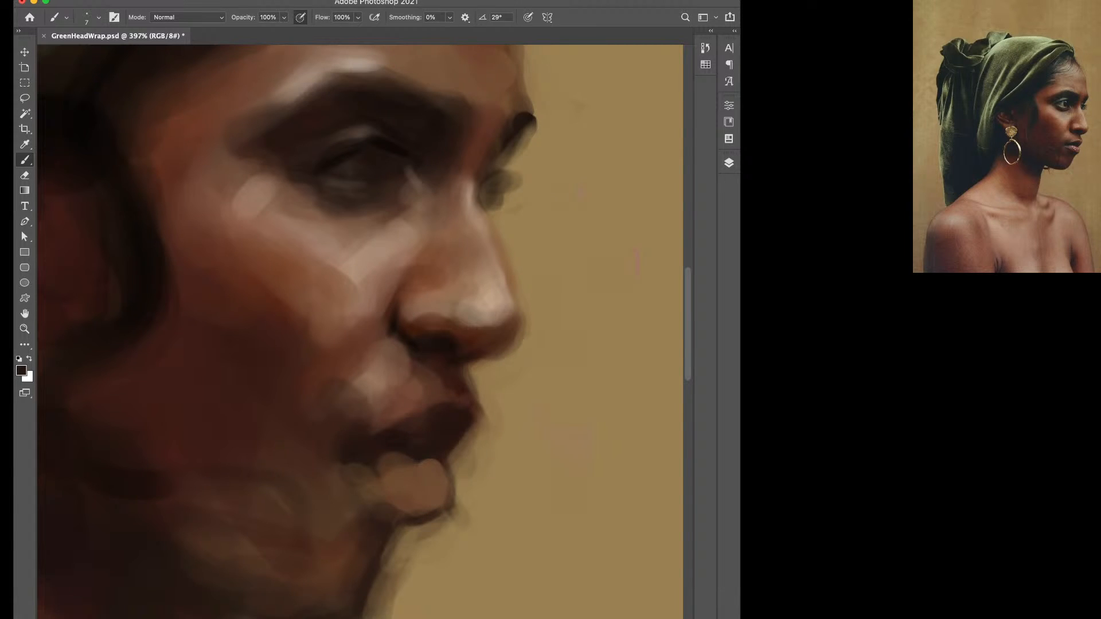
left_click(381, 551, "alt")
mouse_move(438, 509)
left_mouse_down()
mouse_move(399, 506)
mouse_move(370, 485)
left_mouse_up()
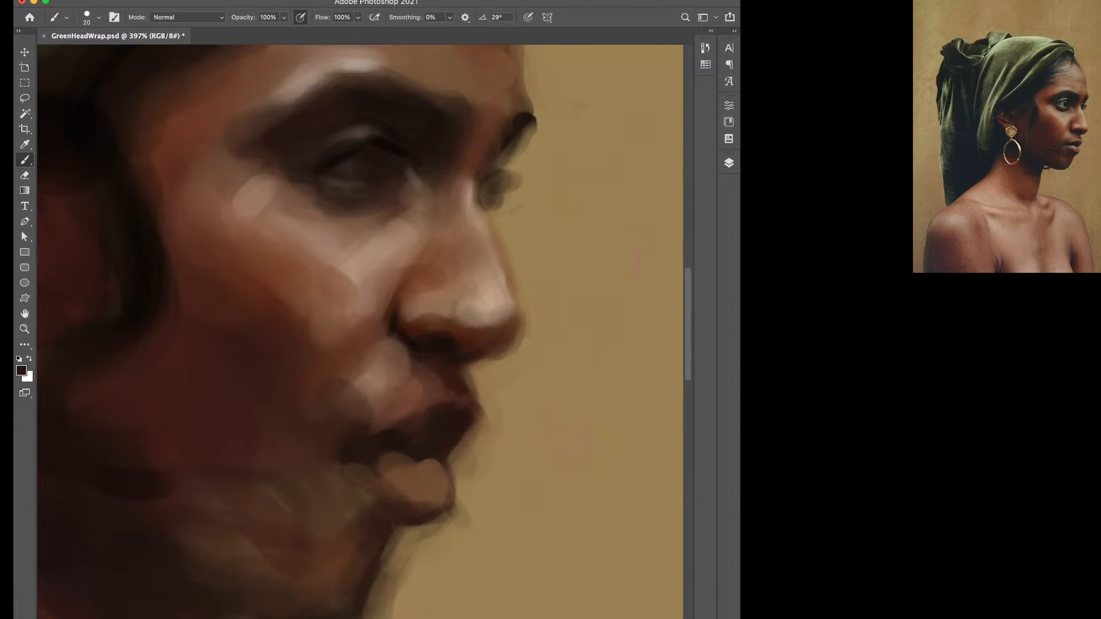
Darken the lower lip with a near-black brown at size 25.
double_click(25, 313)
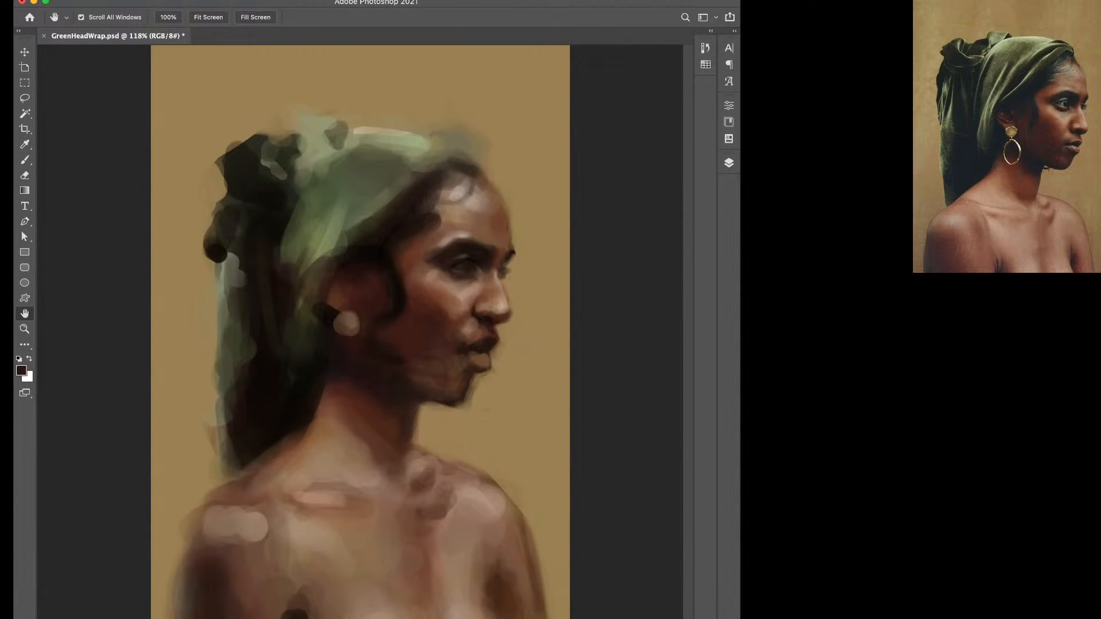
left_click(475, 362, "super")
left_click(475, 362, "super")
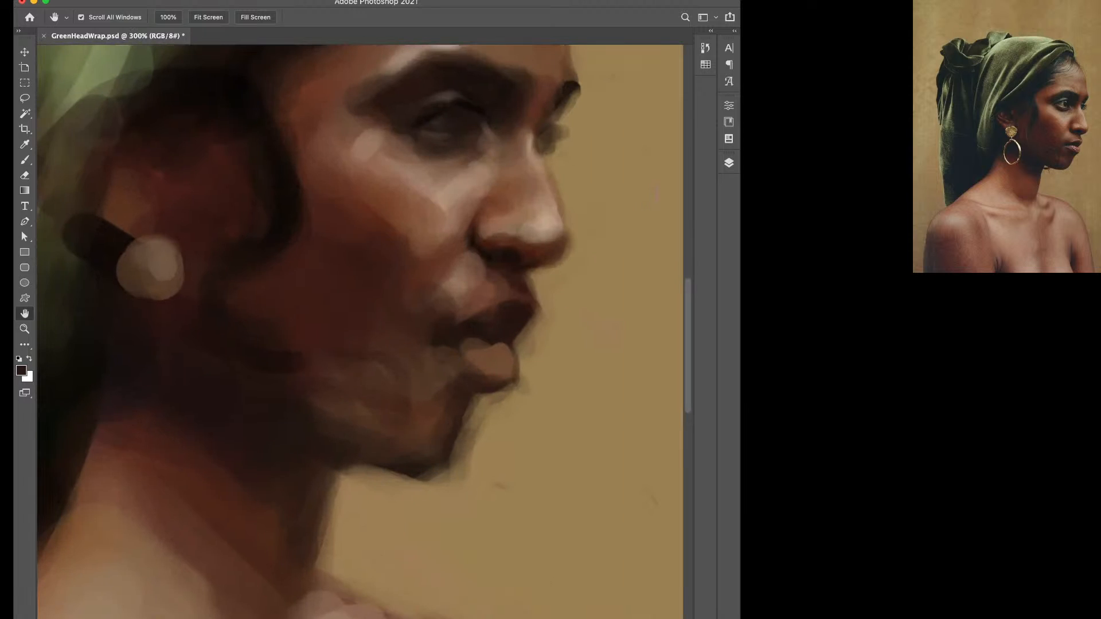
left_click_drag(476, 363, 442, 372)
key("super+minus")
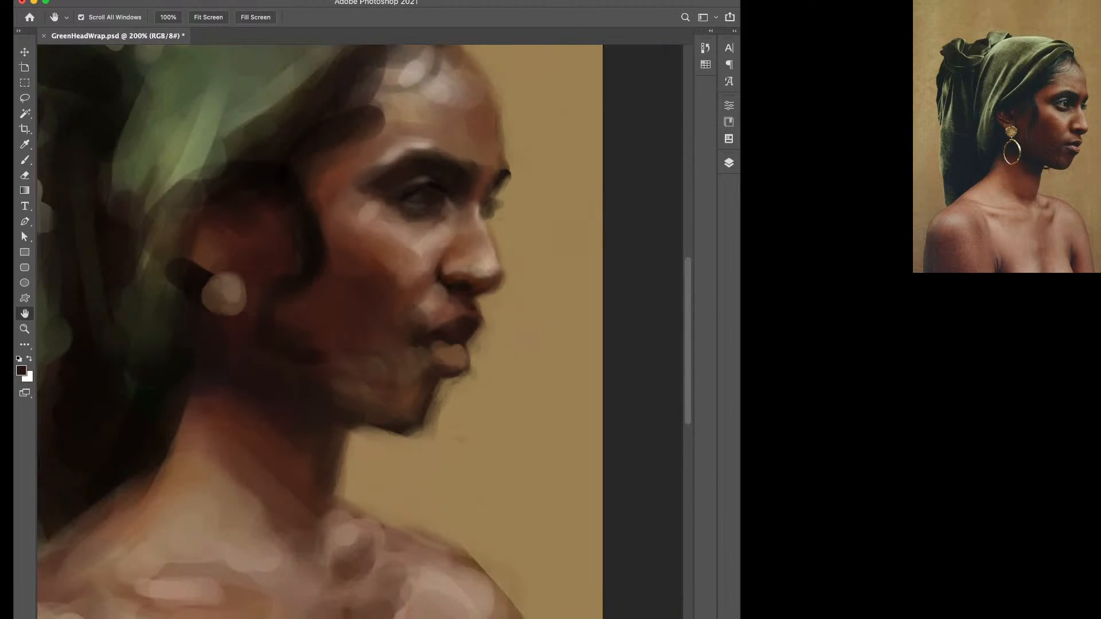
key("b")
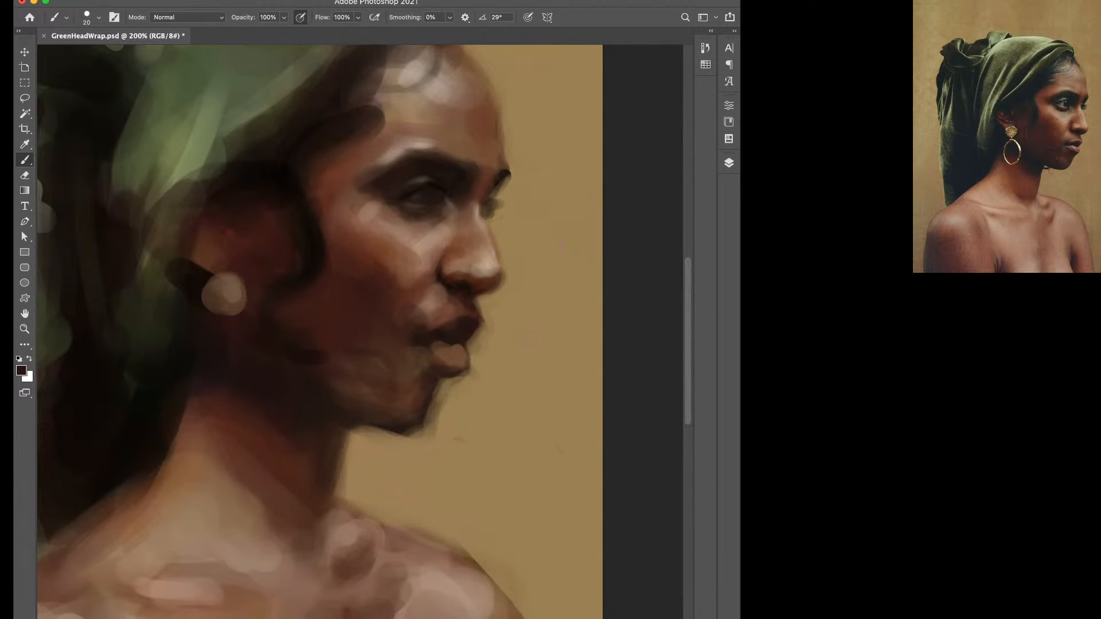
key("bracketright")
key("bracketleft")
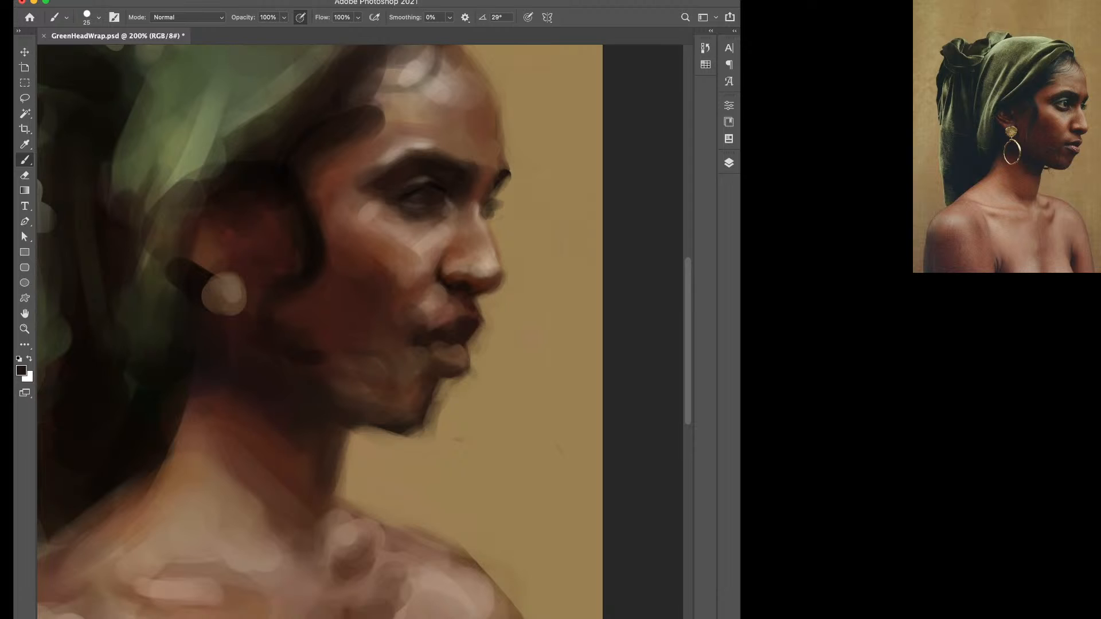
Deepen the shadow across the lower cheek with sampled dark brown tones at size 50.
left_click(466, 324, "alt")
key("bracketright")
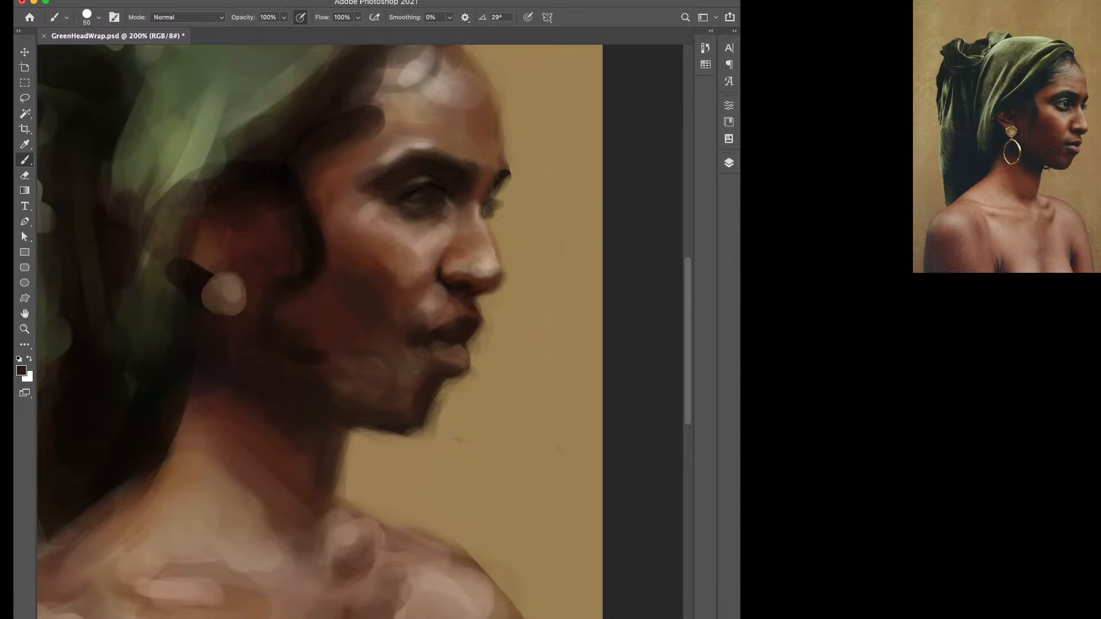
left_click(343, 298, "alt")
left_click(395, 234, "alt")
left_click(395, 372, "alt")
Warm up and highlight the lower lip with reddish tones sampled from the lips and nose, using a smaller brush.
key("bracketleft")
key("bracketleft")
key("bracketleft")
key("bracketleft")
key("bracketleft")
left_click(457, 331, "alt")
key("bracketleft")
left_click(485, 269, "alt")
left_click_drag(444, 350, 452, 354)
left_click(460, 361, "alt")
left_click(471, 304, "alt")
left_click(465, 326, "alt")
Darken the underside of the chin and trim the far shoulder's upper edge with the background ochre at size 30.
key("bracketright")
left_click_drag(400, 431, 370, 426)
left_click(562, 247, "alt")
left_click_drag(336, 497, 484, 573)
key("bracketright")
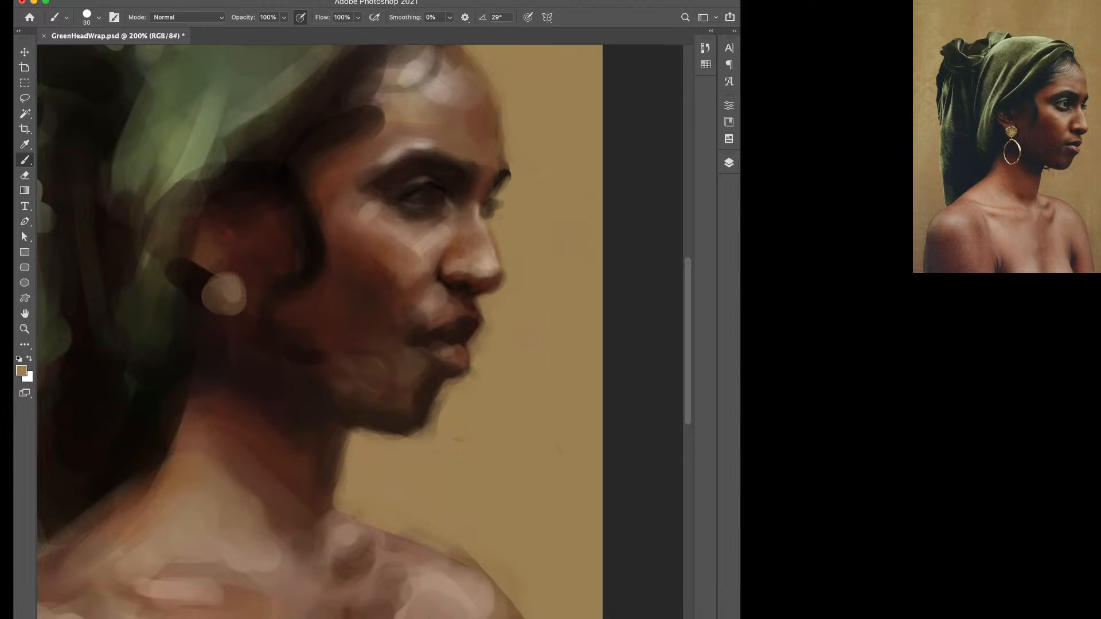
left_click_drag(357, 514, 379, 523)
key("super+Tab")
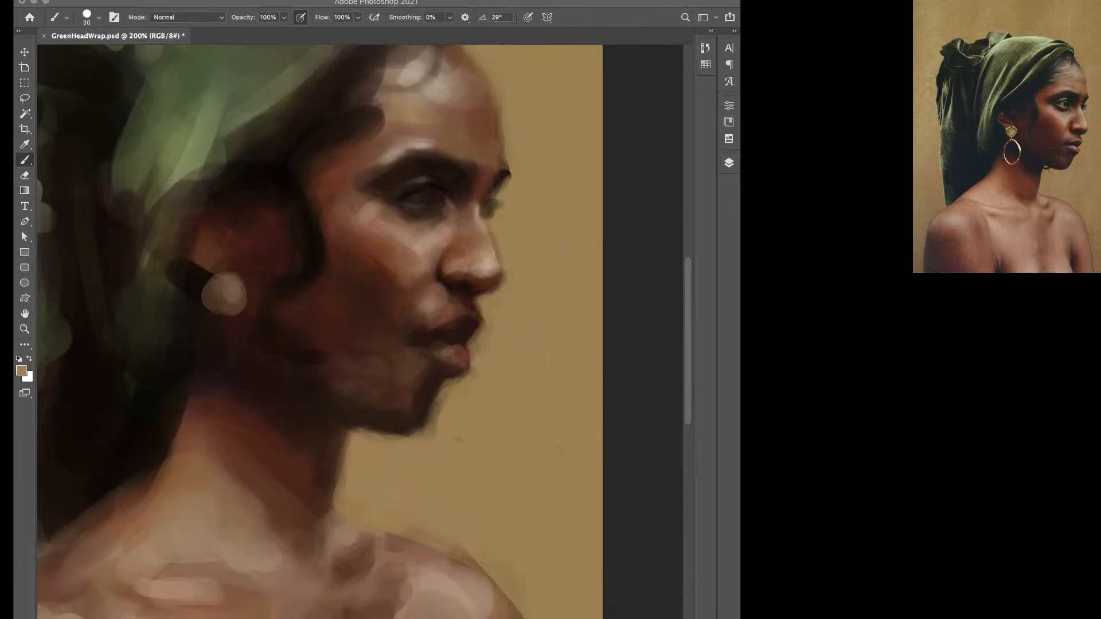
key("super+Tab")
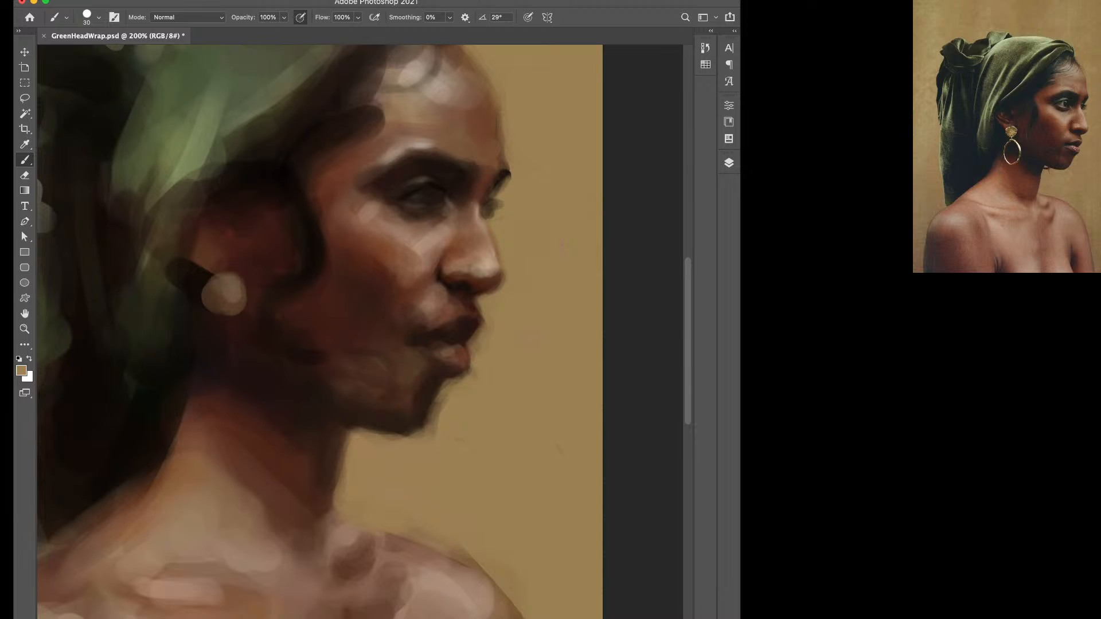
Rework the cheek beside the nostril with tones sampled from the earring, cheek and nostril area.
left_click(218, 303, "alt")
key("bracketleft")
key("bracketleft")
key("bracketleft")
left_click(404, 272, "alt")
key("bracketright")
left_click(445, 282, "alt")
left_click(425, 277, "alt")
left_click(395, 286, "alt")
Blend the cheek highlight's lower edge into the shadow with sampled reddish browns at size 35.
key("bracketright")
key("bracketright")
key("bracketright")
mouse_move(397, 270)
left_mouse_down()
mouse_move(410, 283)
mouse_move(409, 267)
left_mouse_up()
left_click(402, 261, "alt")
left_click(392, 271, "alt")
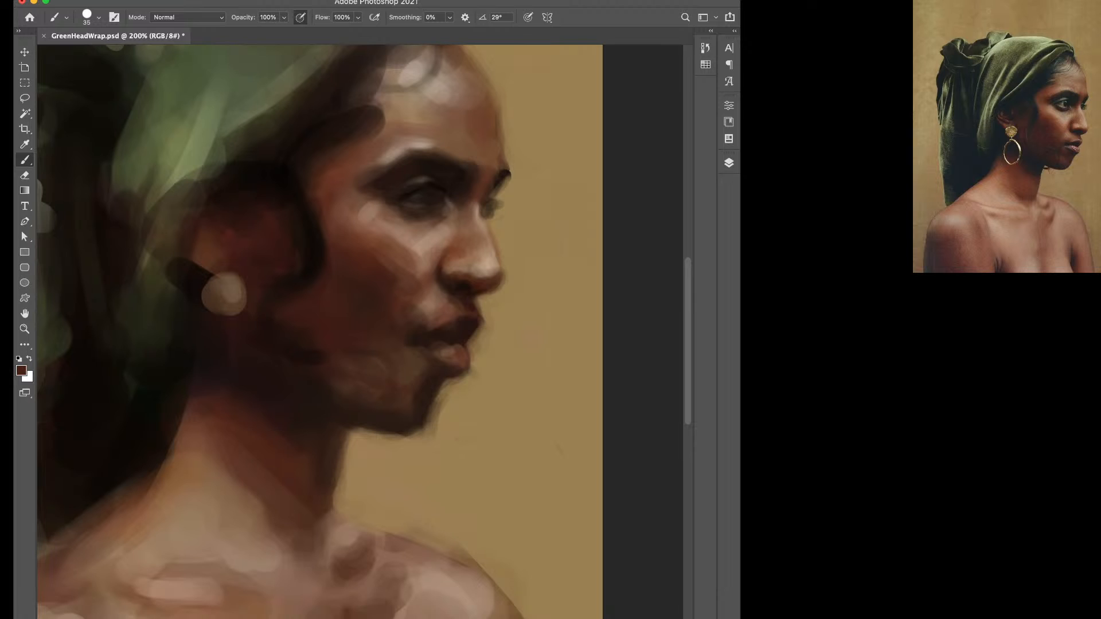
left_click(403, 259, "alt")
left_click(415, 244, "alt")
Darken the near eyebrow with black and soften its tail with the brow highlight tone at size 20.
key("d")
key("bracketleft")
left_click_drag(426, 148, 457, 158)
left_click(417, 141, "alt")
key("bracketleft")
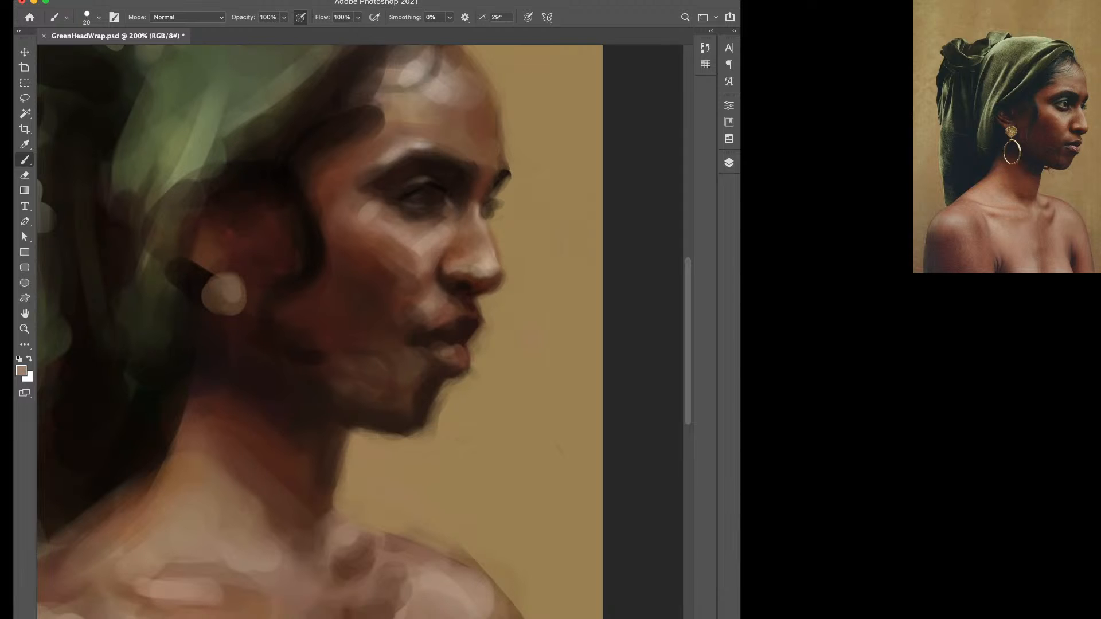
left_click_drag(373, 170, 381, 166)
Blend the outer end of the near eyebrow using tones sampled from its tail and the temple beside it.
left_click(366, 158, "alt")
key("bracketright")
key("bracketright")
left_click(398, 167, "alt")
key("bracketleft")
key("bracketleft")
key("bracketright")
Deepen the near eye's iris with black and add small light accents using the earring tone.
key("d")
left_click(231, 291, "alt")
key("bracketleft")
key("d")
Blend the temple and upper cheek with tones sampled from the ear area, temple and cheek using a larger brush.
left_click(269, 240, "alt")
key("bracketright")
key("bracketright")
left_click(375, 232, "alt")
left_click(344, 195, "alt")
key("bracketleft")
key("bracketright")
left_click(349, 247, "alt")
Refine the nose with highlight and cheek tones, and clean its outer contour with the background ochre using a smaller brush.
left_click(488, 266, "alt")
left_click(367, 267, "alt")
left_click(465, 253, "alt")
left_click(480, 268, "alt")
key("bracketleft")
key("bracketleft")
left_click(519, 269, "alt")
Refine the upper and lower lips with sampled lip tones and tidy their outline with the background ochre.
left_click(471, 322, "alt")
left_click(510, 332, "alt")
key("bracketright")
key("bracketright")
left_click(462, 358, "alt")
key("bracketleft")
key("bracketleft")
left_click(464, 328, "alt")
key("bracketright")
key("bracketright")
Trim the contour below the lower lip with the background ochre and sample the dark chin tones.
left_click(562, 247, "alt")
left_click_drag(468, 373, 457, 383)
left_click(442, 391, "alt")
left_click(432, 397, "alt")
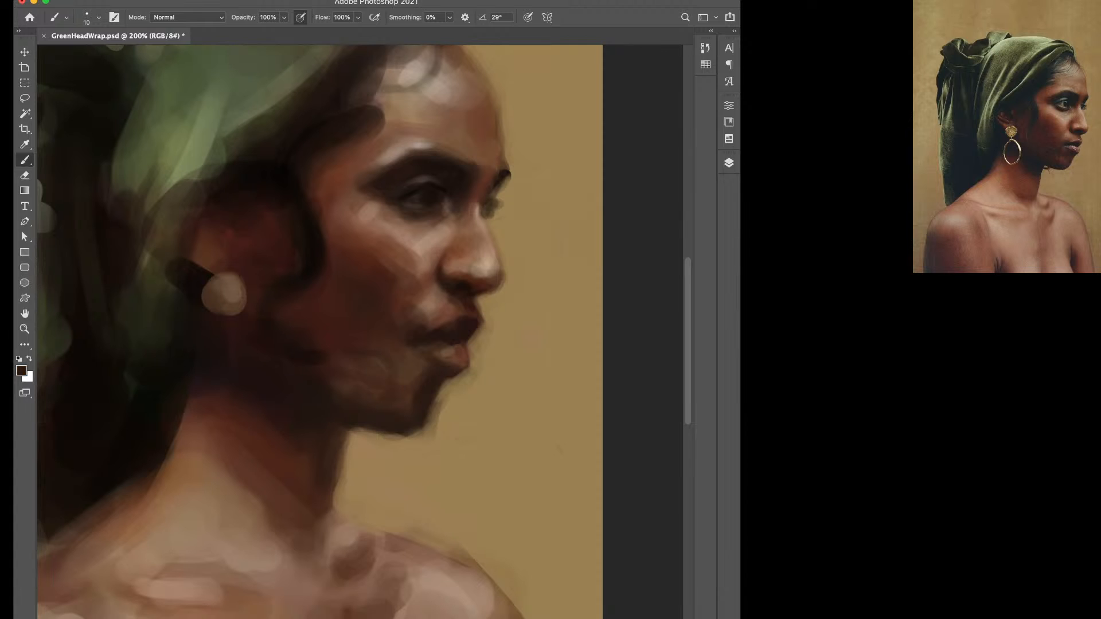
Darken the chin and lower cheek with soft dark strokes at sizes 35 to 45.
key("bracketright")
key("bracketright")
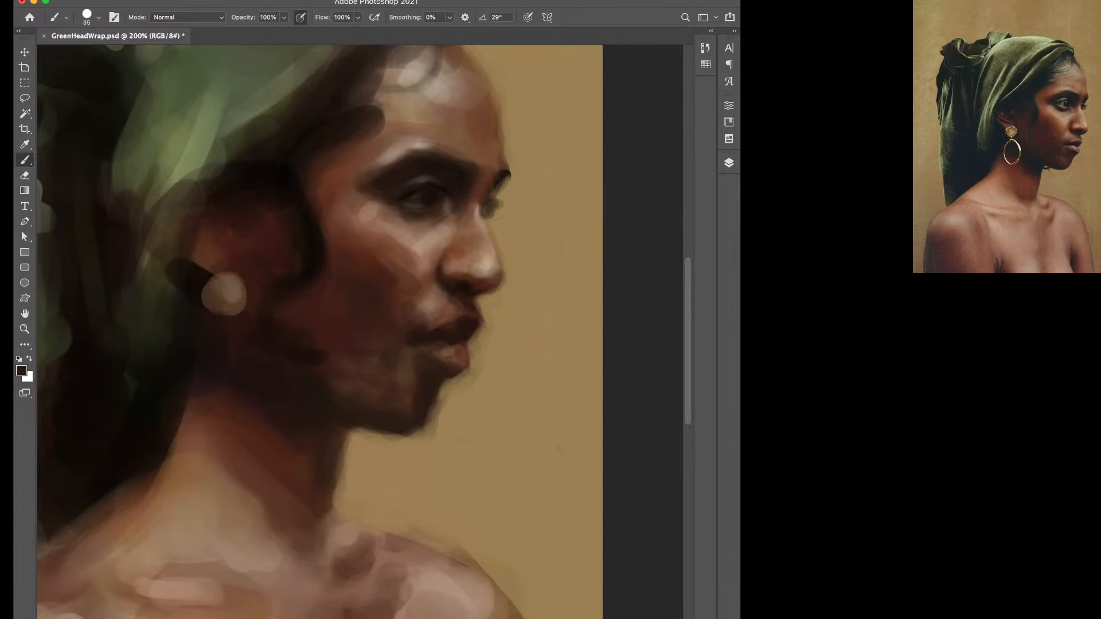
left_click(370, 400)
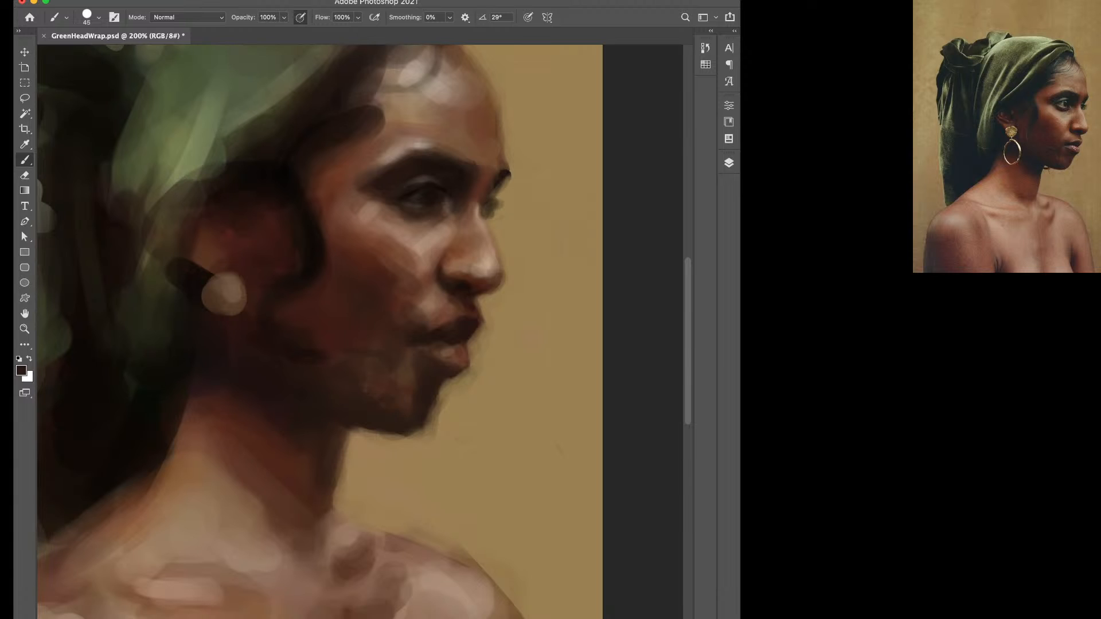
key("d")
left_click(403, 376)
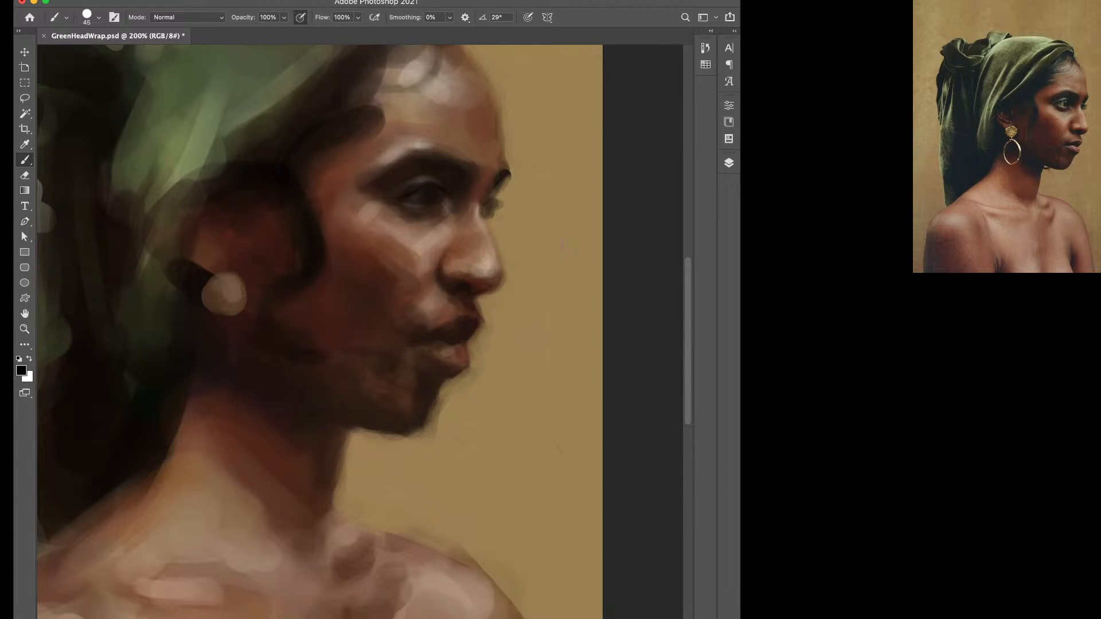
Deepen the shadow under the chin, along the jawline and below the earring with black.
left_click_drag(401, 438, 361, 430)
key("bracketleft")
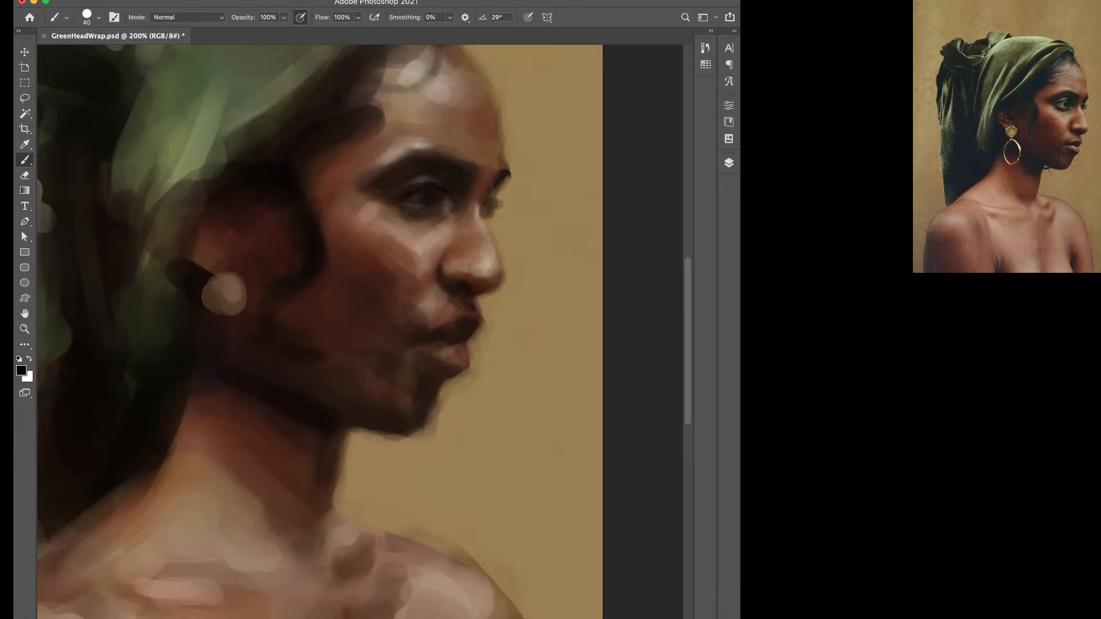
left_click_drag(247, 396, 311, 434)
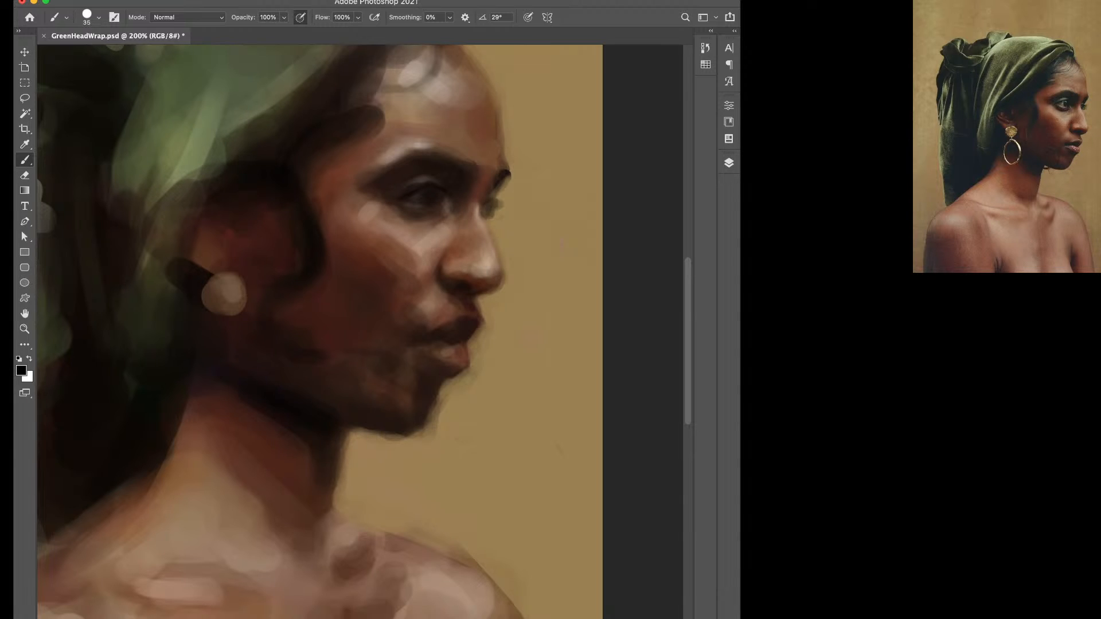
left_click_drag(229, 328, 237, 369)
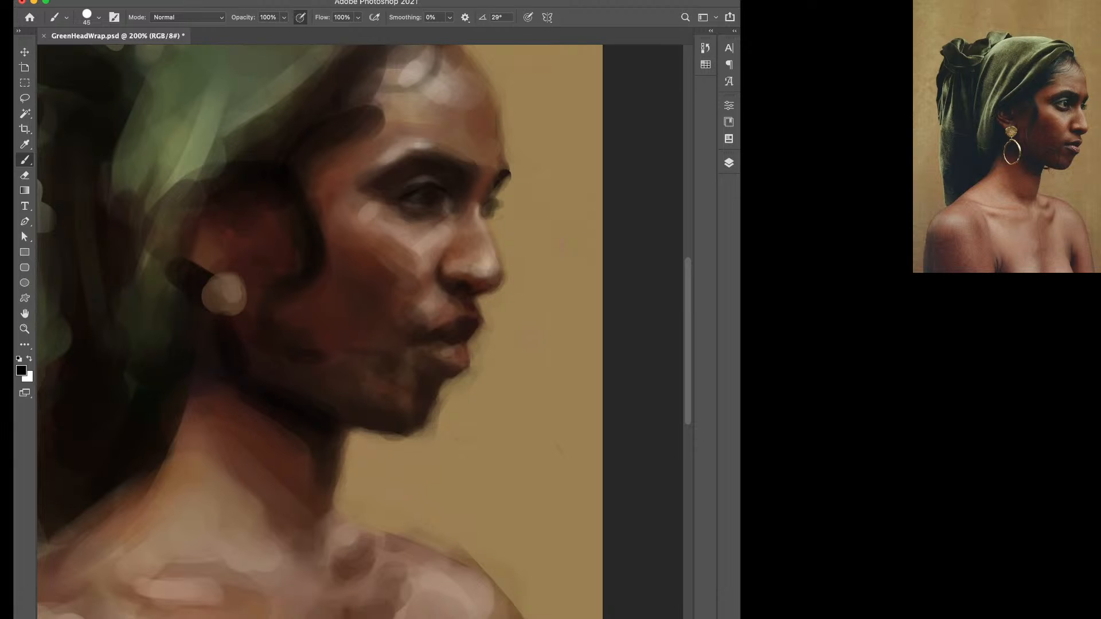
Deepen the shadow above the ear and the inner end of the near eyebrow with black using a smaller brush.
key("bracketright")
key("bracketleft")
key("bracketleft")
key("bracketleft")
key("bracketleft")
key("bracketright")
key("bracketright")
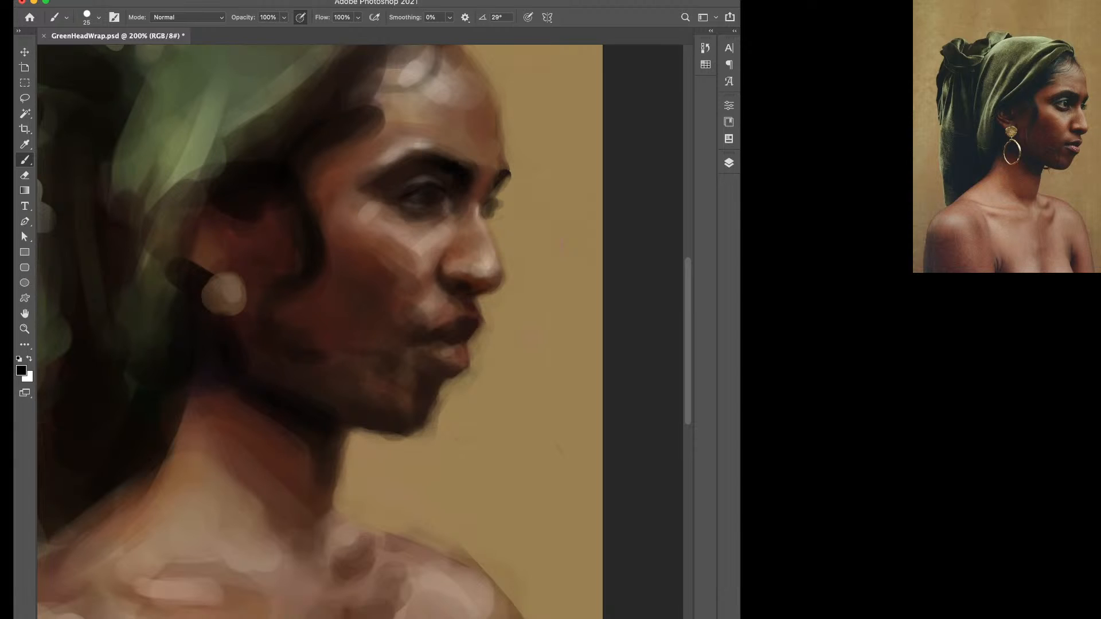
Define the chin's lower contour with a thin black stroke and clean its outside edge with the background ochre at size 30.
key("bracketleft")
key("bracketleft")
key("bracketleft")
key("bracketleft")
mouse_move(444, 387)
left_mouse_down()
mouse_move(428, 421)
mouse_move(394, 436)
left_mouse_up()
key("bracketright")
key("bracketright")
left_click(434, 434, "alt")
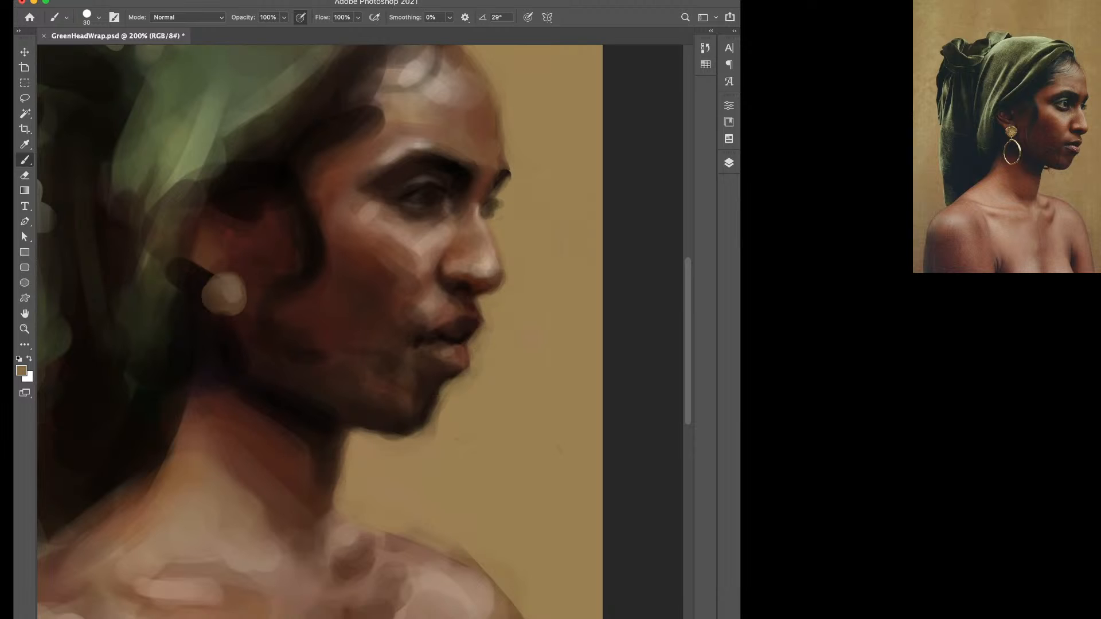
Touch up the front edge of the neck beneath the chin with a sampled tan tone at a smaller brush size.
key("d")
key("bracketleft")
key("bracketleft")
key("bracketleft")
left_click(231, 293, "alt")
left_click_drag(349, 435, 345, 452)
Extend and round the underside of the chin with dark tones sampled from the eyebrow and chin edge.
double_click(25, 313)
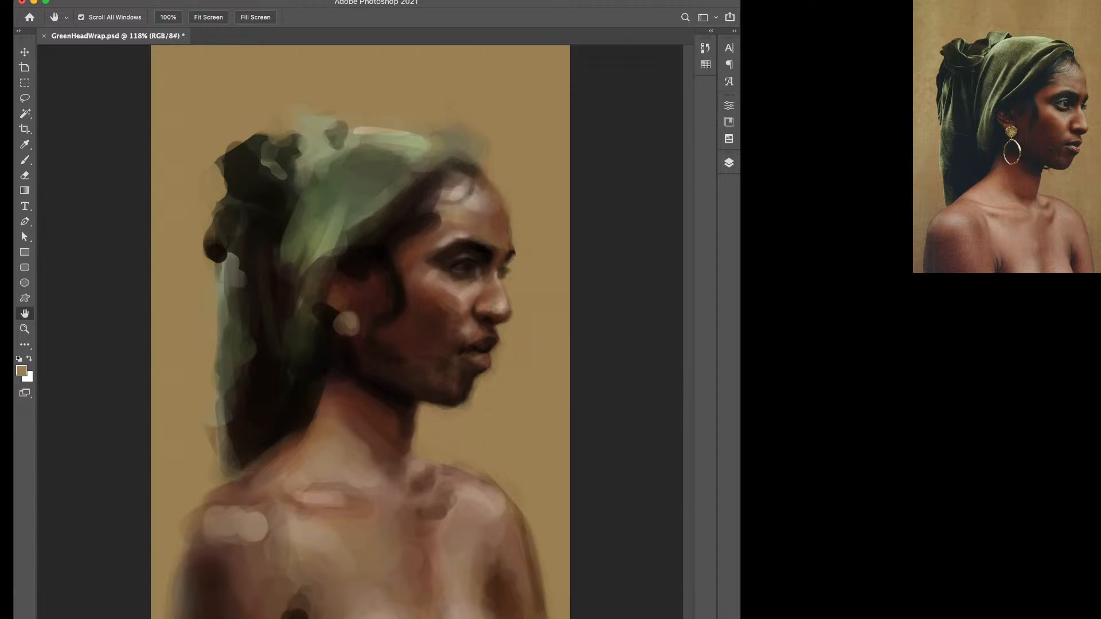
key("super+equal")
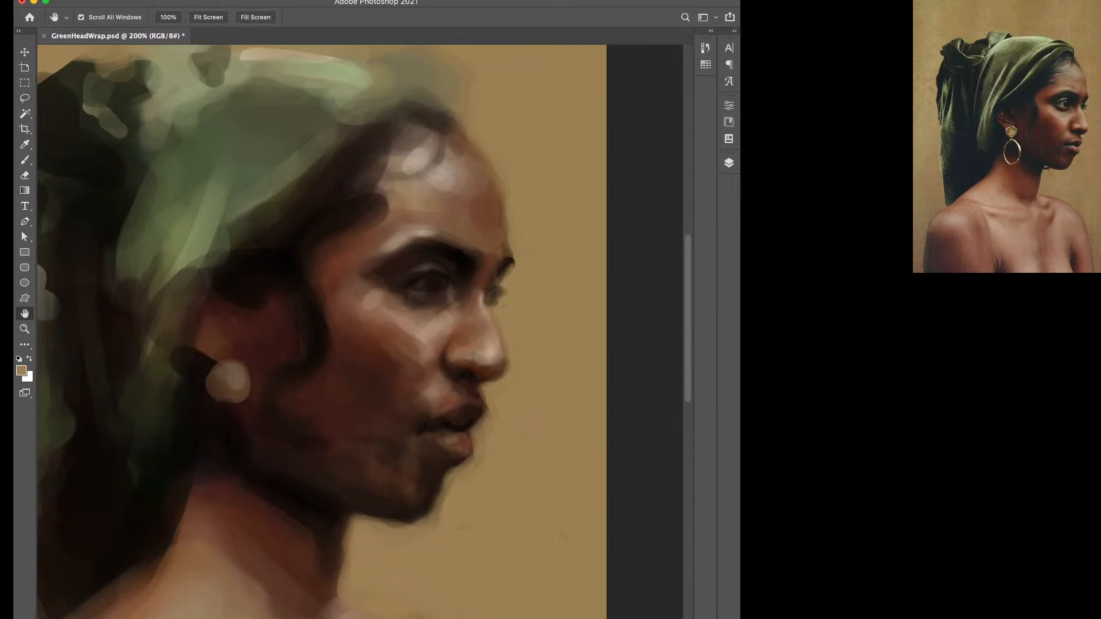
key("b")
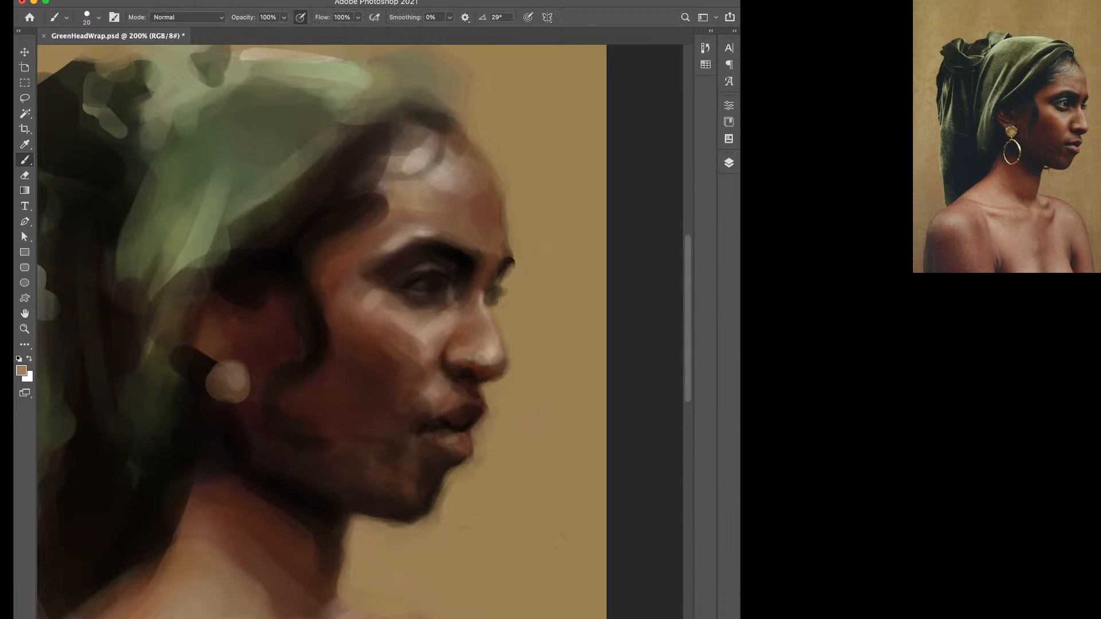
left_click(449, 254, "alt")
key("bracketleft")
left_click(434, 487, "alt")
key("bracketright")
left_click_drag(449, 473, 392, 534)
key("bracketright")
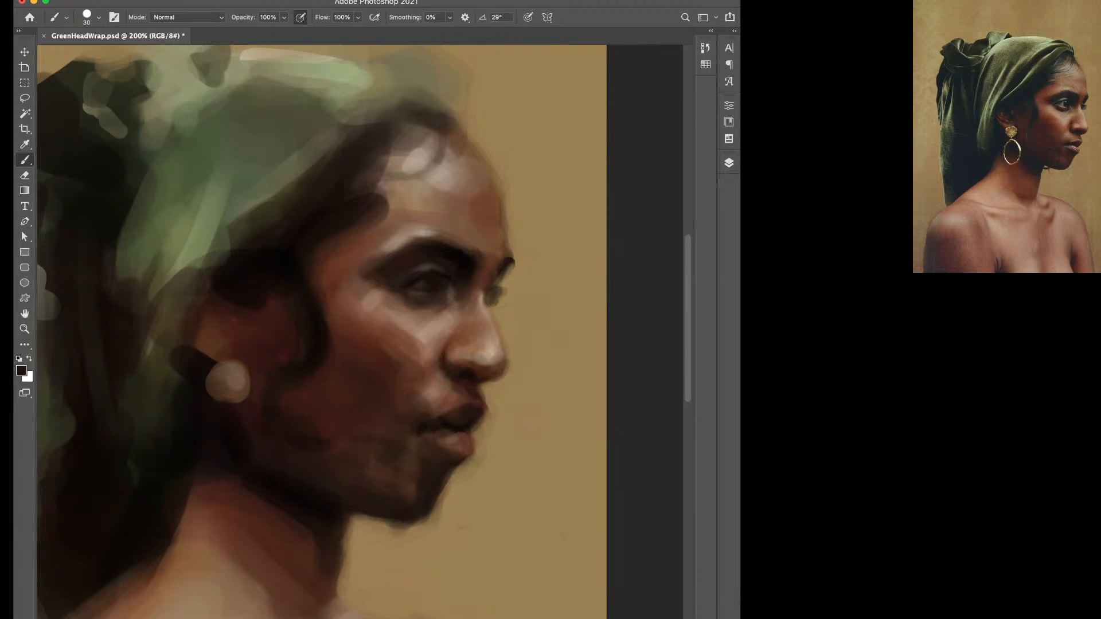
Lighten the skin beside the corner of the mouth with tones sampled from the lip, cheek and earring at size 30.
left_click(458, 440, "alt")
left_click(418, 451)
left_click(401, 431, "alt")
left_click(221, 390, "alt")
left_click(222, 385)
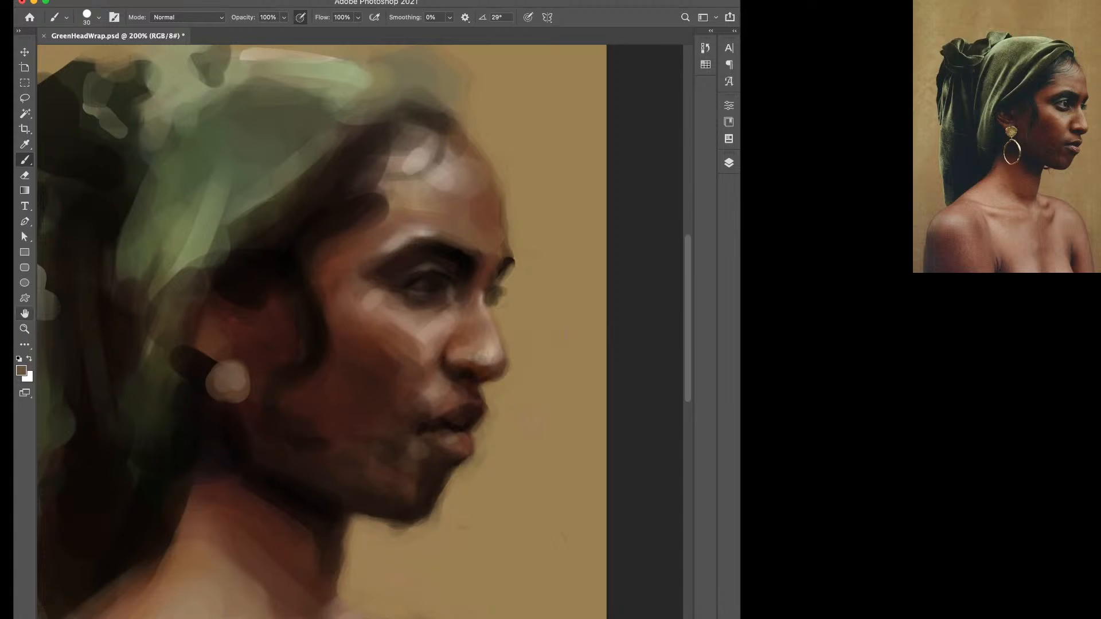
Smooth the cheek below the near eye with sampled jaw and cheek tones using a slightly larger brush.
double_click(24, 314)
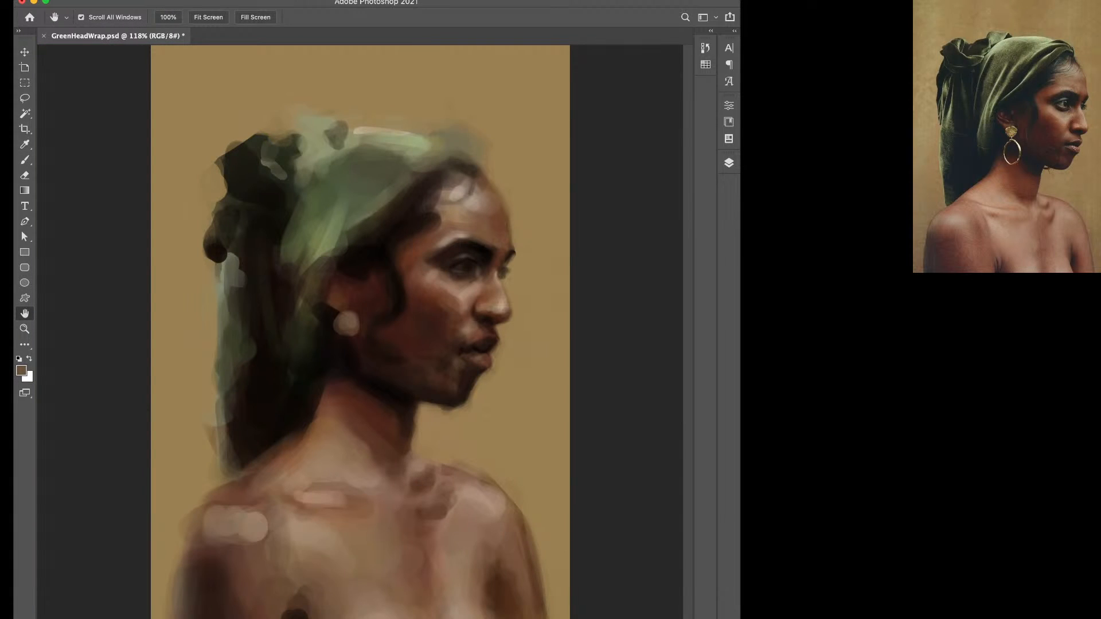
key("b")
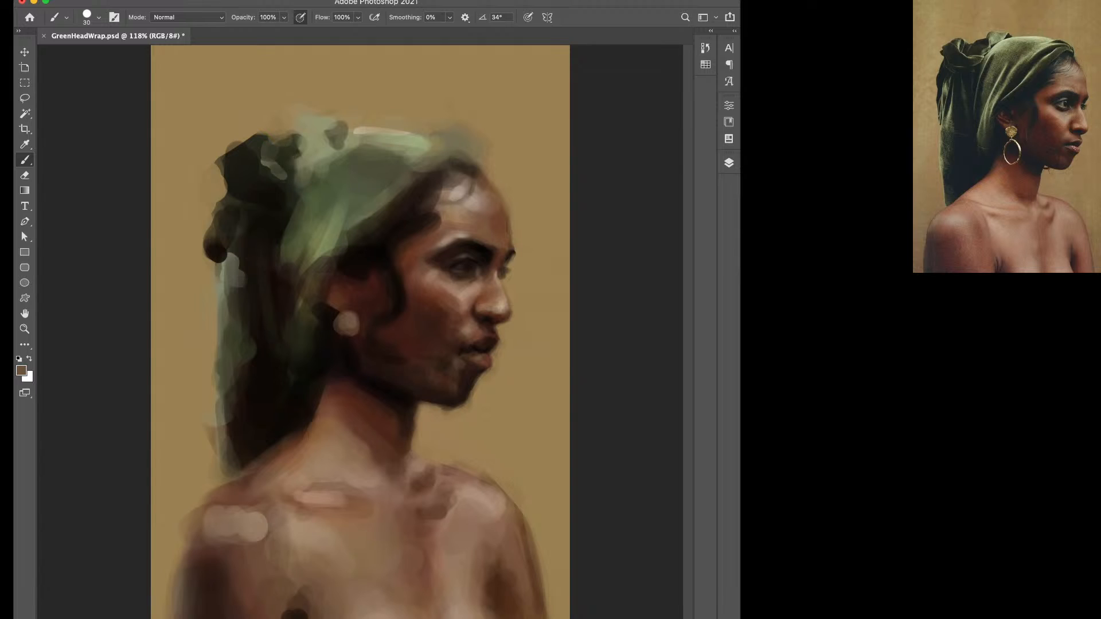
left_click(352, 348, "alt")
key("bracketright")
left_click(453, 296, "alt")
left_click(435, 291, "alt")
left_click(462, 300, "alt")
left_click(454, 297, "alt")
left_click(450, 299, "alt")
Blend the cheek highlight into the lower cheek shadow by alternating tones sampled from both areas.
left_click(415, 321, "alt")
left_click(455, 300, "alt")
left_click(438, 305, "alt")
left_click(422, 328, "alt")
left_click(440, 309, "alt")
left_click(450, 293, "alt")
left_click(460, 291, "alt")
Soften the jaw with sampled jaw tones and trim the underside of the chin with the background ochre.
left_click(404, 347, "alt")
left_click(396, 388, "alt")
left_click(450, 424, "alt")
left_click_drag(440, 414, 454, 415)
Refine facial accents with black and tones sampled beside the ear and on the forehead, reducing the brush to size 20.
key("d")
key("bracketleft")
key("bracketleft")
key("bracketright")
left_click(367, 301, "alt")
left_click(455, 193, "alt")
key("bracketleft")
key("bracketleft")
Smooth the cheek between the near eye and nostril with the light tones sampled there.
key("super+minus")
key("super+minus")
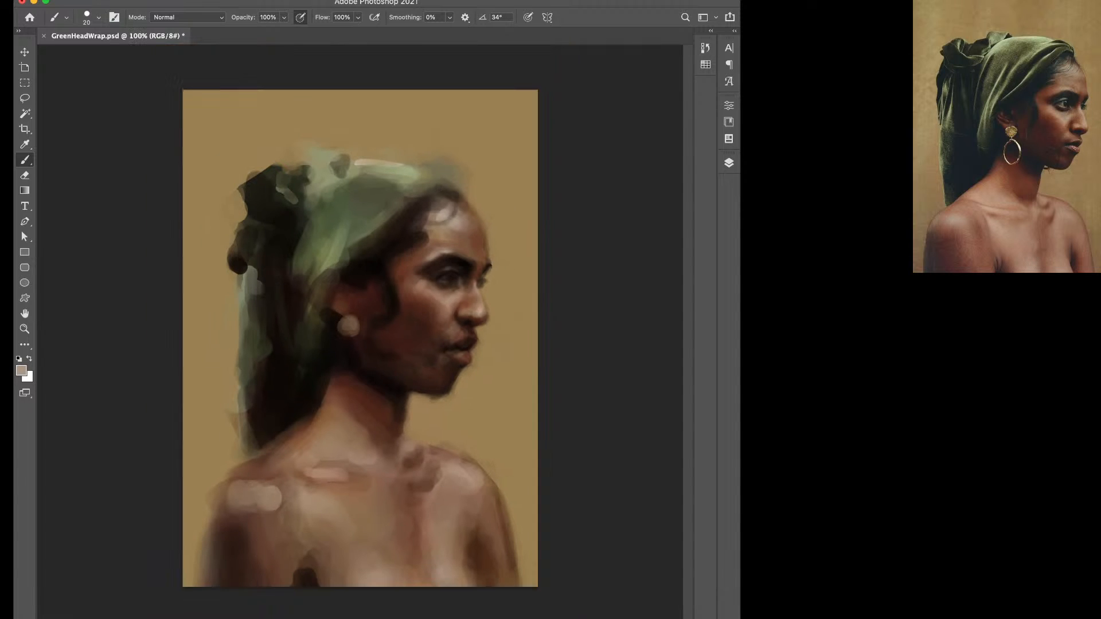
scroll(384, 342, "up", 10)
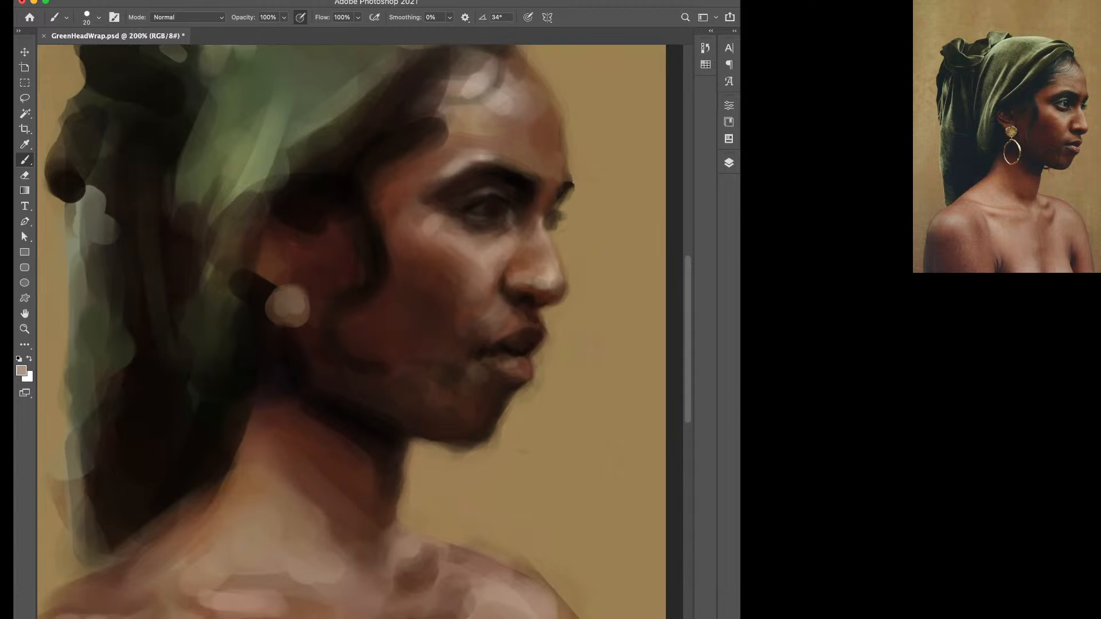
mouse_move(366, 275)
left_mouse_down()
mouse_move(345, 367)
mouse_move(347, 347)
left_mouse_up()
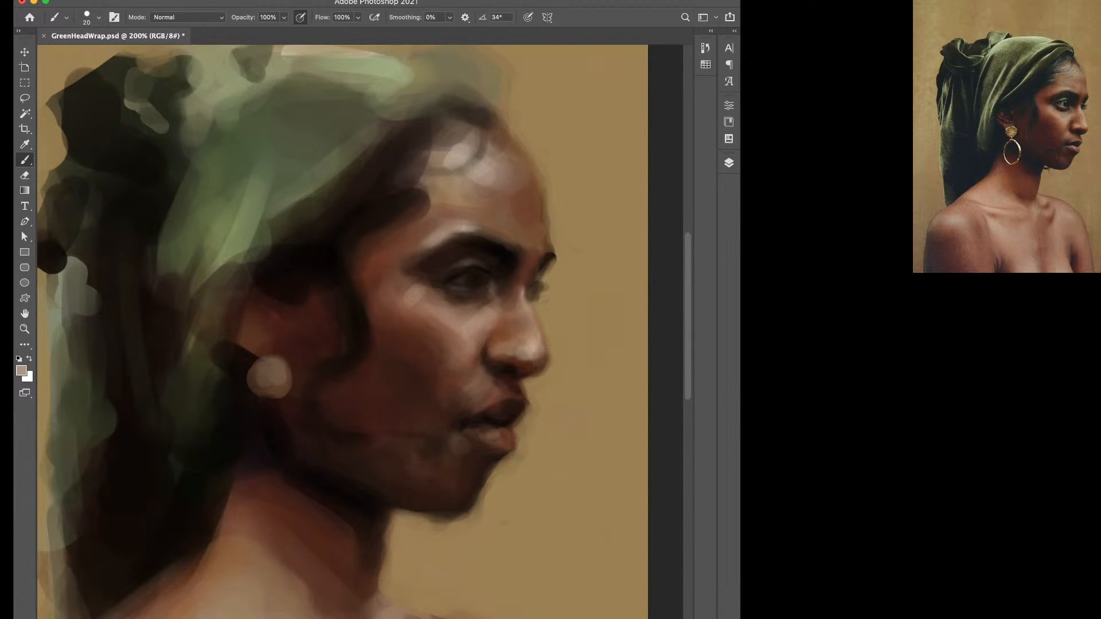
key("bracketright")
key("bracketright")
key("bracketright")
key("bracketleft")
key("bracketleft")
left_click(467, 333, "alt")
left_click(465, 340, "alt")
Darken the near eye's iris with black and lighten around it with the under-eye highlight using a small brush.
key("d")
key("bracketleft")
key("bracketleft")
key("bracketleft")
key("bracketleft")
left_click(419, 295, "alt")
key("d")
Sharpen the near eye with tones sampled from the iris and eyebrow, adding light accents from the nose highlight.
left_click(473, 282, "alt")
left_click(491, 248, "alt")
left_click(473, 282, "alt")
left_click(519, 351, "alt")
key("d")
Blend the upper forehead near the hairline with tones sampled there, enlarging the brush to size 35.
key("bracketright")
key("bracketright")
key("bracketright")
key("bracketright")
left_click(410, 148, "alt")
left_click(444, 178, "alt")
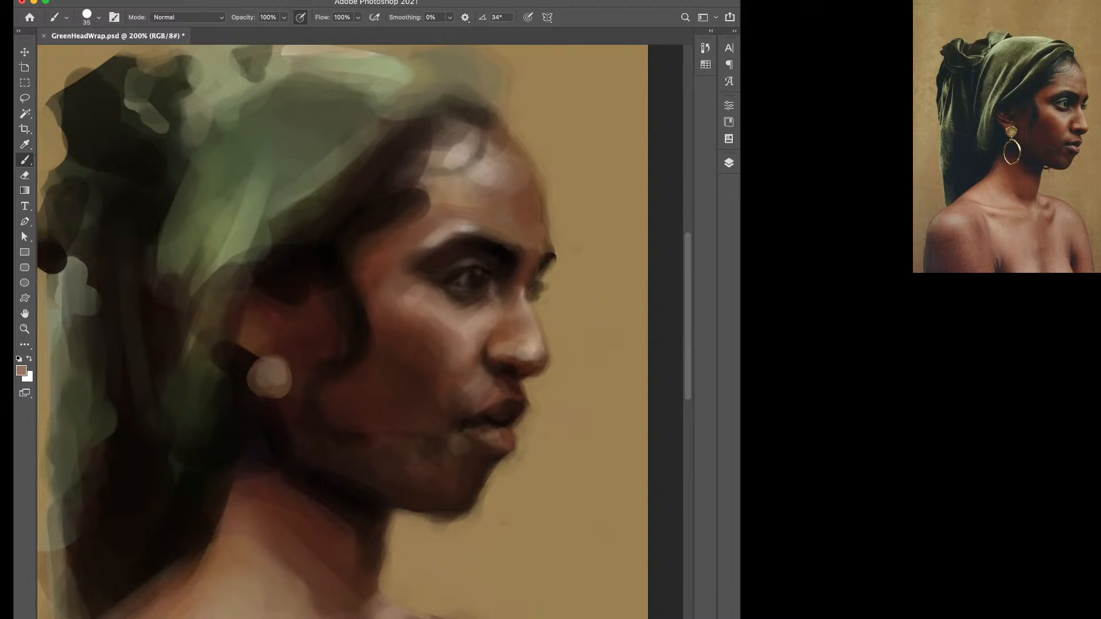
Refine the hairline above the forehead with black and dark hair tones using a smaller brush.
key("d")
left_click(444, 112, "alt")
key("bracketleft")
key("bracketleft")
key("bracketleft")
key("bracketleft")
key("bracketleft")
left_click(486, 171, "alt")
Clean up the profile edge with the tan background color and a size 35 brush.
key("bracketright")
key("bracketright")
key("bracketright")
key("bracketright")
key("bracketright")
double_click(24, 313)
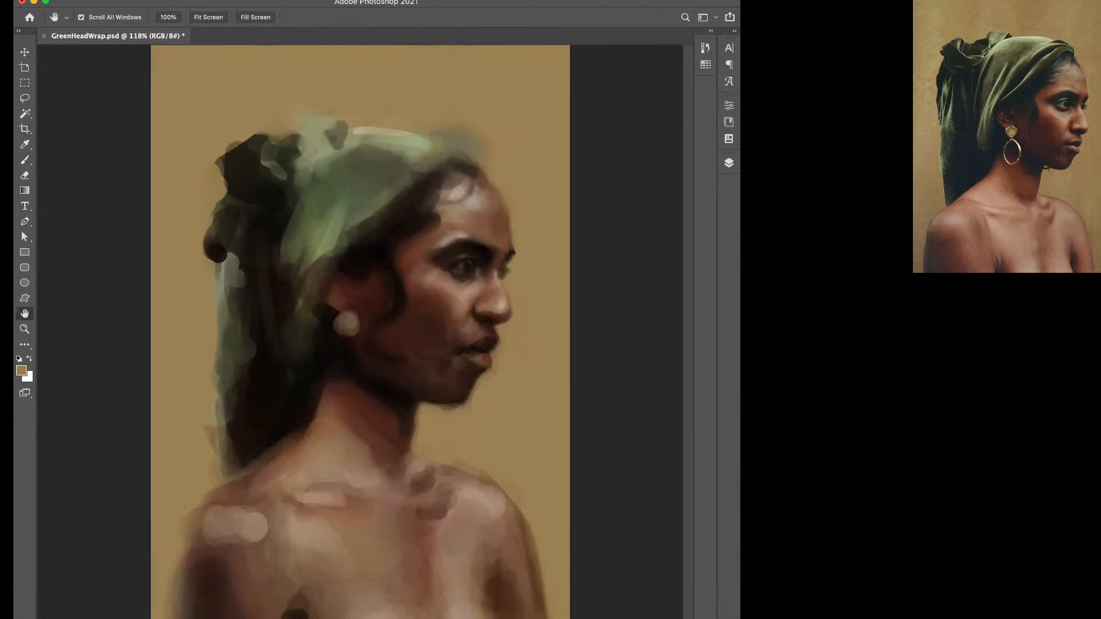
key("super+minus")
key("super+minus")
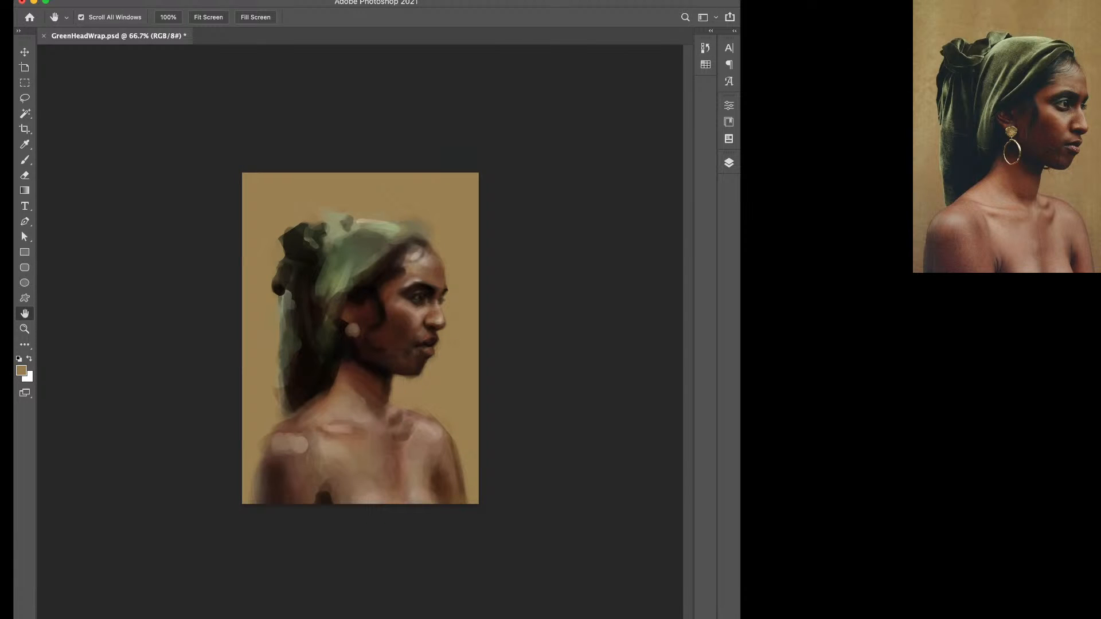
Rework the near shoulder and upper arm with skin tones sampled from the chest, arm and shoulder.
key("b")
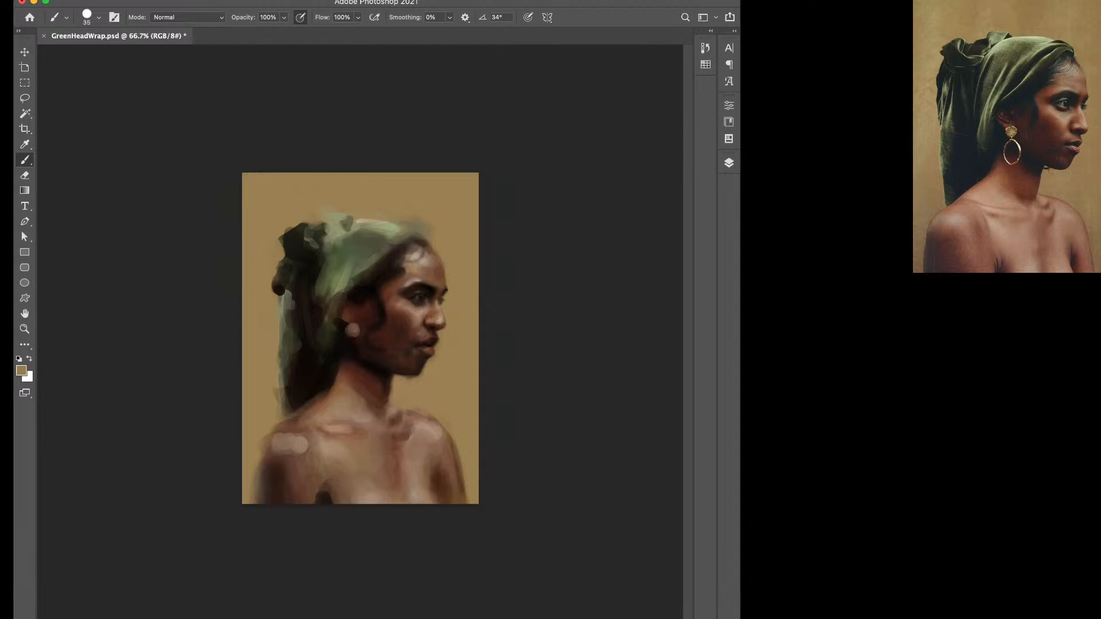
key("d")
left_click(357, 446, "alt")
left_click(288, 467, "alt")
left_click(298, 445, "alt")
left_click(302, 444, "alt")
left_click(294, 429, "alt")
left_click(286, 459, "alt")
Blend the near shoulder's light top into the darker outer arm with alternating tones sampled there.
left_click(278, 468, "alt")
left_click(292, 431, "alt")
left_click(278, 465, "alt")
left_click(291, 430, "alt")
left_click(292, 443, "alt")
left_click(277, 474, "alt")
Deepen the neck and underarm shading with tones sampled at the jaw, neck and armpit, using a size 70 brush.
left_click(367, 365, "alt")
left_click(338, 401, "alt")
left_click(312, 458, "alt")
key("bracketleft")
left_click(367, 362, "alt")
Add pale yellow highlights beside the nose, below the near eye and above the upper lip with a size 25 brush.
key("ctrl+plus")
key("ctrl+plus")
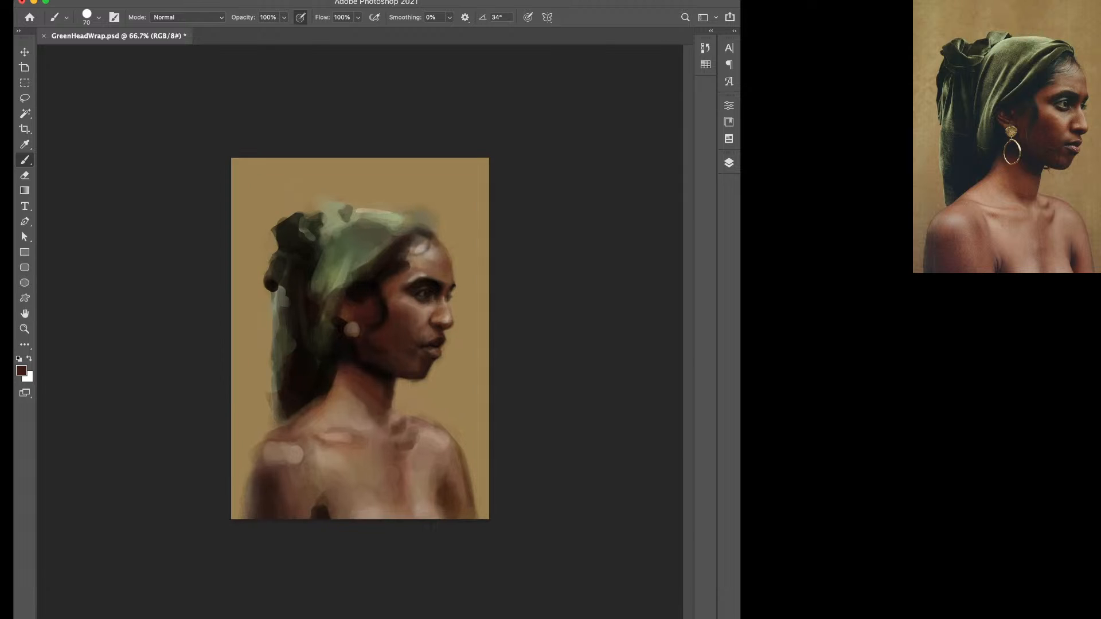
scroll(361, 332, "right", 3)
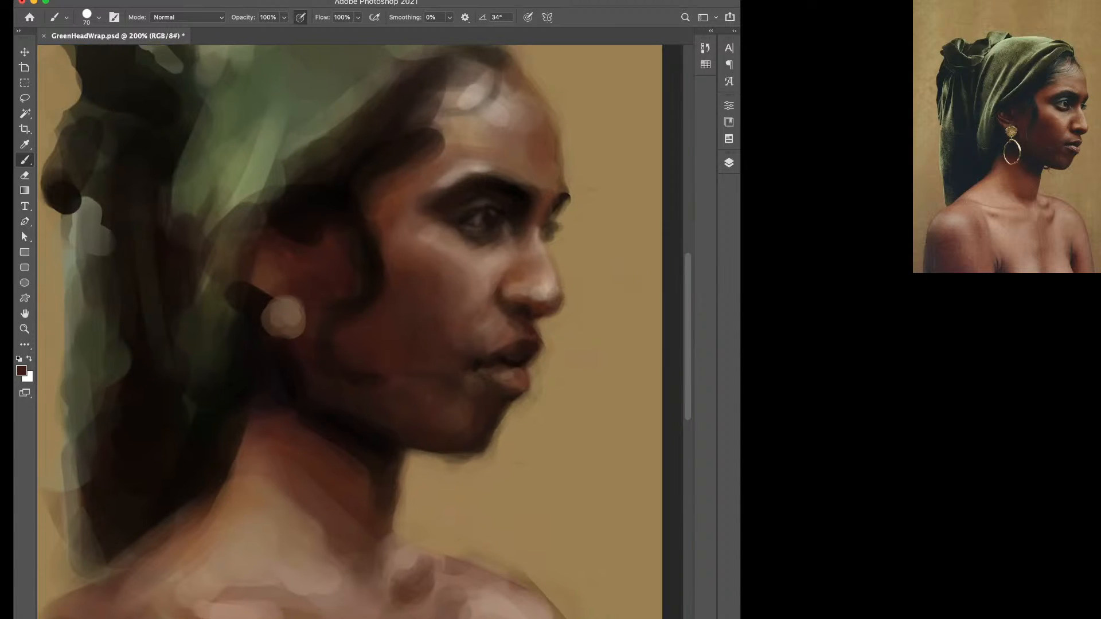
left_click(255, 314, "alt")
key("bracketleft")
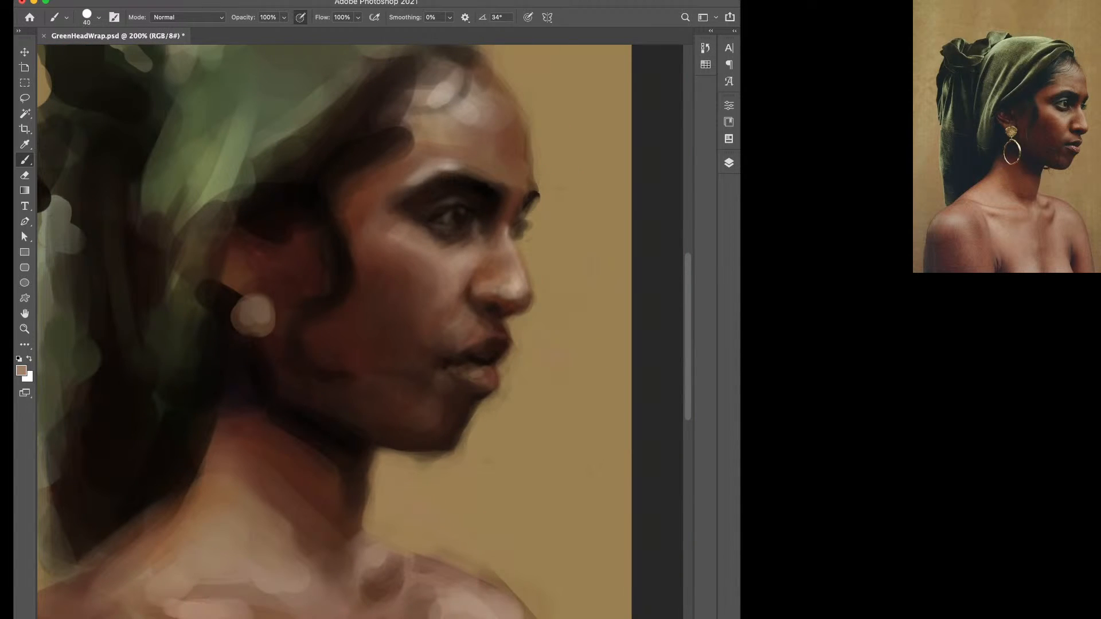
key("bracketleft")
key("bracketleft")
mouse_move(466, 256)
left_mouse_down()
mouse_move(442, 283)
mouse_move(443, 302)
left_mouse_up()
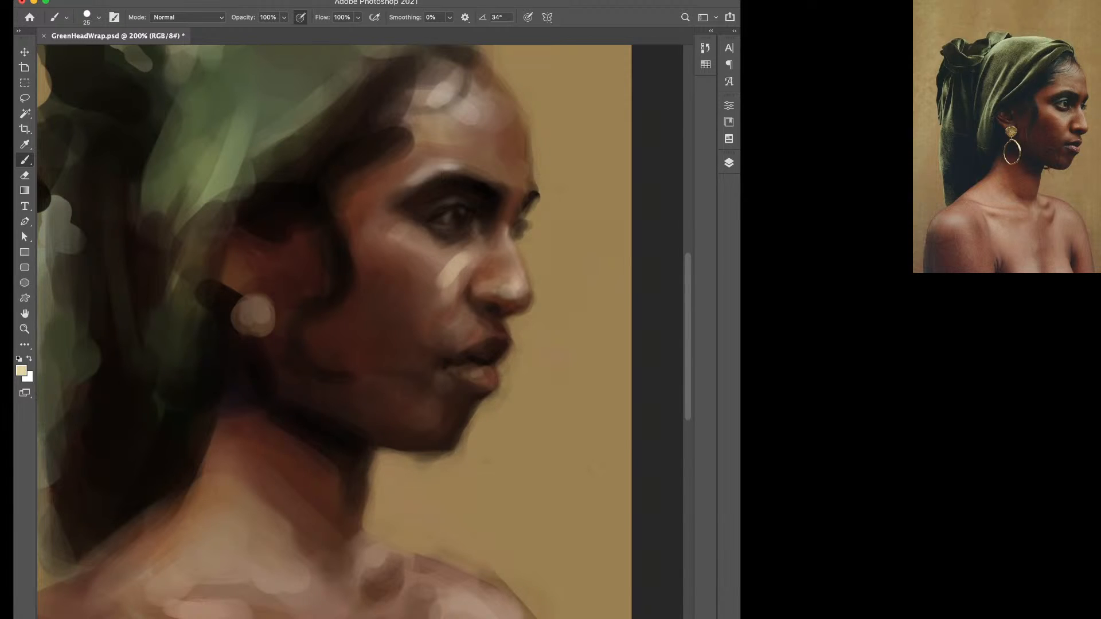
left_click_drag(414, 230, 408, 258)
left_click_drag(473, 313, 451, 332)
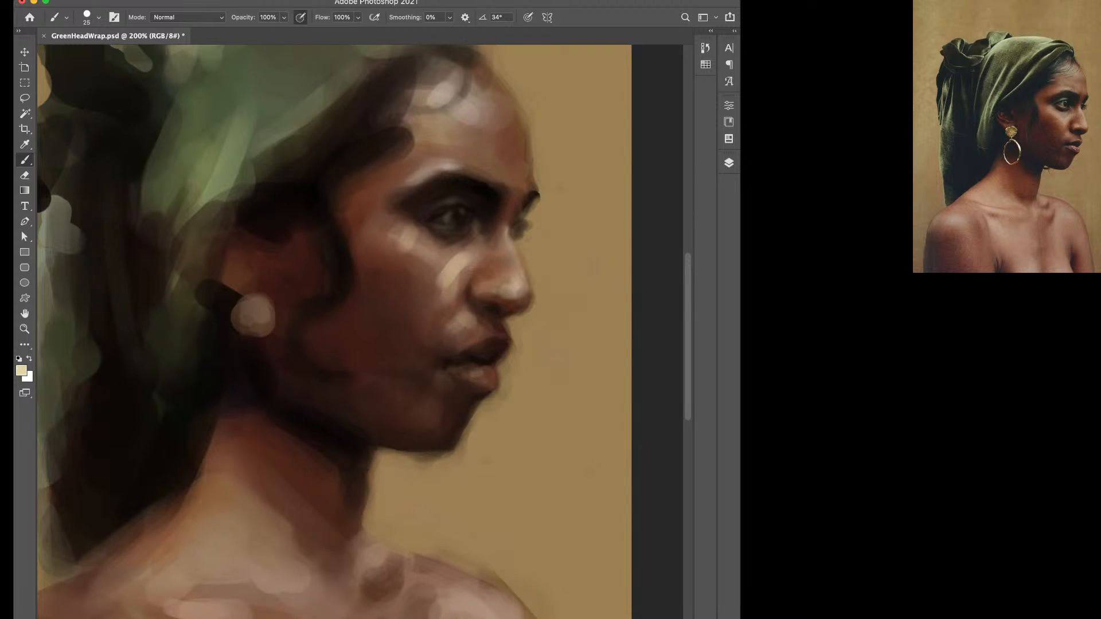
Brighten the skin above the near eyebrow and the upper forehead in pale yellow, enlarging the brush to size 35.
key("bracketleft")
key("bracketright")
left_click_drag(471, 155, 429, 167)
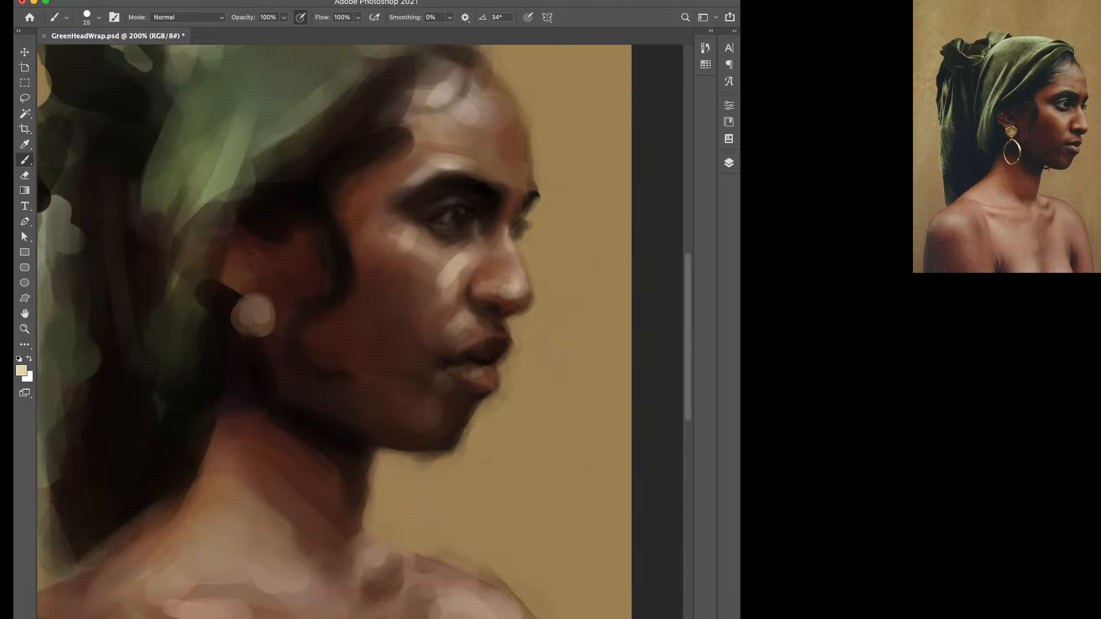
key("bracketright")
left_click_drag(435, 80, 467, 117)
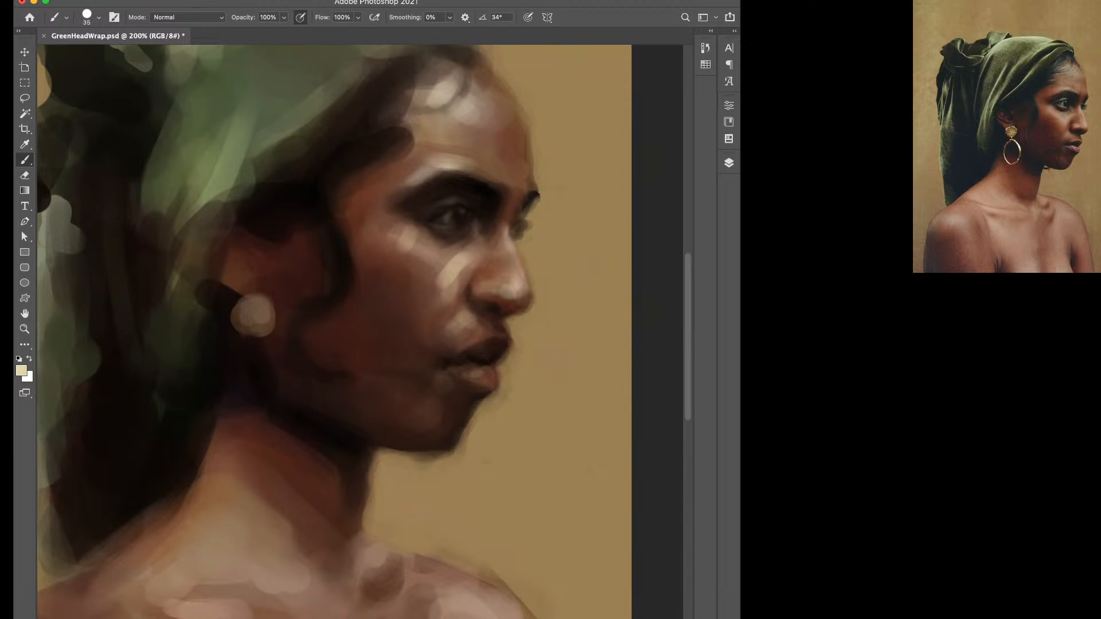
Place small highlights on the lower lip, nose tip and near upper eyelid, reducing the brush to size 10.
key("bracketleft")
key("bracketleft")
left_click_drag(465, 367, 477, 379)
key("bracketleft")
key("bracketleft")
left_click_drag(512, 274, 519, 284)
left_click_drag(442, 205, 446, 205)
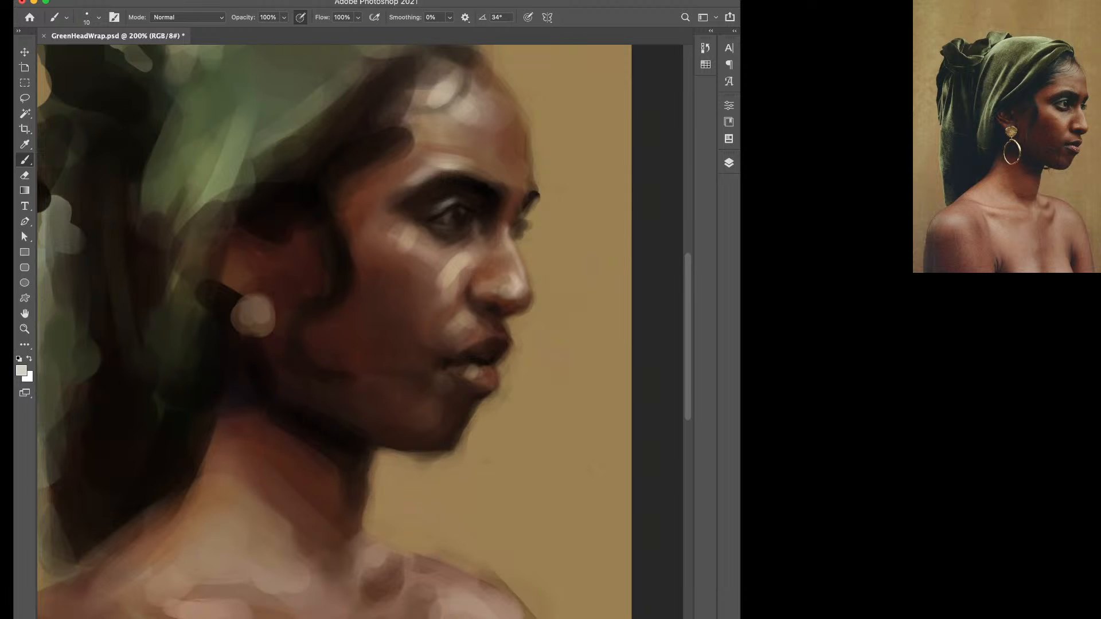
Refine the near eye's upper lid with dark tones sampled from the iris and the eye socket.
left_click(454, 220, "alt")
scroll(438, 220, "up", 3)
left_click(499, 183, "alt")
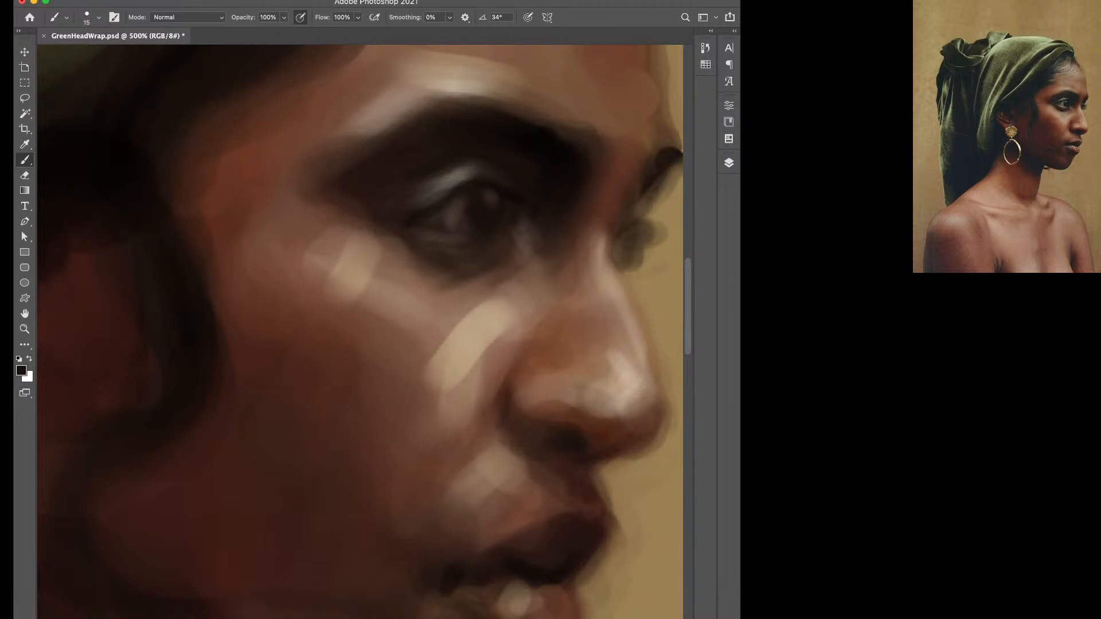
key("bracketleft")
key("bracketleft")
left_click_drag(443, 191, 458, 180)
Define the white of the near eye with tones sampled from the eyelid and iris, using a size 10 brush.
key("bracketright")
left_click(448, 194, "alt")
left_click_drag(433, 217, 449, 203)
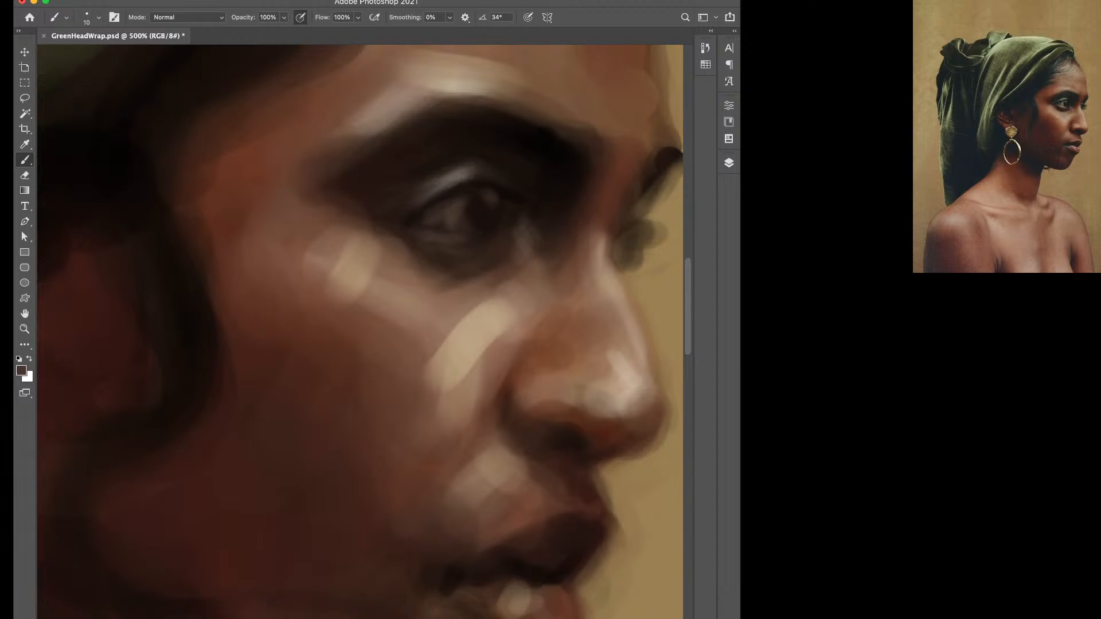
left_click(479, 211, "alt")
left_click(439, 188, "alt")
left_click_drag(429, 203, 444, 193)
Highlight the earring stud with the light forehead tone and model it with tones sampled from the stud.
double_click(25, 314)
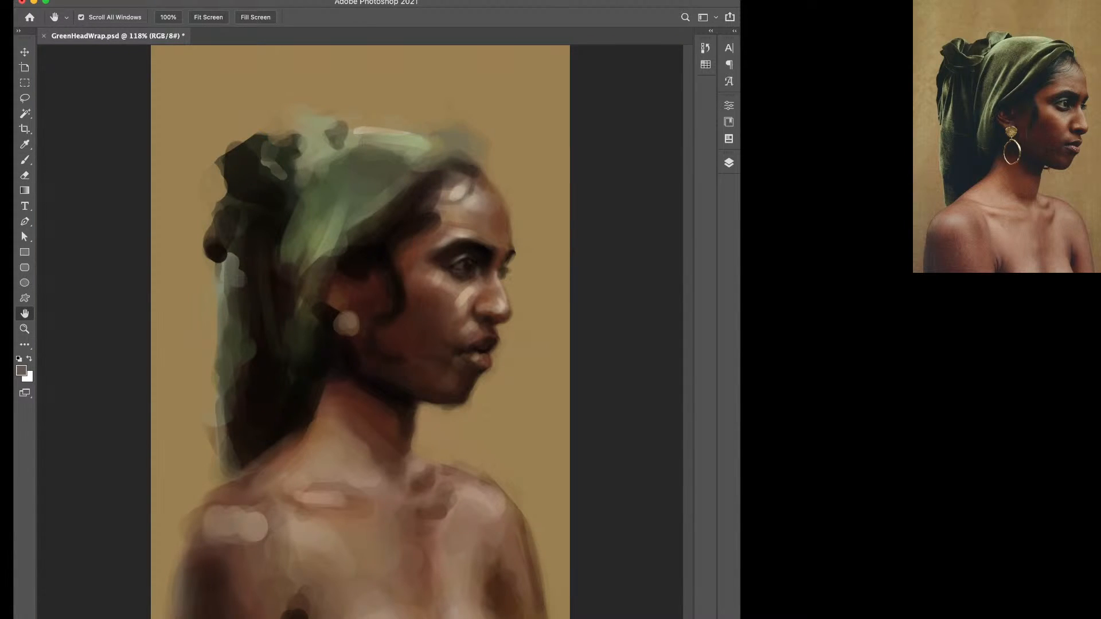
key("b")
left_click(457, 193, "alt")
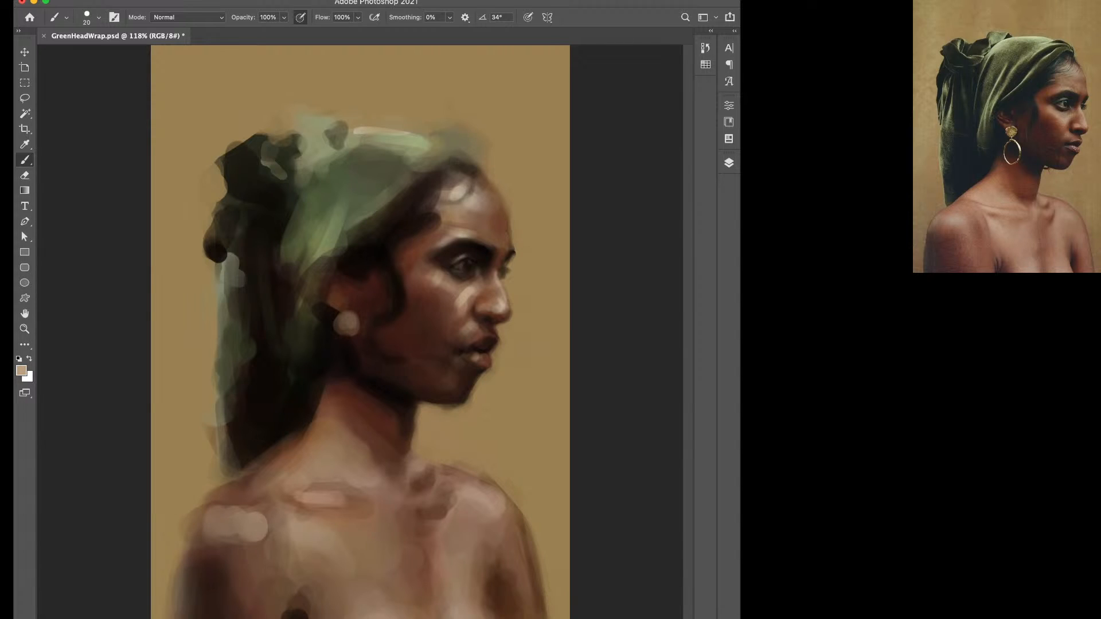
mouse_move(339, 315)
left_mouse_down()
mouse_move(356, 322)
mouse_move(342, 322)
left_mouse_up()
left_click(342, 328, "alt")
left_click(349, 324, "alt")
Paint an oval hoop hanging below the earring stud, enlarging the brush up to size 40.
key("bracketright")
mouse_move(348, 338)
left_mouse_down()
mouse_move(359, 367)
mouse_move(344, 376)
left_mouse_up()
key("bracketright")
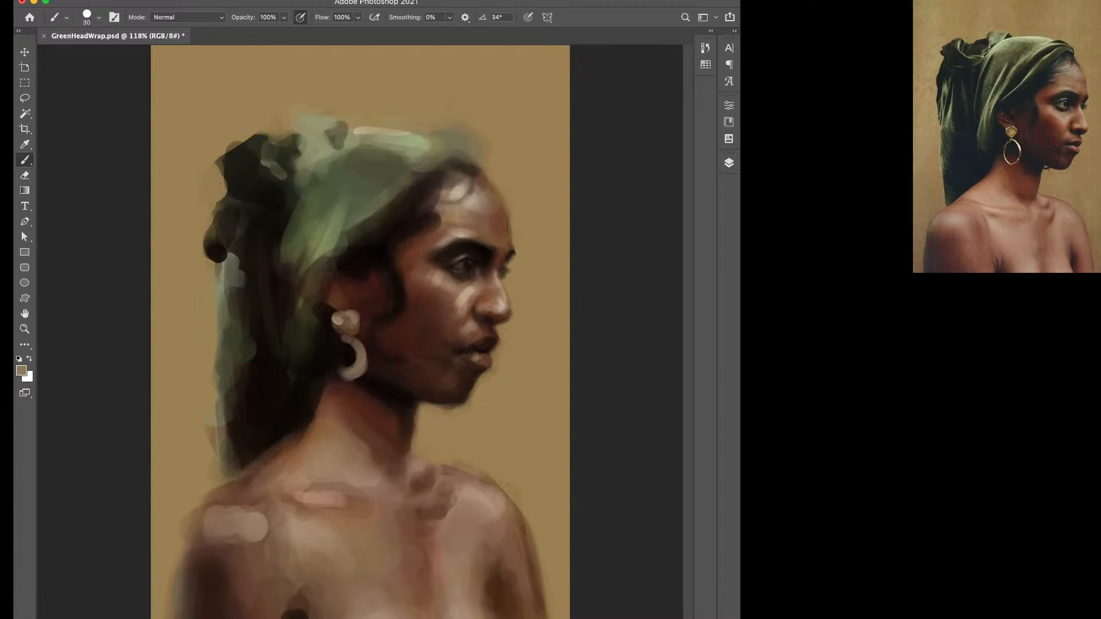
key("bracketright")
mouse_move(339, 342)
left_mouse_down()
mouse_move(332, 361)
mouse_move(345, 374)
left_mouse_up()
mouse_move(358, 345)
left_mouse_down()
mouse_move(364, 368)
mouse_move(353, 348)
mouse_move(343, 365)
mouse_move(353, 365)
left_mouse_up()
Darken the hoop's opening with black and extend its lower rim with the hoop color using a smaller brush.
key("d")
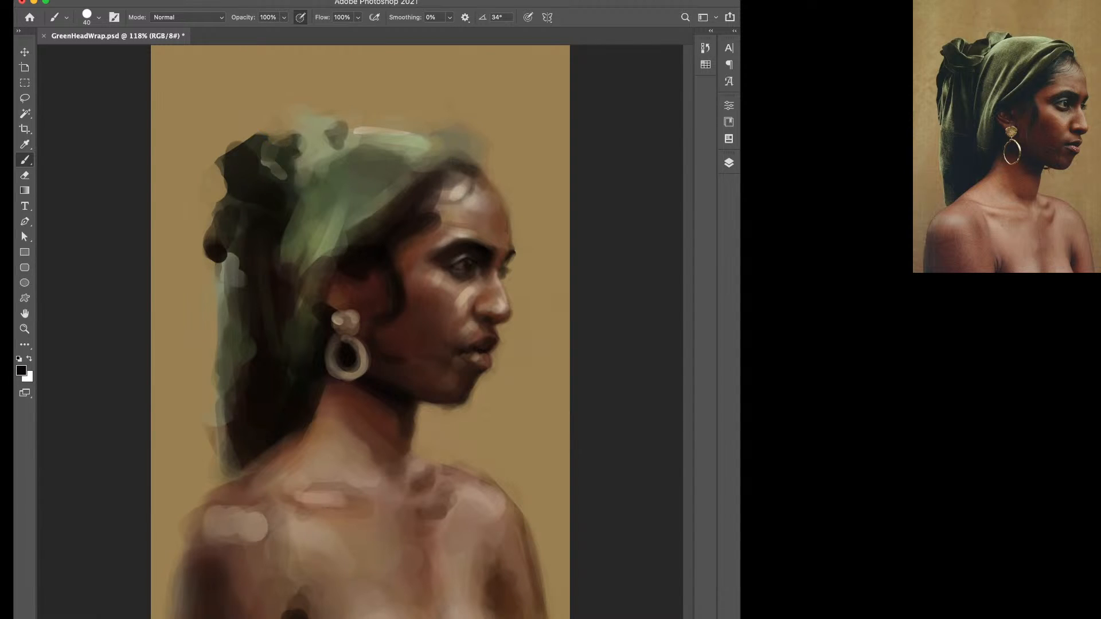
left_click(349, 351, "alt")
left_click(361, 367, "alt")
key("bracketleft")
key("bracketleft")
key("bracketleft")
key("bracketleft")
mouse_move(339, 381)
left_mouse_down()
mouse_move(363, 377)
mouse_move(340, 373)
mouse_move(352, 374)
left_mouse_up()
Refine the hoop's rim and dark opening with sampled hoop, cheek and shadow tones, using a size 35 brush.
key("bracketright")
key("bracketright")
left_click(358, 376, "alt")
left_click(348, 358, "alt")
key("bracketright")
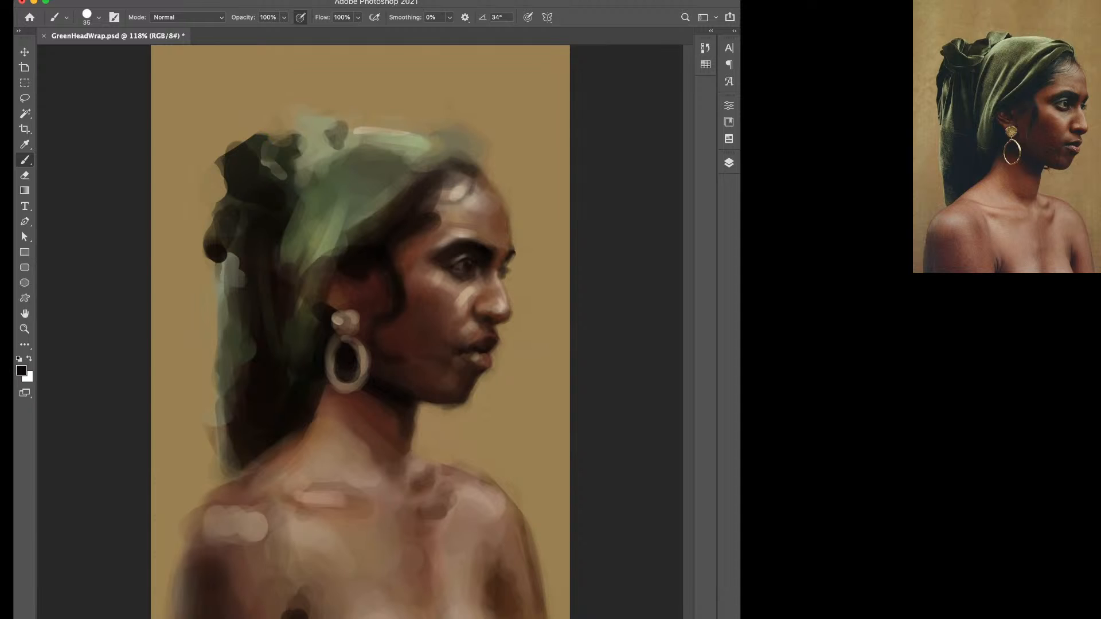
left_click(381, 357, "alt")
left_click(347, 358, "alt")
Add white highlights along the front and lower rim of the hoop earring.
key("x")
key("bracketleft")
key("bracketleft")
mouse_move(359, 345)
left_mouse_down()
mouse_move(366, 366)
mouse_move(344, 388)
left_mouse_up()
key("bracketright")
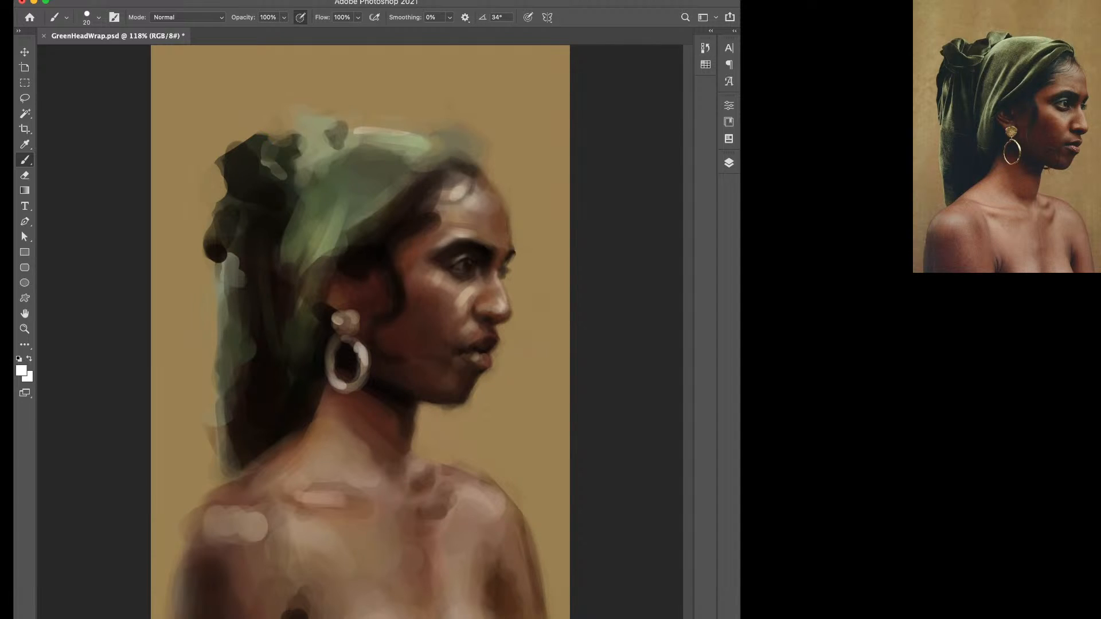
Rework the lower cheek with sampled tones and paint a faint light curve from the hoop toward the chin.
key("d")
key("bracketright")
left_click(395, 344, "alt")
key("d")
left_click(396, 367, "alt")
left_click(387, 355, "alt")
mouse_move(368, 347)
left_mouse_down()
mouse_move(369, 366)
mouse_move(386, 356)
mouse_move(446, 369)
left_mouse_up()
left_click(363, 357, "alt")
key("bracketleft")
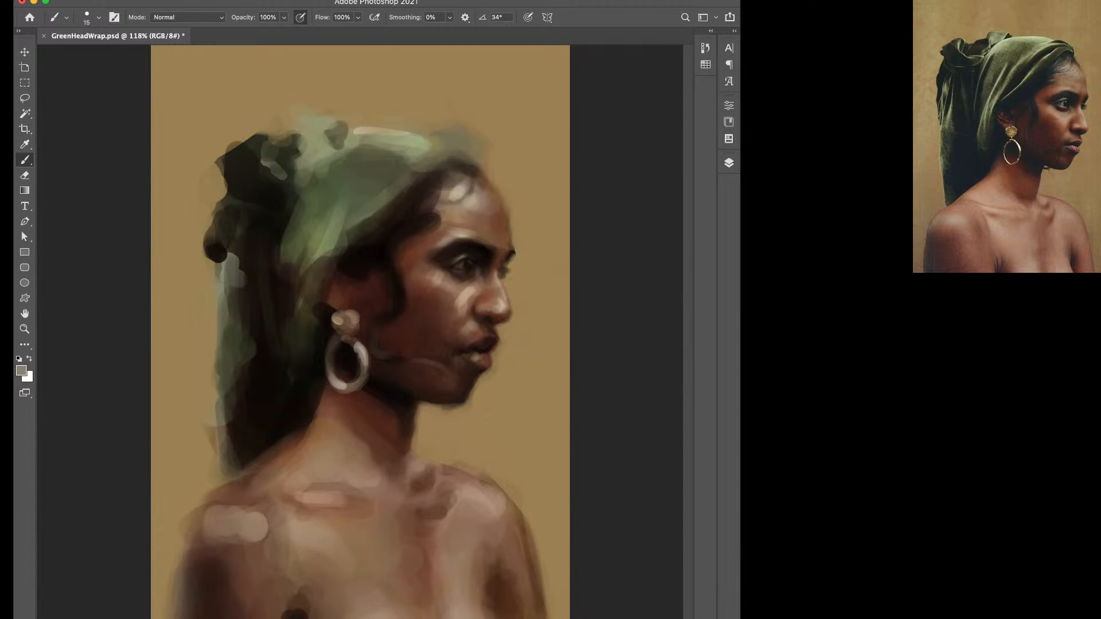
Darken the near eye's white and lid with shadow tones sampled around the eye, using a size 30 brush.
scroll(474, 268, "up", 5)
left_click(465, 286, "alt")
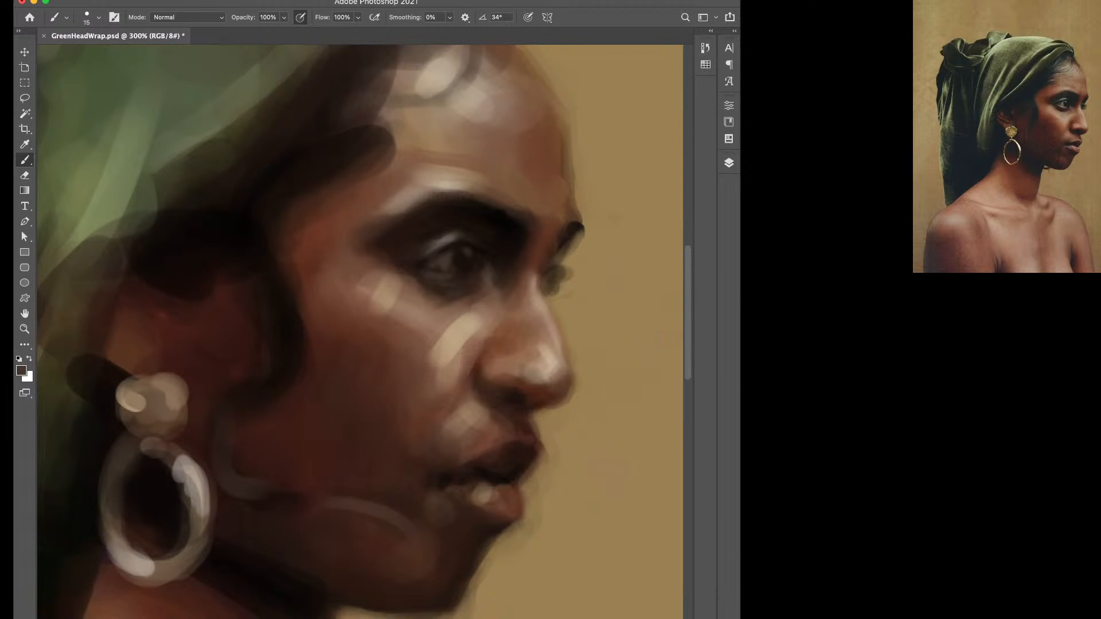
left_click(479, 263, "alt")
key("bracketright")
key("bracketright")
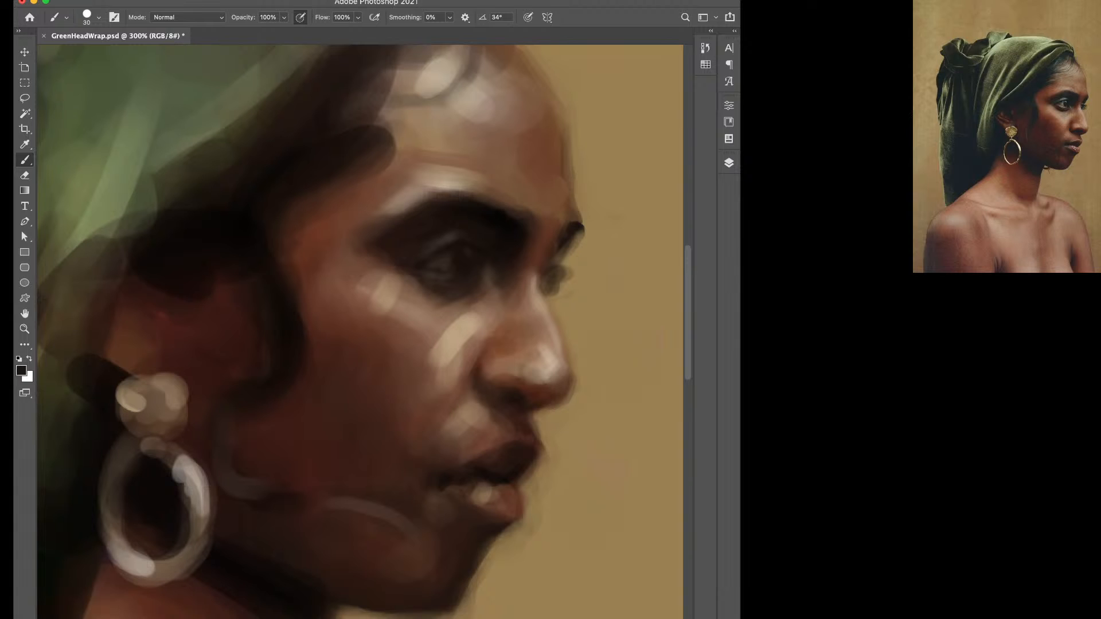
Restore a light accent on the near upper eyelid with the highlight color sampled beside the nose.
left_click(454, 245, "alt")
left_click(463, 256, "alt")
left_click(457, 340, "alt")
key("bracketleft")
key("bracketleft")
key("bracketleft")
left_click_drag(434, 252, 461, 239)
Deepen the shadows around the near eye and eyebrow with black.
double_click(24, 313)
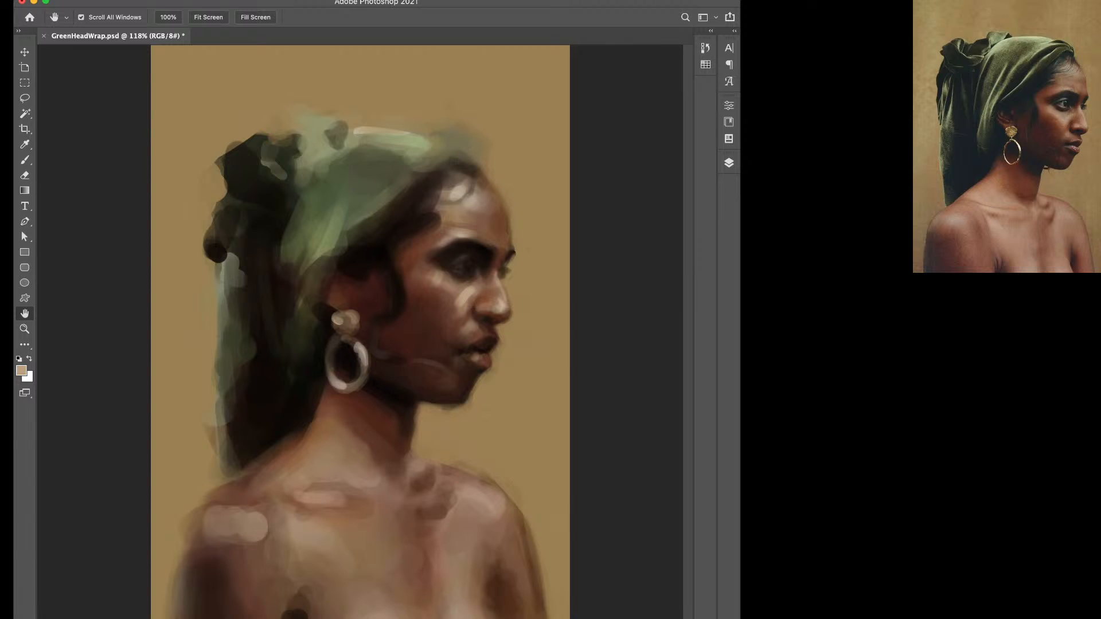
key("d")
key("b")
key("bracketright")
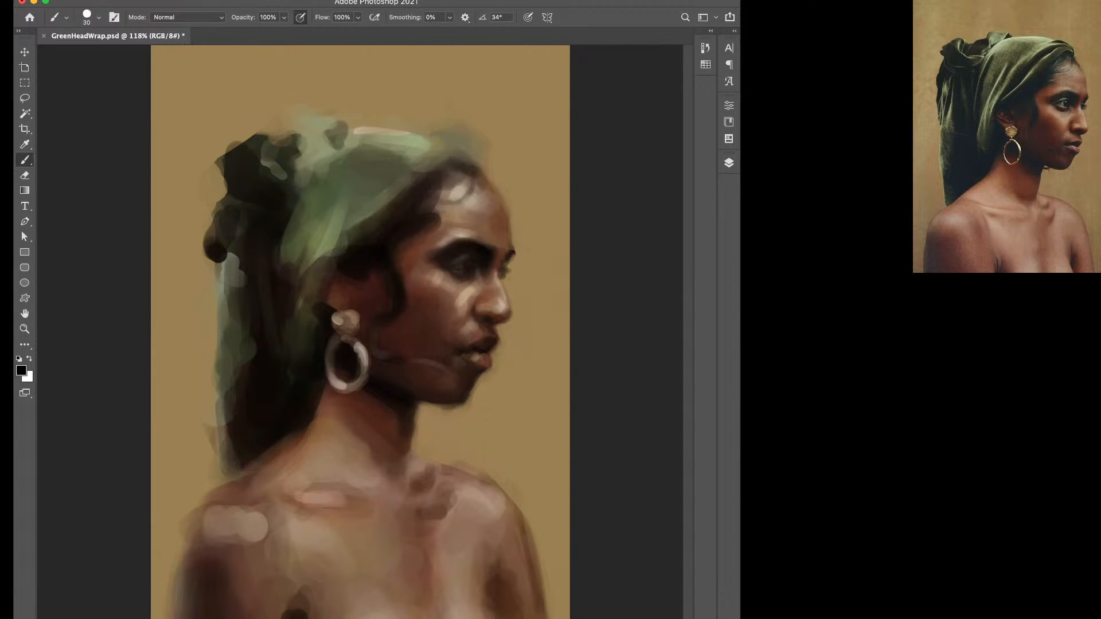
key("bracketright")
key("bracketleft")
key("bracketleft")
Warm the cheek and temple beside the near eye with a reddish-brown cheek tone and a size 45 brush.
left_click(438, 306, "alt")
key("bracketright")
key("bracketright")
key("bracketright")
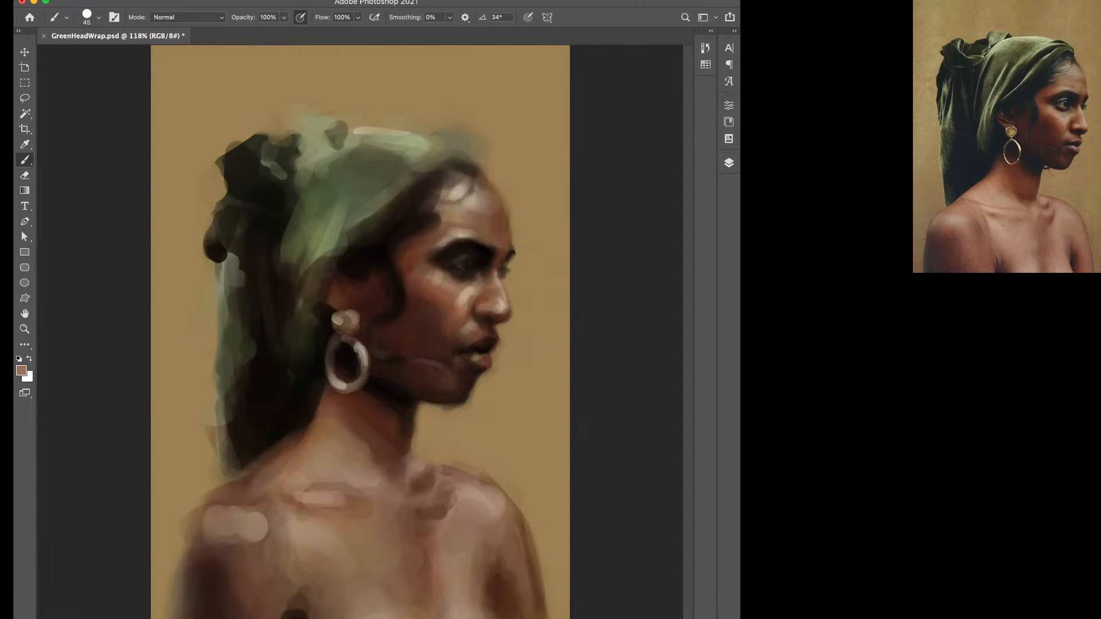
left_click_drag(416, 255, 428, 248)
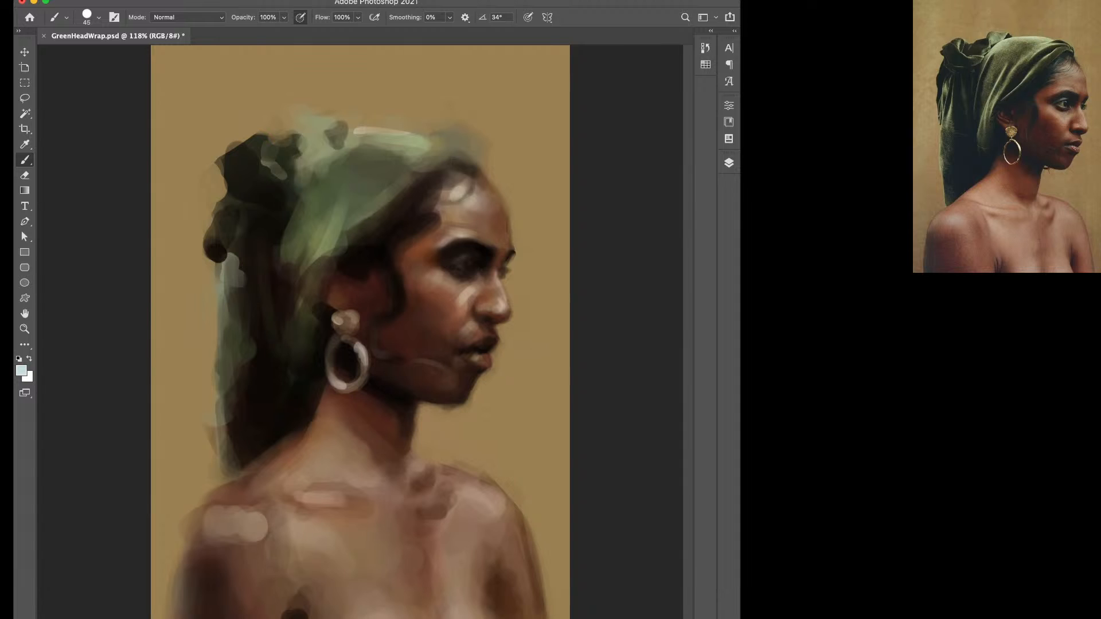
Brighten the cheek beside the nose and the spot above the upper lip with light highlight tones, down to a size 25 brush.
key("bracketleft")
left_click_drag(470, 285, 460, 298)
key("bracketright")
left_click(465, 294, "alt")
key("bracketleft")
left_click(467, 327)
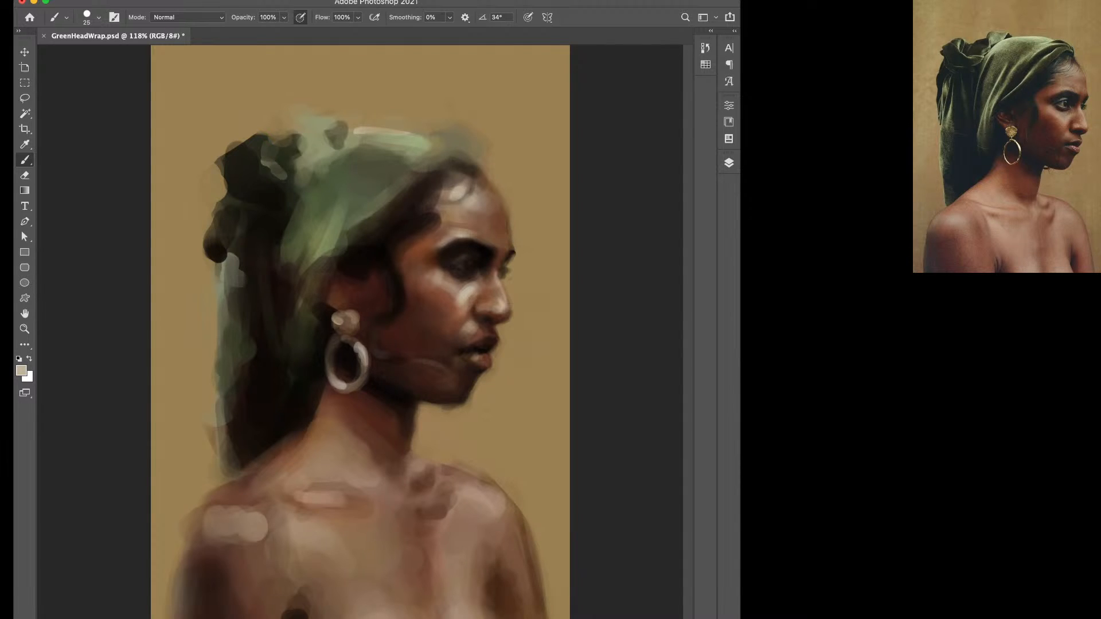
Blend the highlights beside the nose and above the upper lip with skin tones sampled from the cheek and mouth area.
left_click(456, 307, "alt")
left_click_drag(460, 299, 466, 303)
left_click(464, 293, "alt")
key("bracketright")
left_click(431, 298, "alt")
key("bracketleft")
left_click(467, 330, "alt")
left_click_drag(465, 319, 460, 325)
left_click(451, 319, "alt")
left_click(461, 329, "alt")
left_click(458, 192, "alt")
key("bracketright")
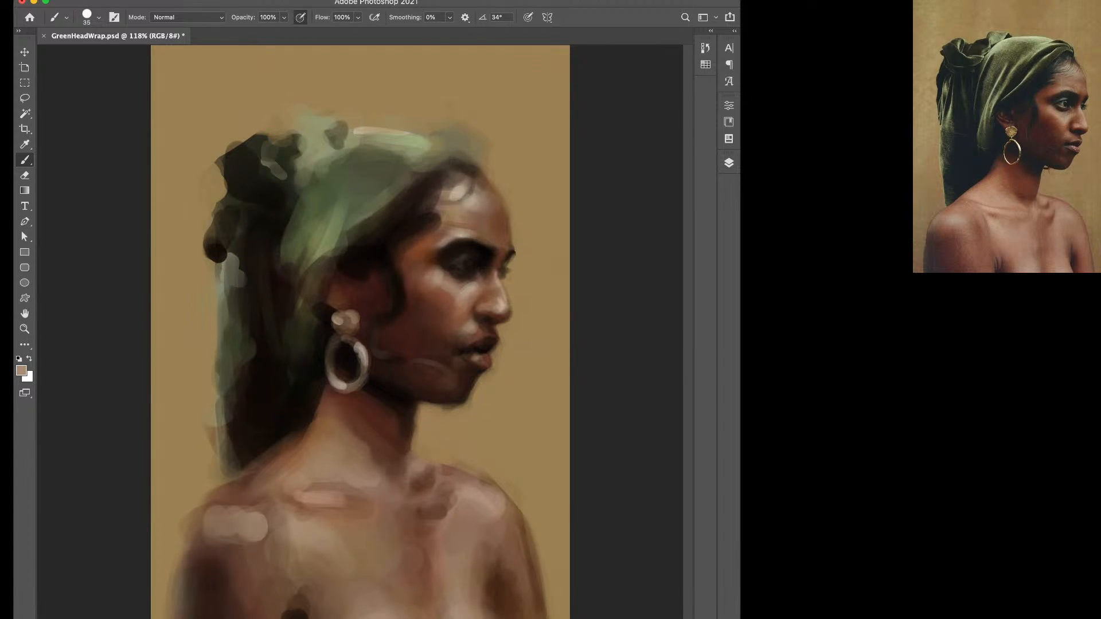
Refine the shading just above the upper lip with a size 30 brush.
left_click(280, 518, "alt")
left_click(259, 494, "alt")
key("bracketleft")
key("bracketleft")
key("bracketright")
left_click_drag(476, 331, 469, 336)
left_click(481, 341, "super")
left_click(480, 341, "super")
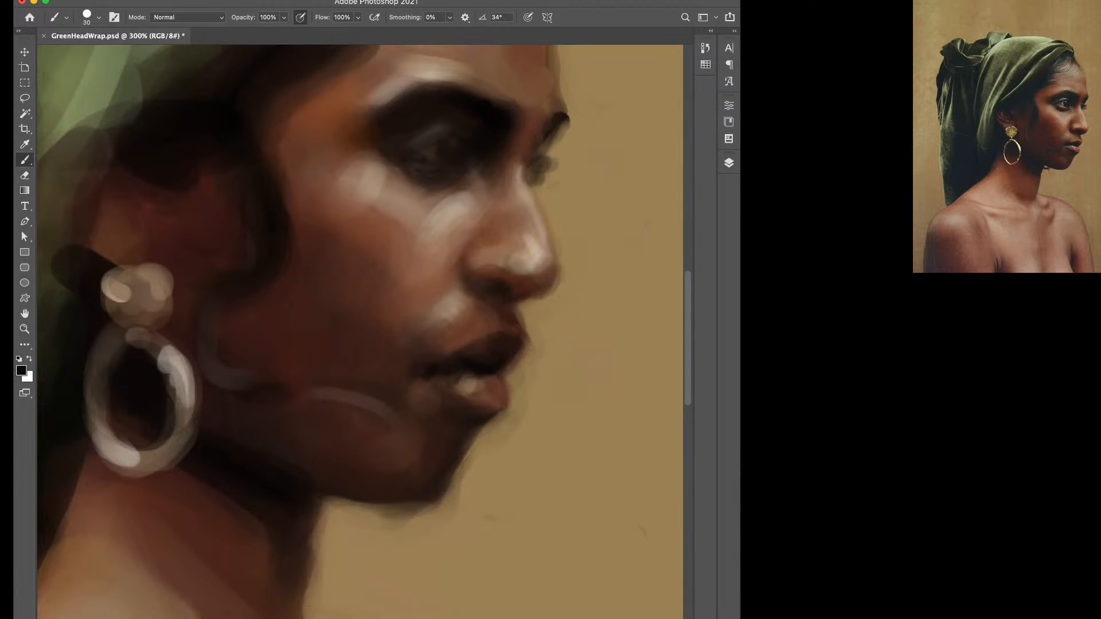
Rework the lips and mouth corner with a smaller brush and tones sampled from the lips and jaw.
left_click(450, 314, "alt")
left_click(480, 335, "alt")
key("bracketleft")
key("bracketleft")
key("bracketleft")
left_click(487, 365, "alt")
left_click(355, 400, "alt")
double_click(25, 314)
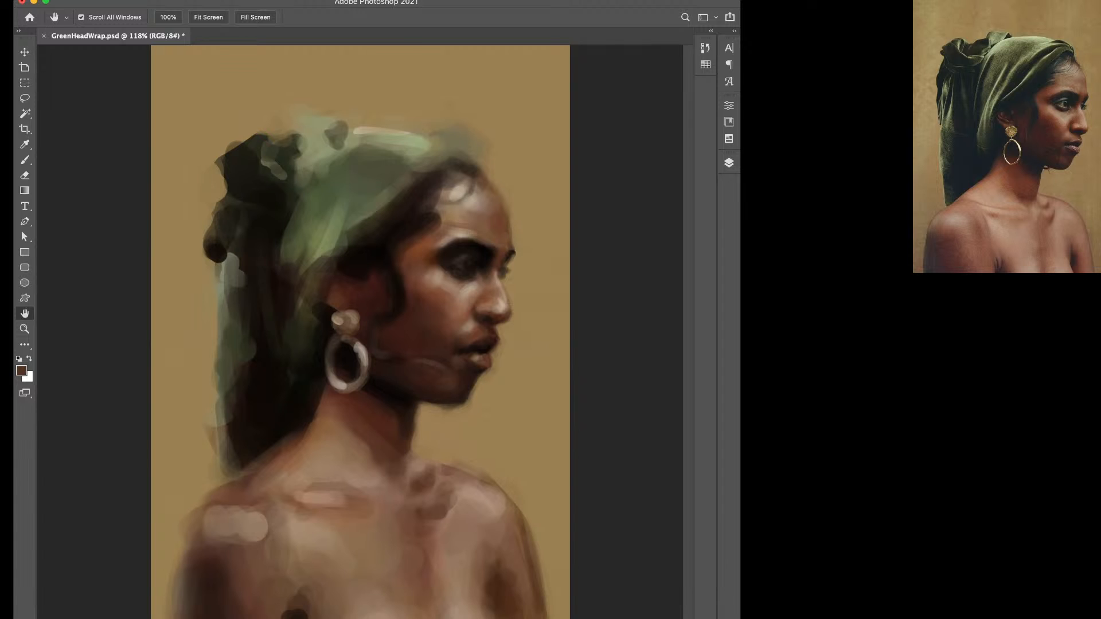
Refine the outer contour of the forehead with sampled background and skin tones, ending with a size 30 brush.
left_click(404, 344, "super")
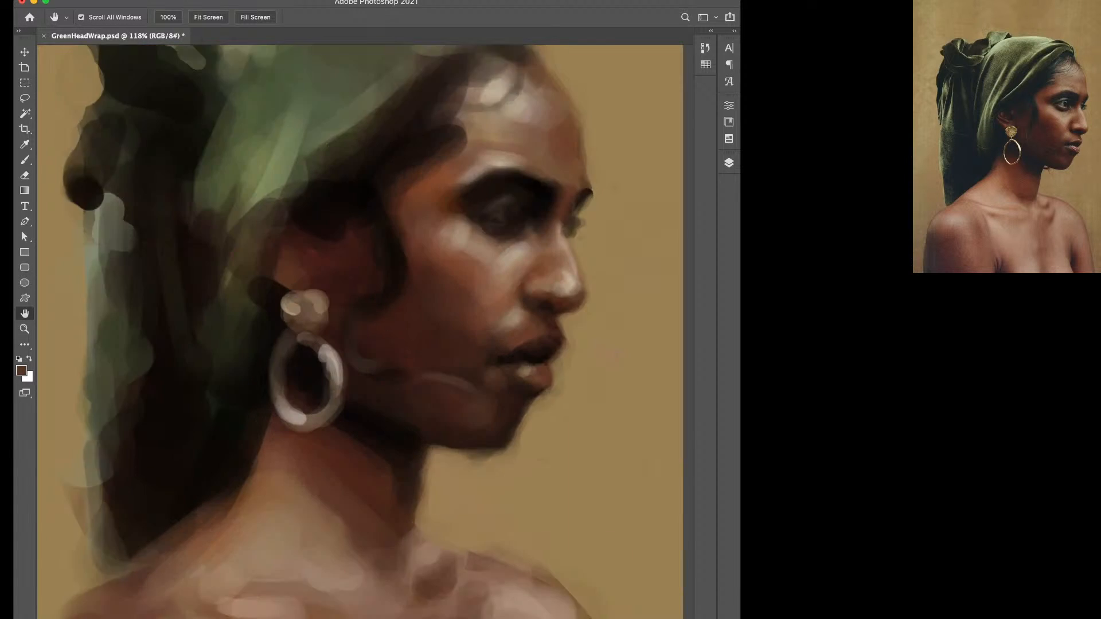
left_click(404, 344, "super")
left_click_drag(404, 344, 331, 493)
left_click(329, 453, "alt")
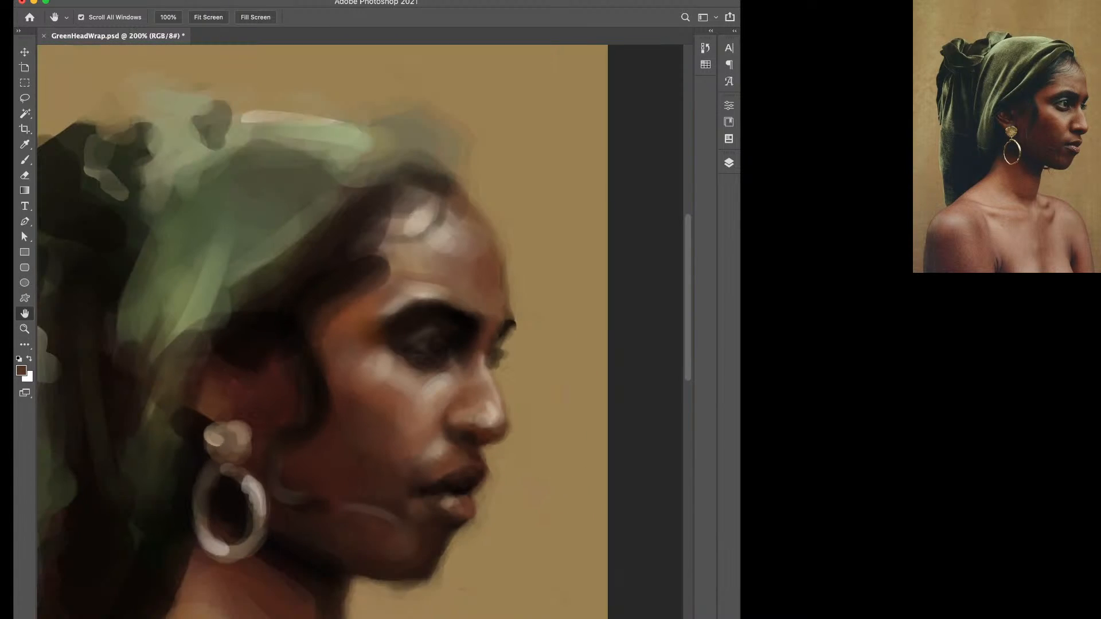
left_click(329, 453, "alt")
key("b")
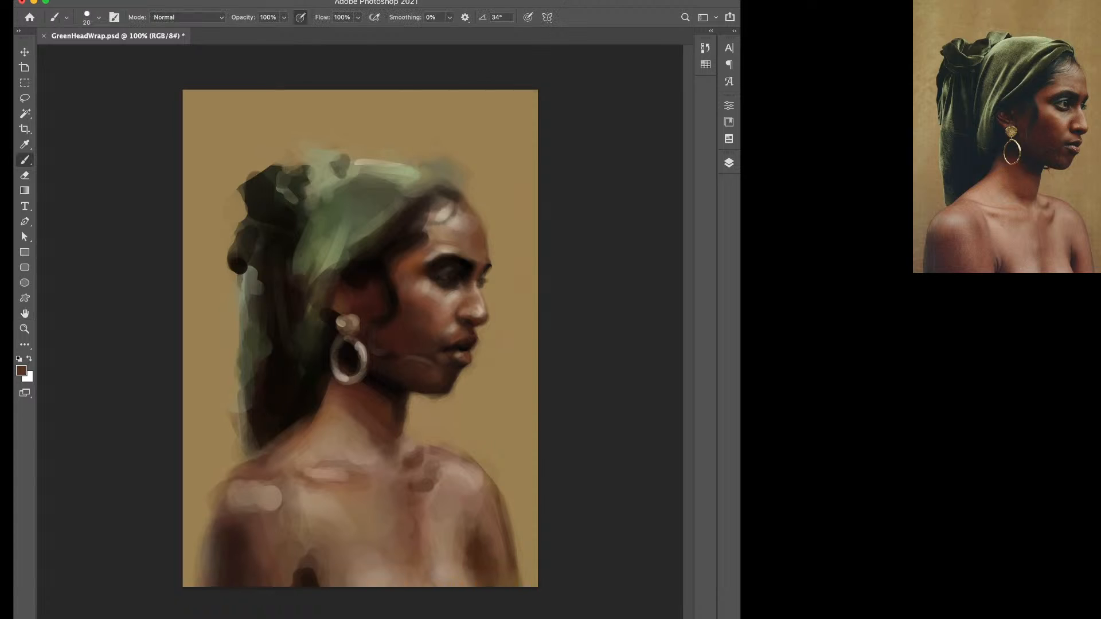
left_click(465, 401, "alt")
key("bracketright")
key("bracketright")
key("bracketright")
key("bracketright")
left_click_drag(492, 250, 488, 228)
left_click(479, 239, "alt")
key("bracketleft")
key("bracketleft")
left_click(502, 234, "alt")
Define the front edge of the lower lip with a near-black tone and a size 8 brush.
key("super+minus")
key("super+minus")
key("super+plus")
key("super+plus")
key("super+plus")
key("super+plus")
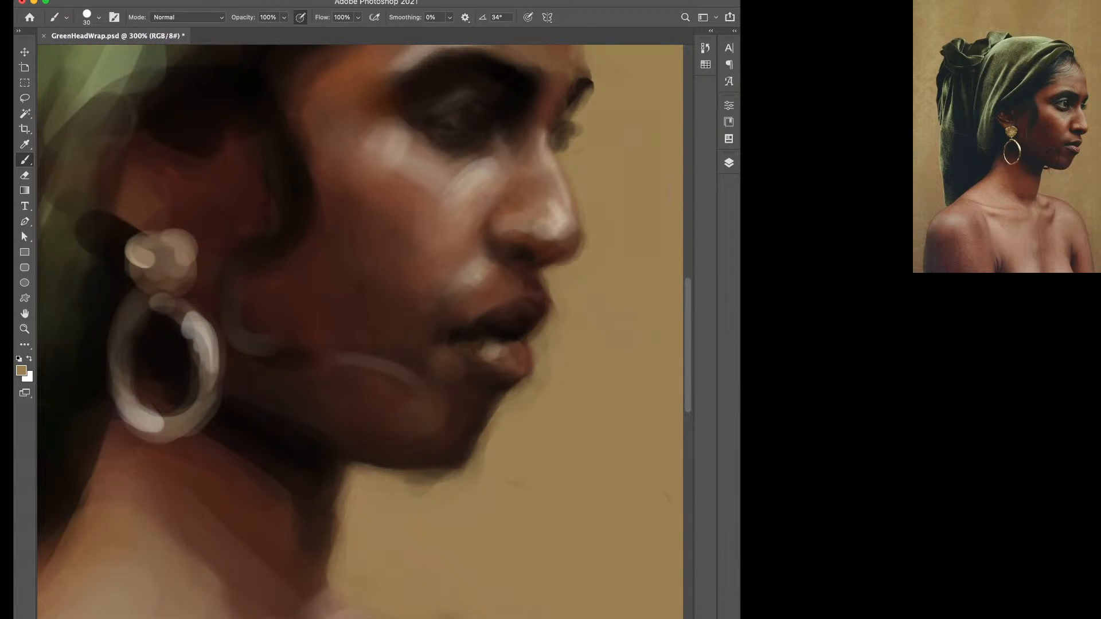
key("d")
key("bracketleft")
key("bracketleft")
key("bracketleft")
key("bracketleft")
left_click_drag(534, 351, 534, 369)
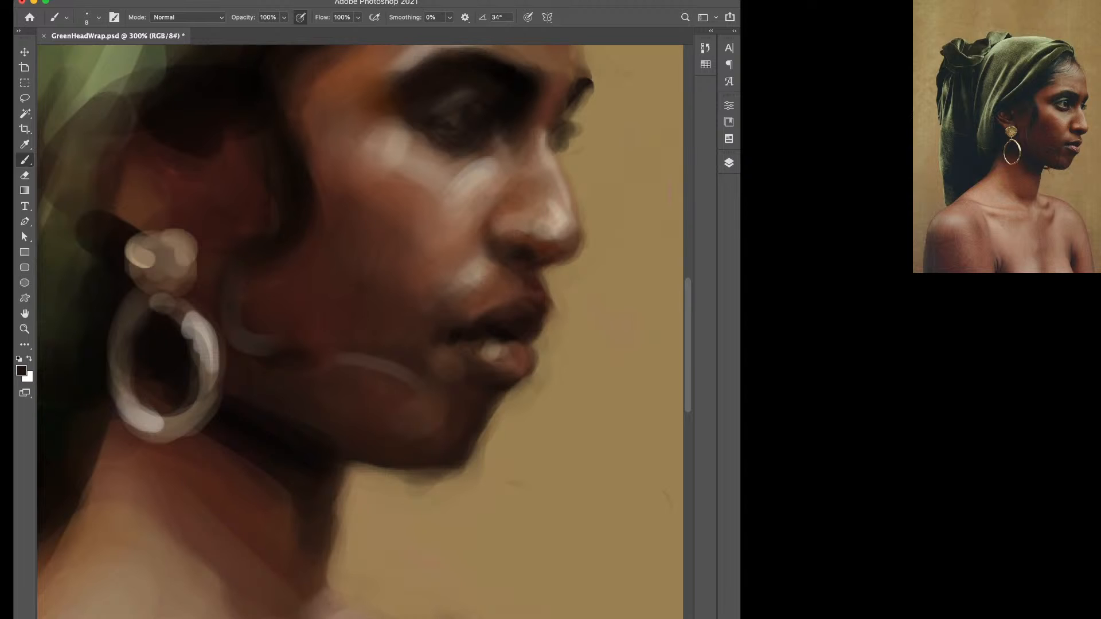
Add a highlight to the lower lip with the light tone sampled from the tip of the nose.
key("bracketright")
key("bracketright")
left_click(489, 356)
key("bracketright")
left_click(557, 215, "alt")
left_click_drag(493, 350, 504, 359)
double_click(24, 313)
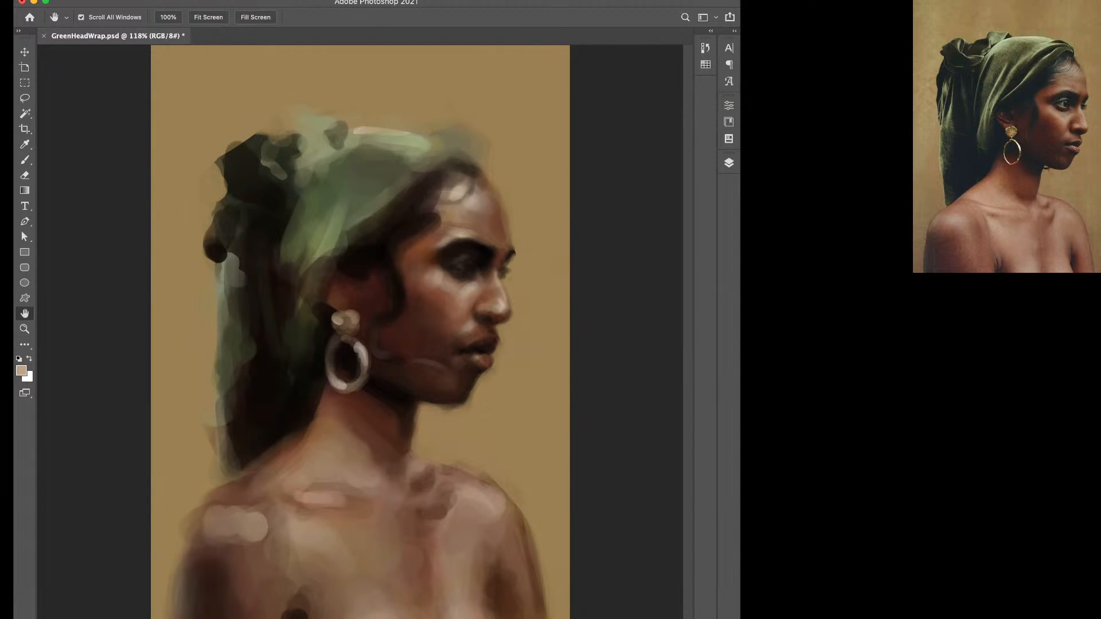
Soften the lower lip highlight with a skin tone sampled from the cheek, using a small brush.
key("b")
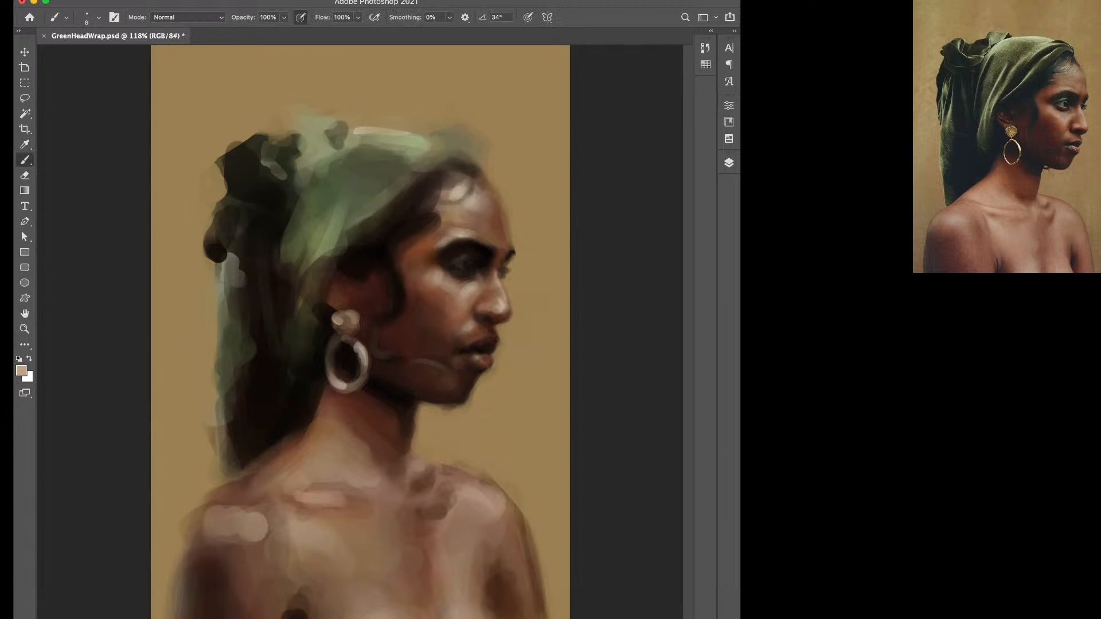
left_click(485, 361, "alt")
key("bracketright")
key("bracketright")
left_click(254, 526, "alt")
left_click(338, 408, "alt")
left_click(383, 339, "alt")
key("bracketright")
left_click(321, 564, "alt")
key("super+plus")
key("super+plus")
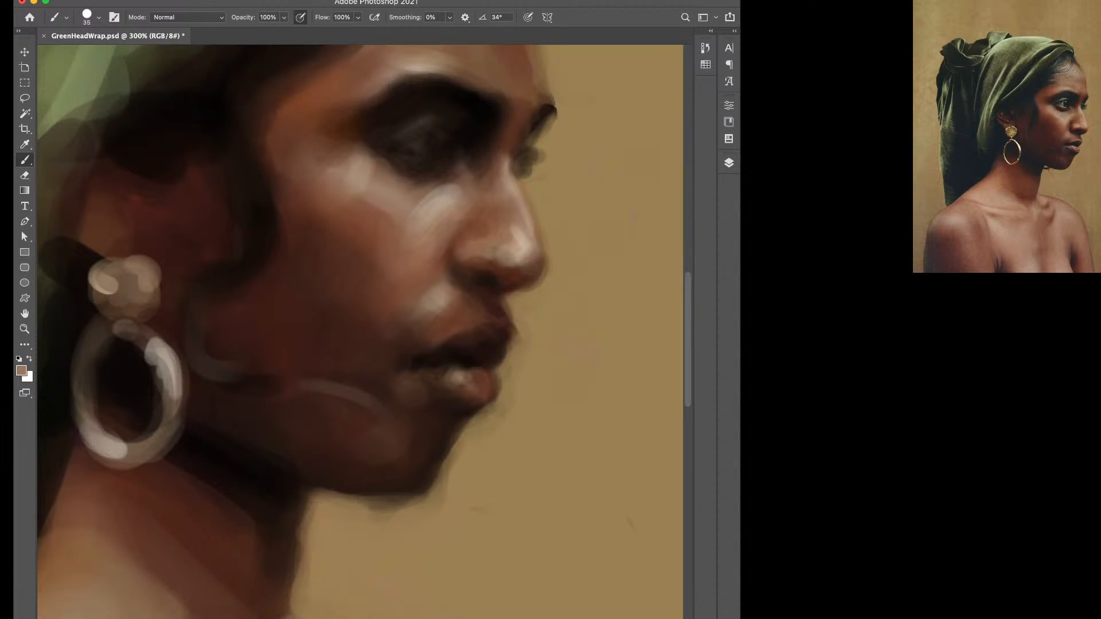
left_click(396, 278, "alt")
key("bracketleft")
key("bracketleft")
key("bracketleft")
key("bracketleft")
key("bracketleft")
key("bracketleft")
left_click_drag(457, 369, 480, 367)
Trace a thin highlight along the upper edge of the upper lip with the light tone sampled above it, size 8.
key("d")
left_click(436, 300, "alt")
key("bracketleft")
key("bracketleft")
key("bracketleft")
key("bracketleft")
key("bracketleft")
mouse_move(501, 328)
left_mouse_down()
mouse_move(507, 321)
mouse_move(460, 329)
left_mouse_up()
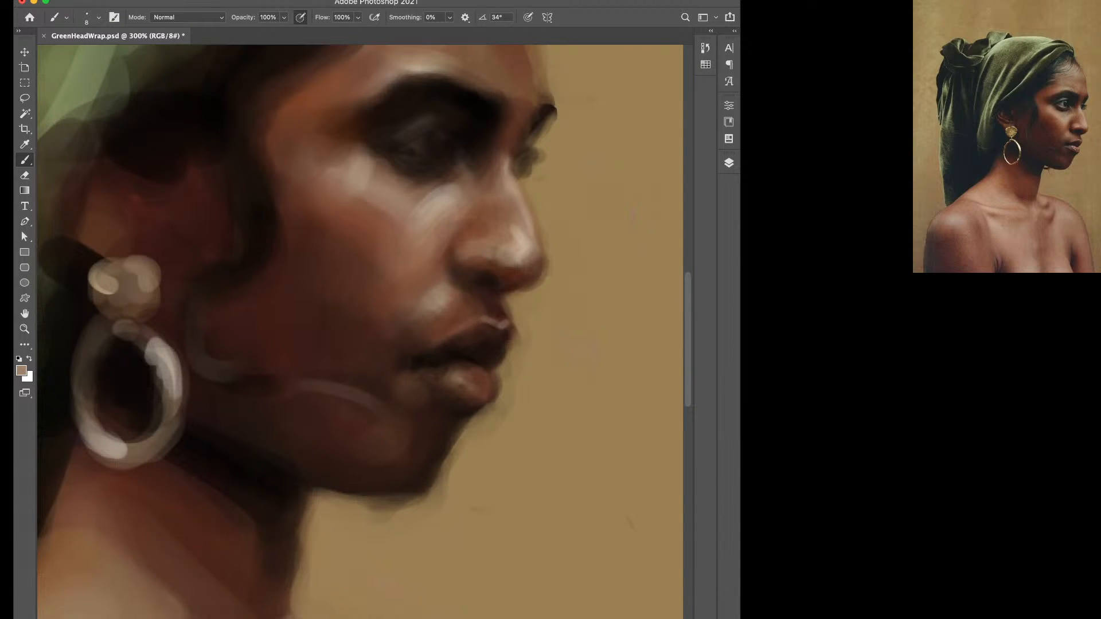
double_click(25, 314)
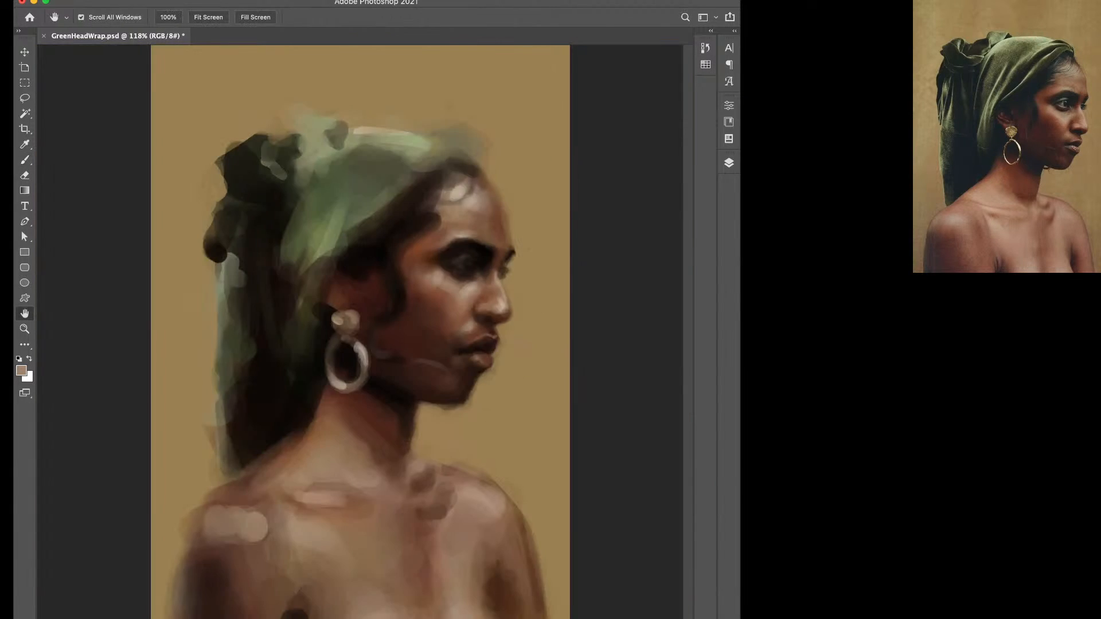
Shape the edge of the highlight between nostril and upper lip with tones sampled from the lip and the highlight.
scroll(490, 360, "up", 3)
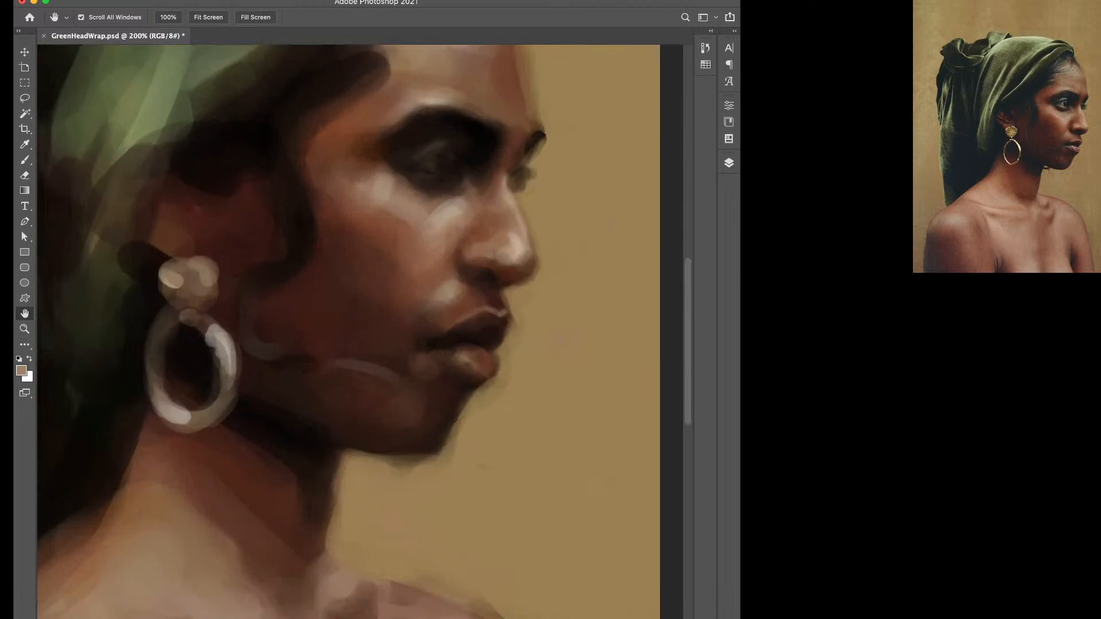
key("b")
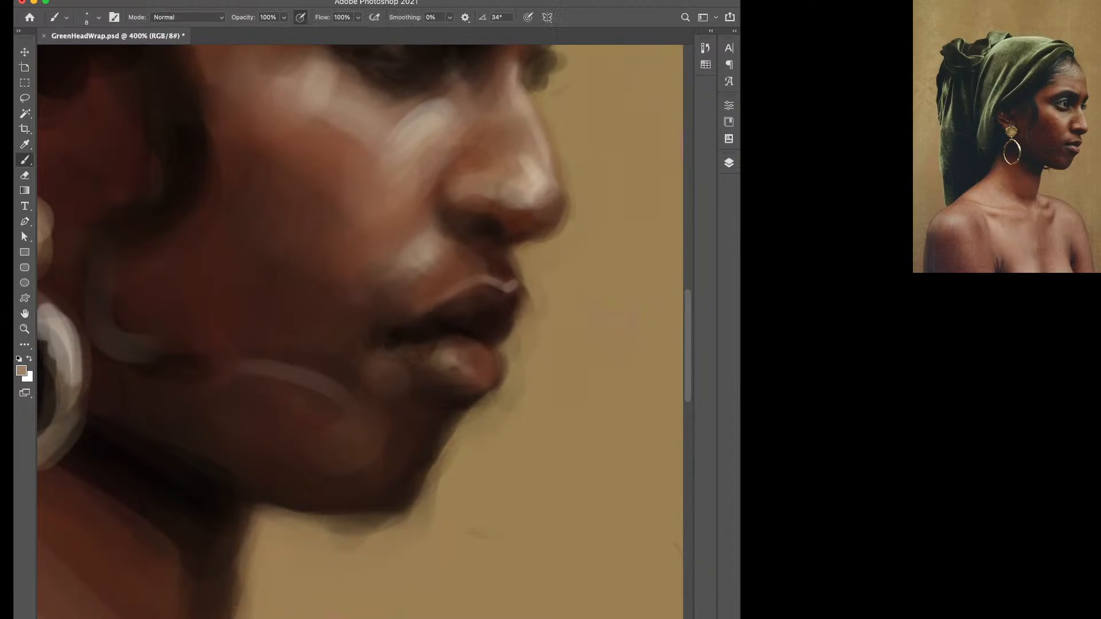
left_click(494, 299, "alt")
mouse_move(434, 248)
left_mouse_down()
mouse_move(452, 260)
mouse_move(438, 271)
left_mouse_up()
left_click(427, 254, "alt")
double_click(25, 313)
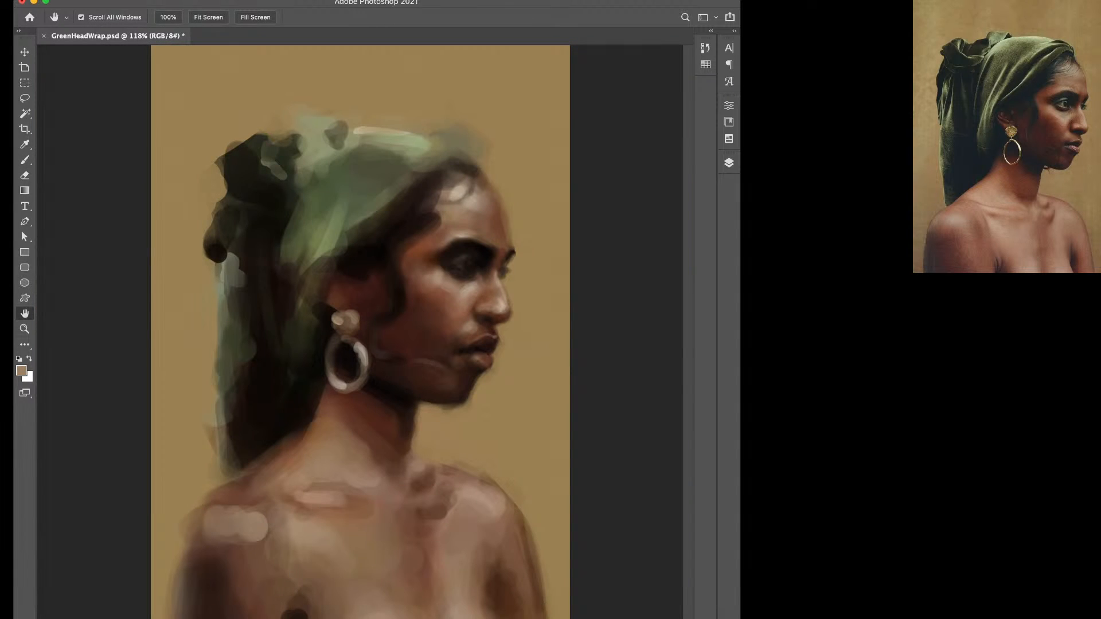
Blend the cheek between the jaw and nose with brown tones sampled across it, using a size 30 brush.
key("b")
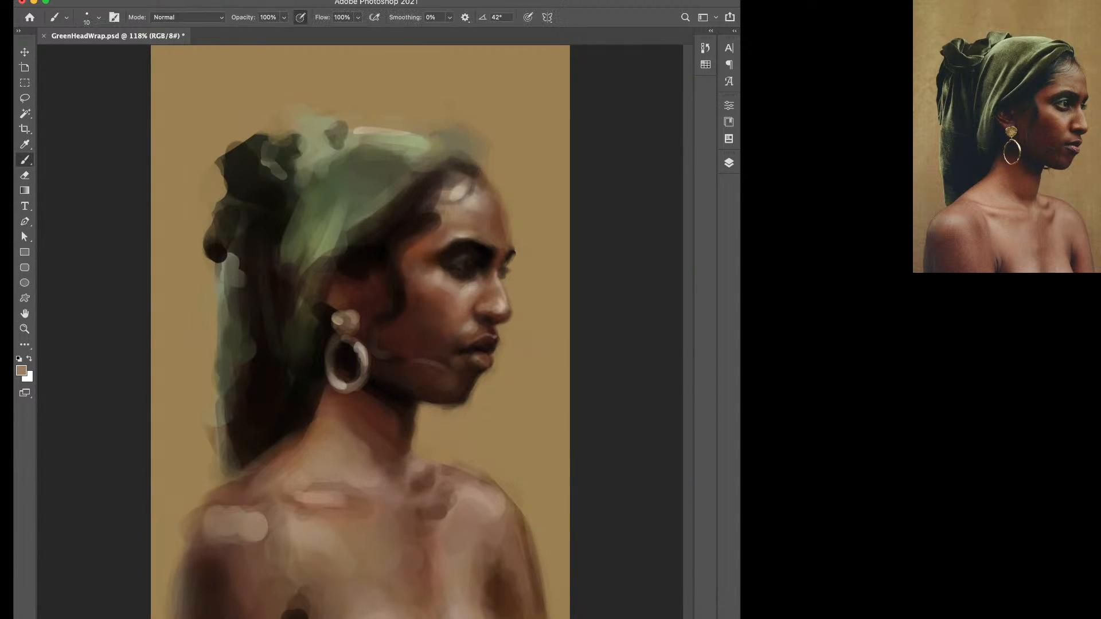
left_click(414, 334, "alt")
key("bracketright")
key("bracketright")
key("bracketright")
key("bracketright")
left_click(425, 321, "alt")
left_click(444, 307, "alt")
left_click(437, 316, "alt")
left_click(449, 299, "alt")
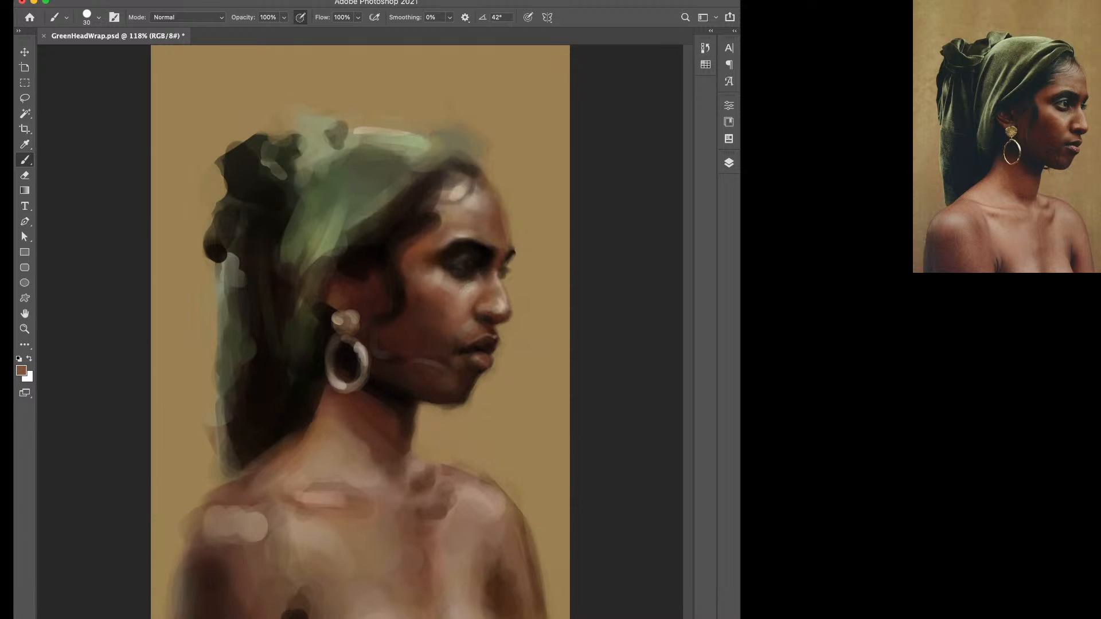